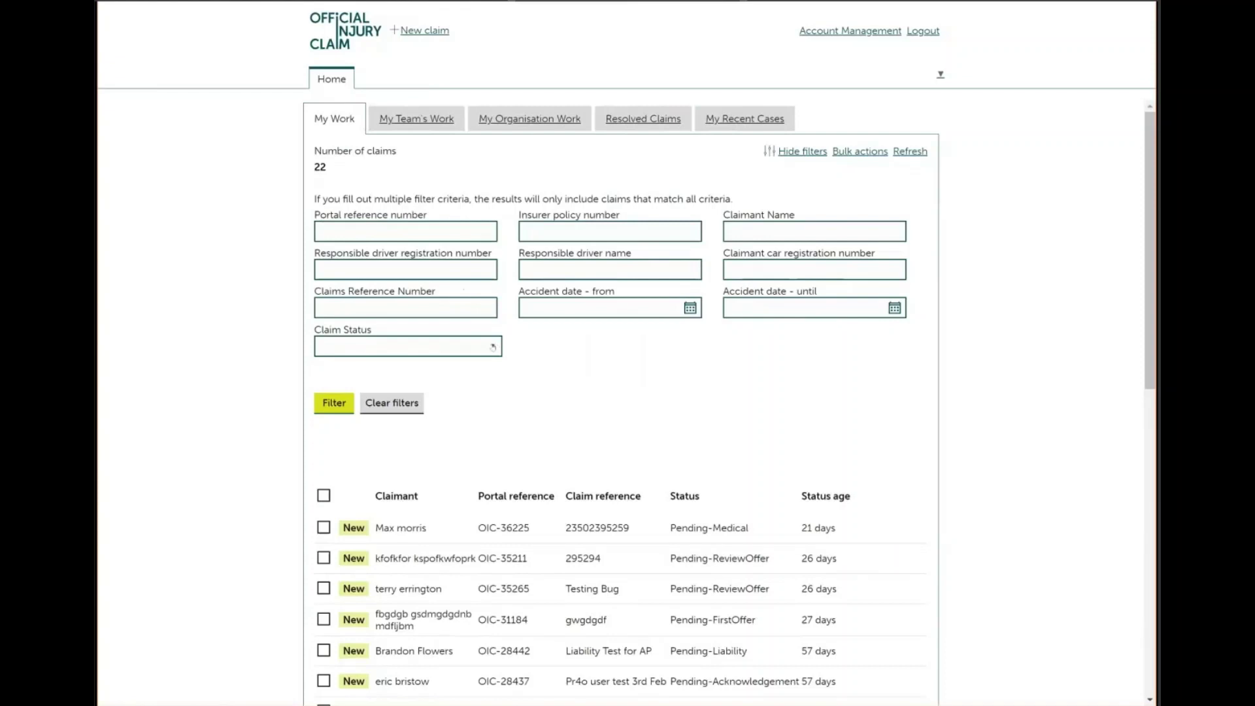
left_click(492, 347)
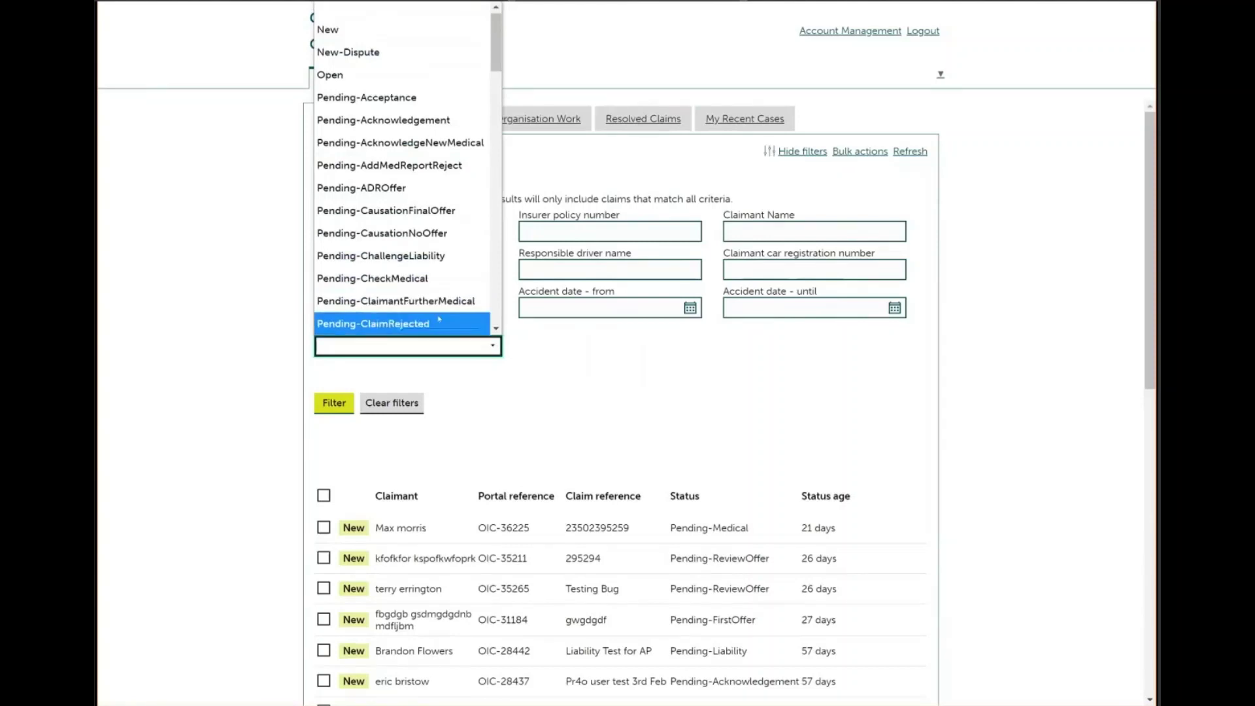
key("Escape")
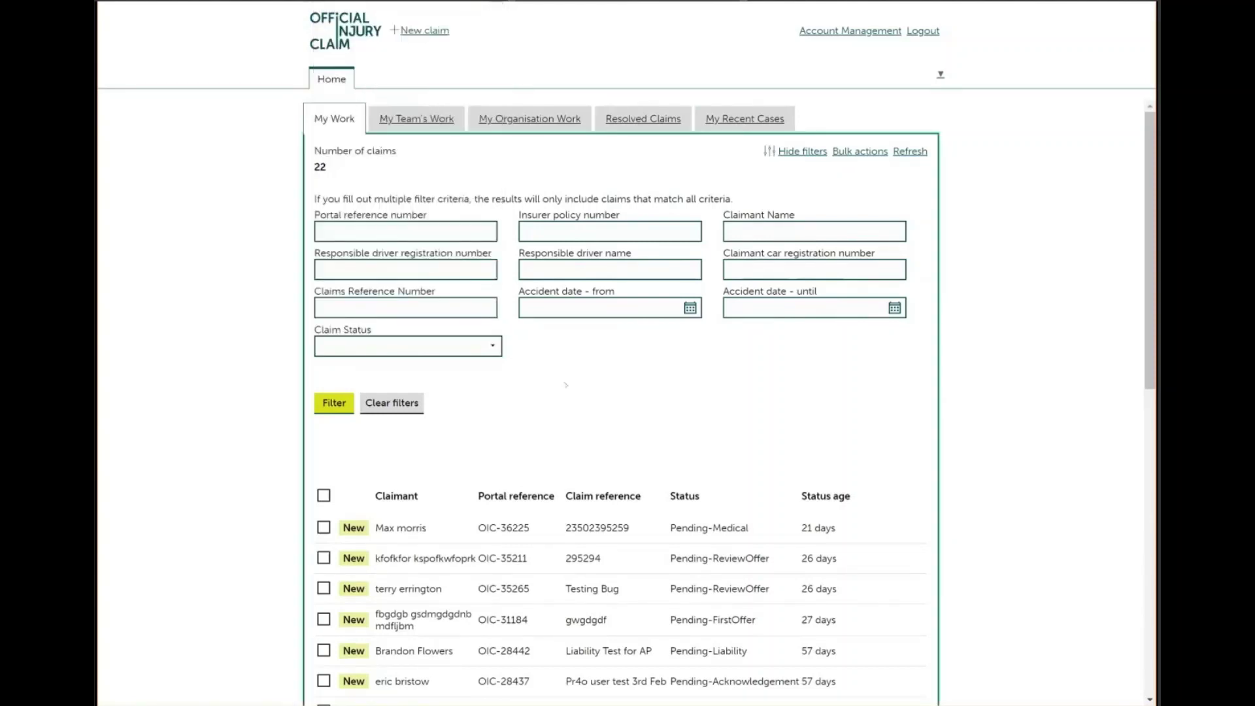
left_click(803, 154)
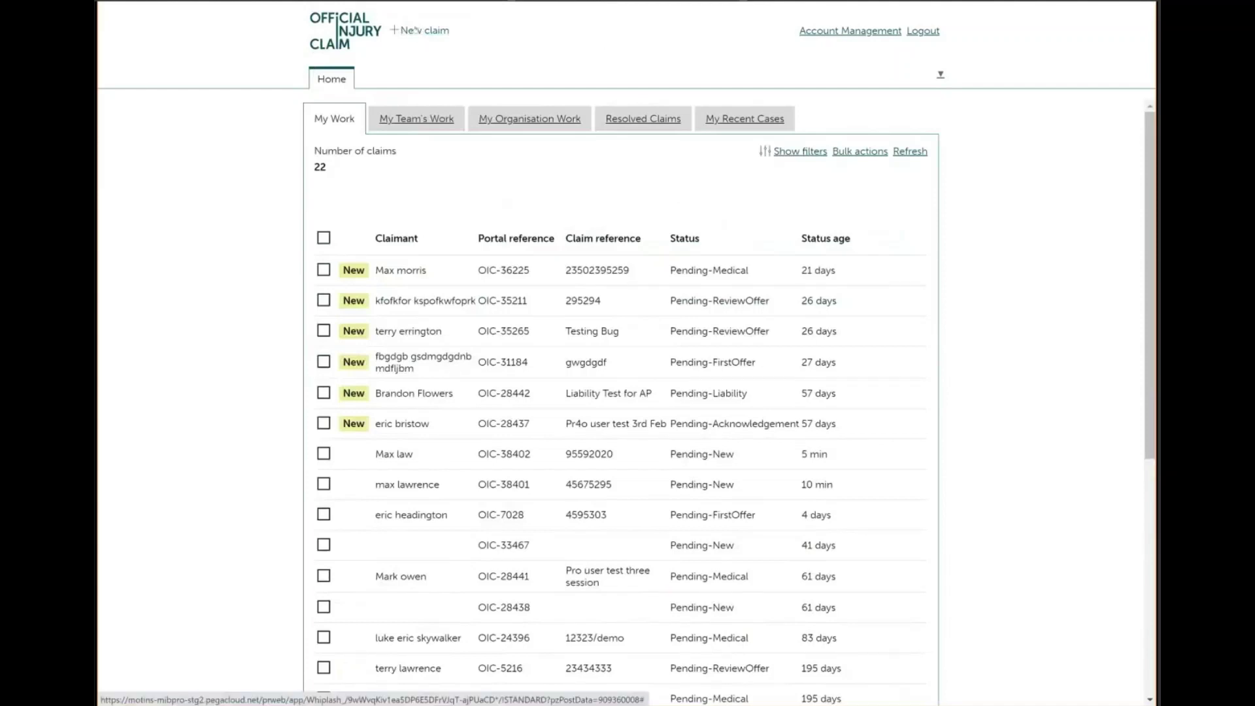
left_click(416, 31)
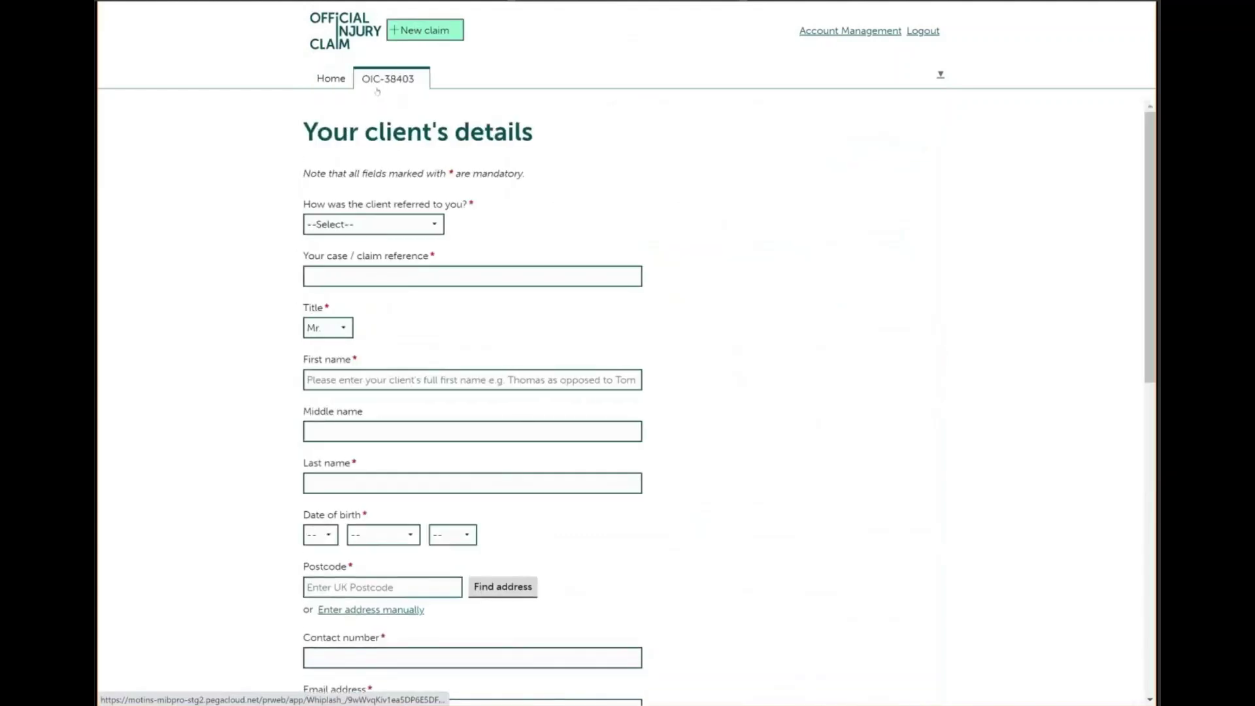
left_click(331, 78)
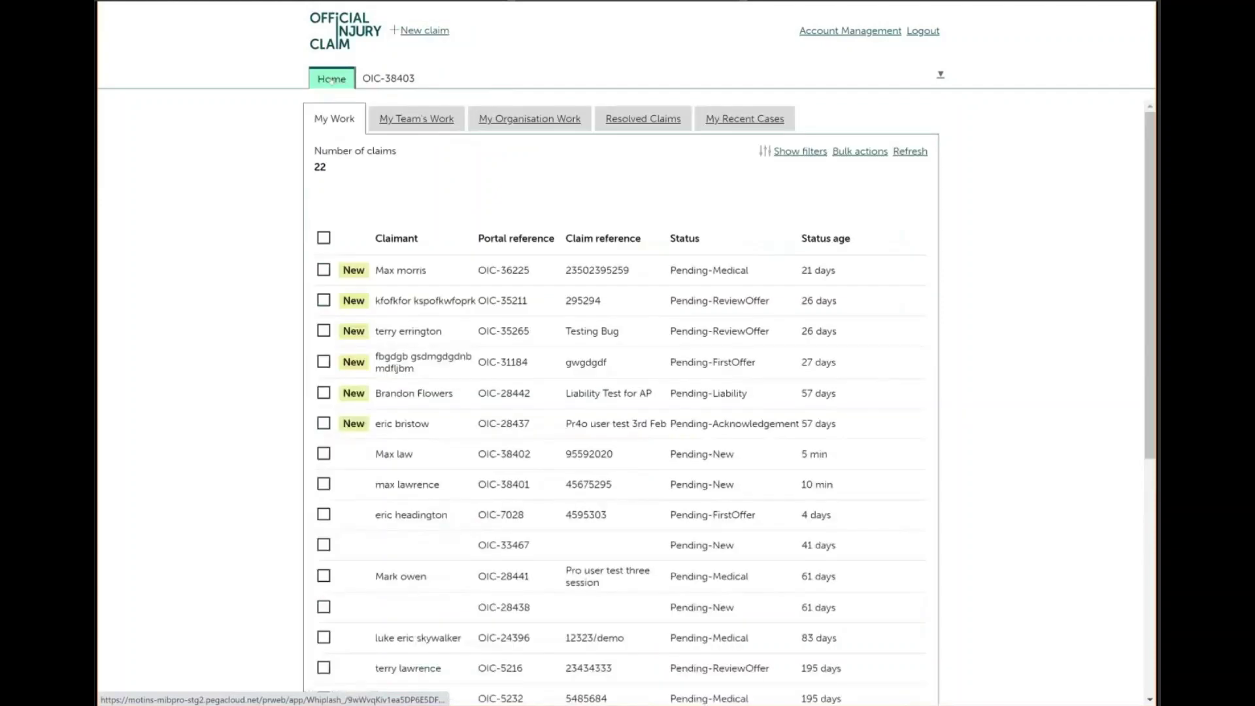
left_click(373, 81)
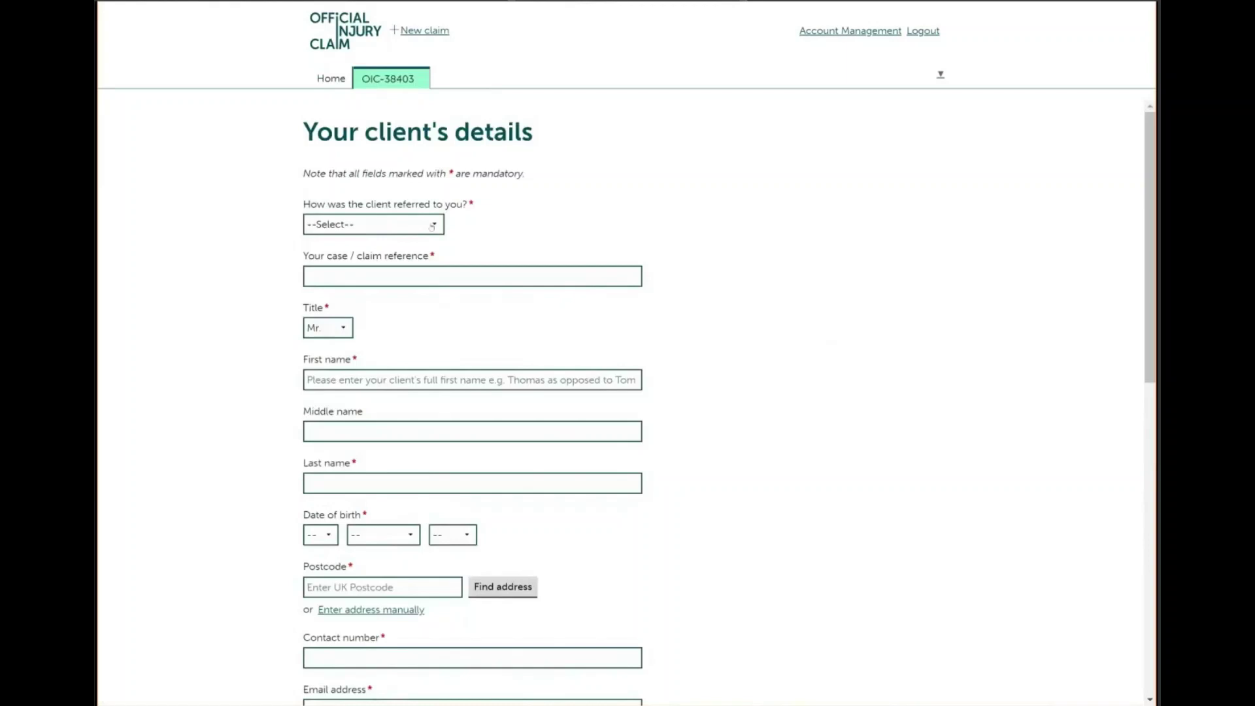
Set the referral source to Existing Client and enter the claim reference and the client's first and last name
left_click(432, 227)
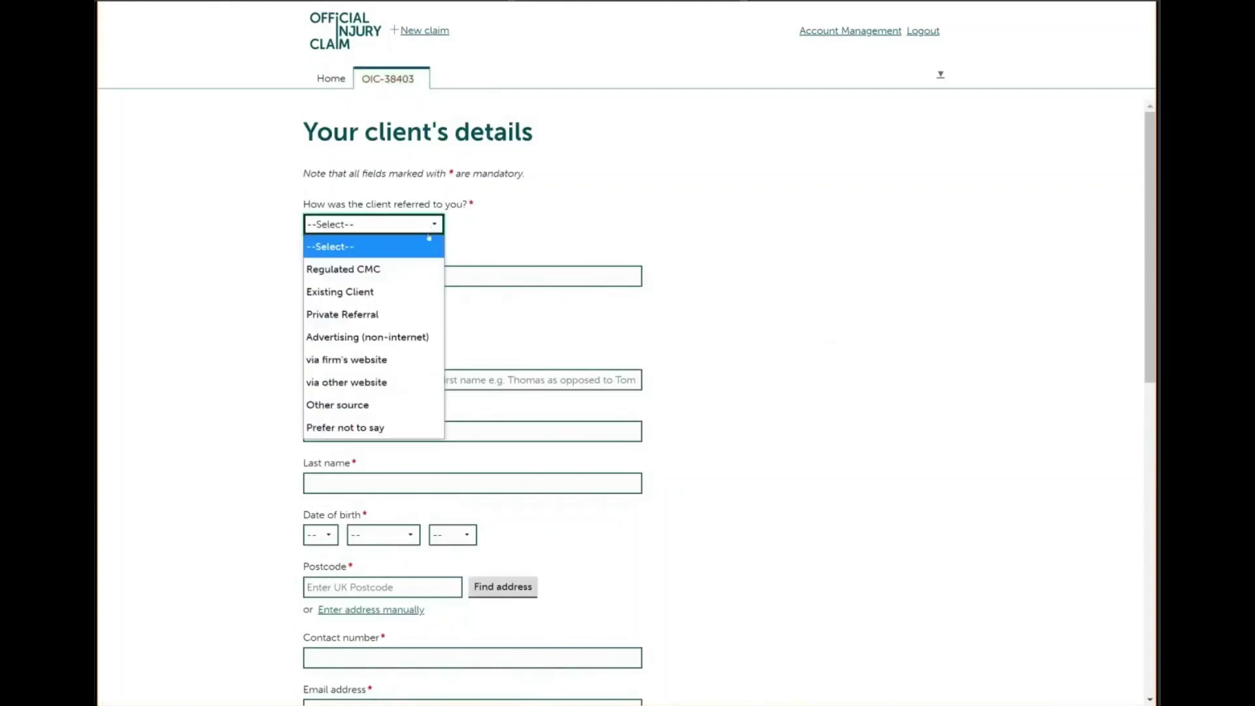
left_click(402, 299)
left_click(395, 273)
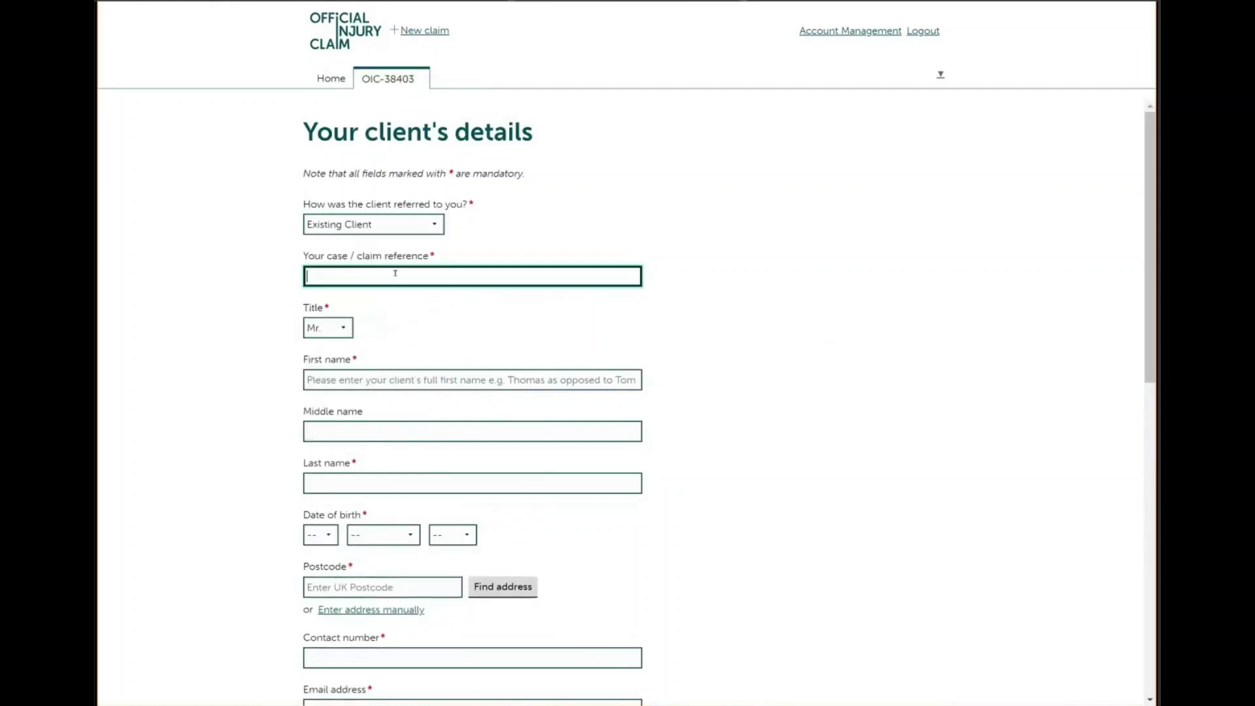
left_click(340, 379)
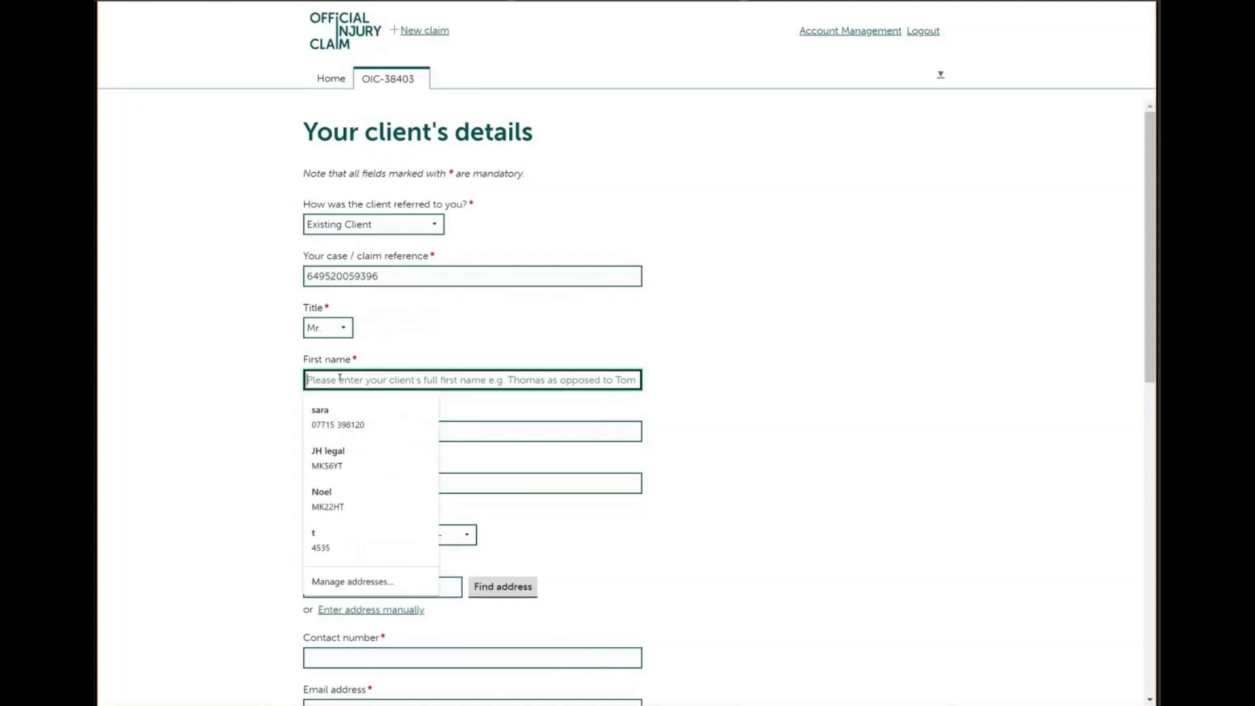
left_click(338, 485)
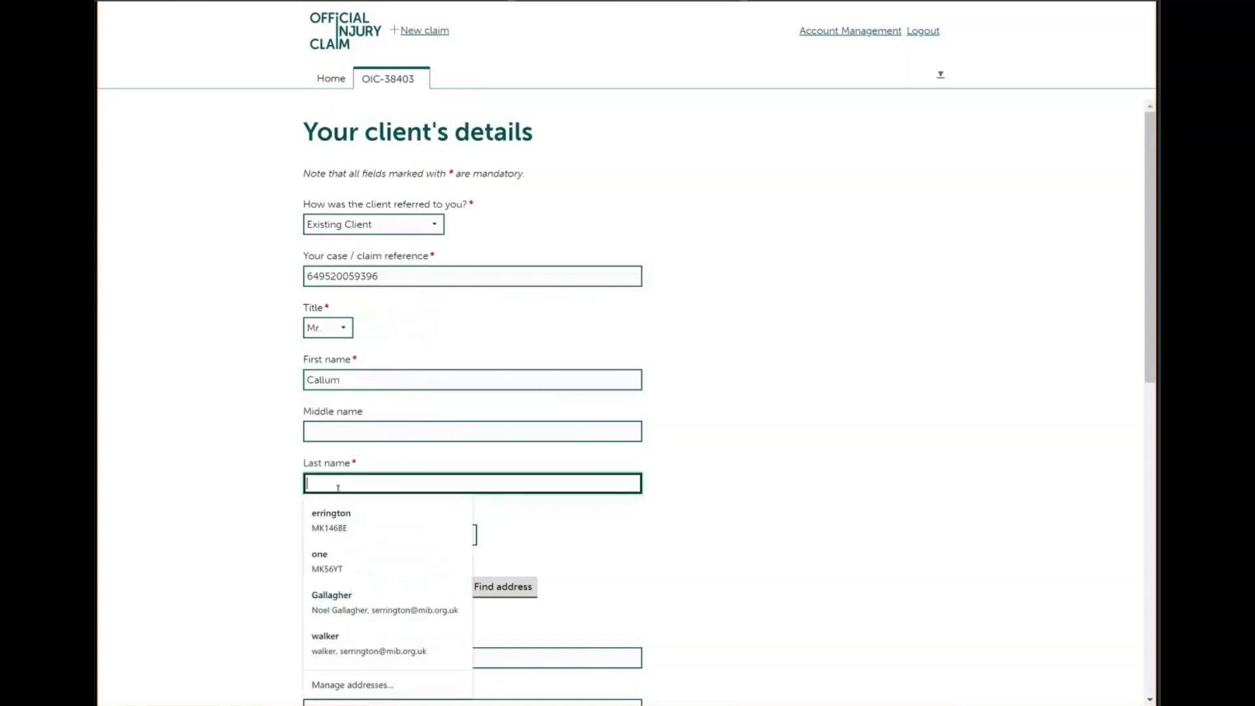
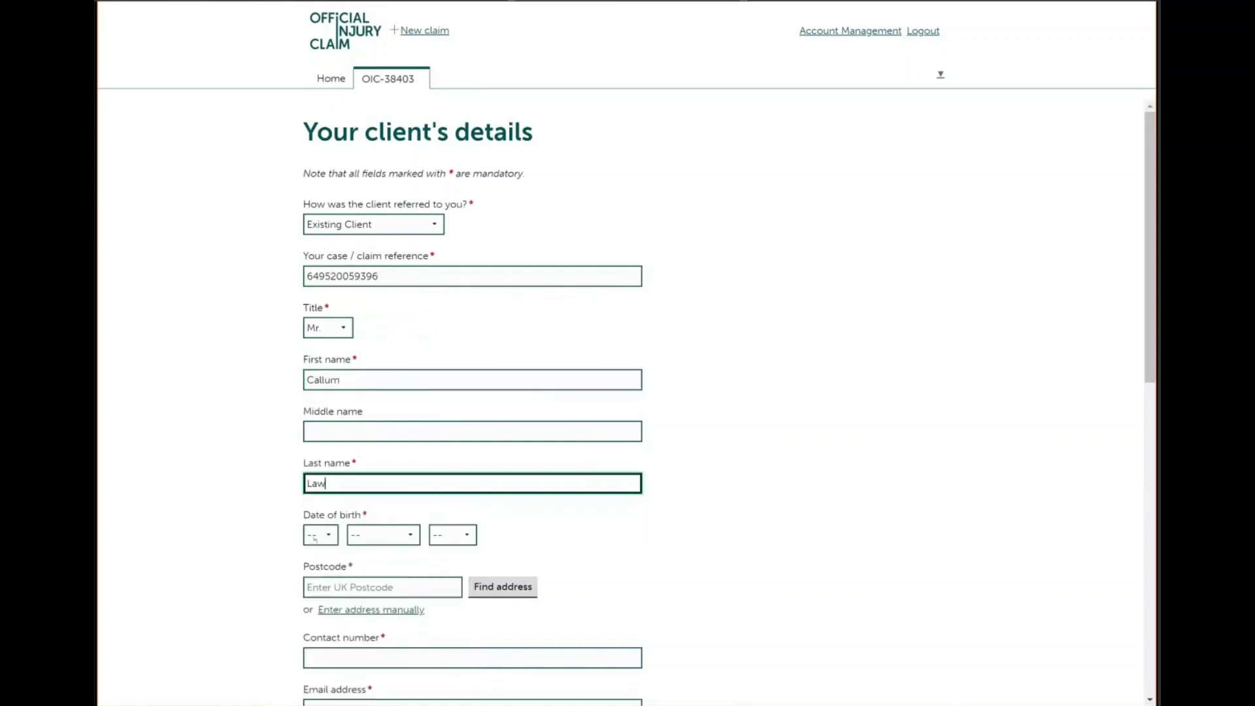
left_click(314, 536)
left_click(314, 489)
left_click(383, 534)
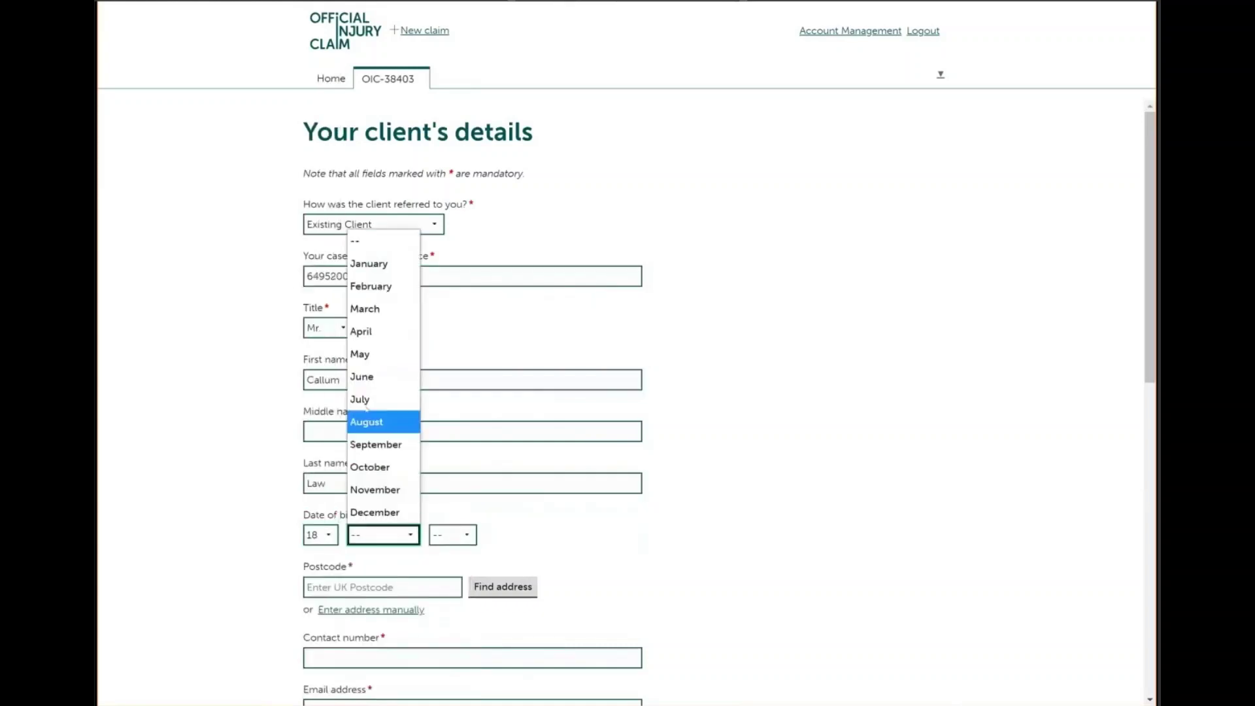
left_click(366, 432)
left_click(383, 535)
left_click(376, 465)
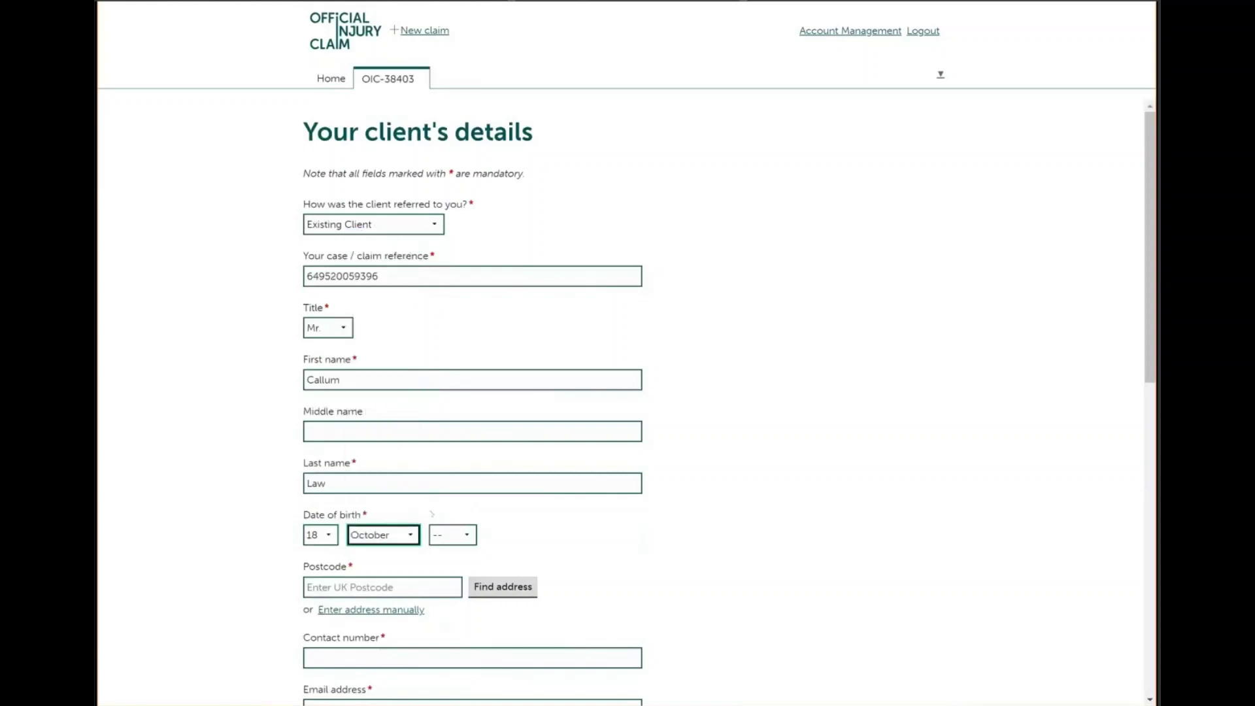
left_click(453, 534)
scroll(451, 483, "down", 15)
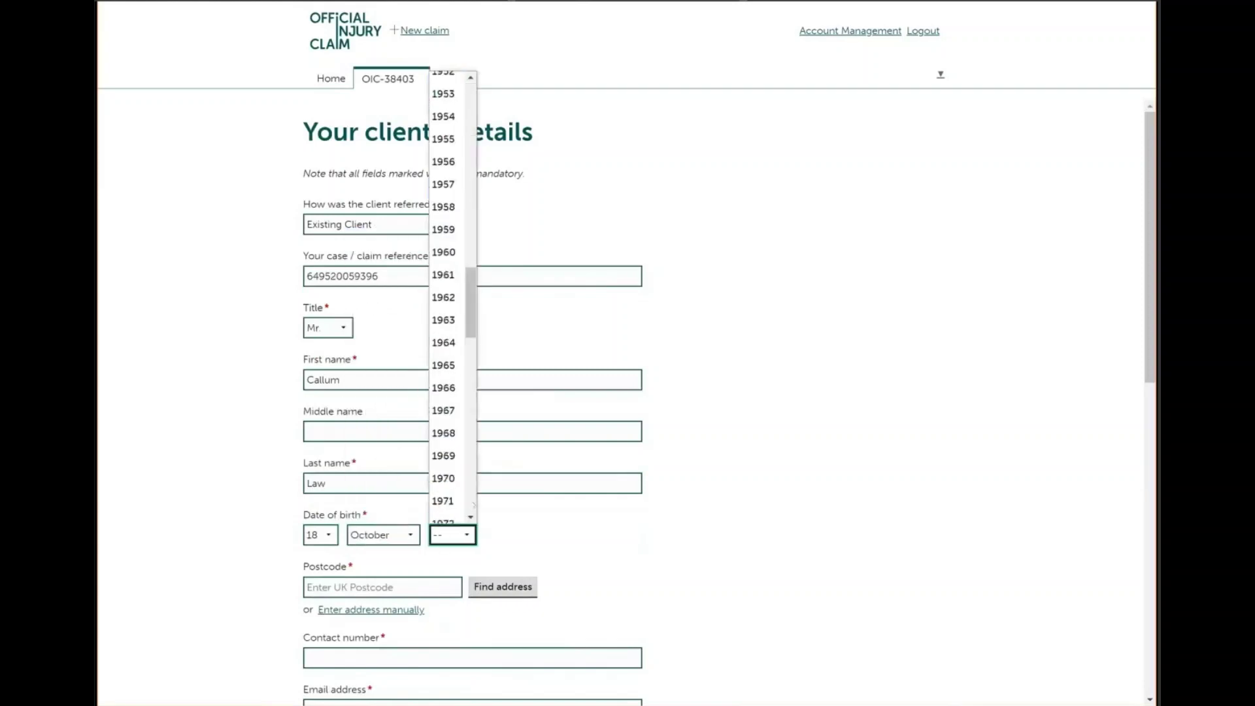
left_click(445, 478)
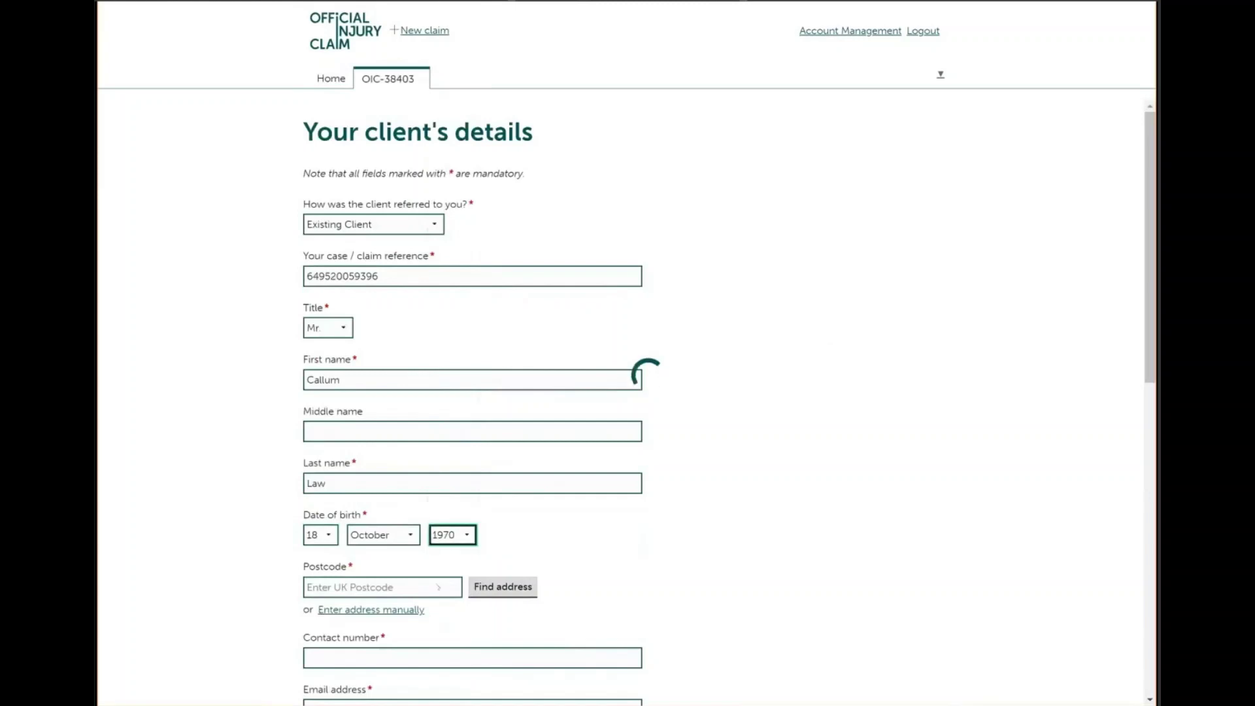
left_click(400, 583)
type("mk57")
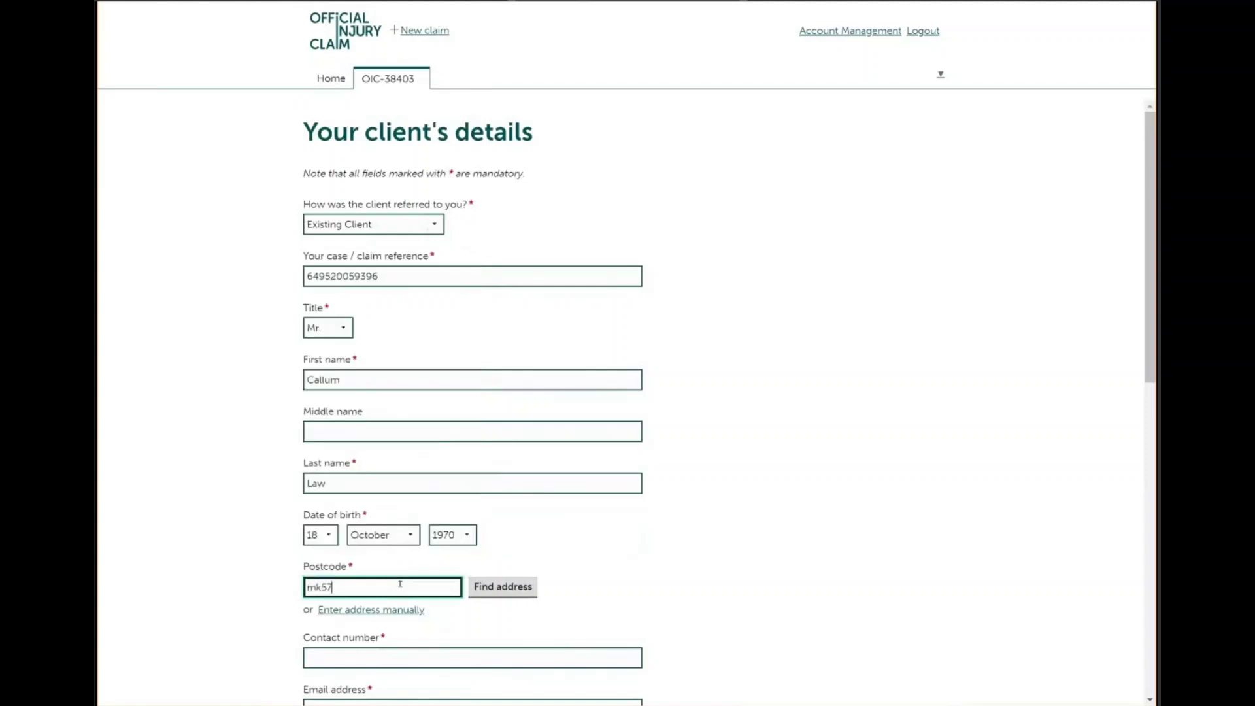
type("ab")
left_click(490, 583)
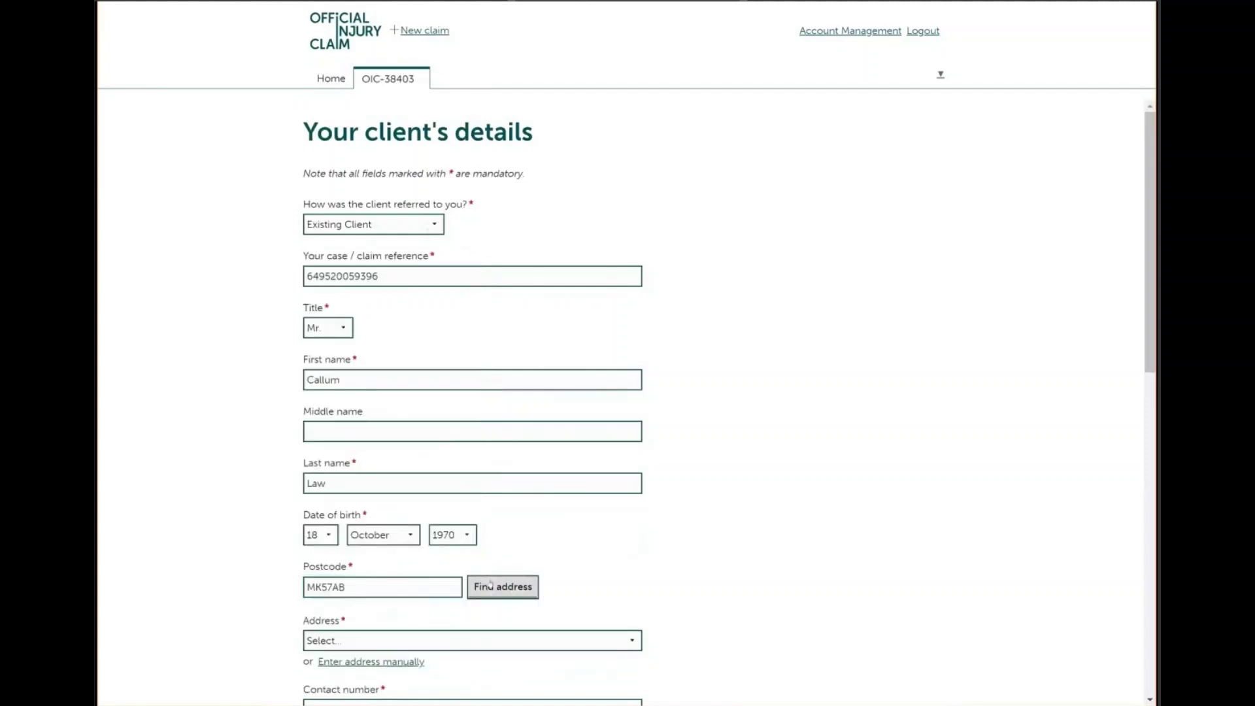
Pick the client's house address from the matches and enter their contact number and e-mail
scroll(472, 392, "down", 5)
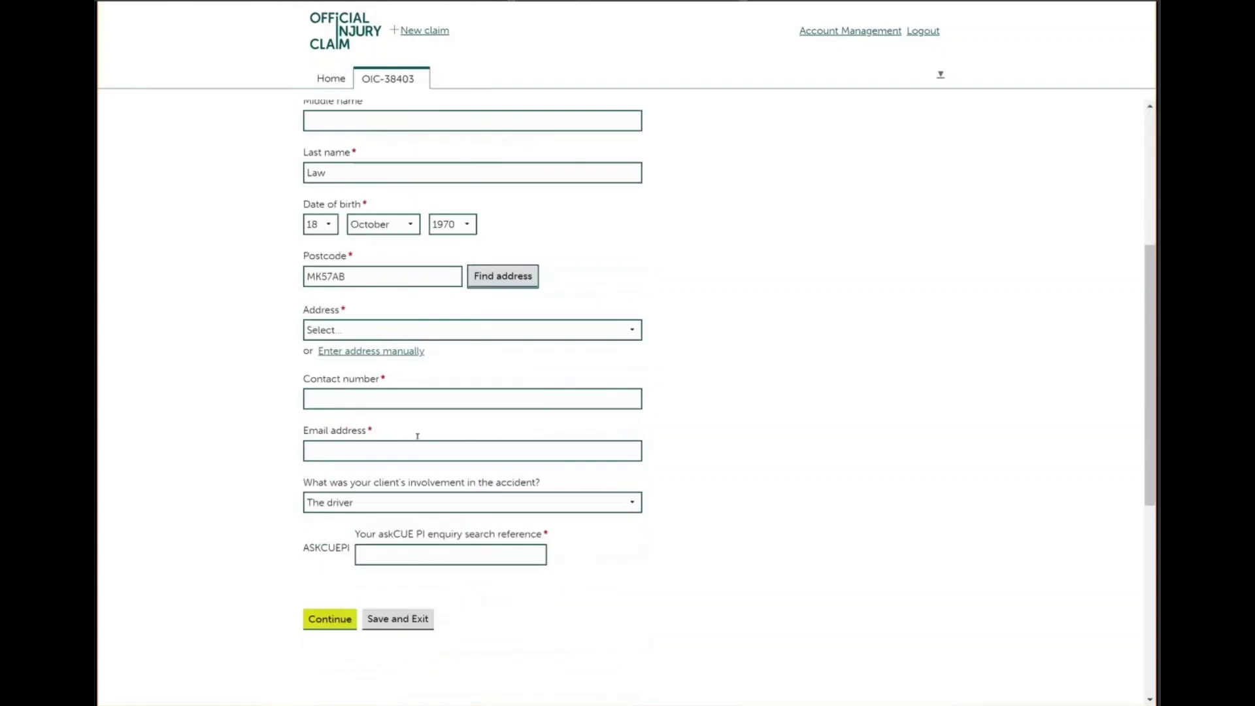
left_click(508, 330)
left_click(458, 395)
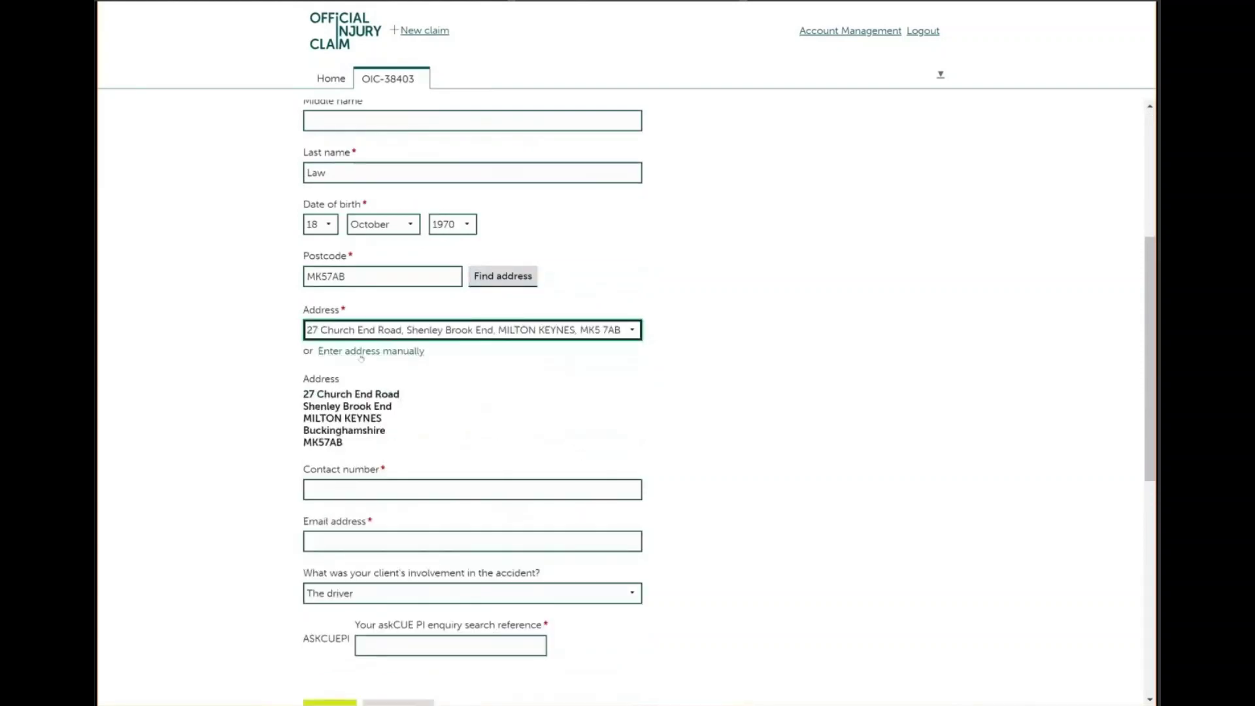
left_click(396, 483)
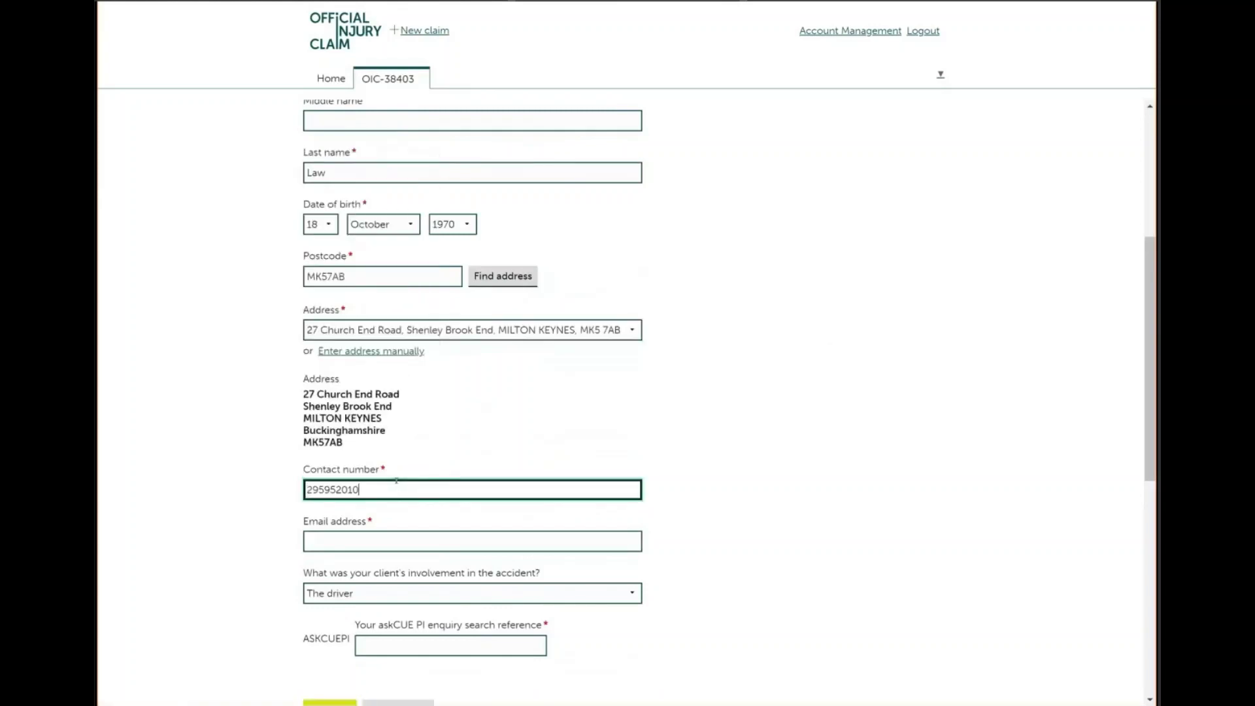
left_click(372, 535)
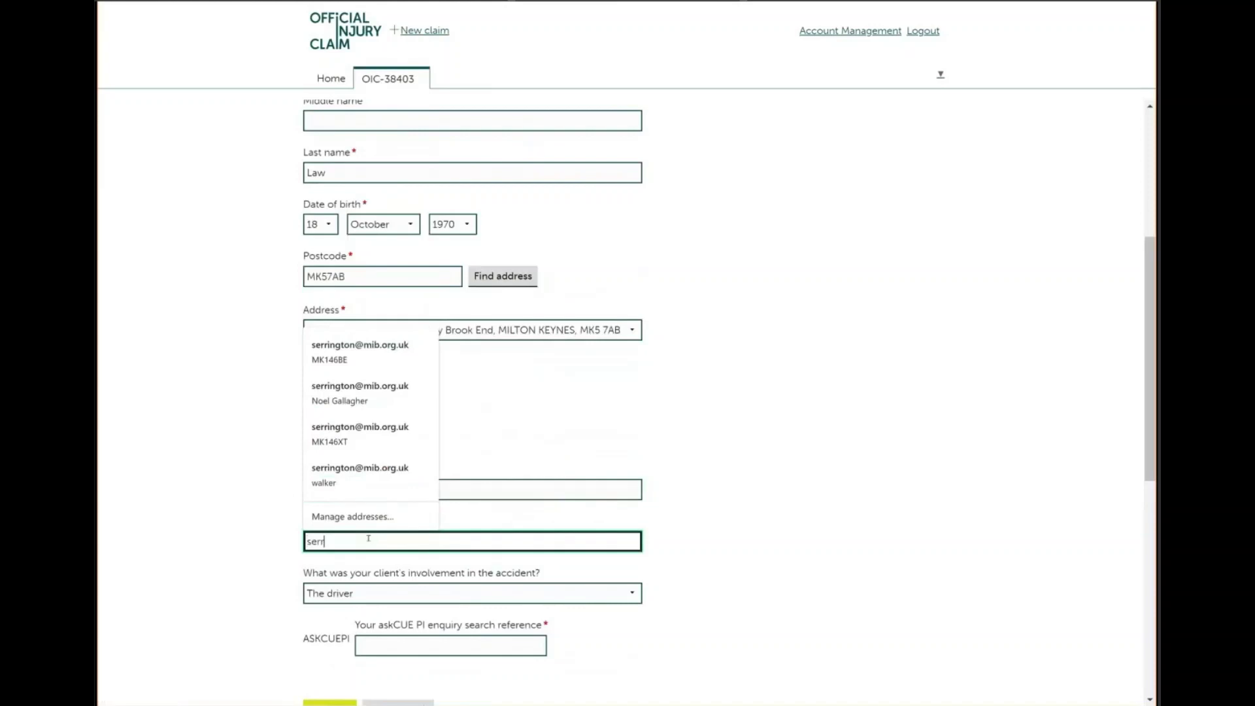
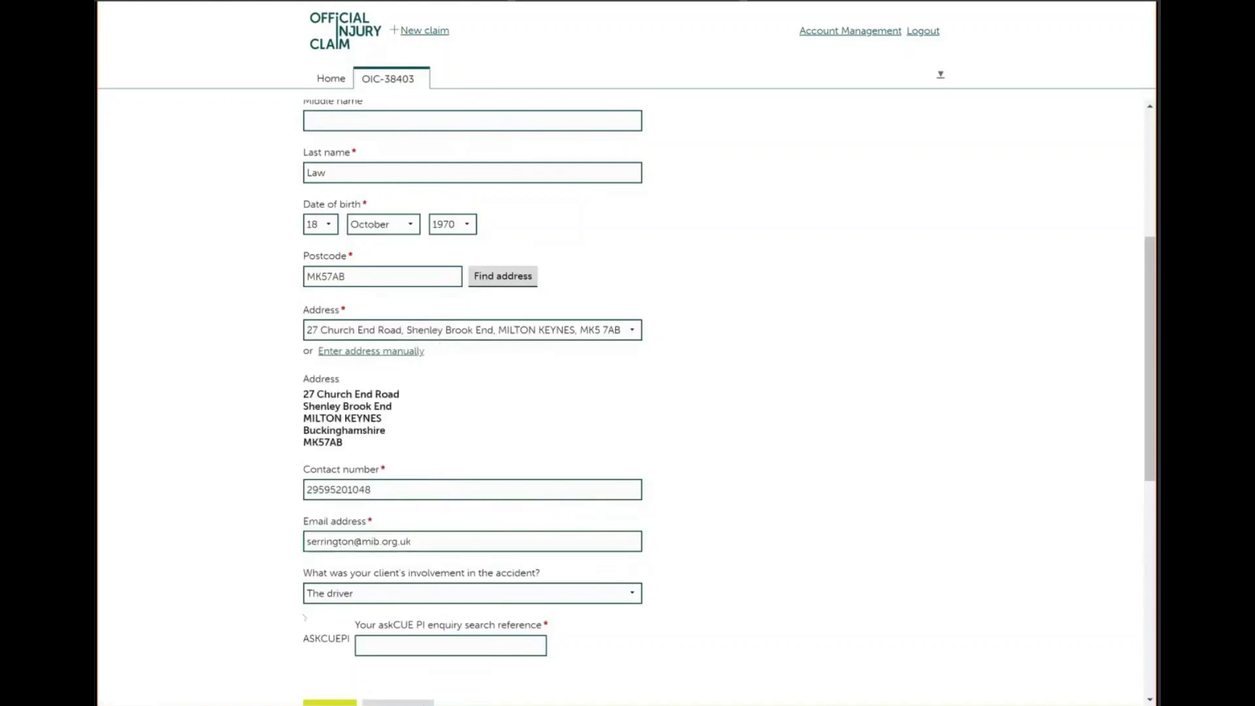
Keep the client recorded as the driver, enter the askCUE reference, and continue
left_click(329, 595)
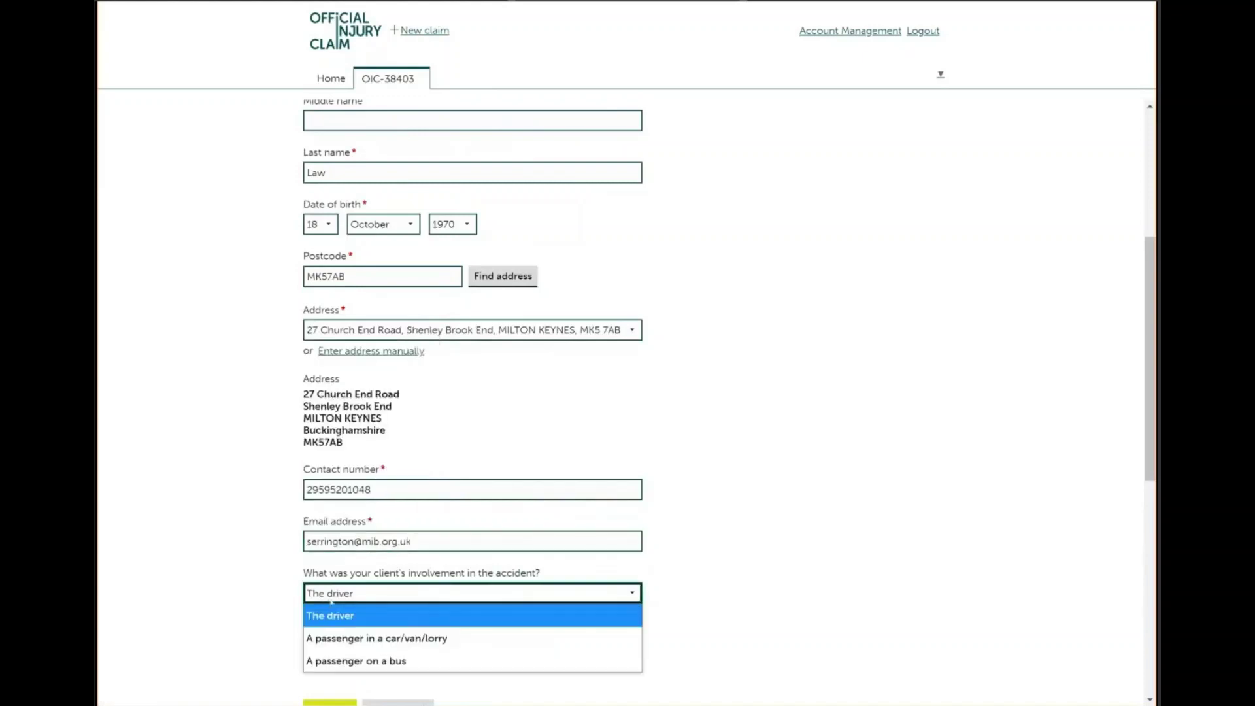
left_click(330, 615)
left_click(370, 645)
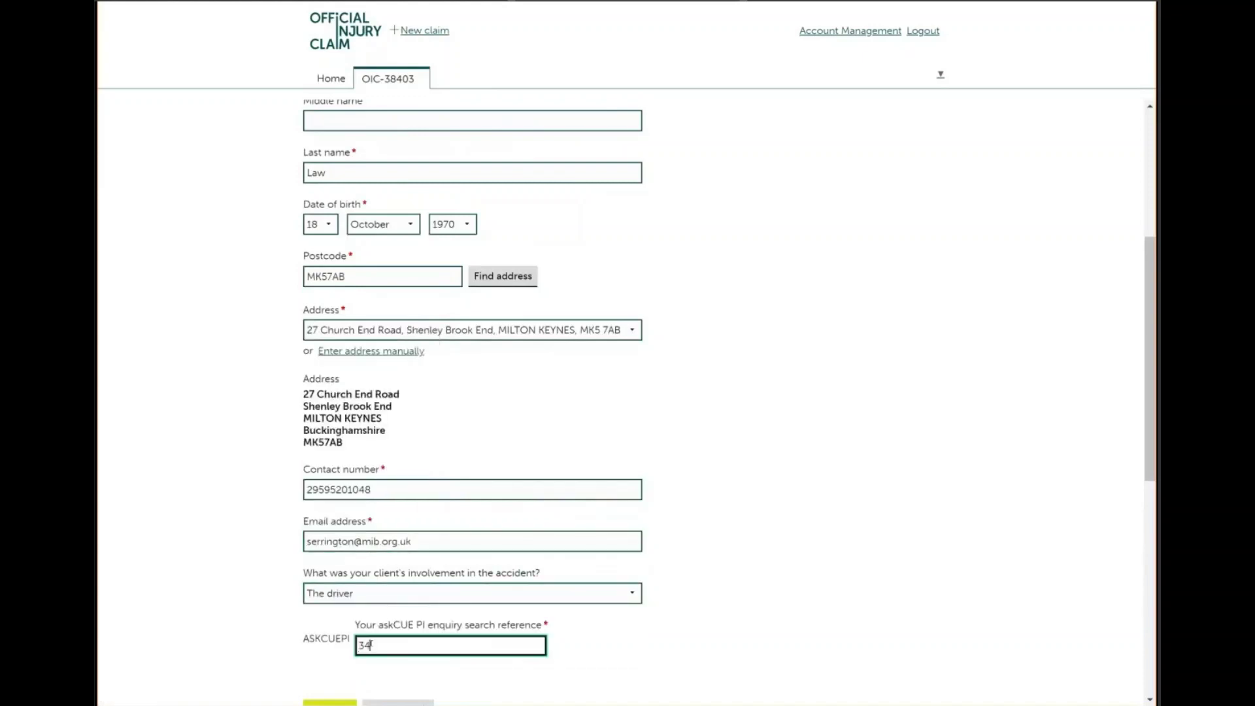
scroll(410, 645, "down", 1)
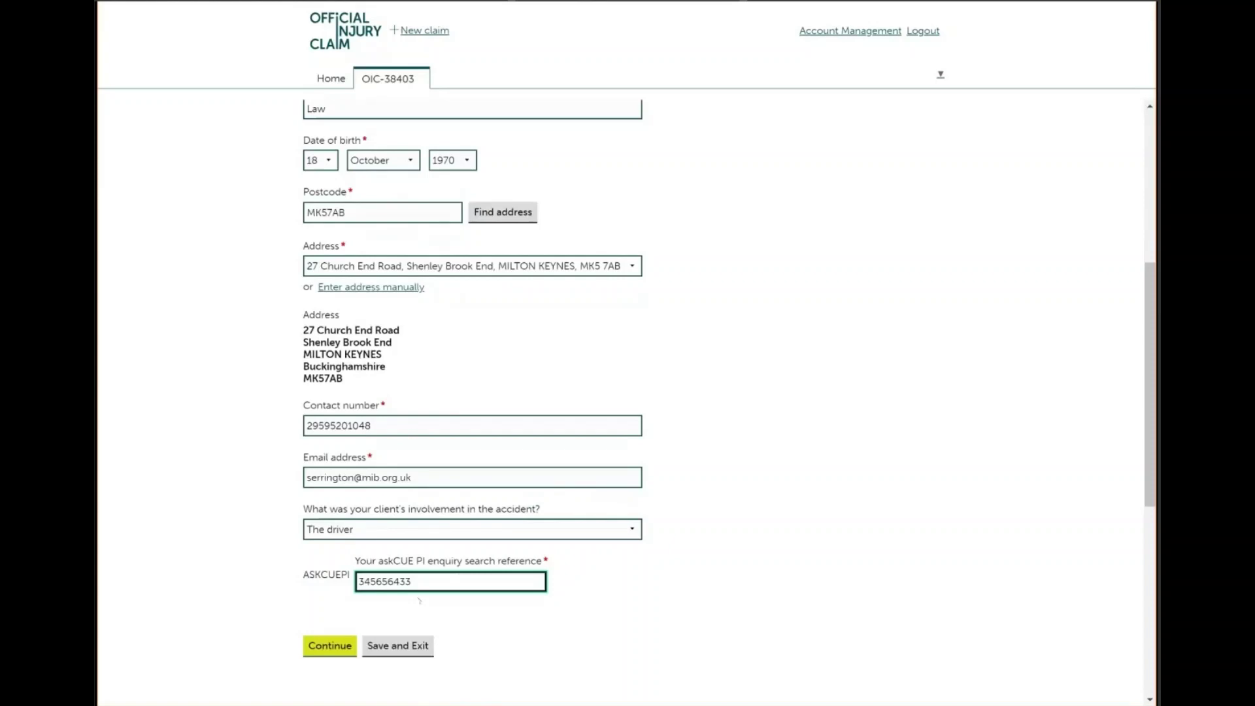
left_click(327, 647)
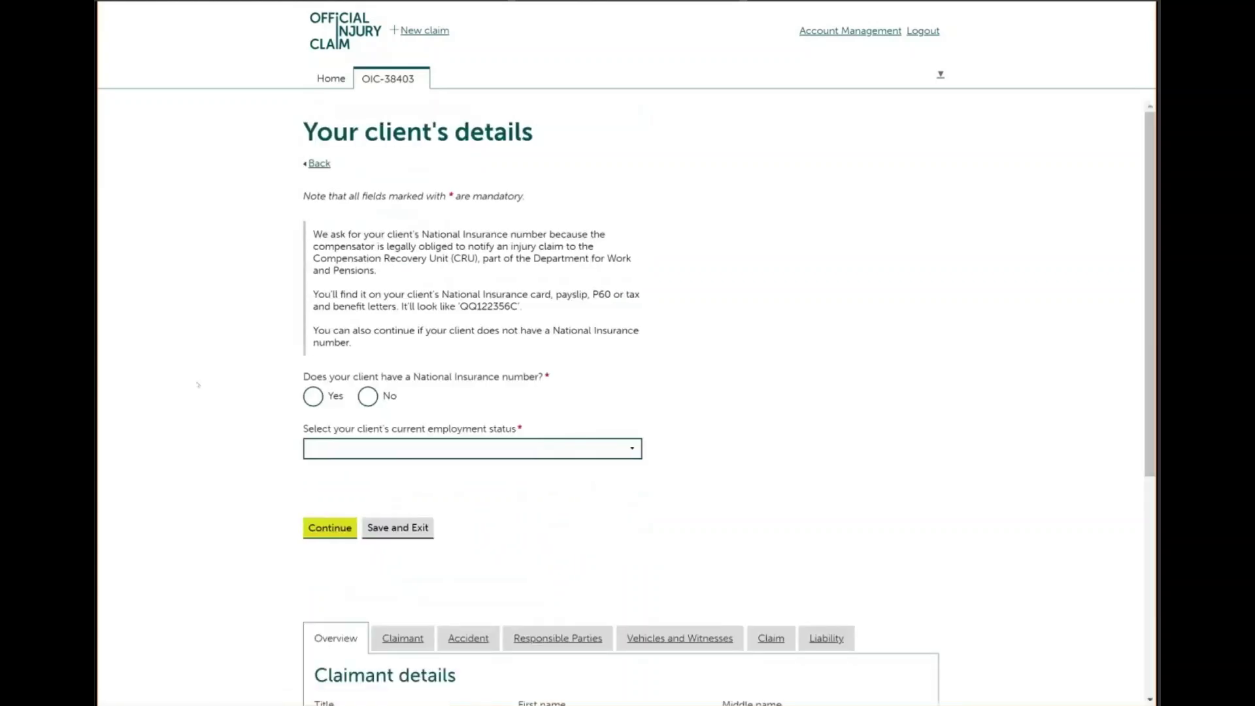
Enter the client's National Insurance number, employment status Employed and occupation Banker, then continue
left_click(314, 403)
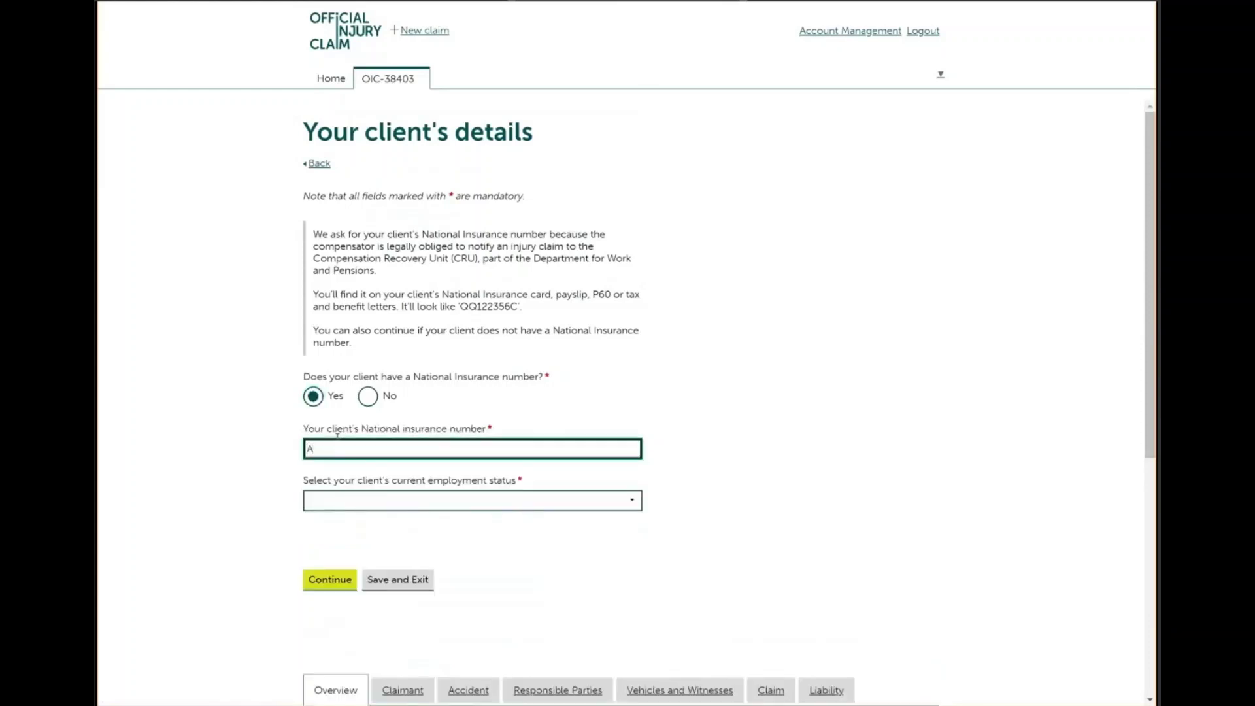
key("Tab")
left_click(353, 498)
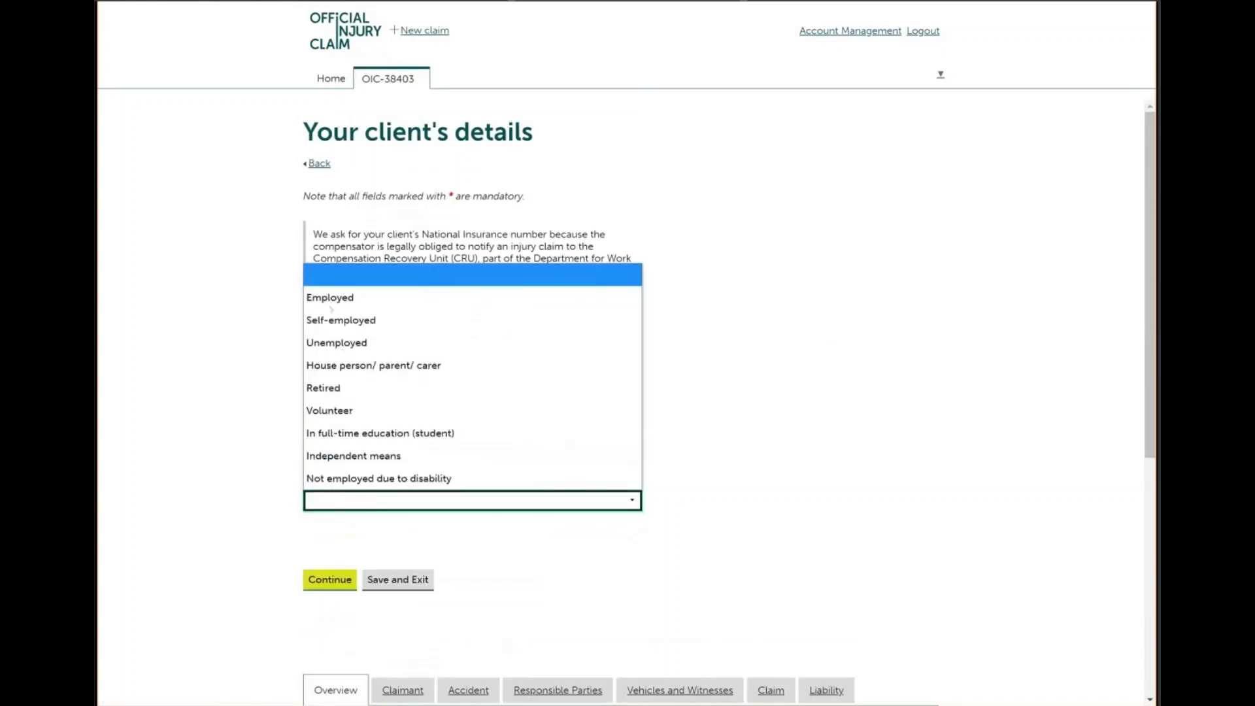
left_click(330, 304)
left_click(365, 547)
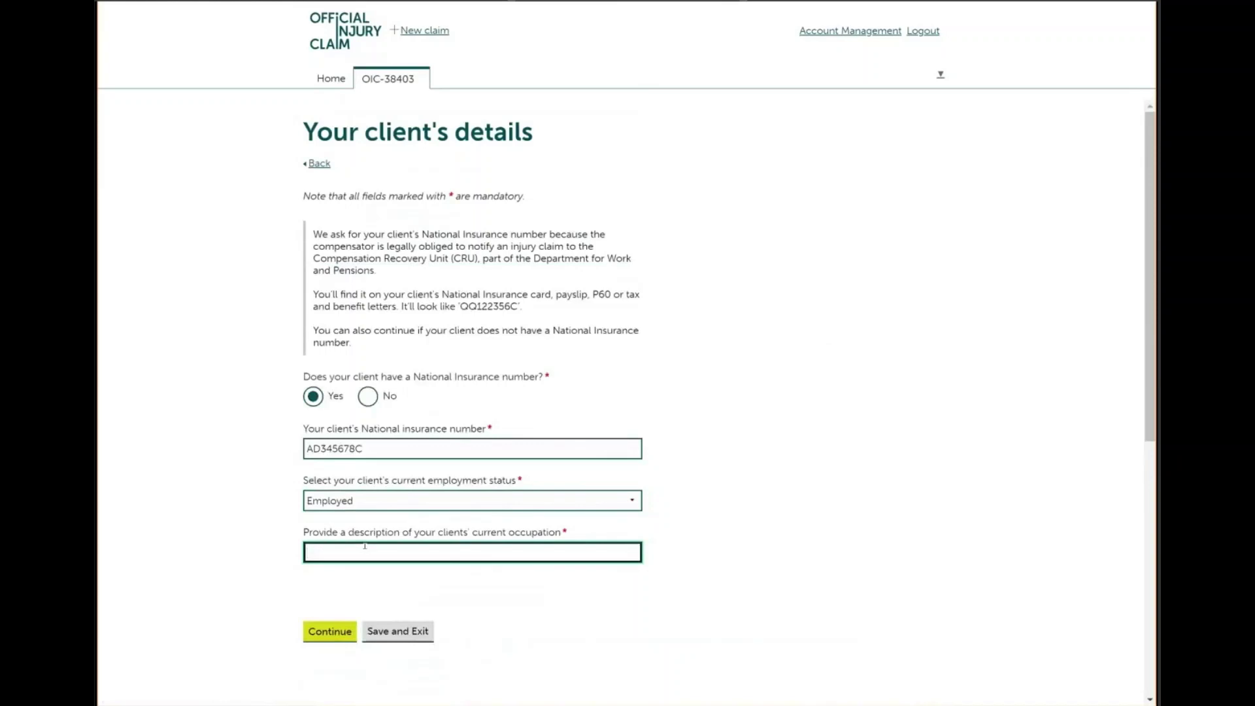
type("Banker")
left_click(312, 634)
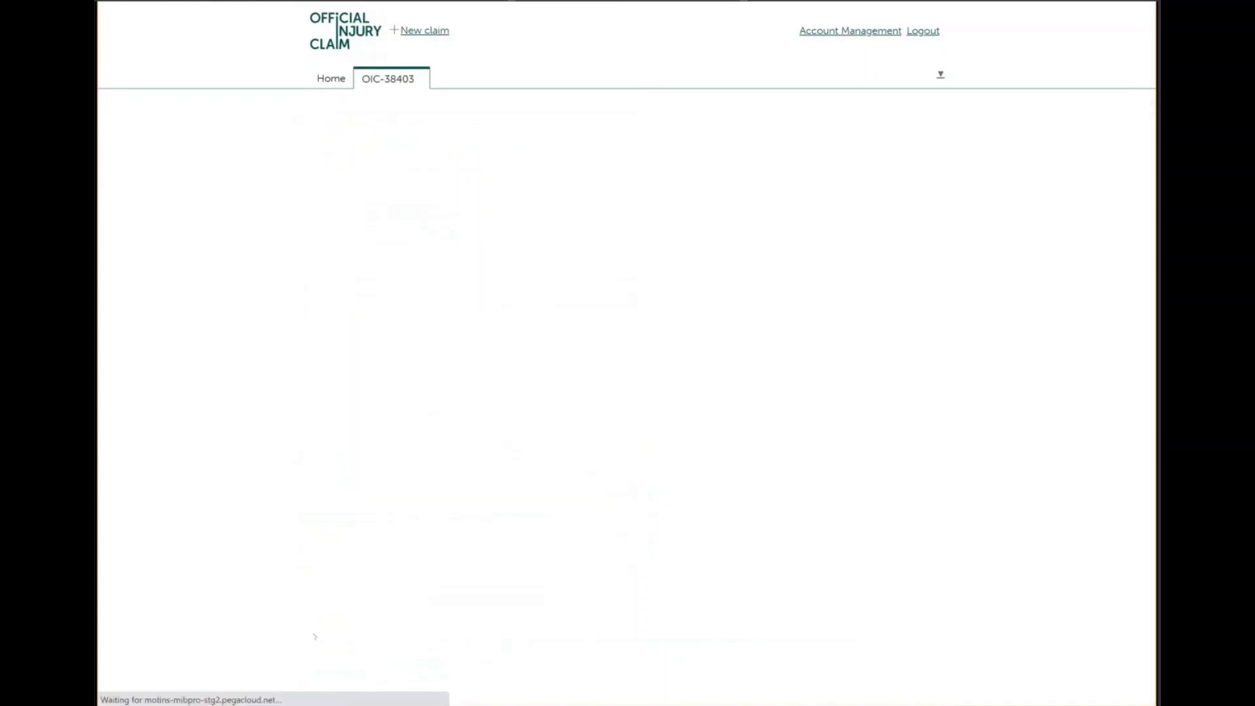
left_click(321, 448)
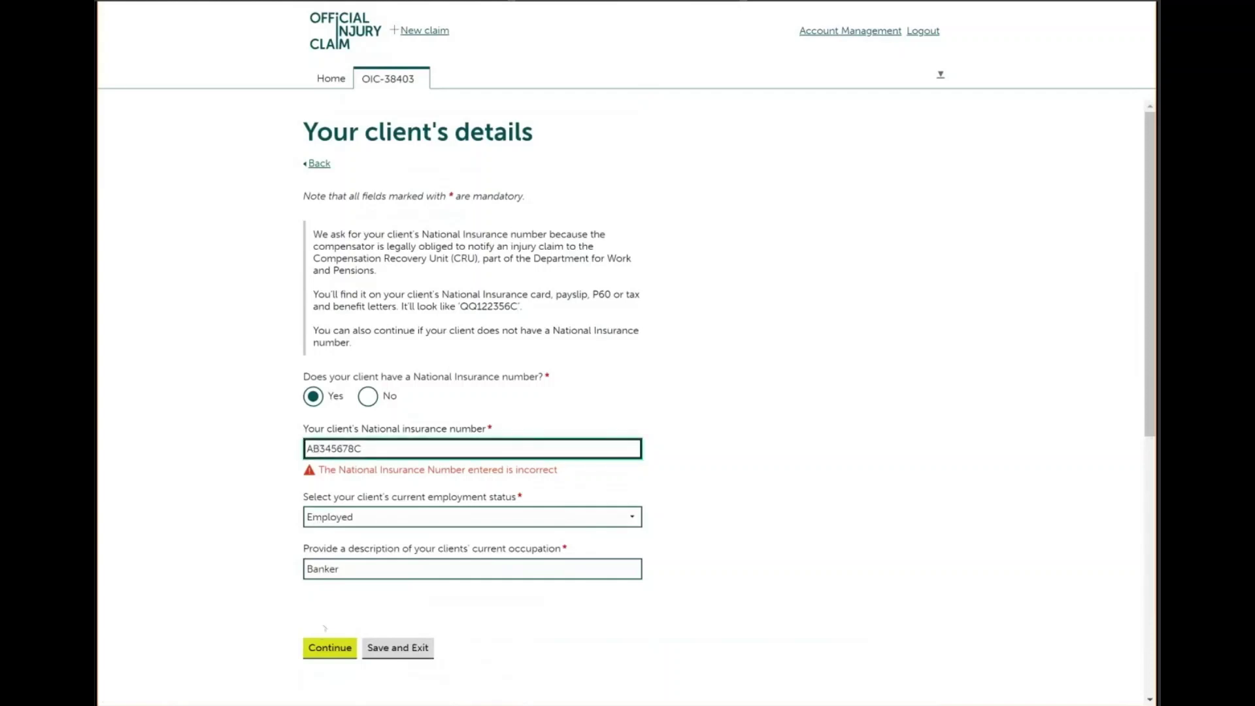
left_click(327, 647)
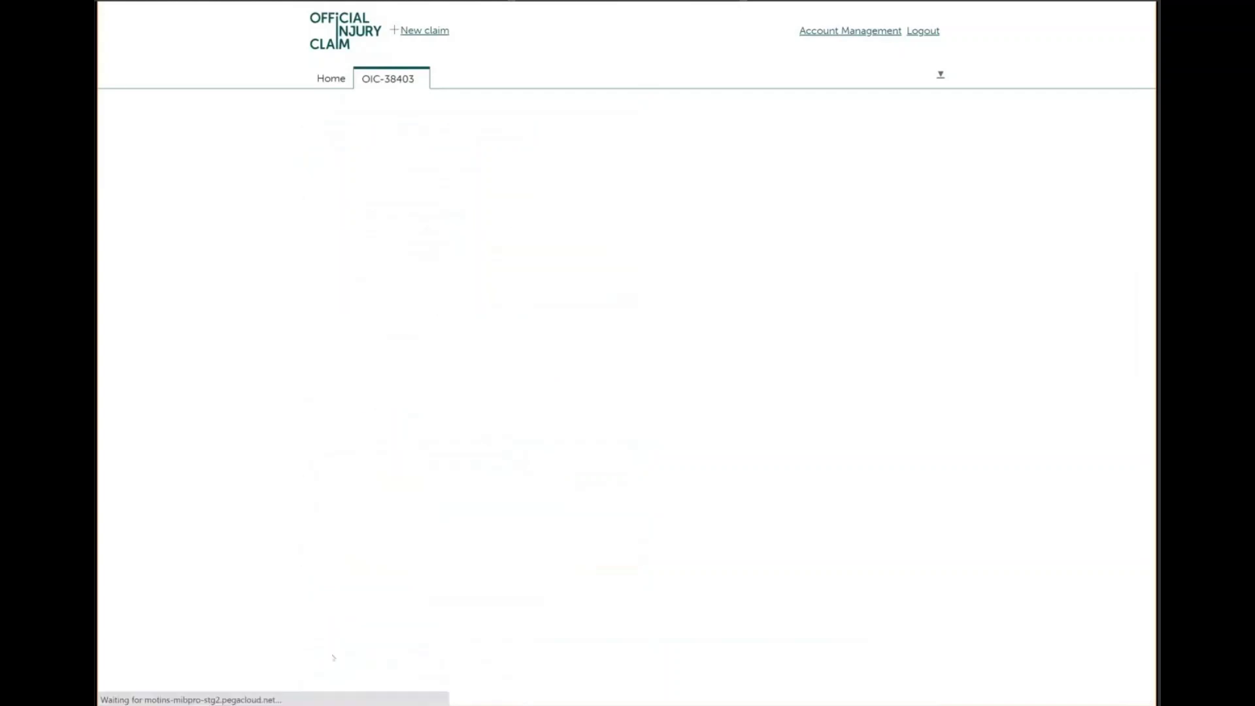
Set the accident date and time to 4 April 2021 at 10:00
left_click(330, 251)
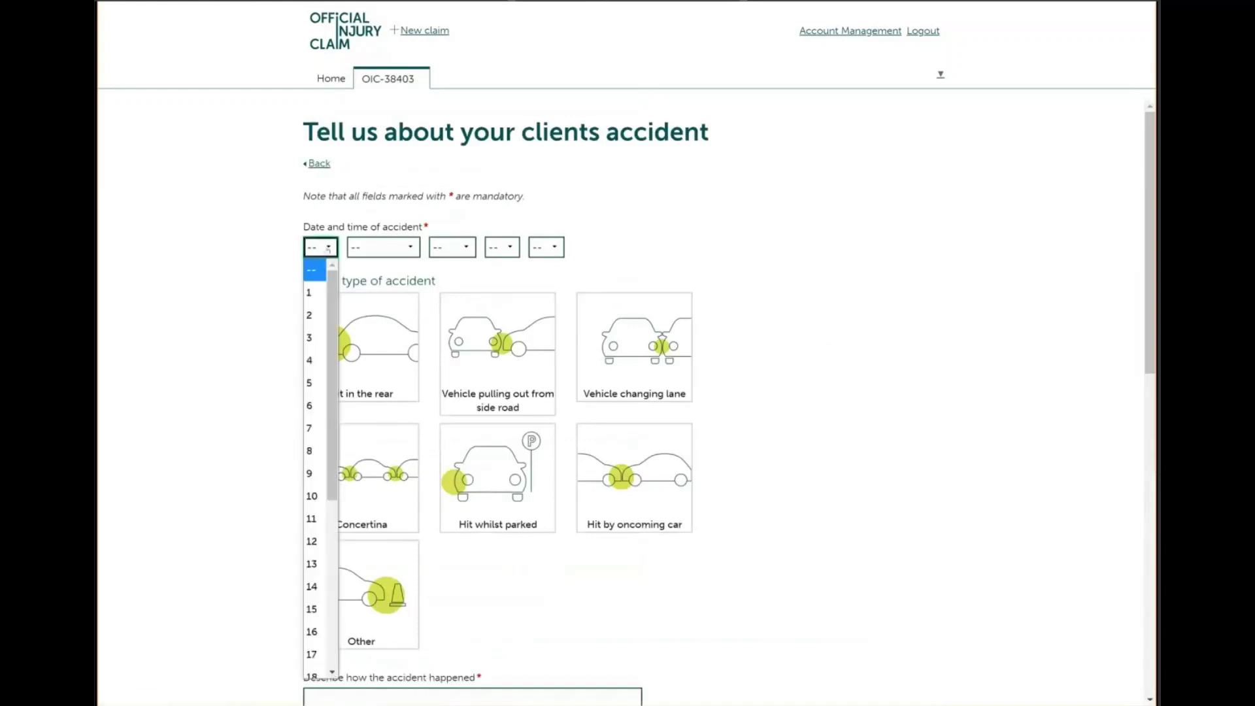
left_click(311, 361)
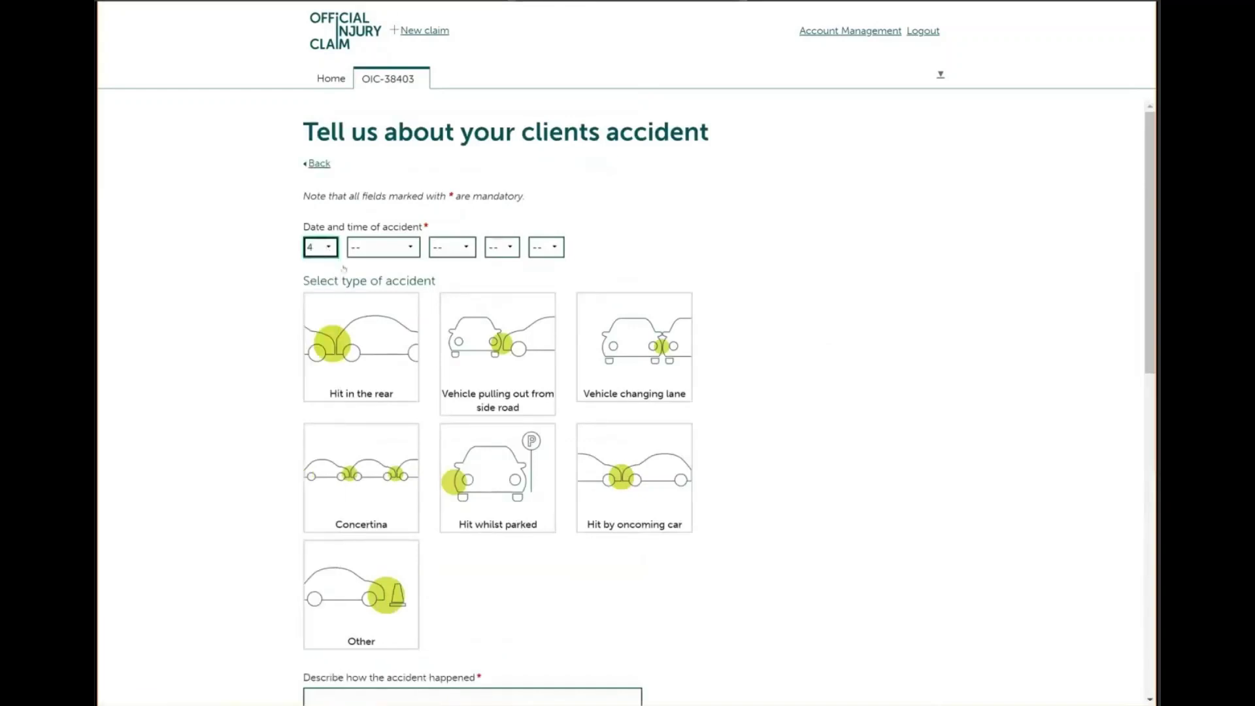
left_click(365, 249)
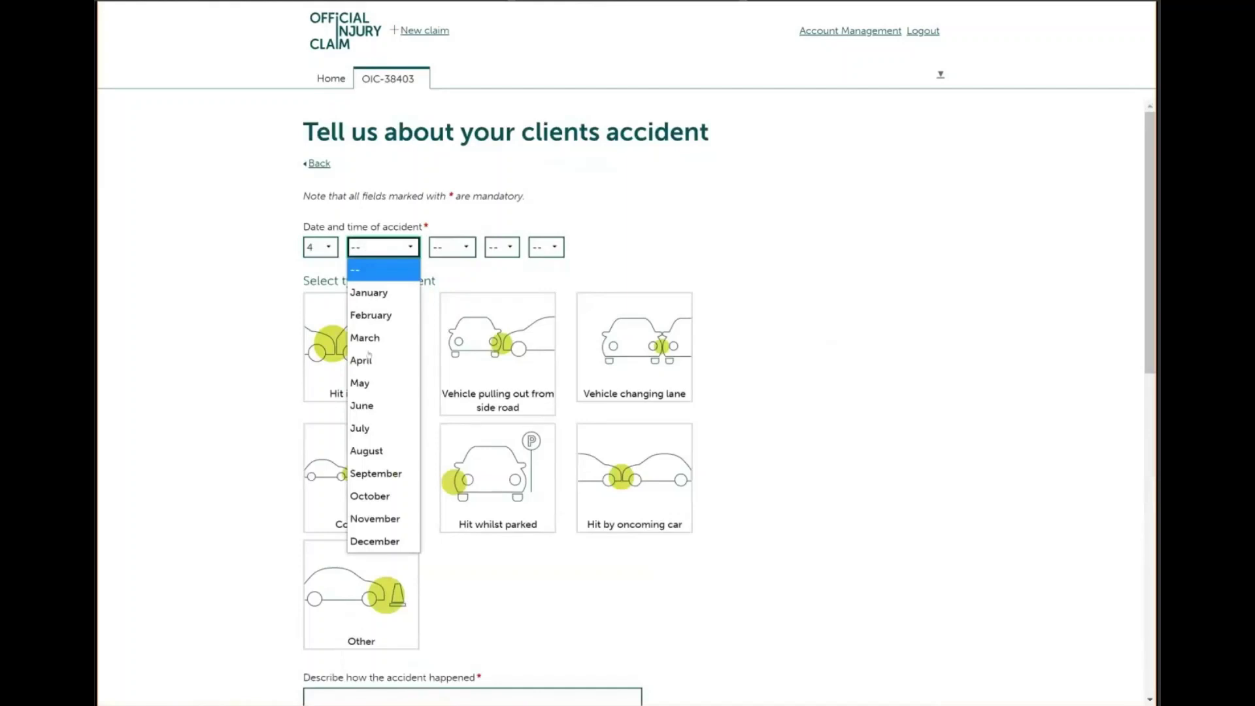
left_click(366, 359)
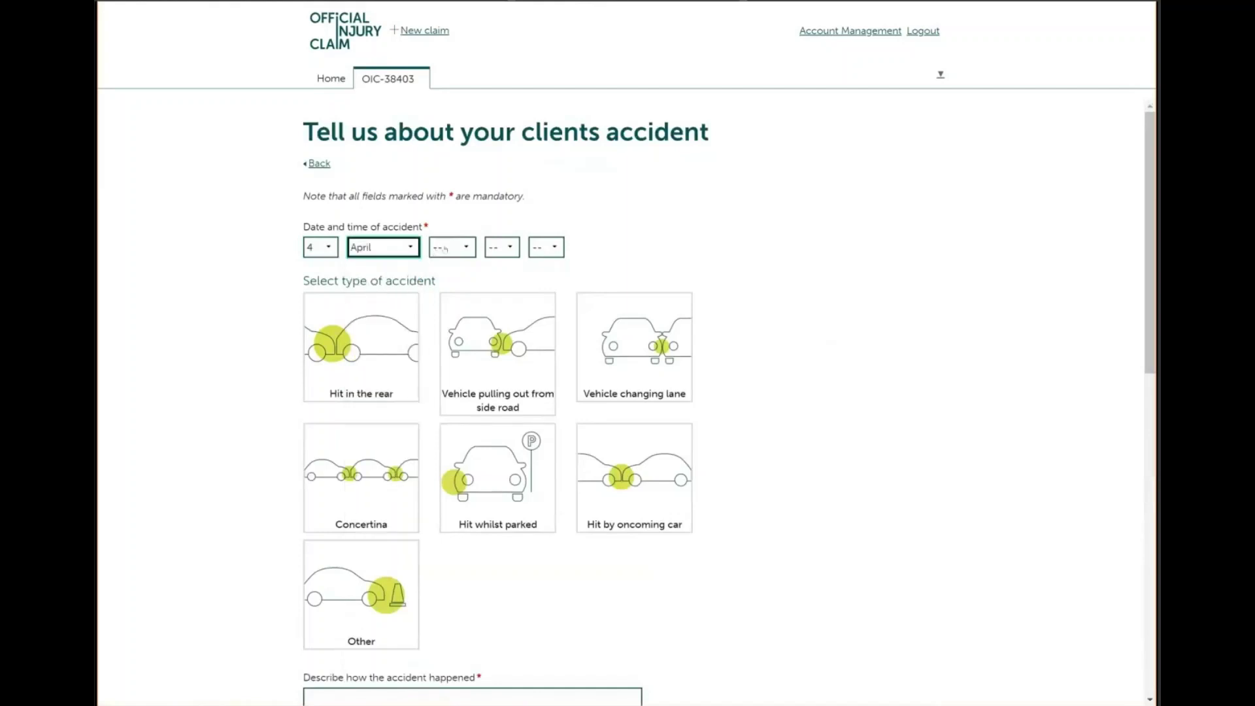
left_click(444, 249)
left_click(458, 338)
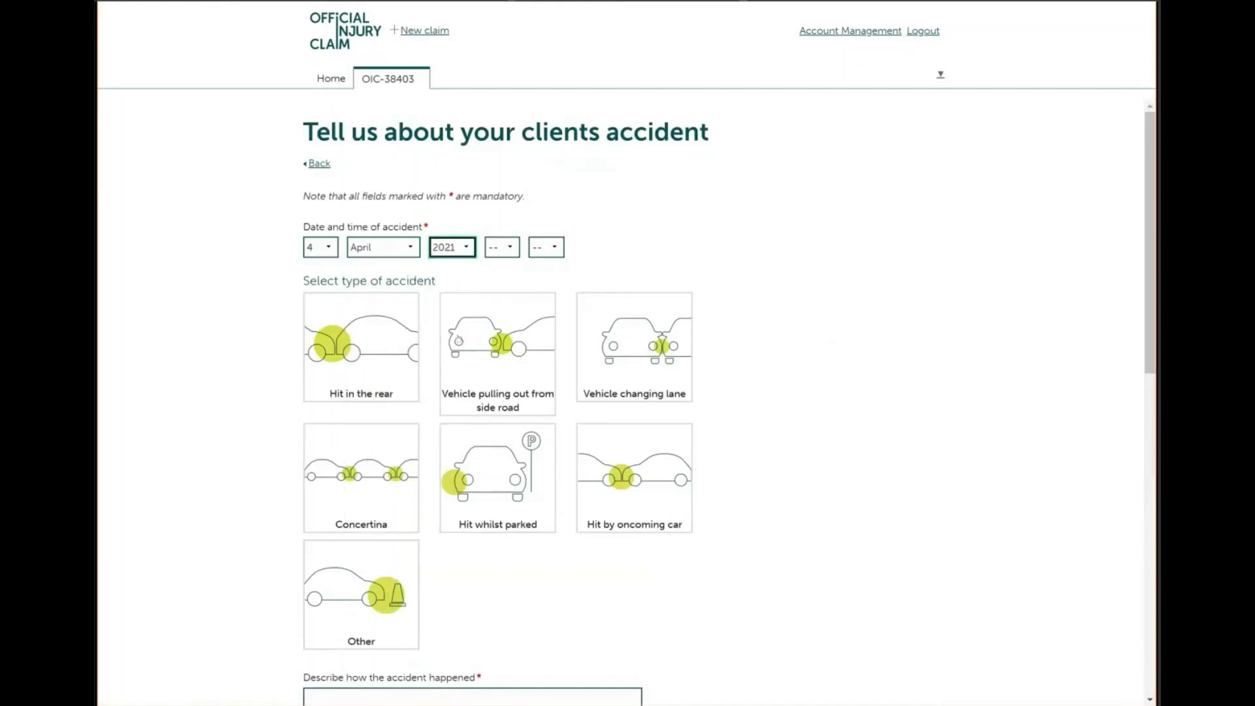
left_click(498, 248)
left_click(498, 248)
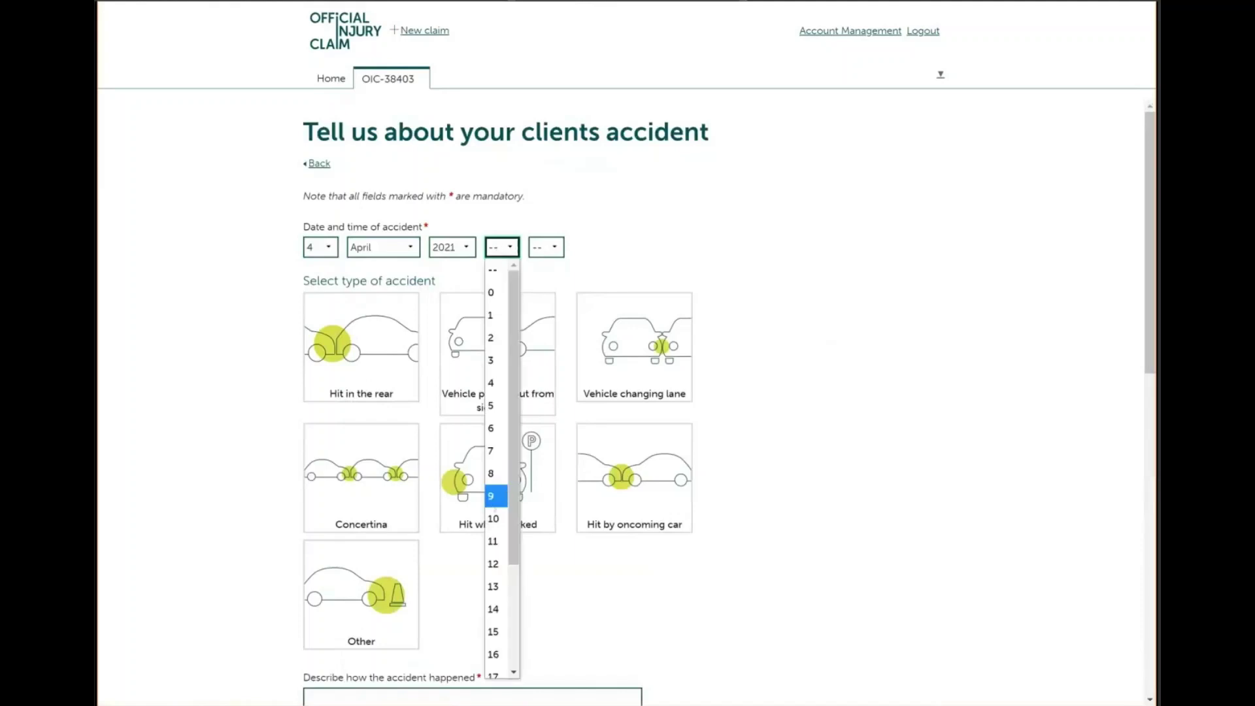
left_click(493, 518)
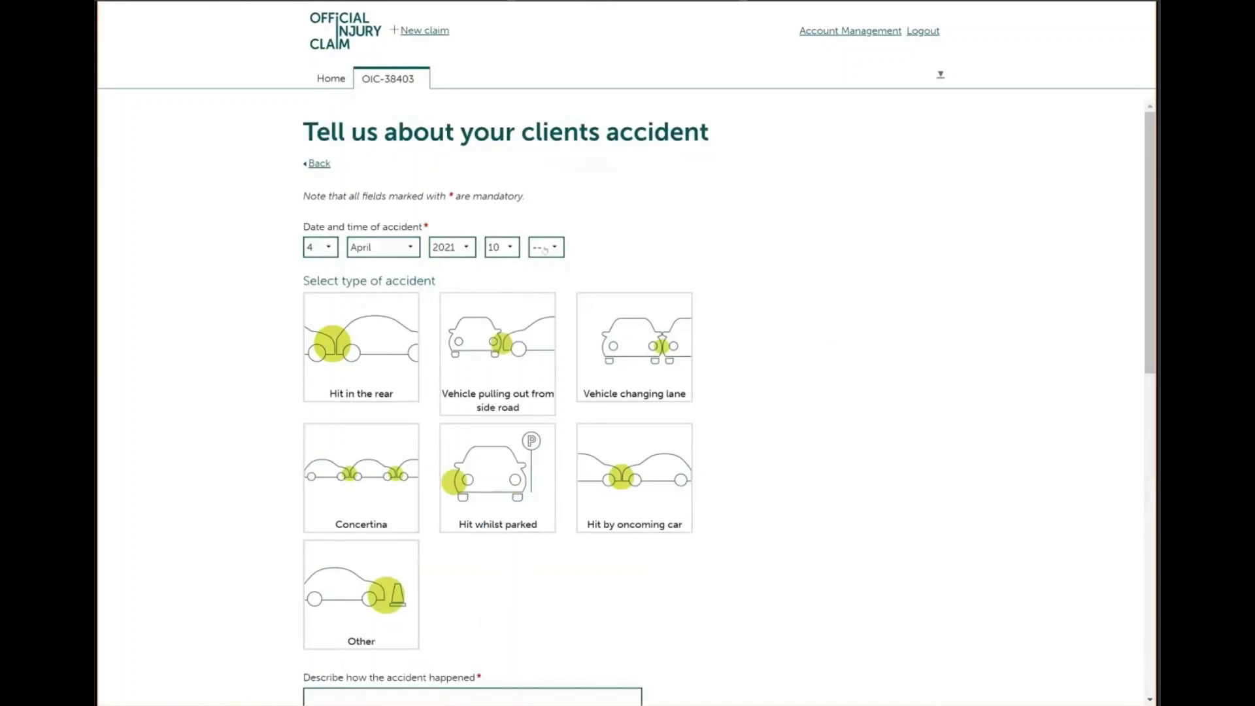
left_click(546, 247)
left_click(547, 288)
Choose side-road pull-out, describe 'the vehicle pulled out from the side road', no photos, continue
left_click(471, 366)
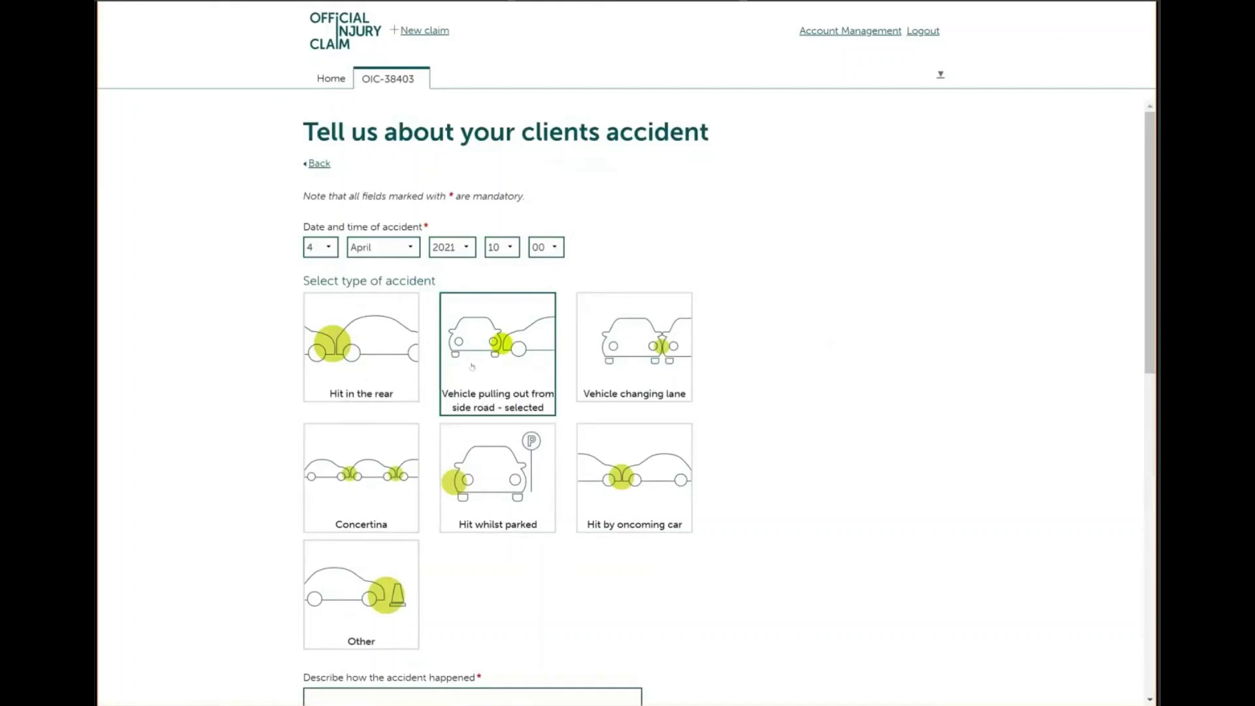
key("Tab")
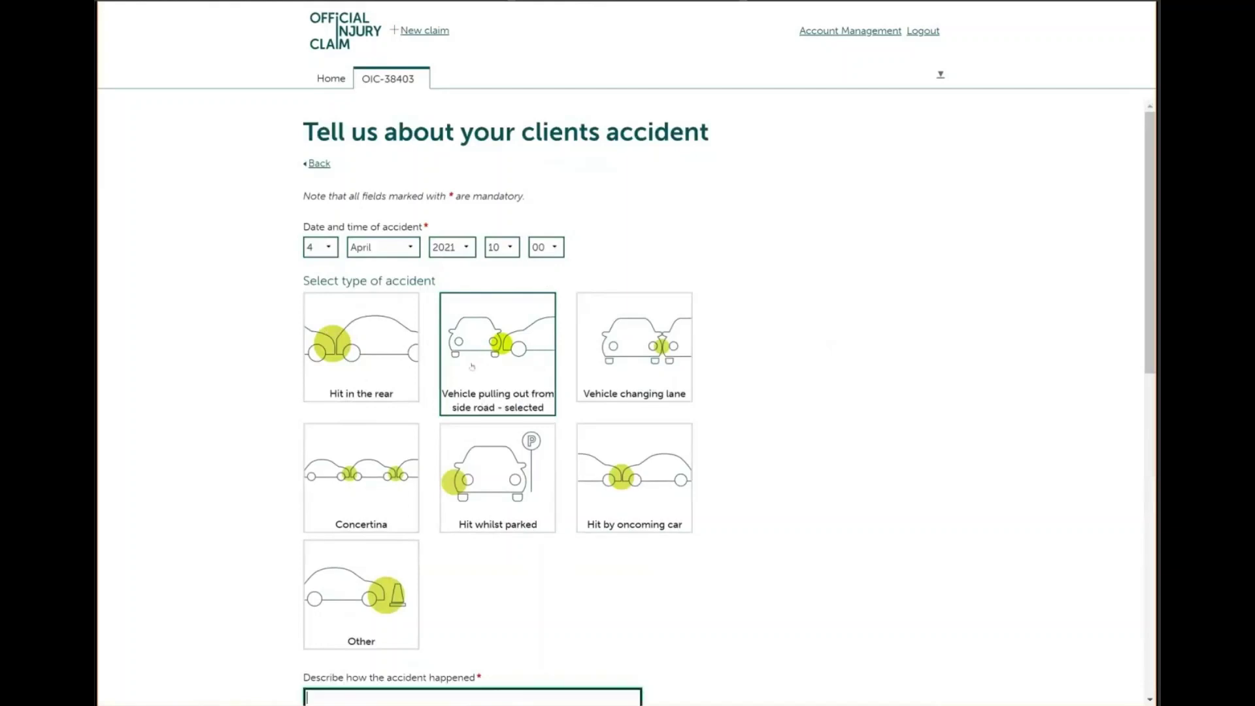
type("the vehicld")
scroll(471, 366, "down", 2)
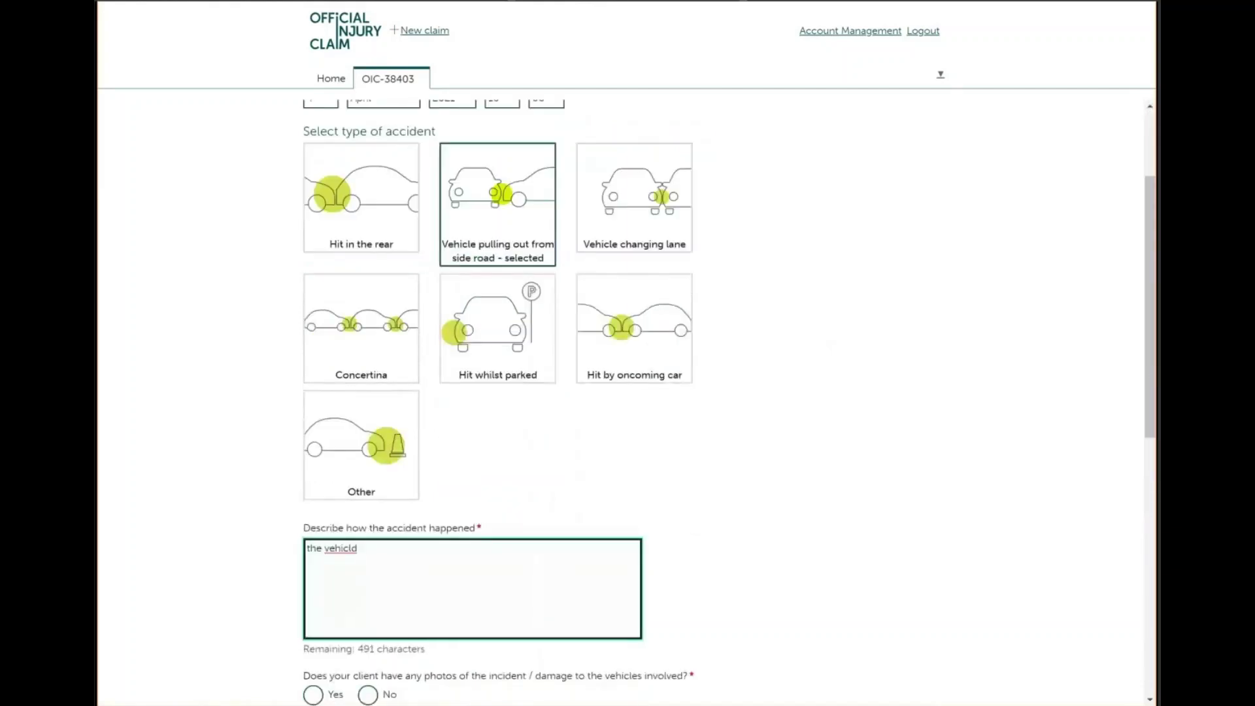
key("BackSpace")
type("e pulled out from the side ")
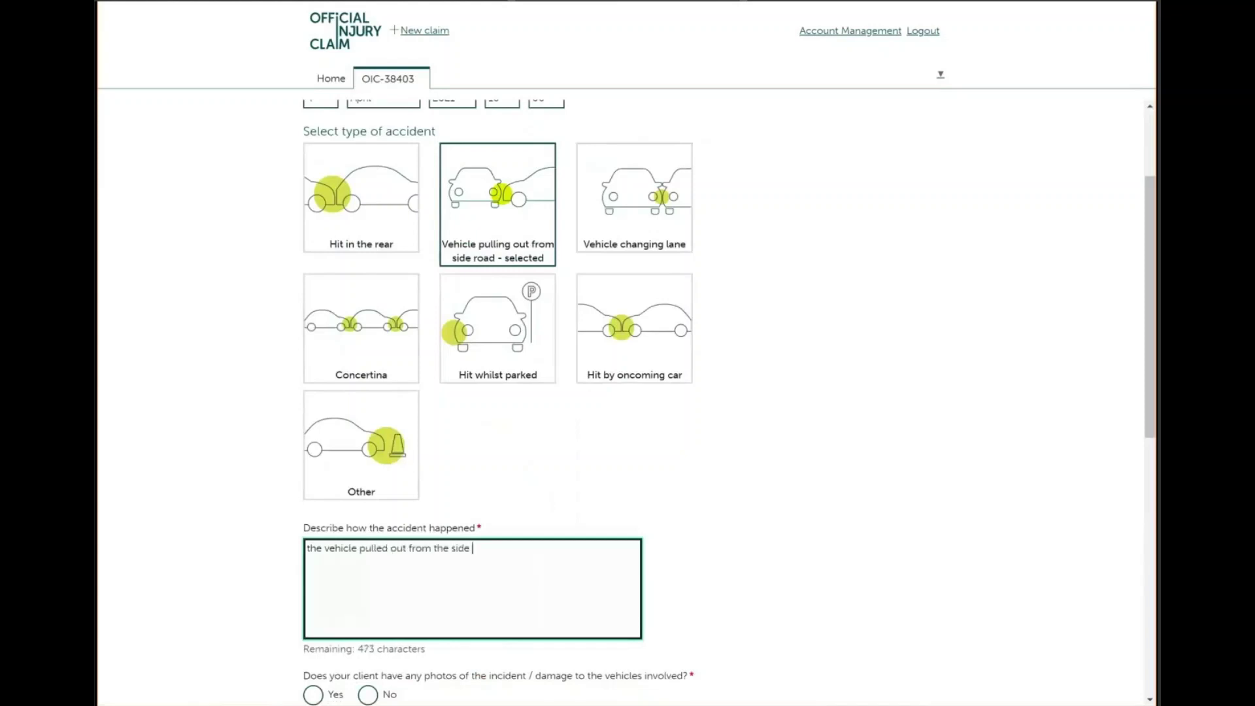
type("road")
left_click(368, 694)
scroll(368, 654, "down", 2)
scroll(329, 588, "down", 1)
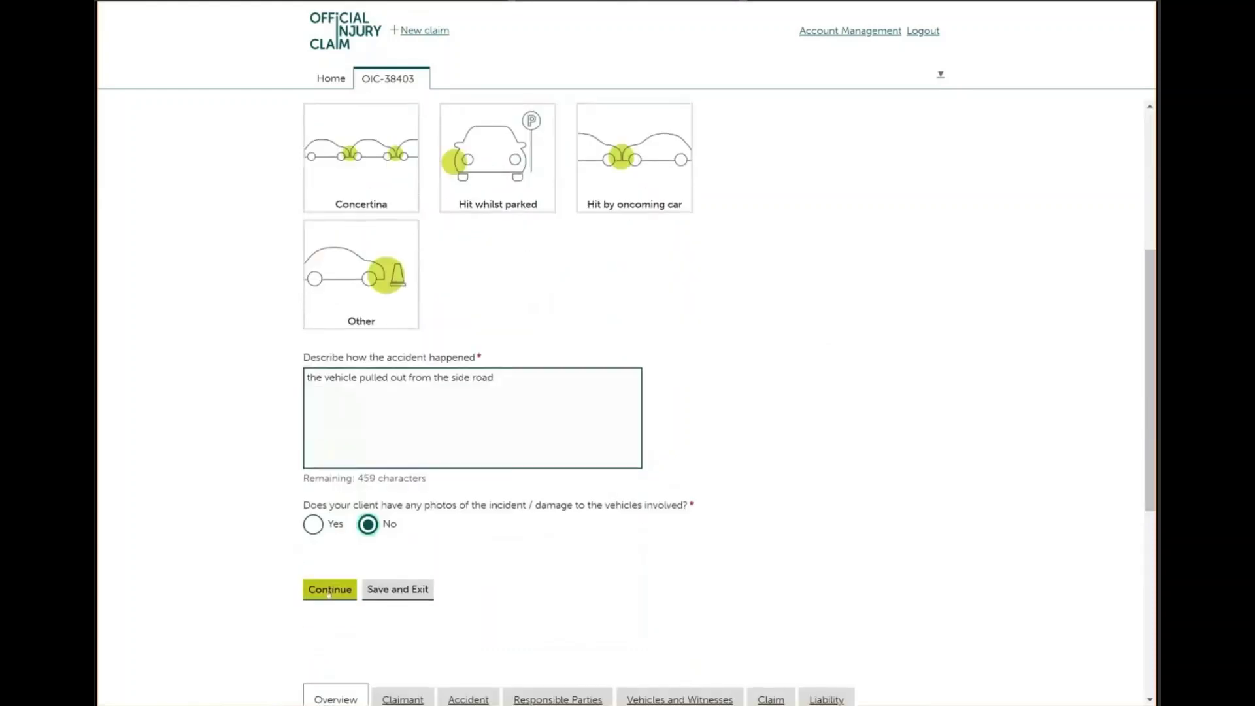
left_click(328, 590)
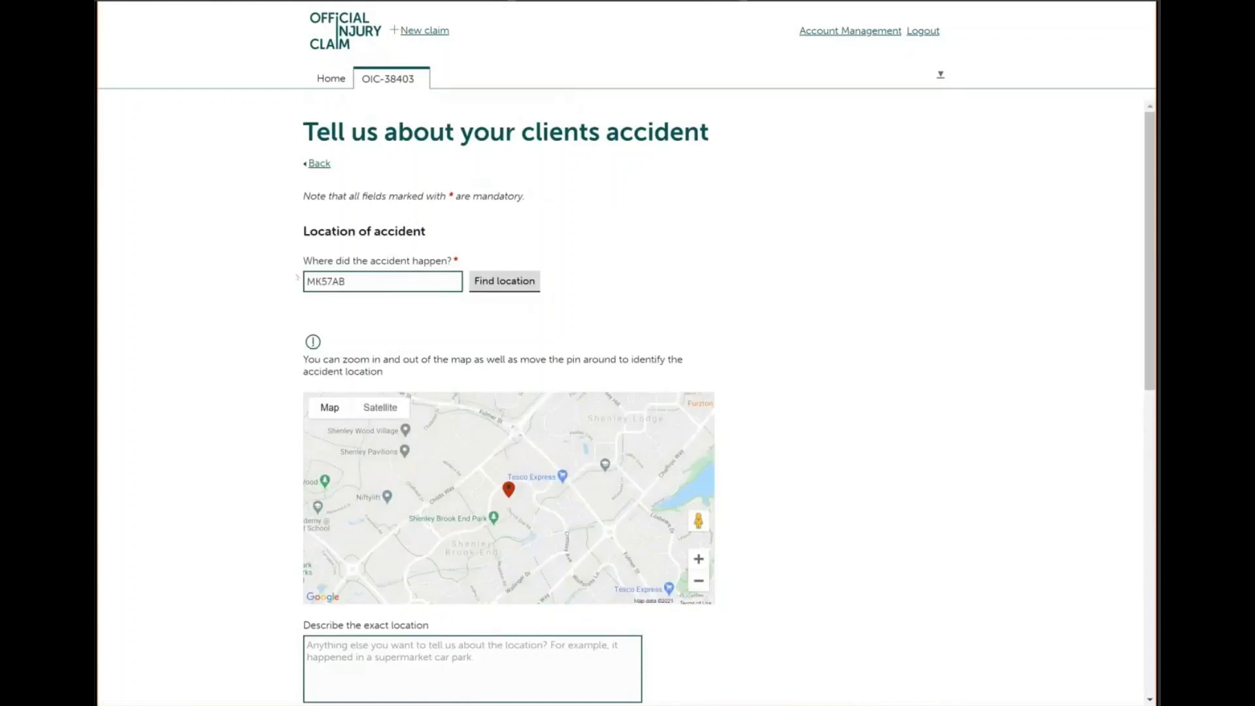
Locate the accident by postcode and drag the map pin onto the exact spot
left_click(365, 280)
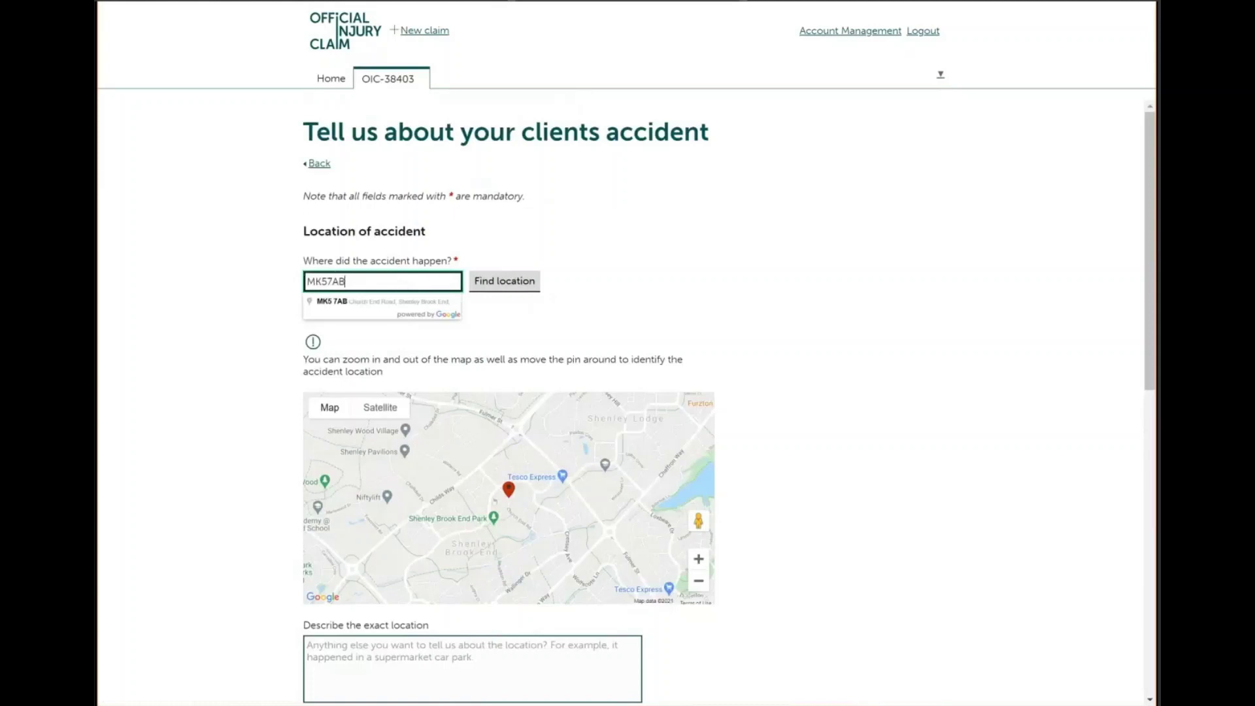
key("Tab")
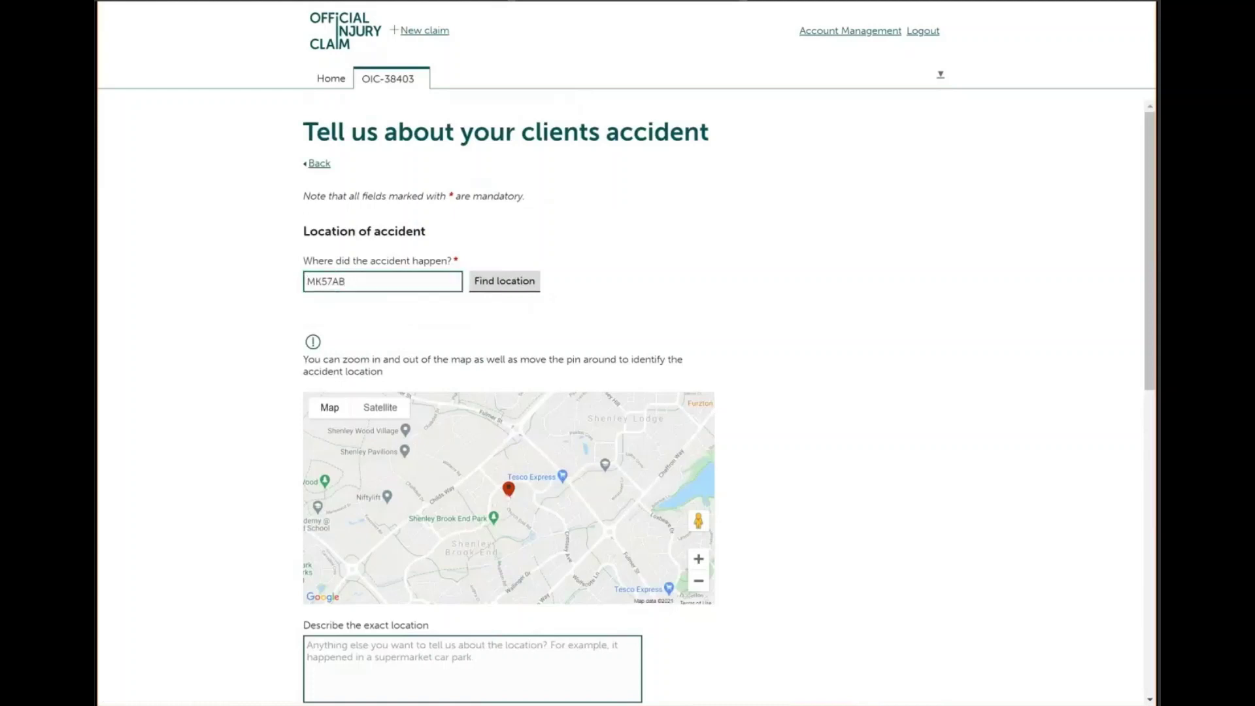
mouse_move(508, 489)
left_mouse_down()
mouse_move(449, 406)
mouse_move(477, 395)
mouse_move(666, 400)
mouse_move(520, 442)
left_mouse_up()
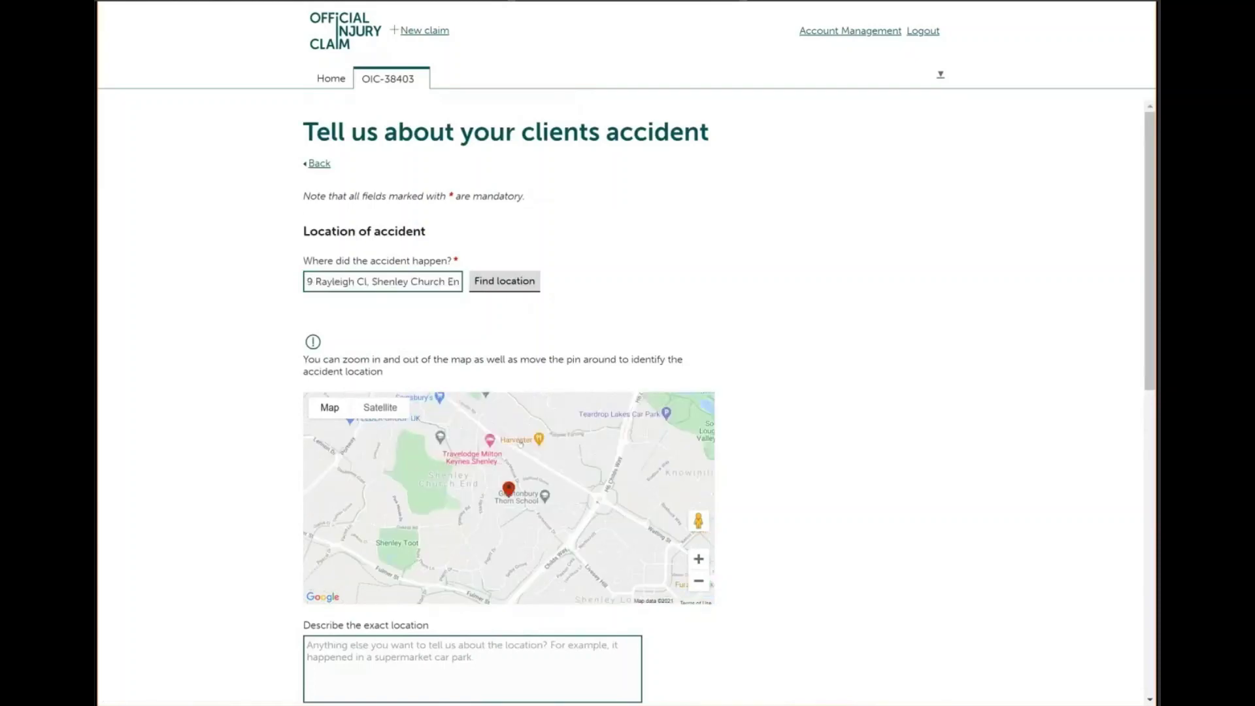
scroll(626, 392, "down", 2)
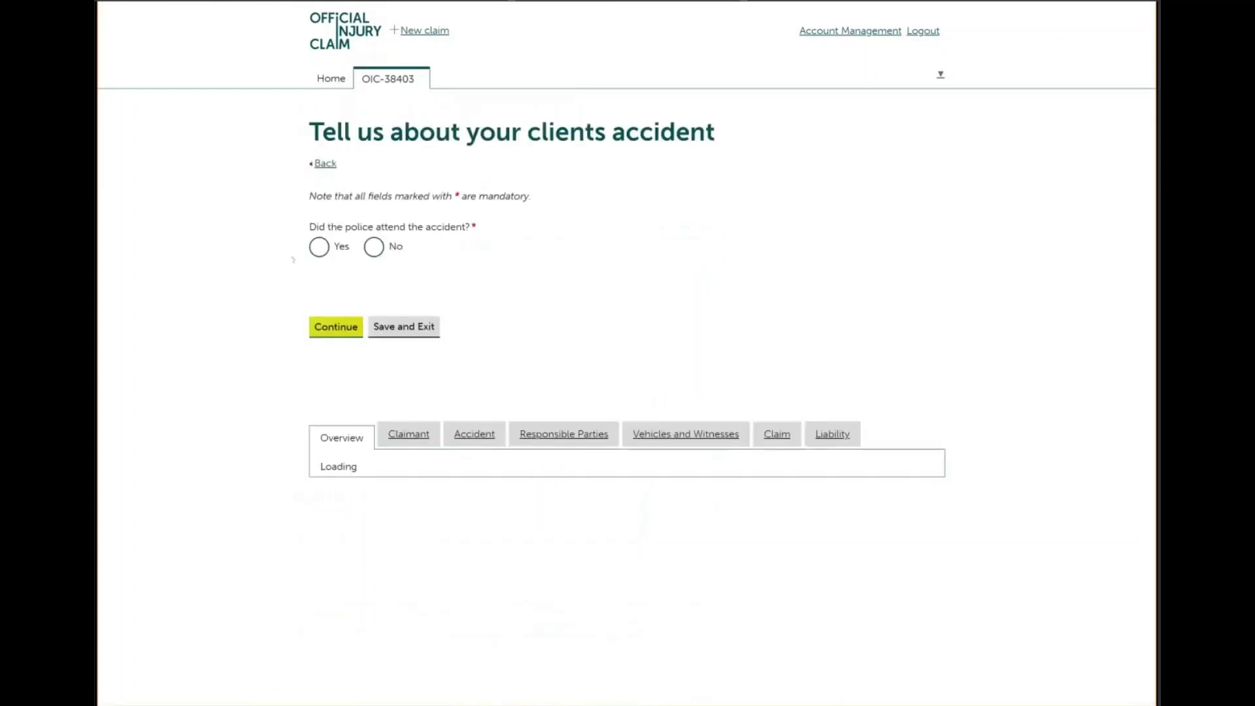
Record no police attendance but reported to MK police, with officer name and reference, then continue
left_click(367, 246)
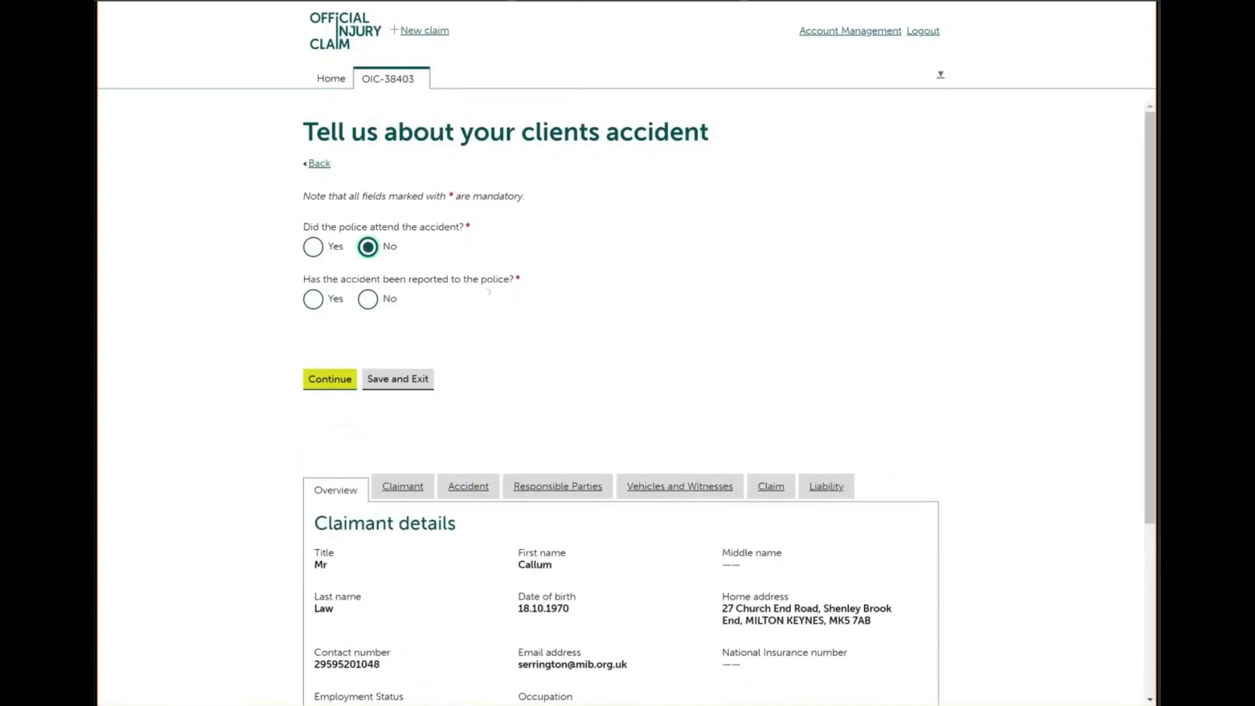
left_click(313, 299)
left_click(355, 359)
type("MK")
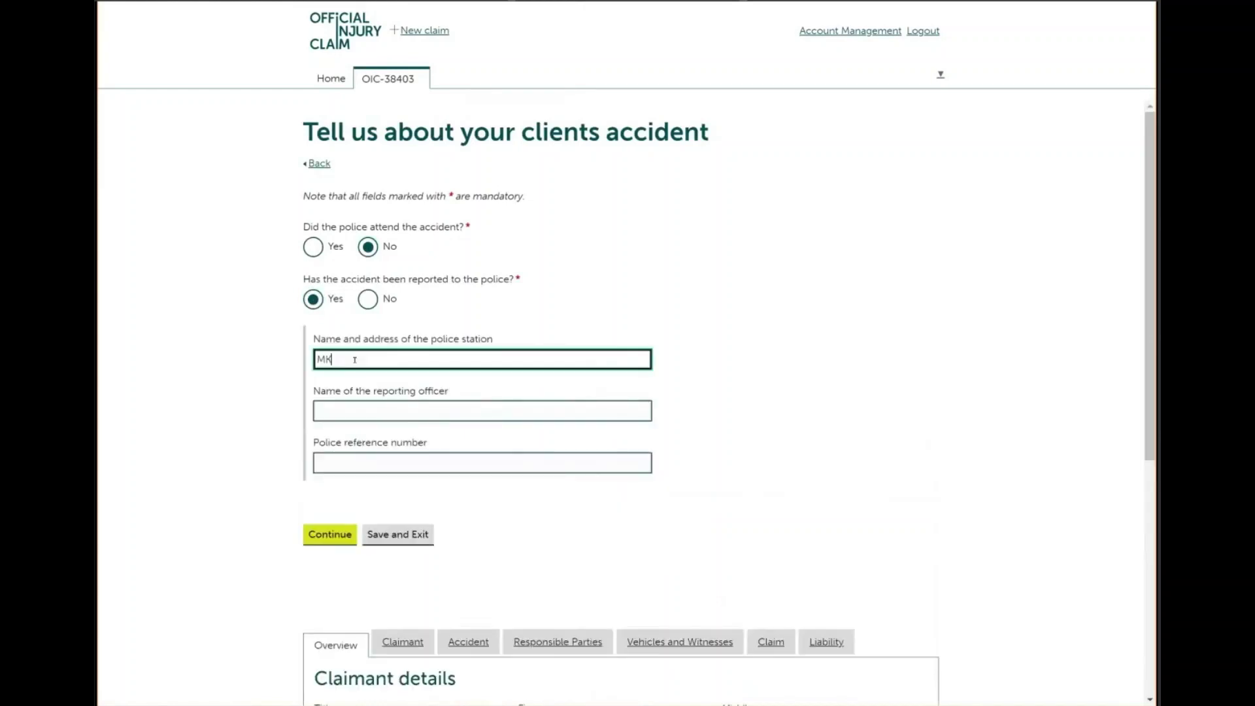
type(" police")
left_click(347, 412)
type("P")
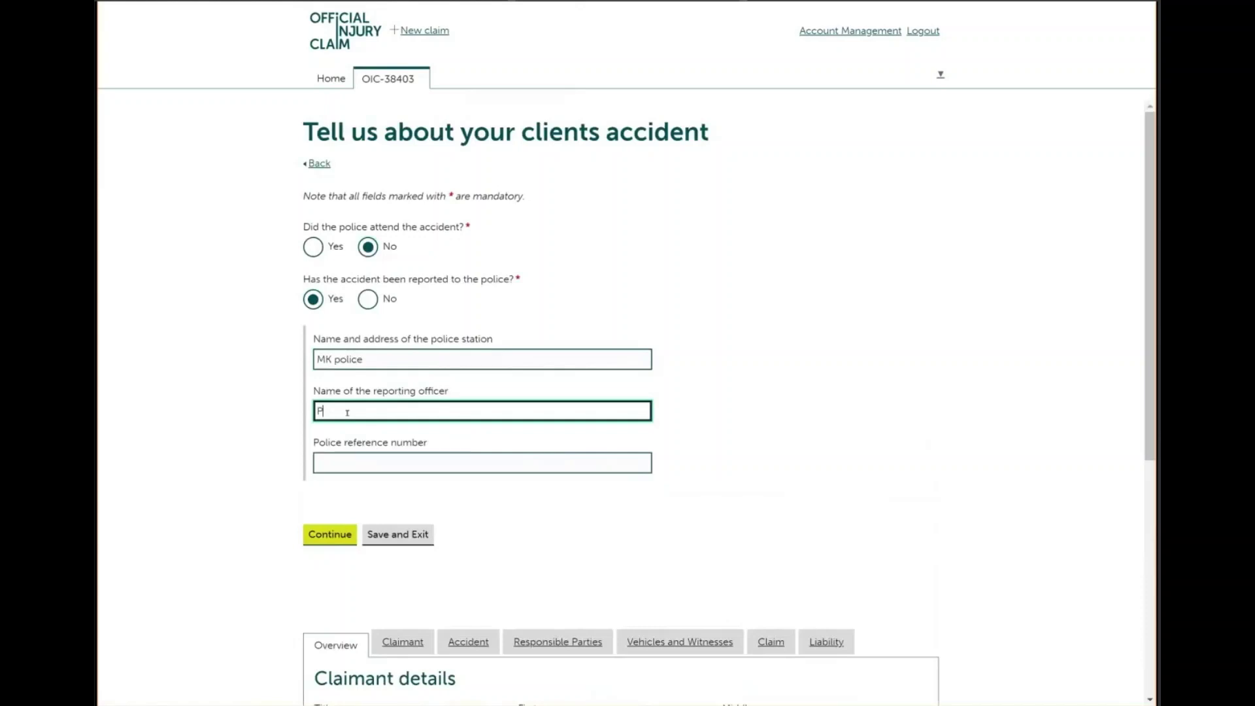
type("C molly")
left_click(351, 457)
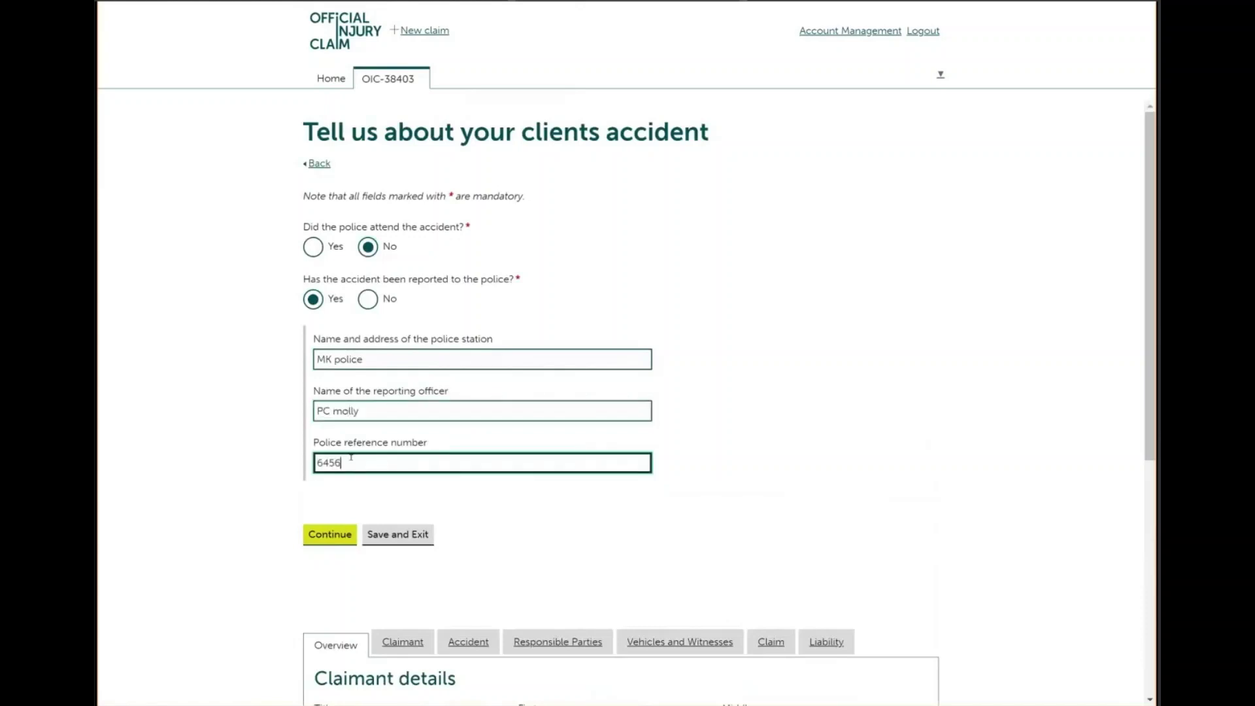
left_click(327, 536)
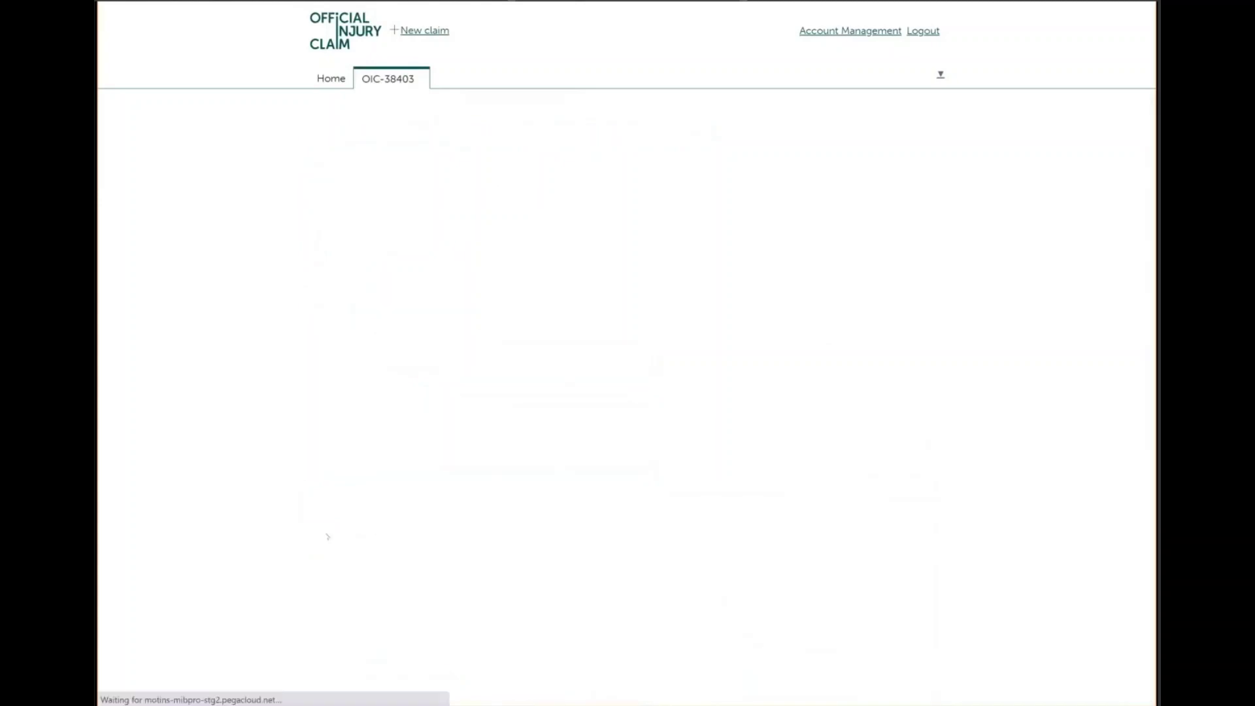
left_click(337, 294)
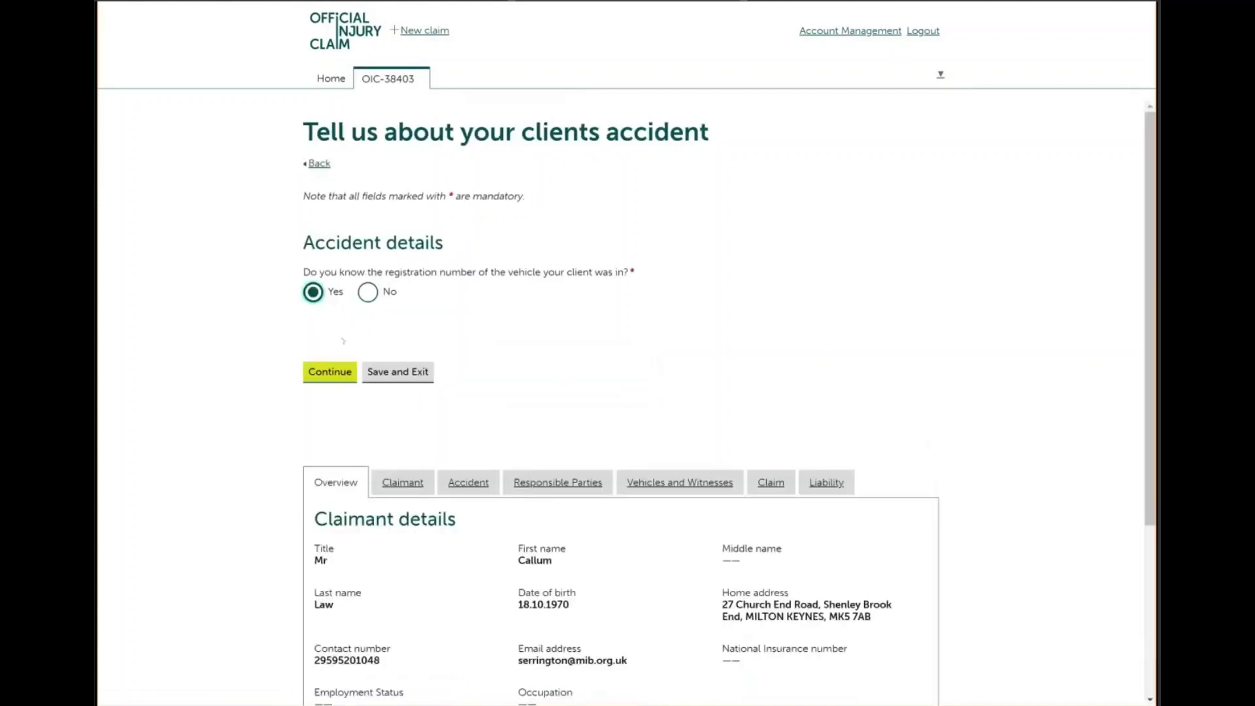
left_click(338, 342)
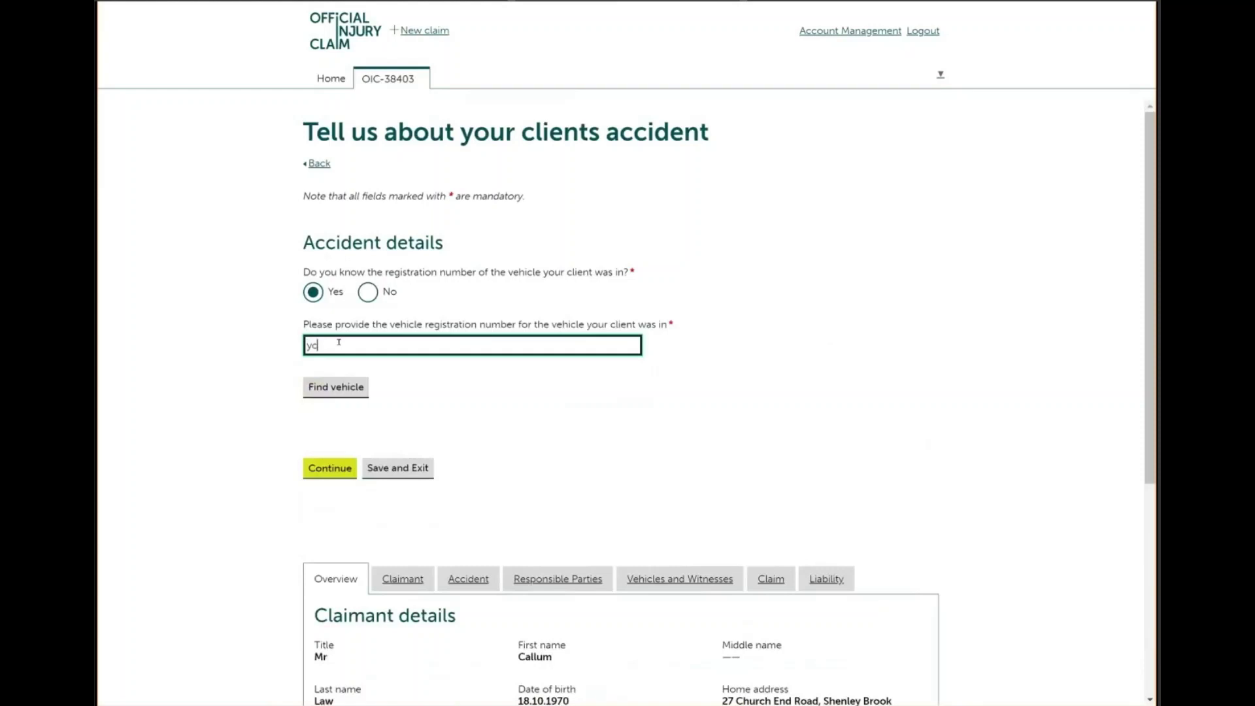
left_click(332, 387)
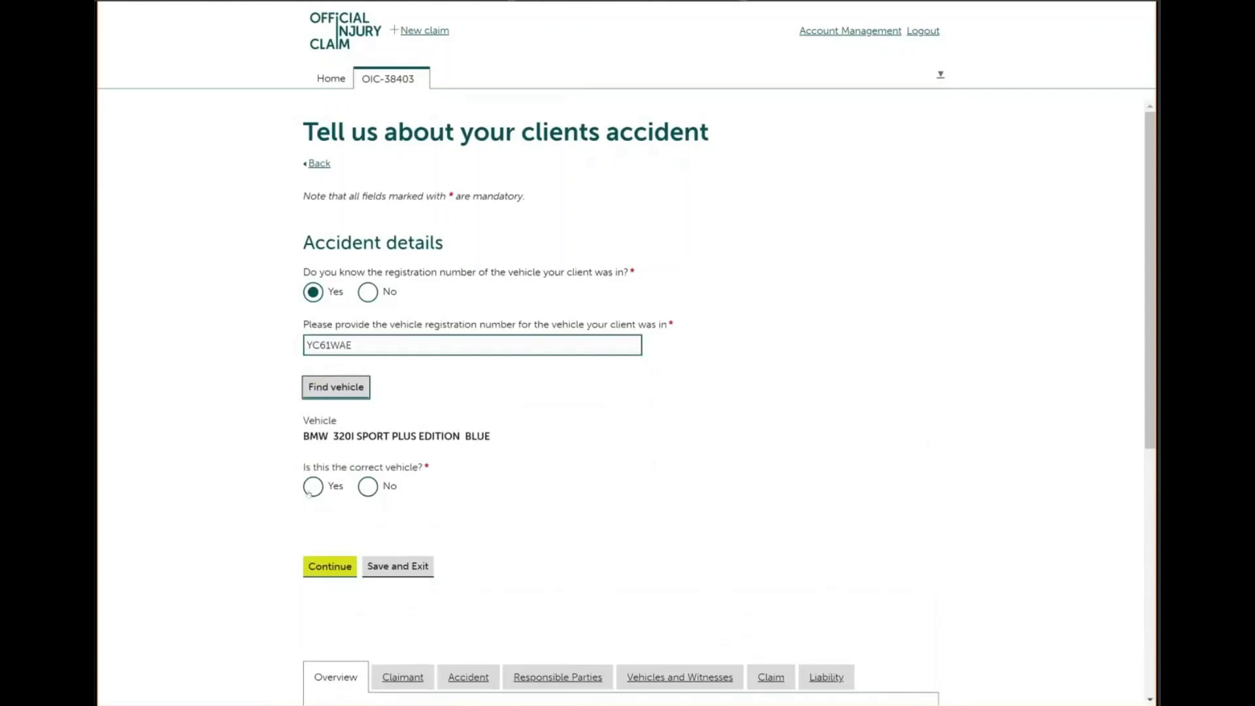
left_click(368, 487)
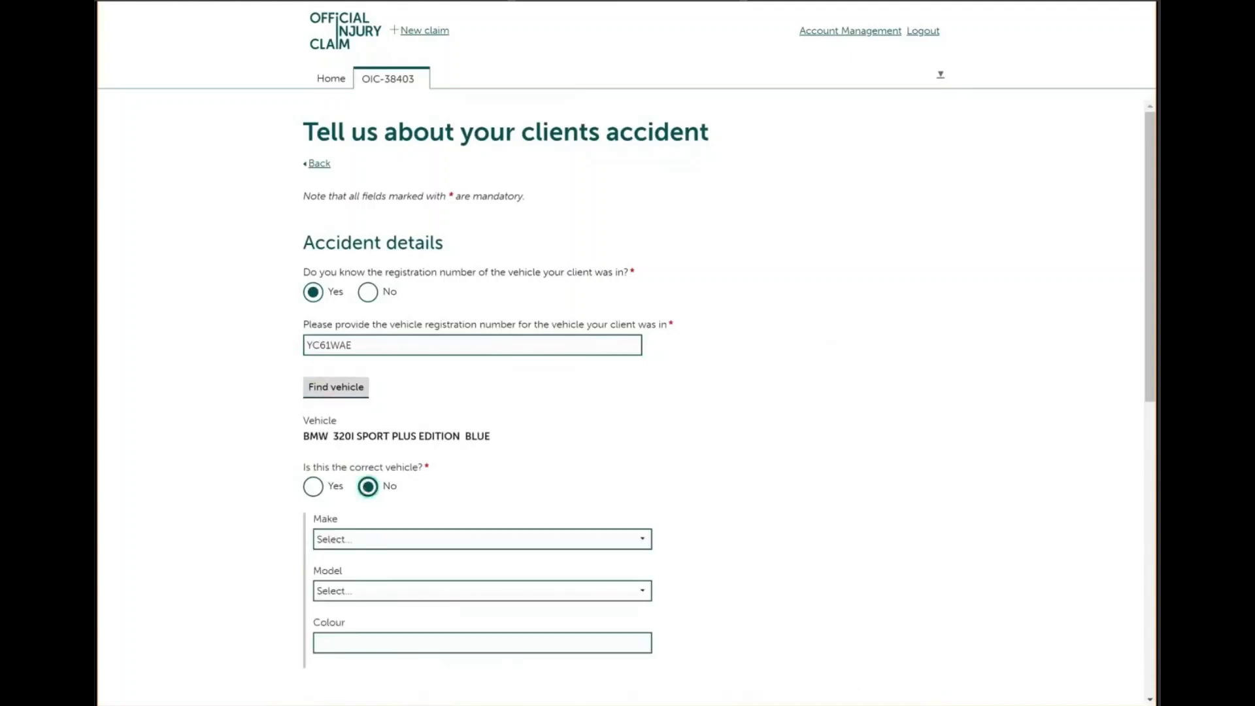
scroll(315, 479, "down", 1)
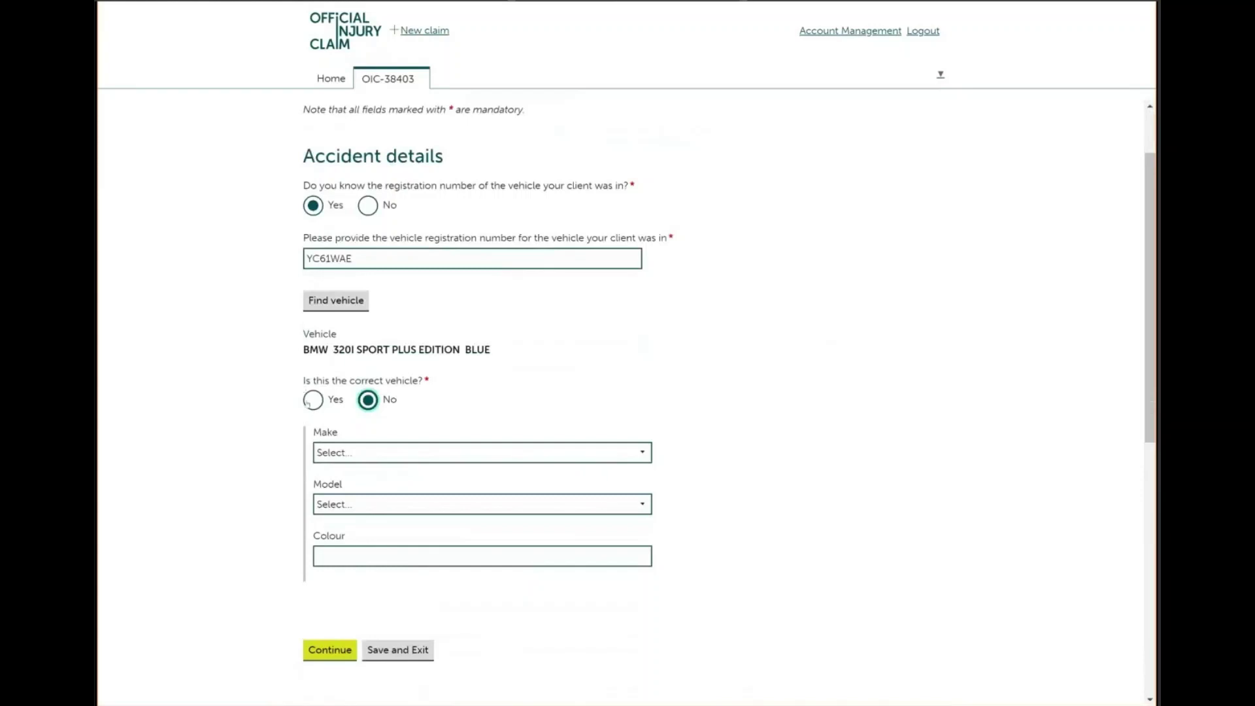
left_click(308, 403)
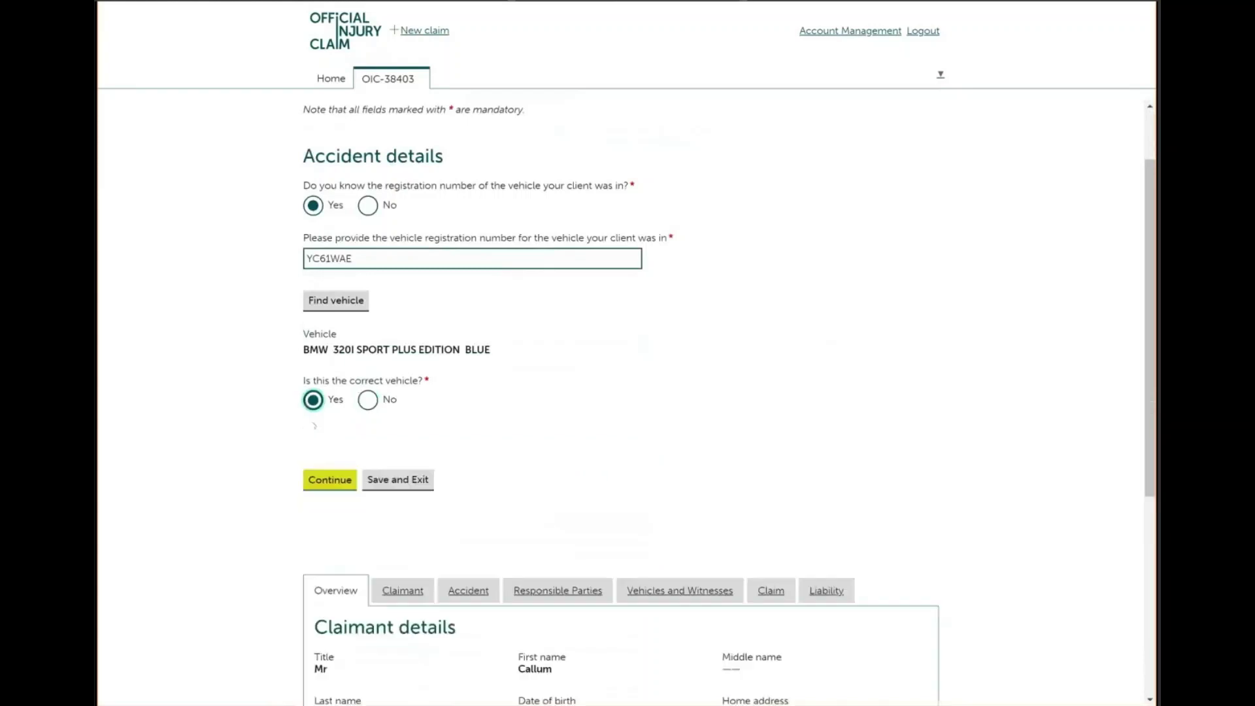
left_click(330, 481)
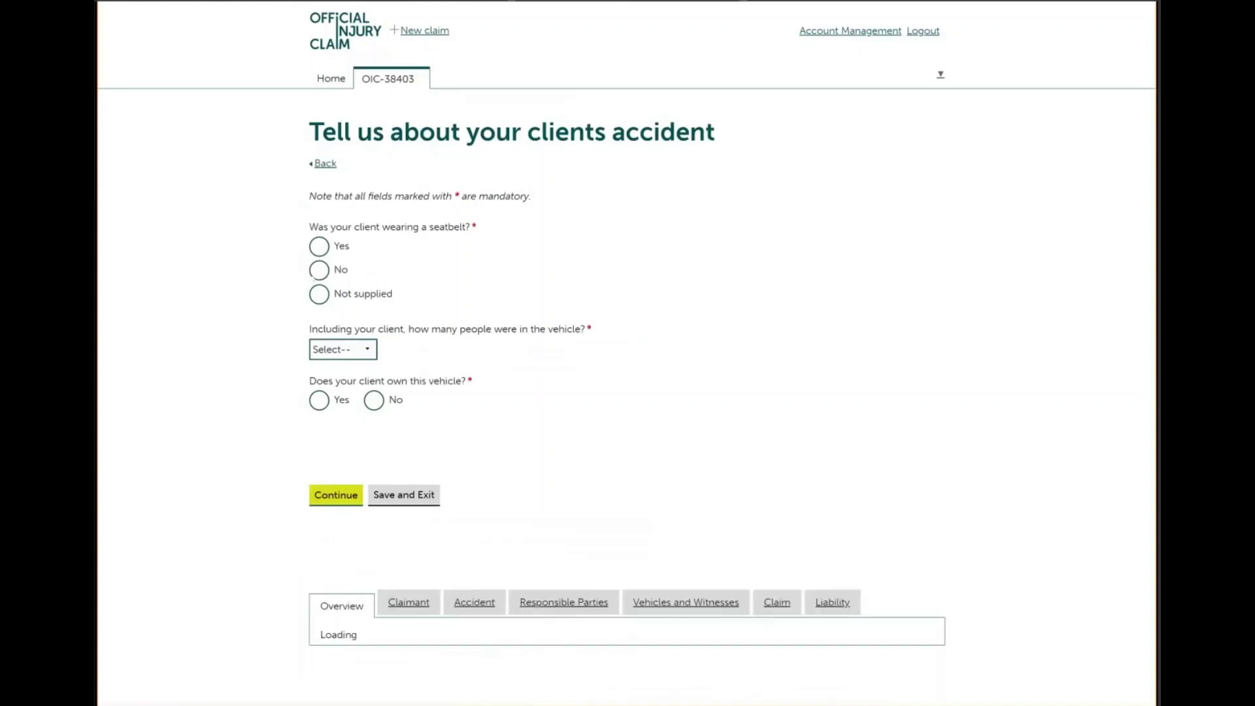
Record seatbelt worn, one person in the vehicle, and client ownership, then continue
left_click(313, 246)
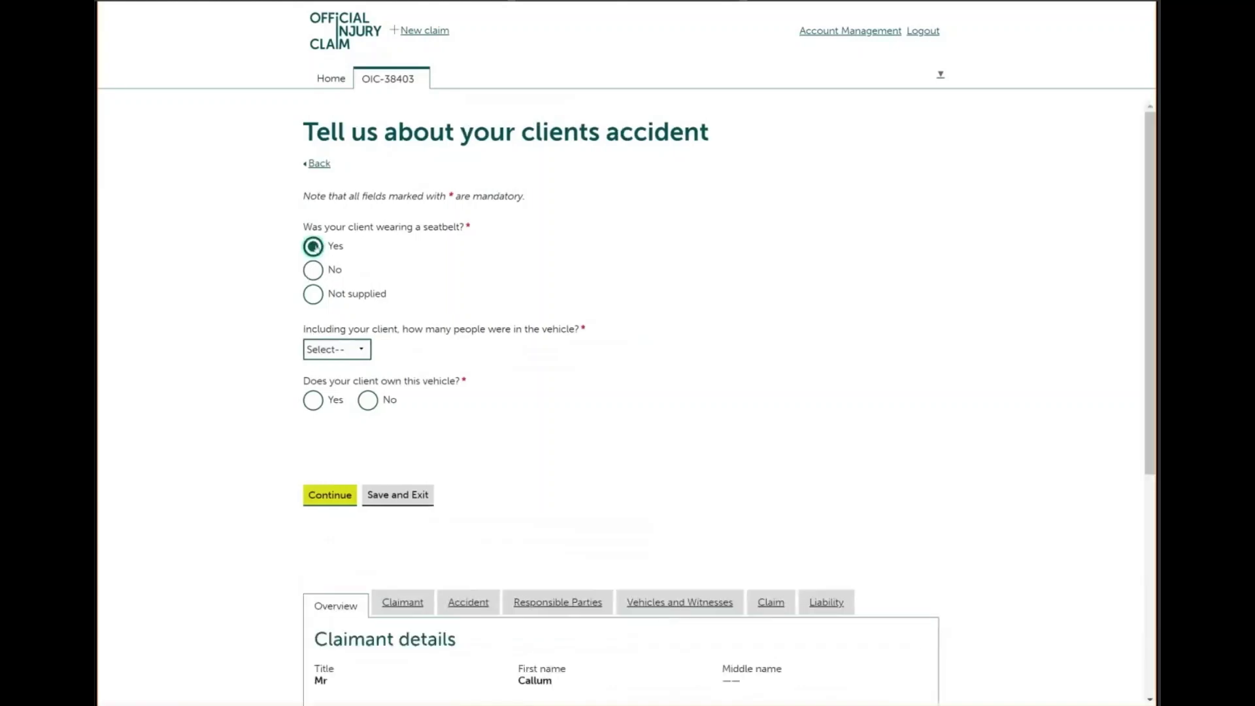
left_click(366, 349)
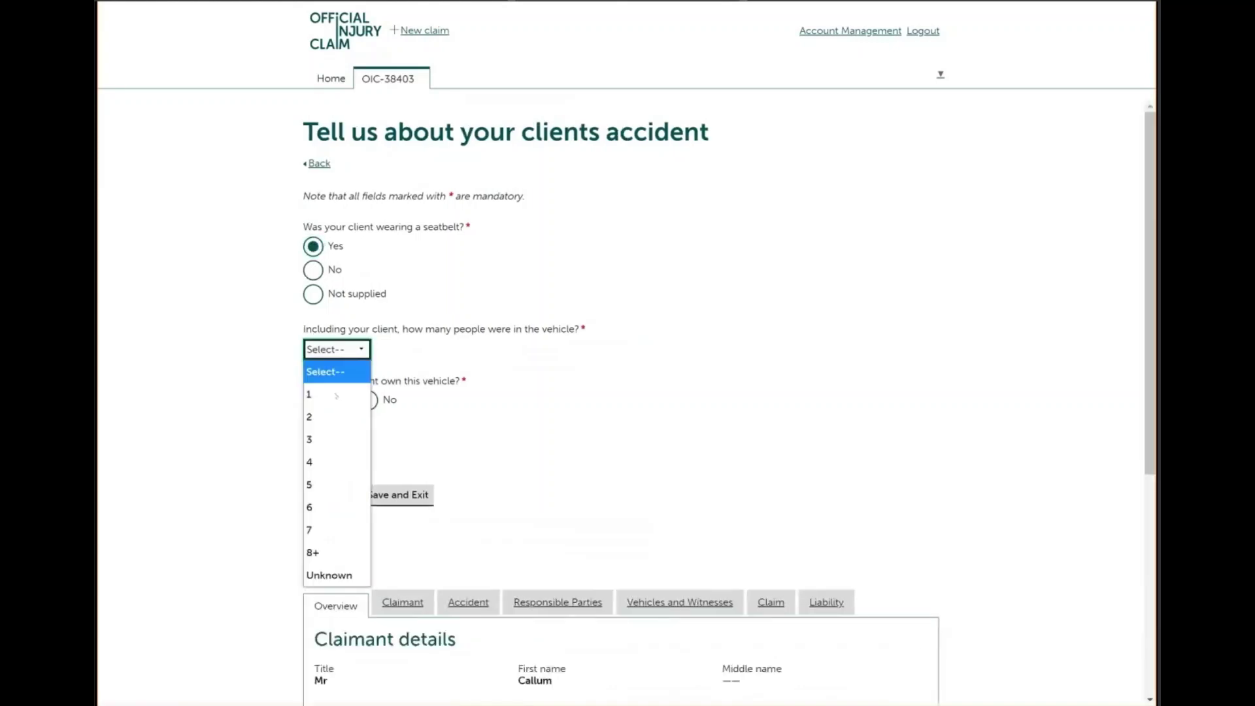
left_click(319, 398)
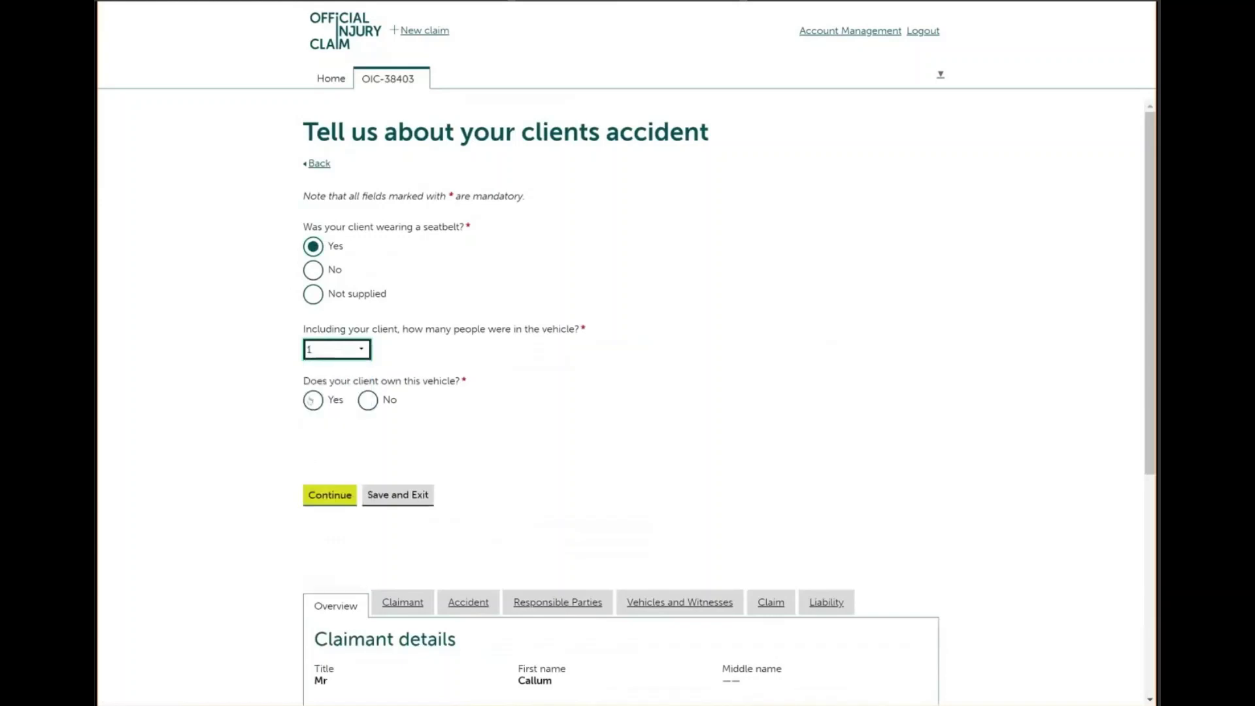
left_click(312, 400)
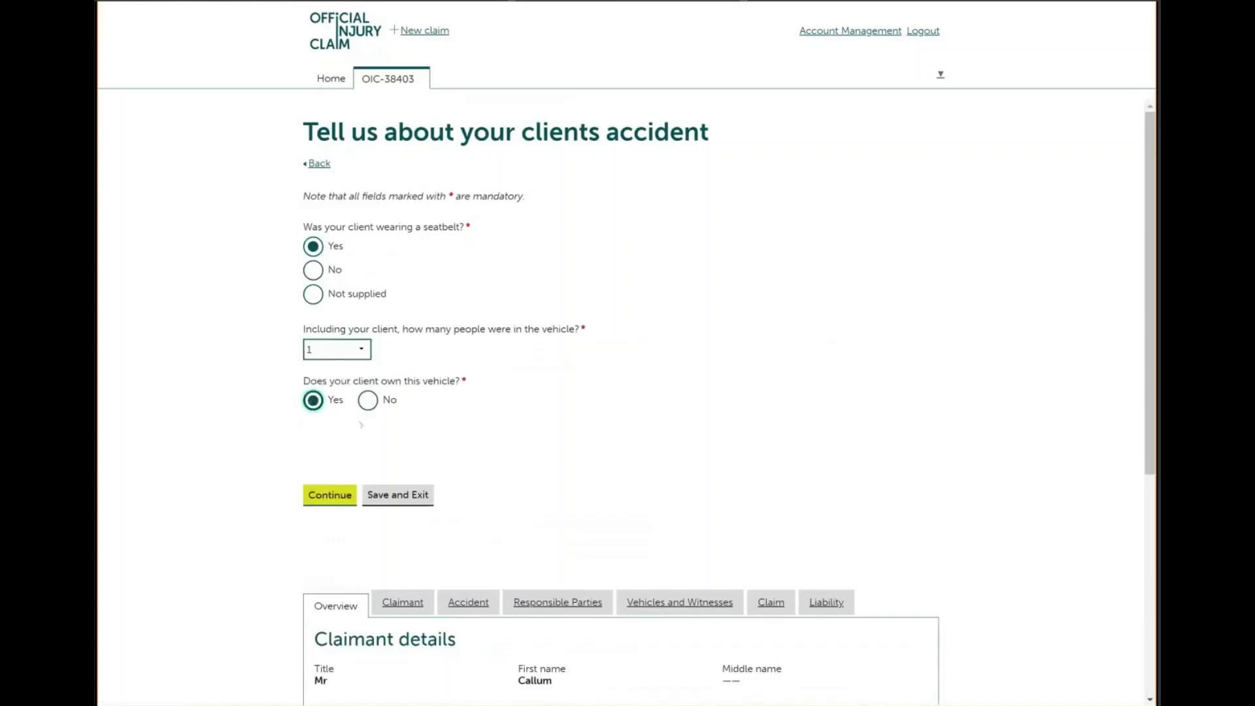
left_click(331, 495)
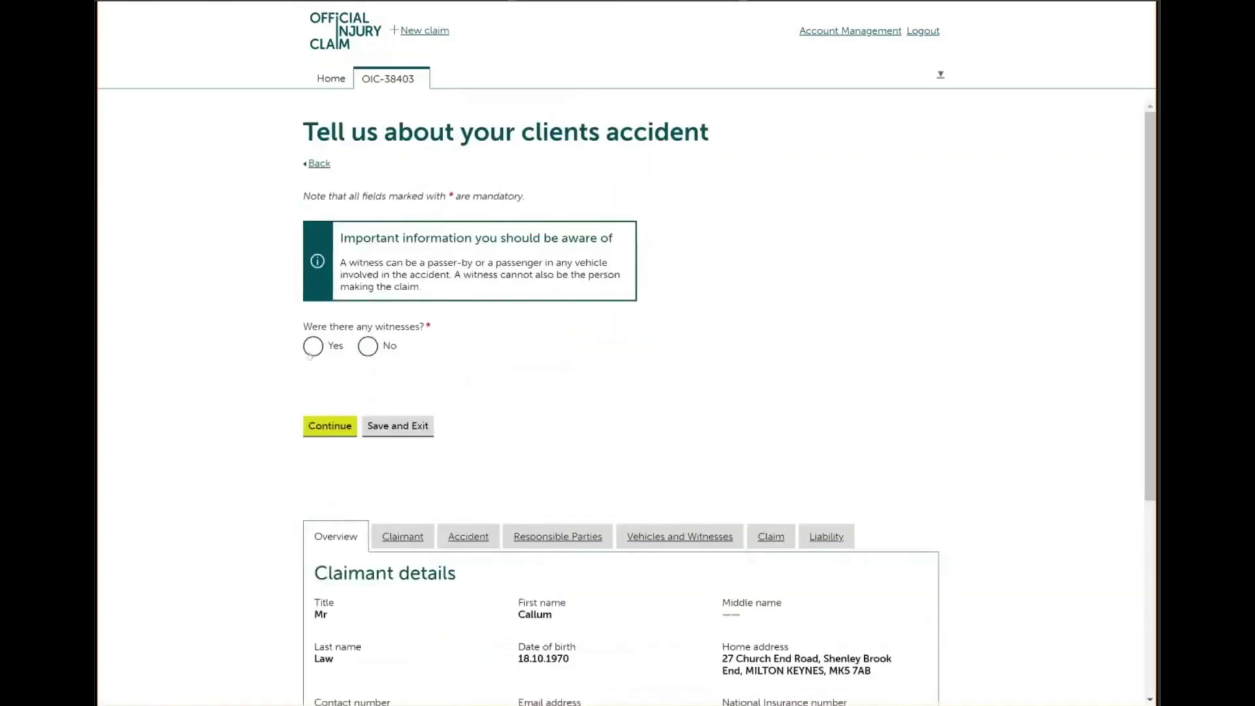
Answer that there were no witnesses and continue to the responsible vehicle page
left_click(311, 349)
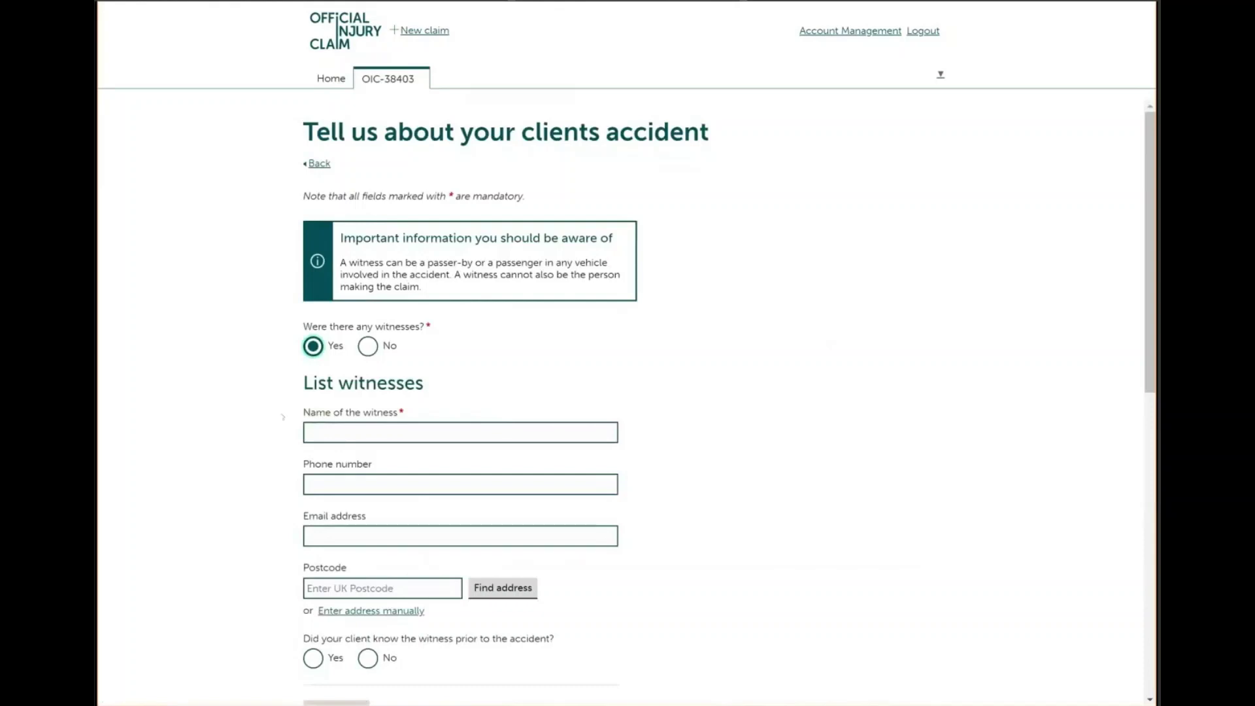
left_click(367, 348)
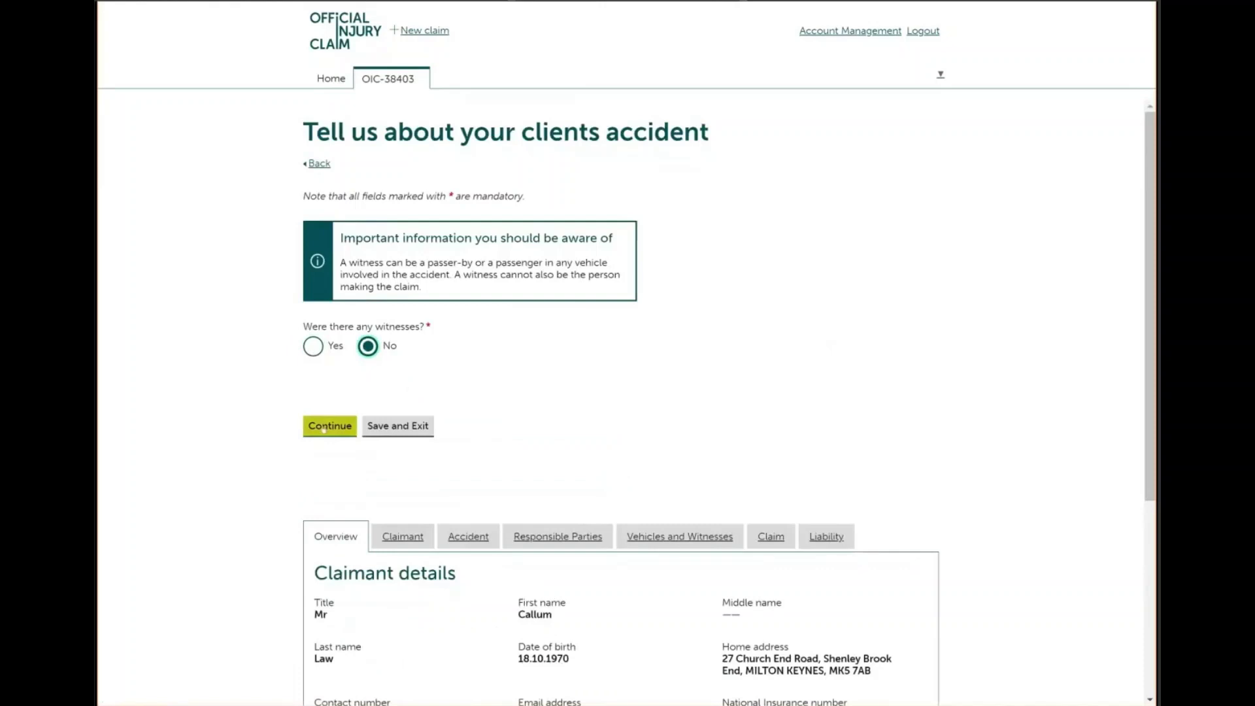
left_click(323, 428)
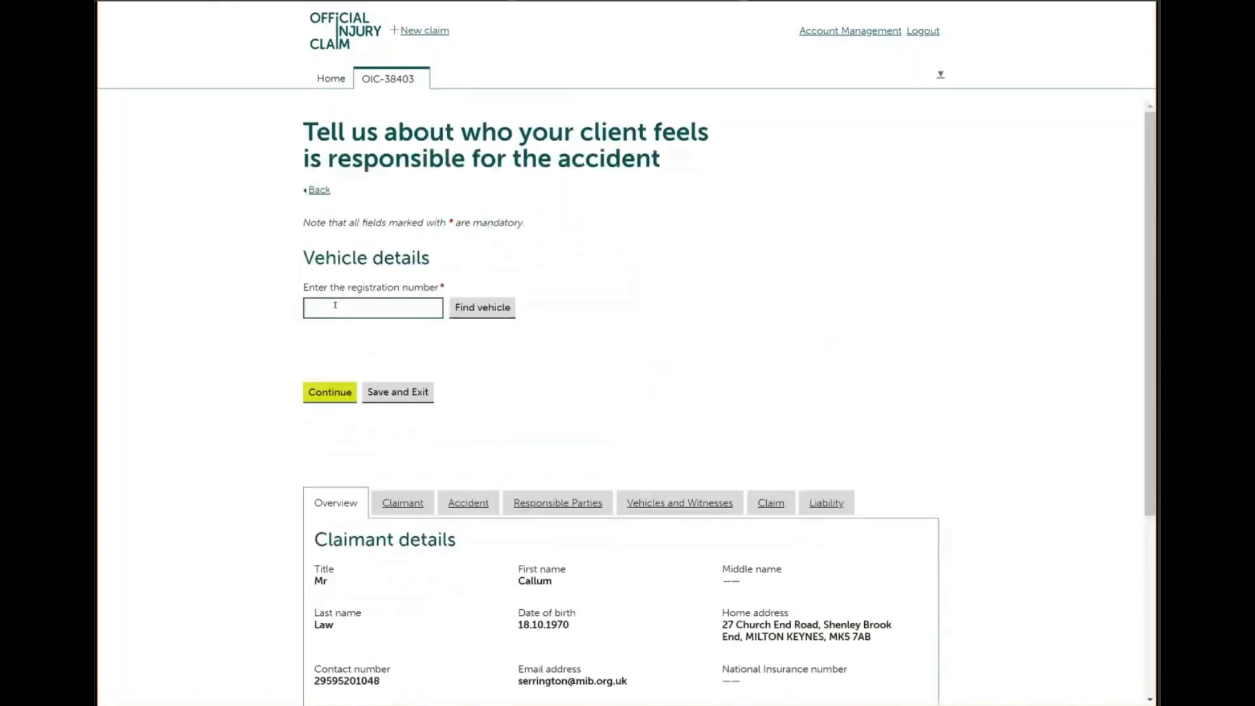
left_click(336, 305)
type("O126")
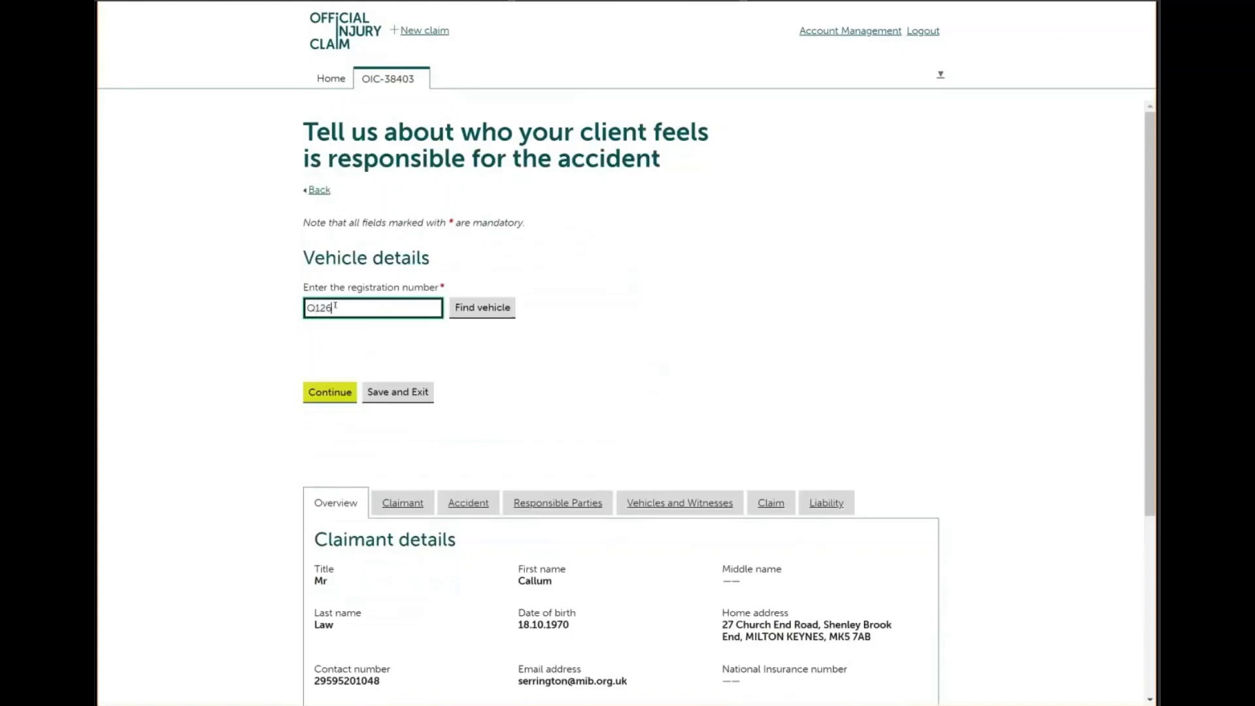
type("AAA")
left_click(471, 302)
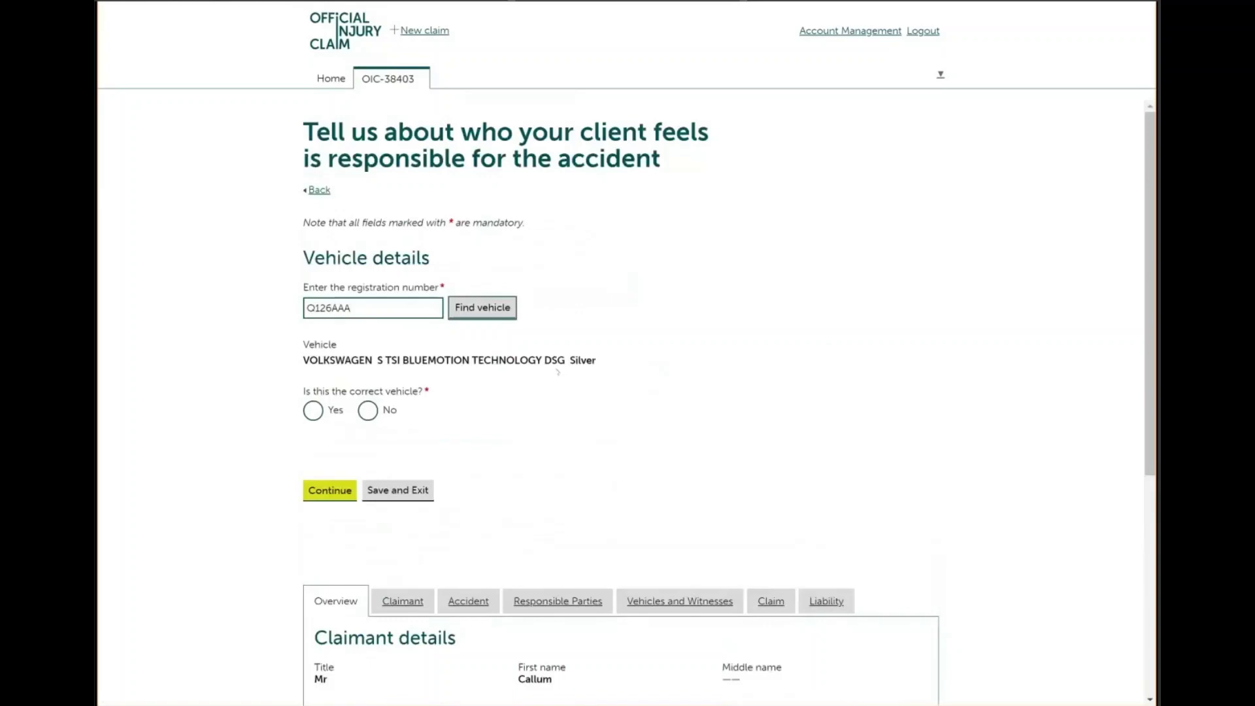
left_click(368, 410)
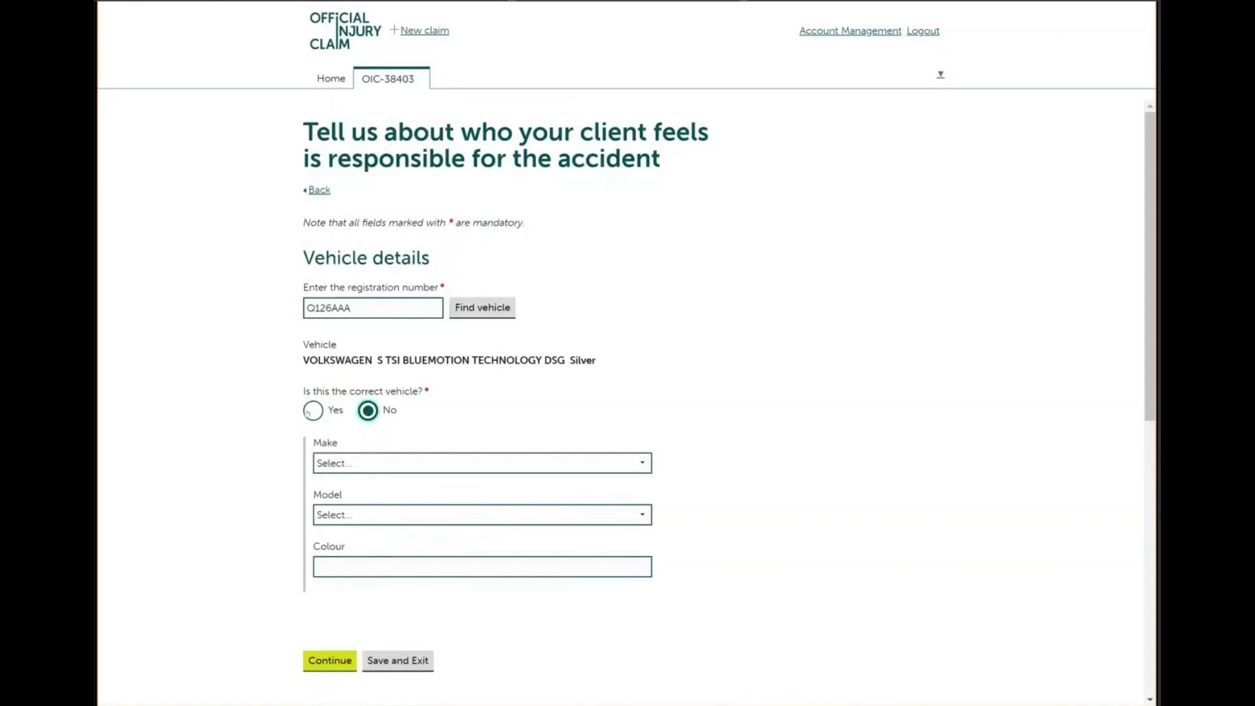
left_click(312, 411)
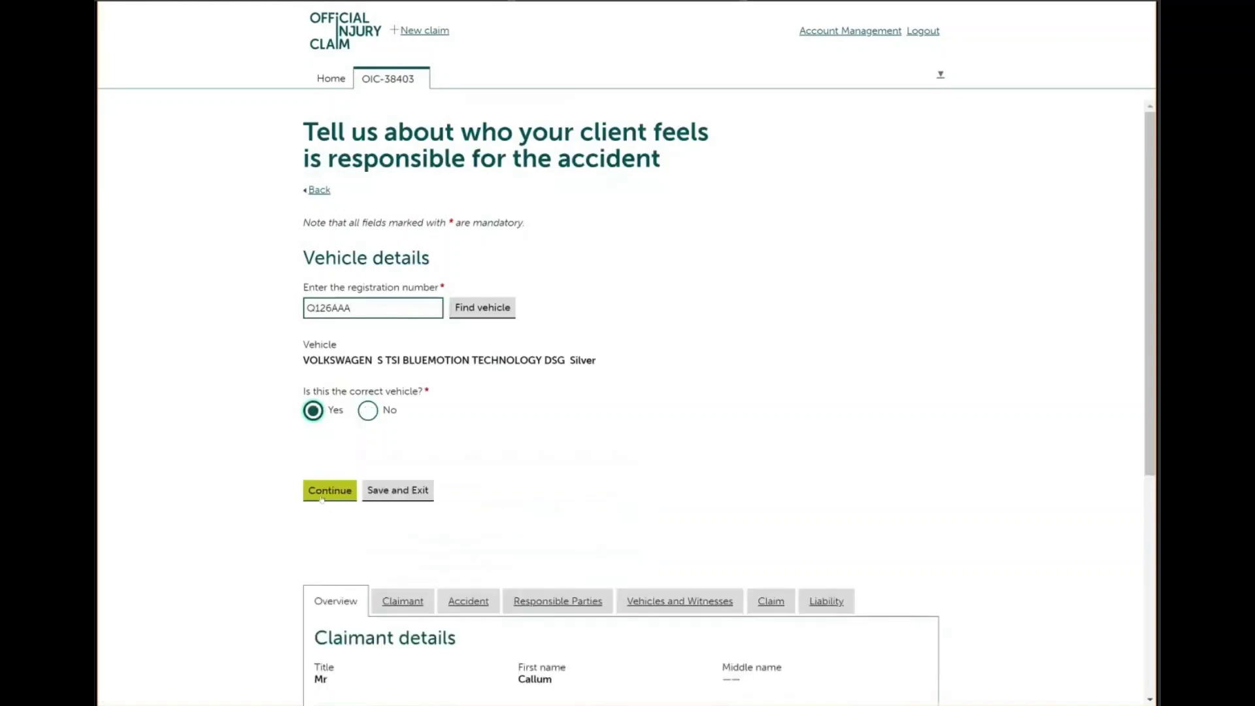
left_click(321, 495)
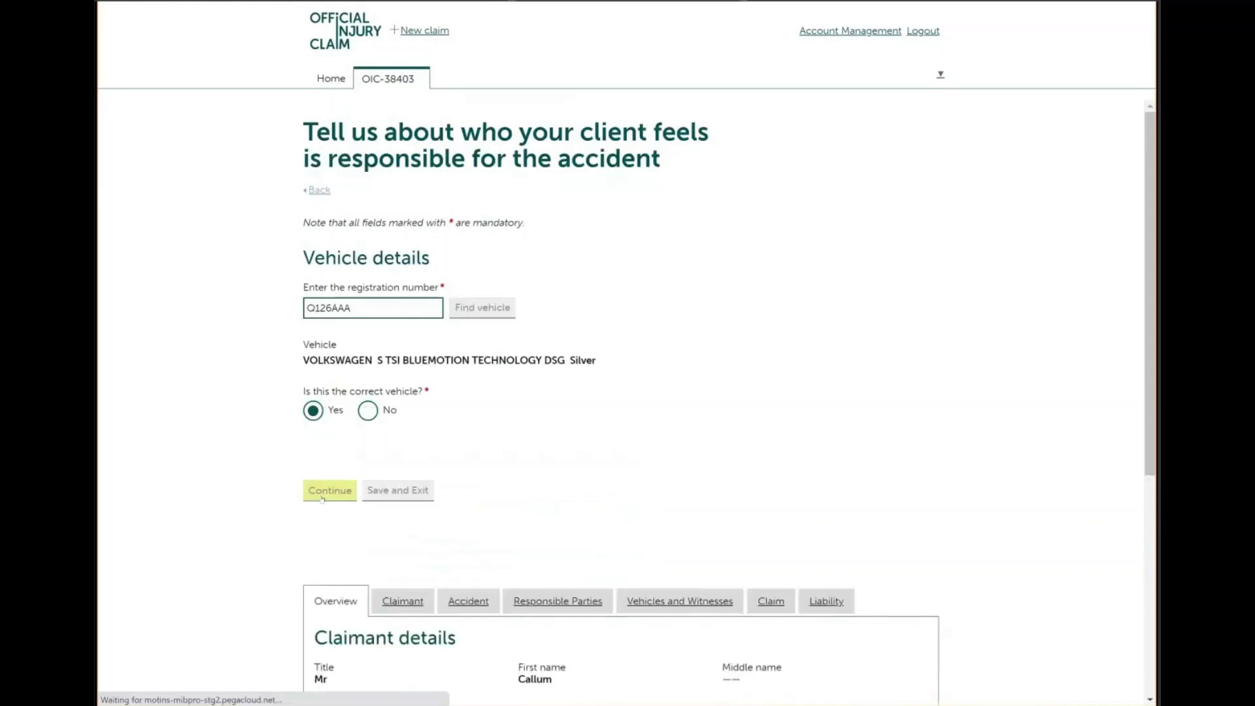
left_click(362, 305)
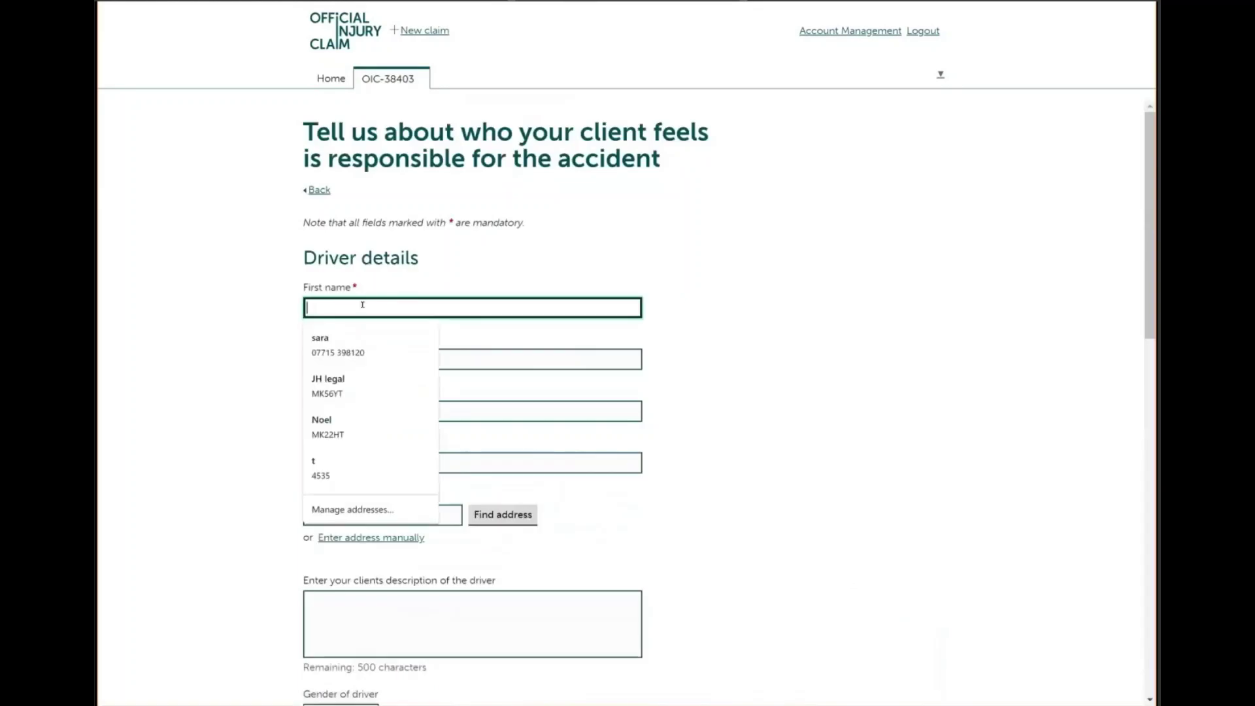
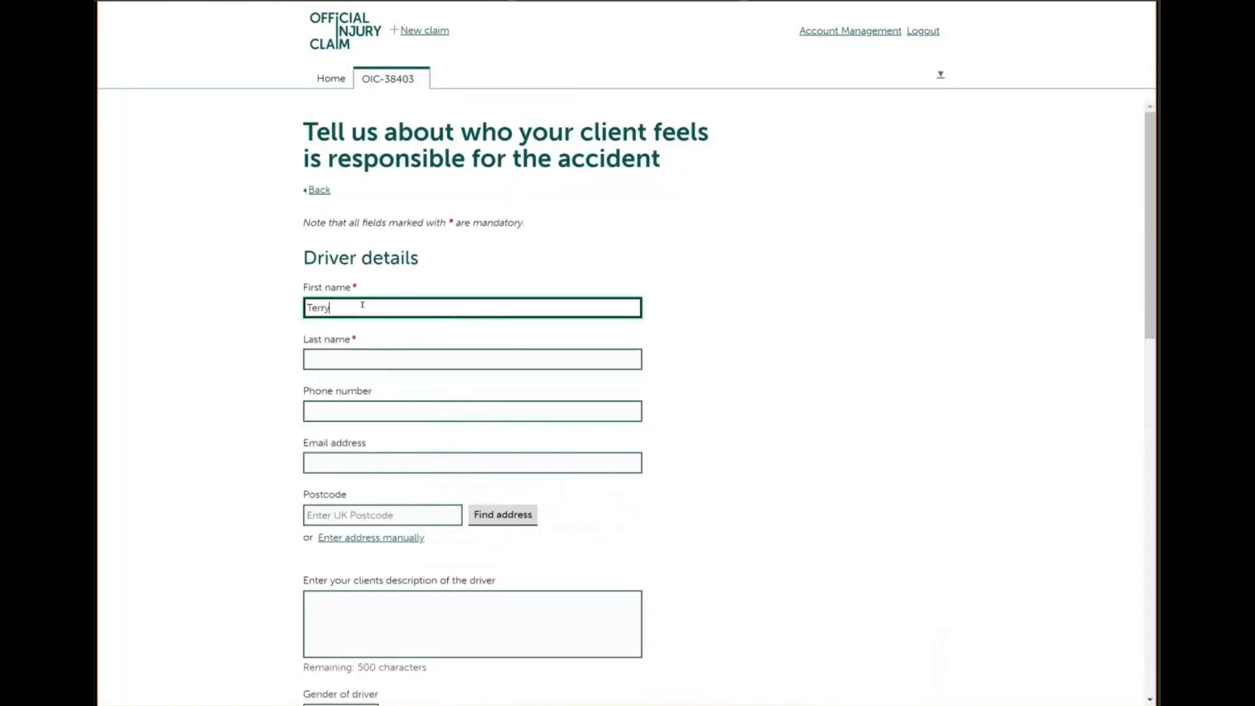
Enter the responsible driver's first and last name
left_click(328, 362)
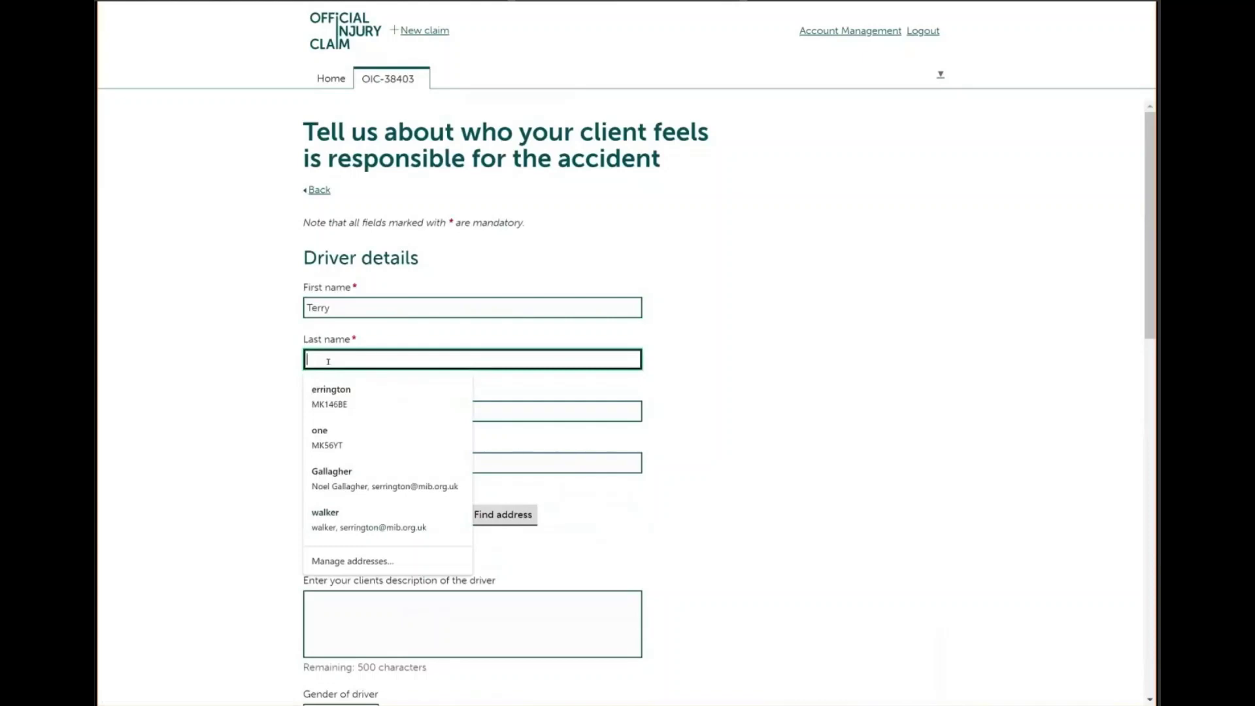
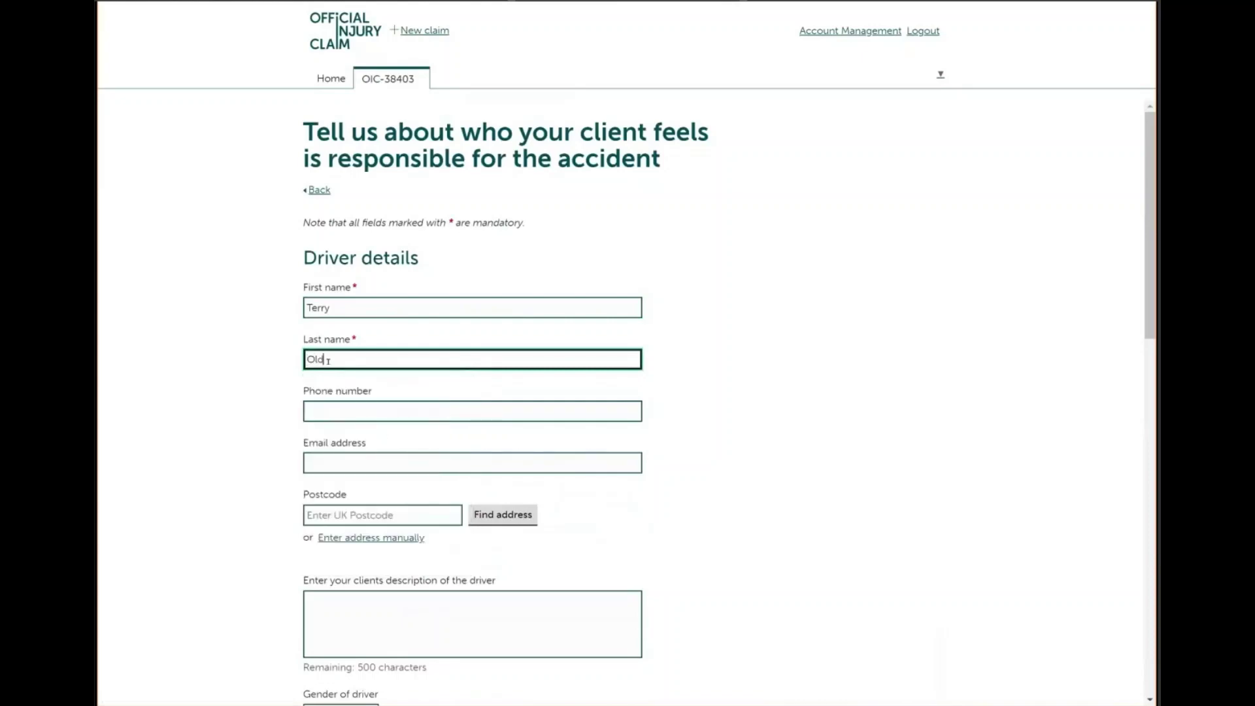
left_click(264, 464)
State the details came from the police and a picture of his licence
scroll(472, 402, "down", 5)
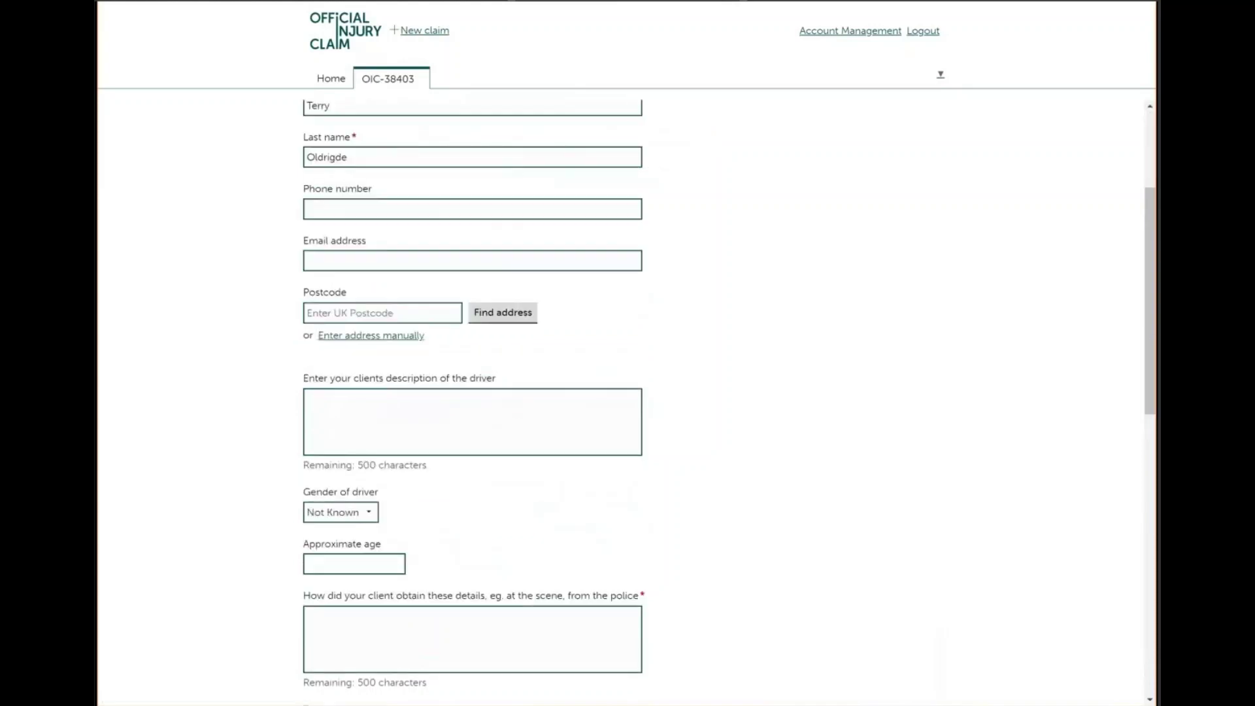
left_click(388, 460)
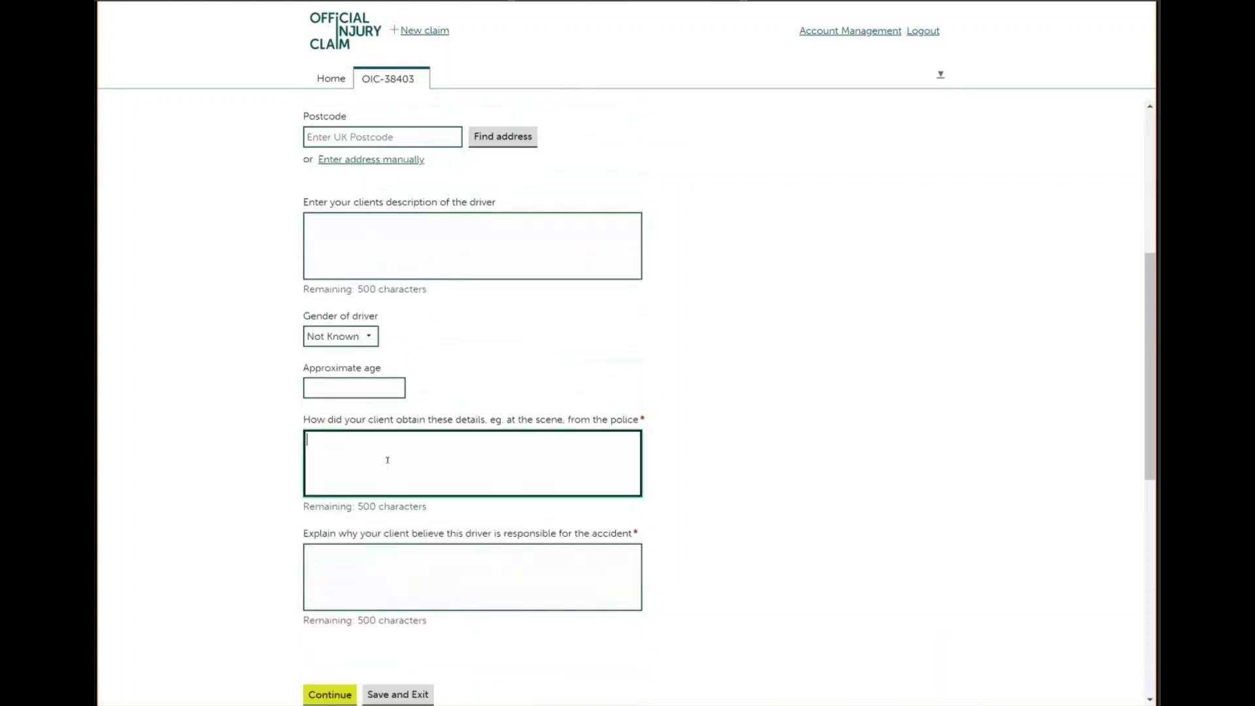
type("From the police and I have ")
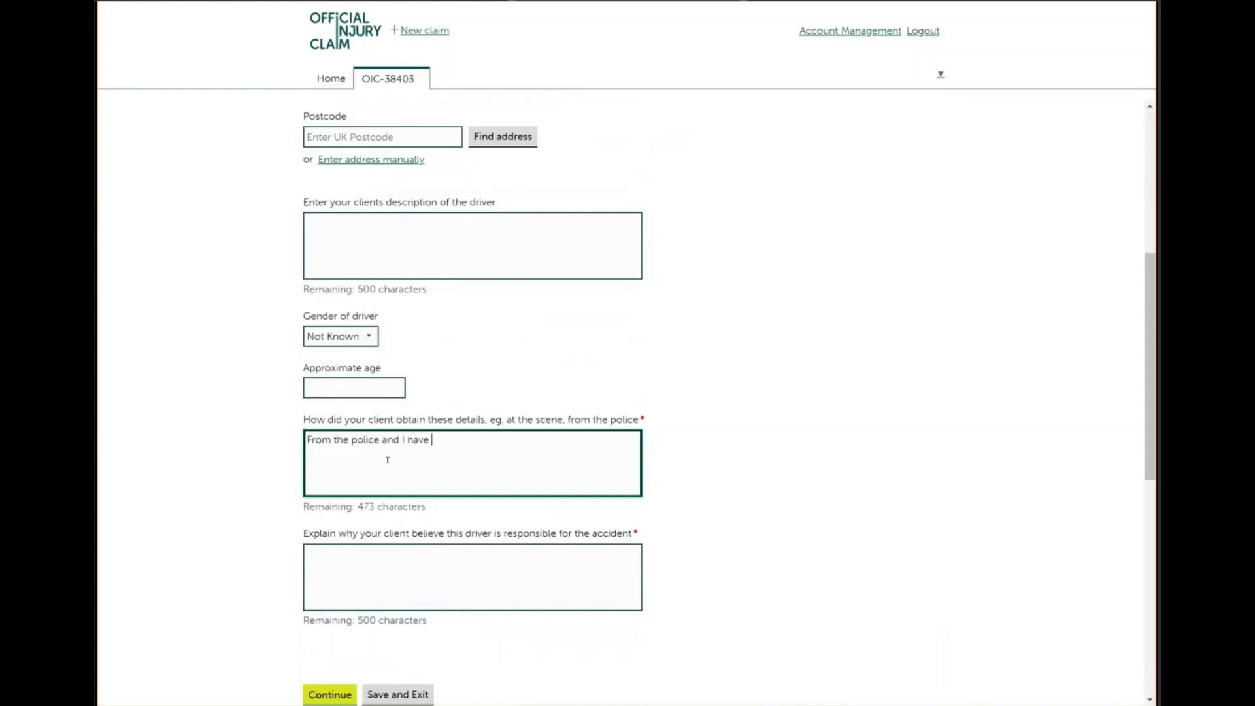
type("a picture of his licence")
Explain he pulled out when it was unsafe to do so, and submit the driver details
left_click(388, 554)
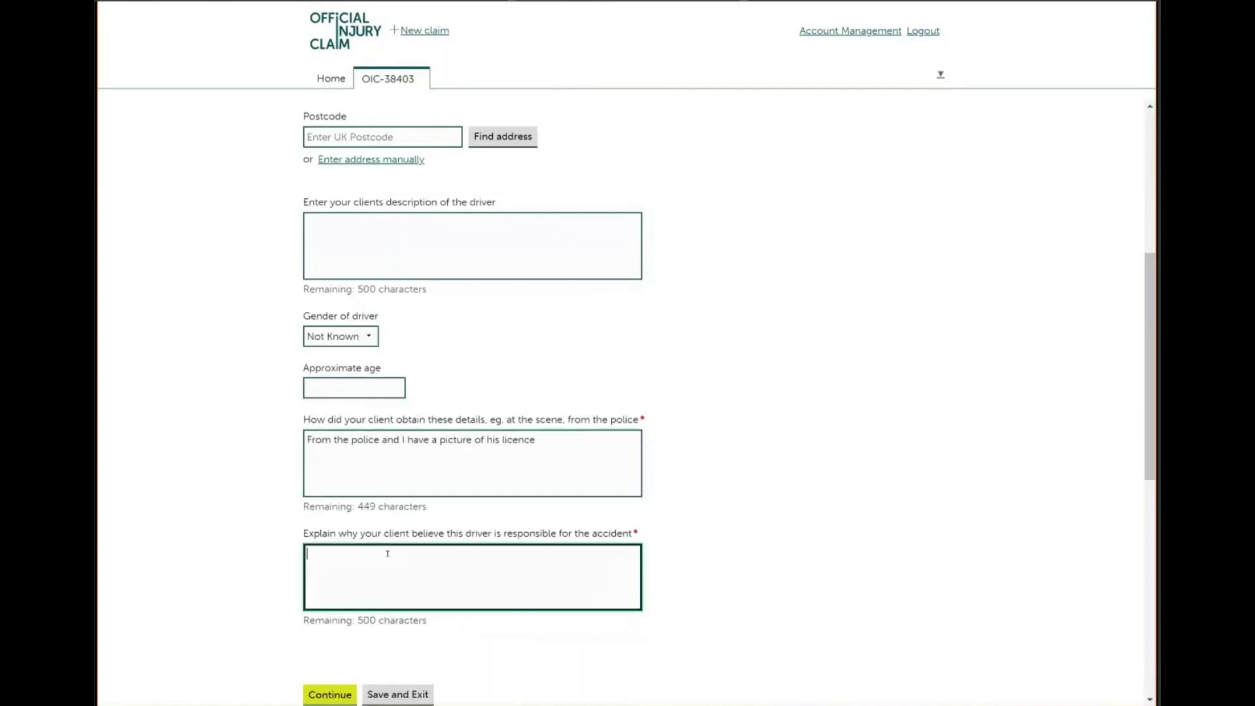
type("He pu")
type("lled out when it gas und")
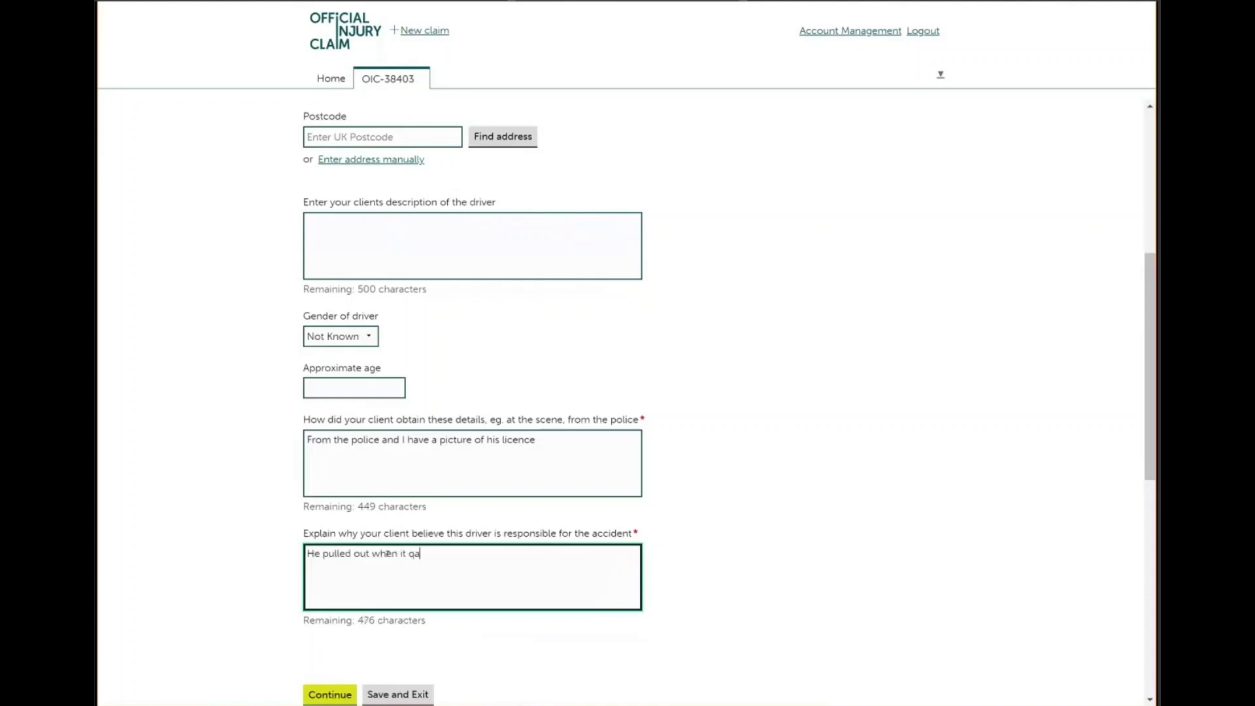
key("BackSpace")
type("safe to")
left_click(419, 553)
key("Delete")
key("BackSpace")
key("BackSpace")
type("w")
key("BackSpace")
type("was")
left_click(471, 553)
type("do so")
left_click(330, 694)
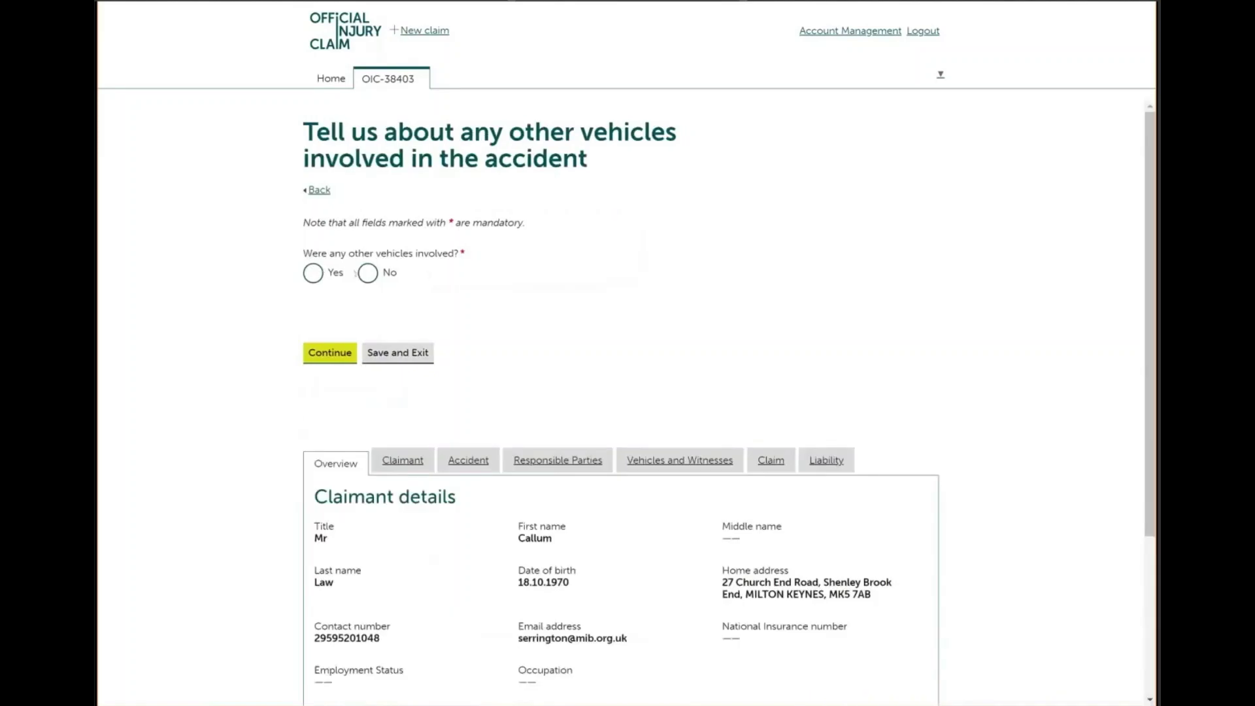
Answer No to other vehicles being involved in the accident
left_click(313, 275)
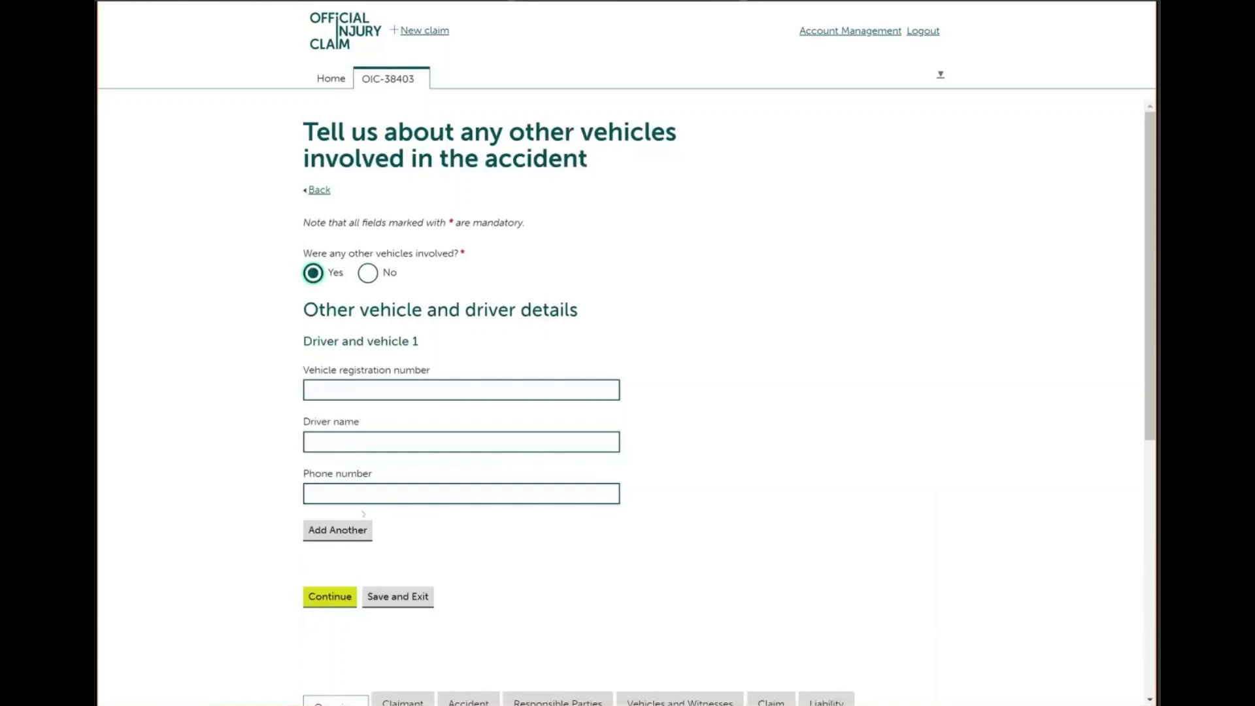
left_click(362, 281)
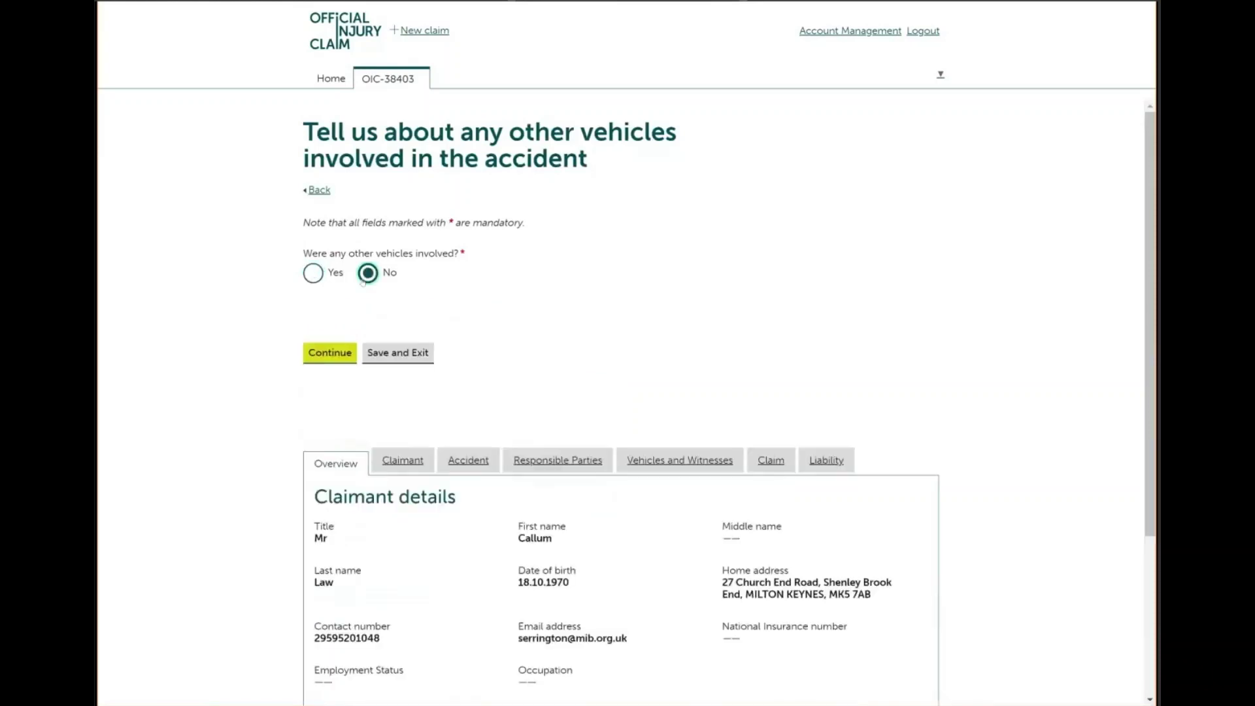
left_click(338, 352)
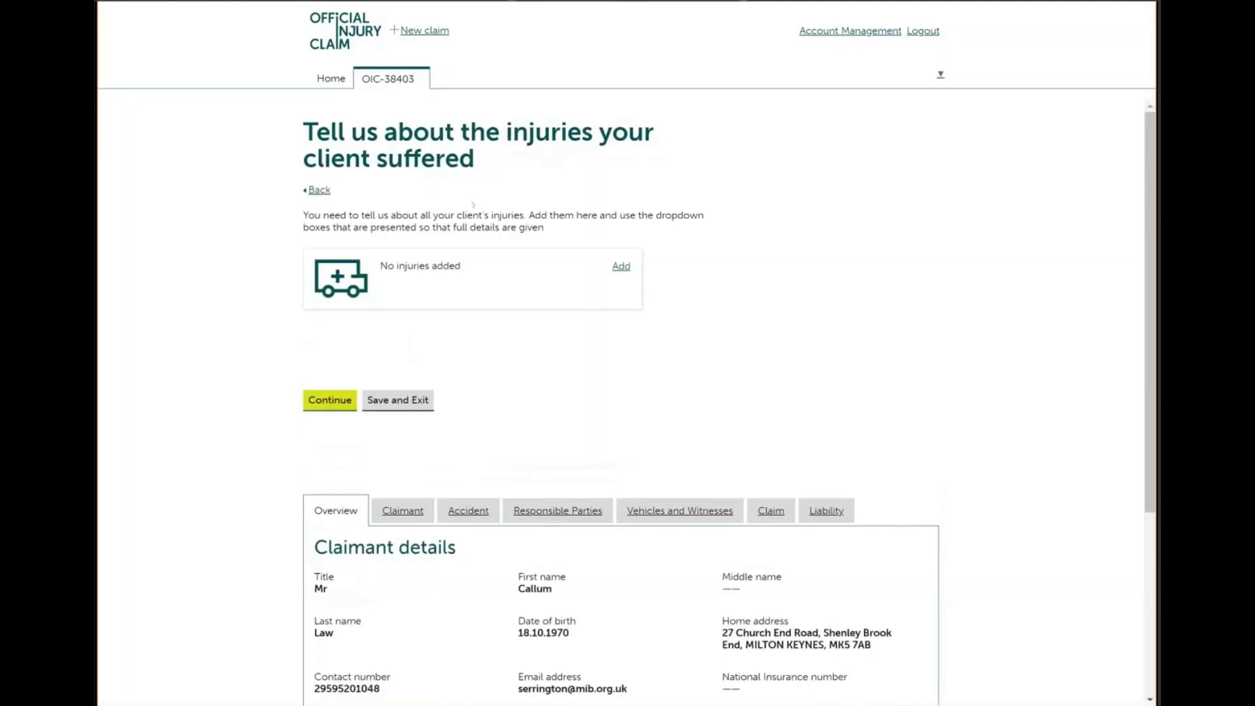
Add a Neck whiplash injury, noting it was confirmed by the client's GP
left_click(623, 268)
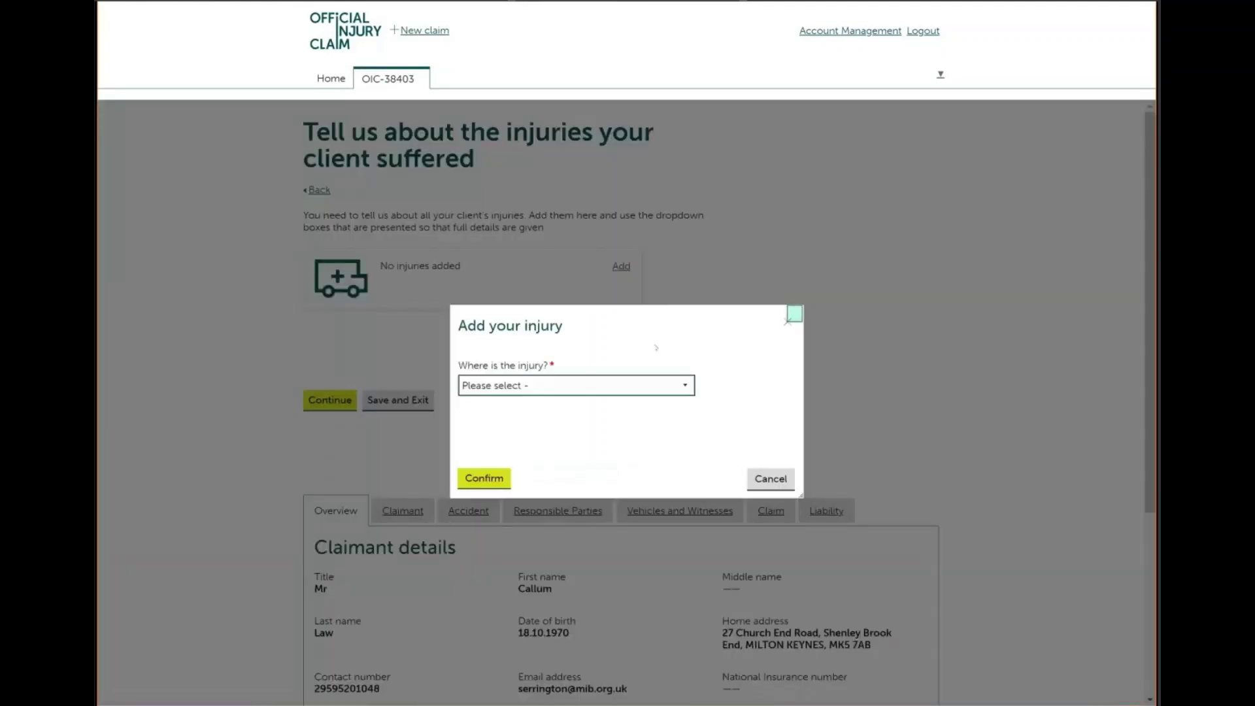
left_click(684, 385)
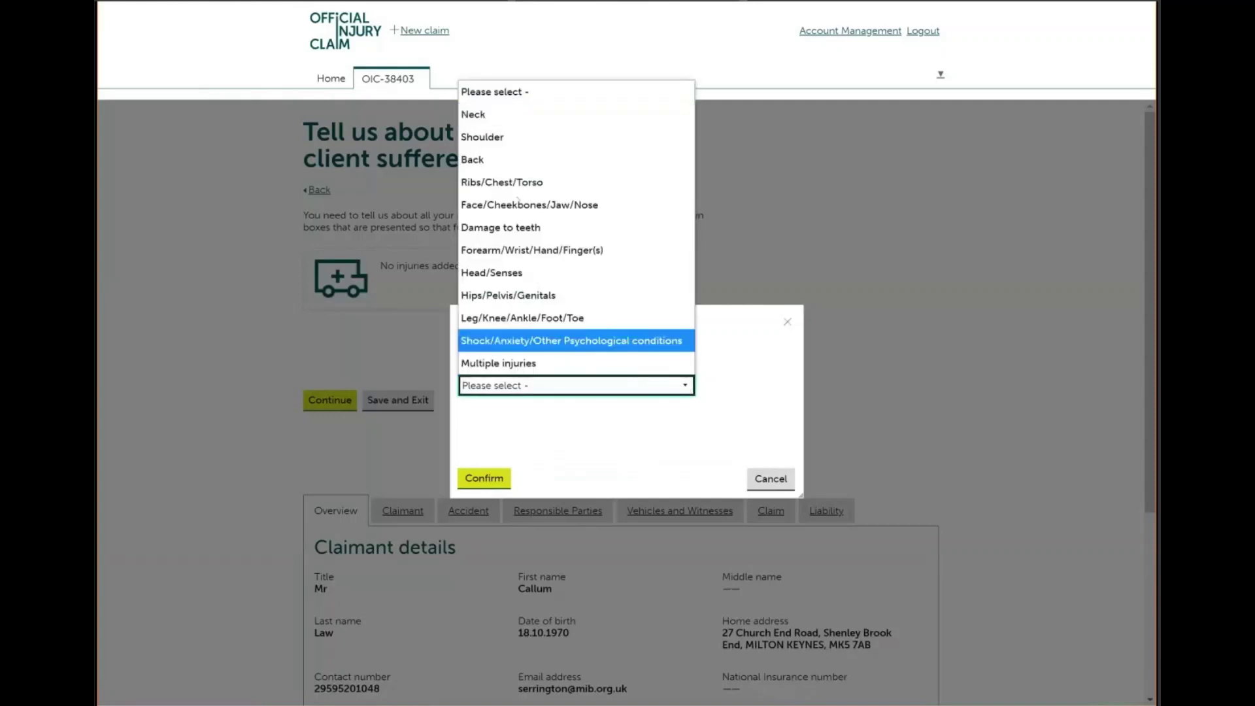
left_click(503, 113)
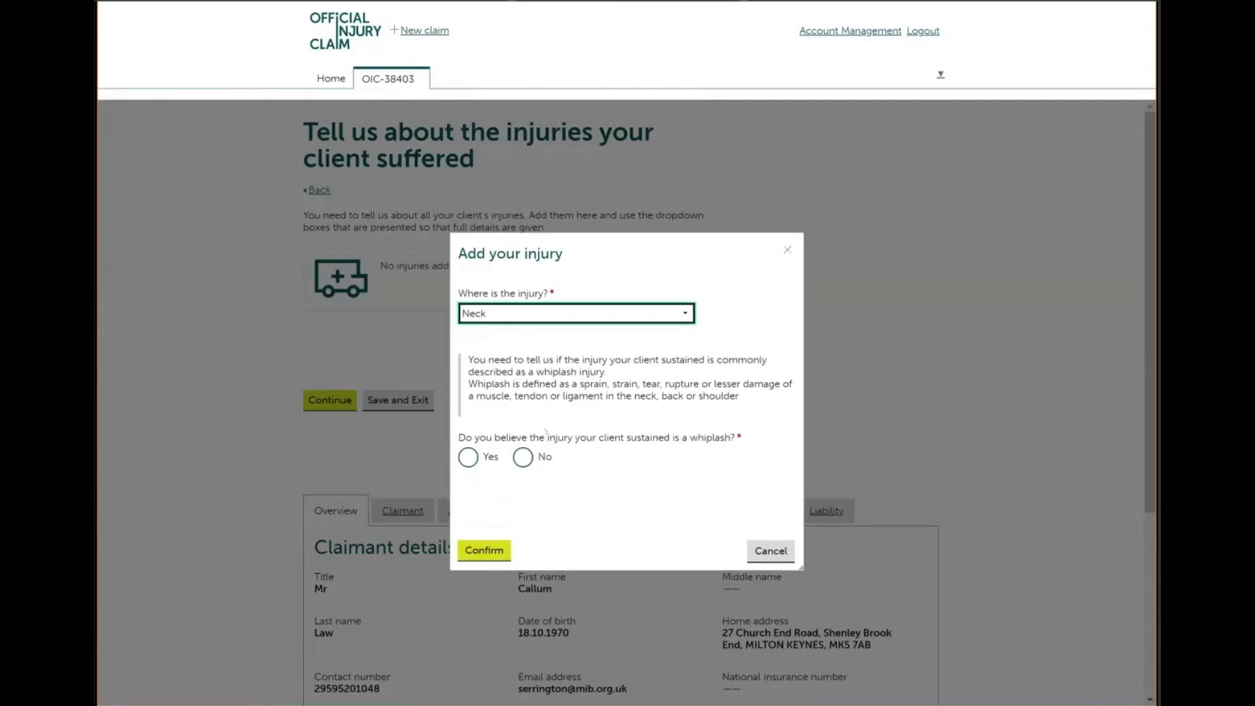
left_click(468, 458)
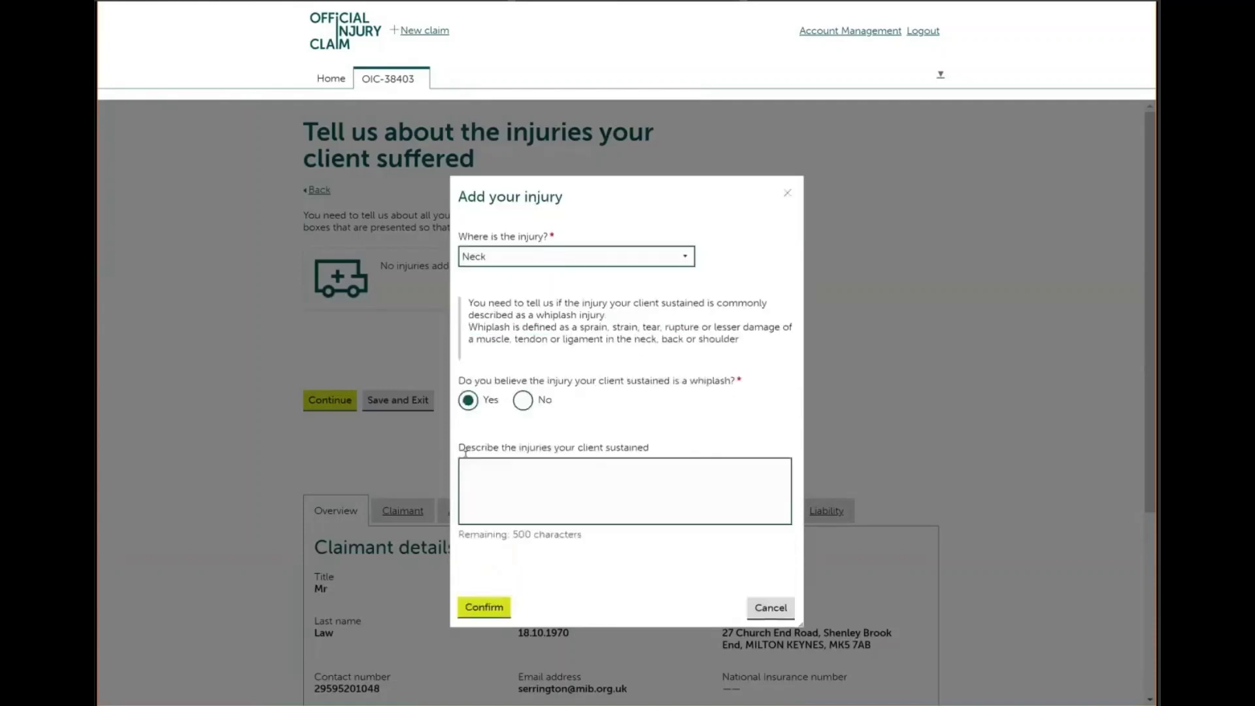
type("Whipla")
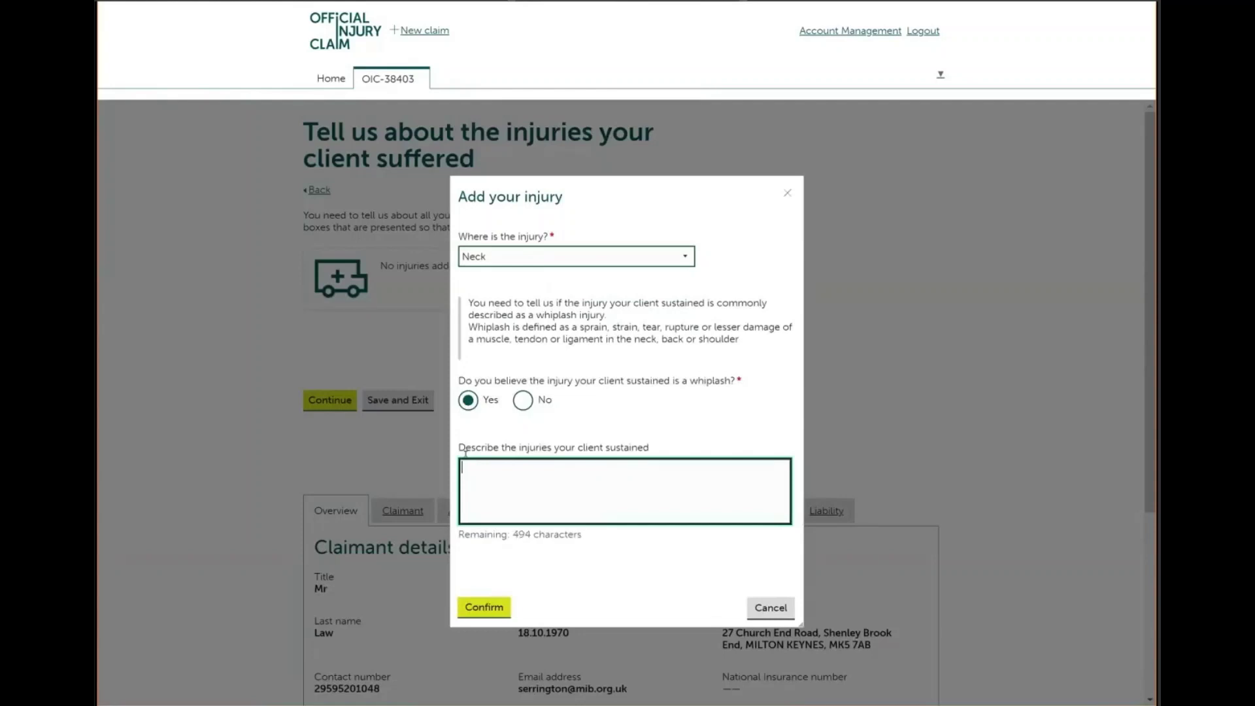
type("ey have this confirmed")
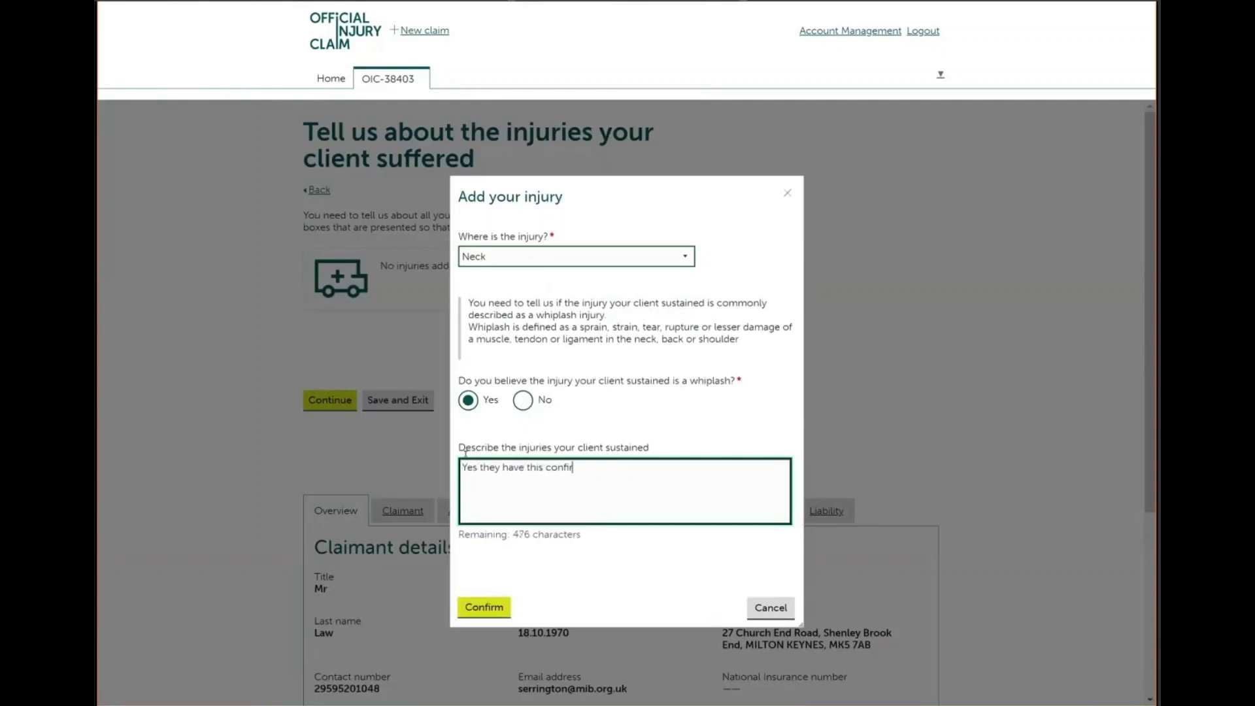
type(" by theoir GP")
key("BackSpace")
left_click(490, 609)
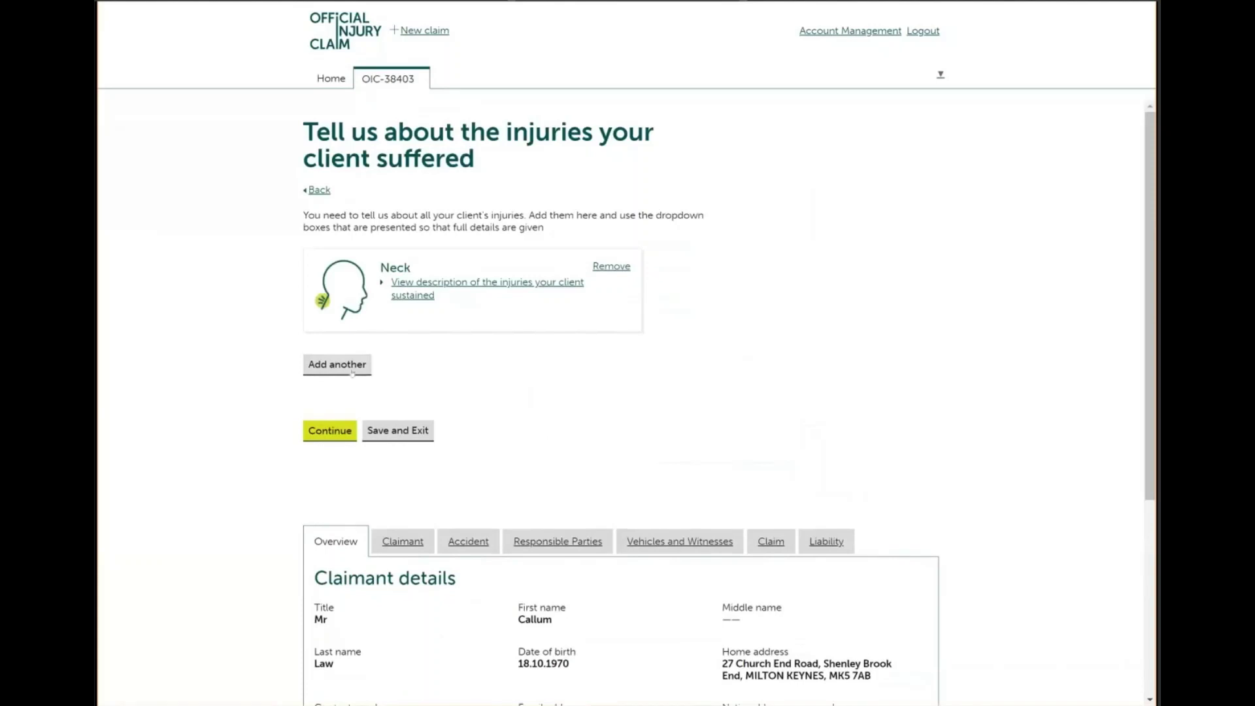
Add a Ribs/Chest/Torso Fracture injury described as 'Fr 3 ribs'
left_click(353, 369)
left_click(528, 386)
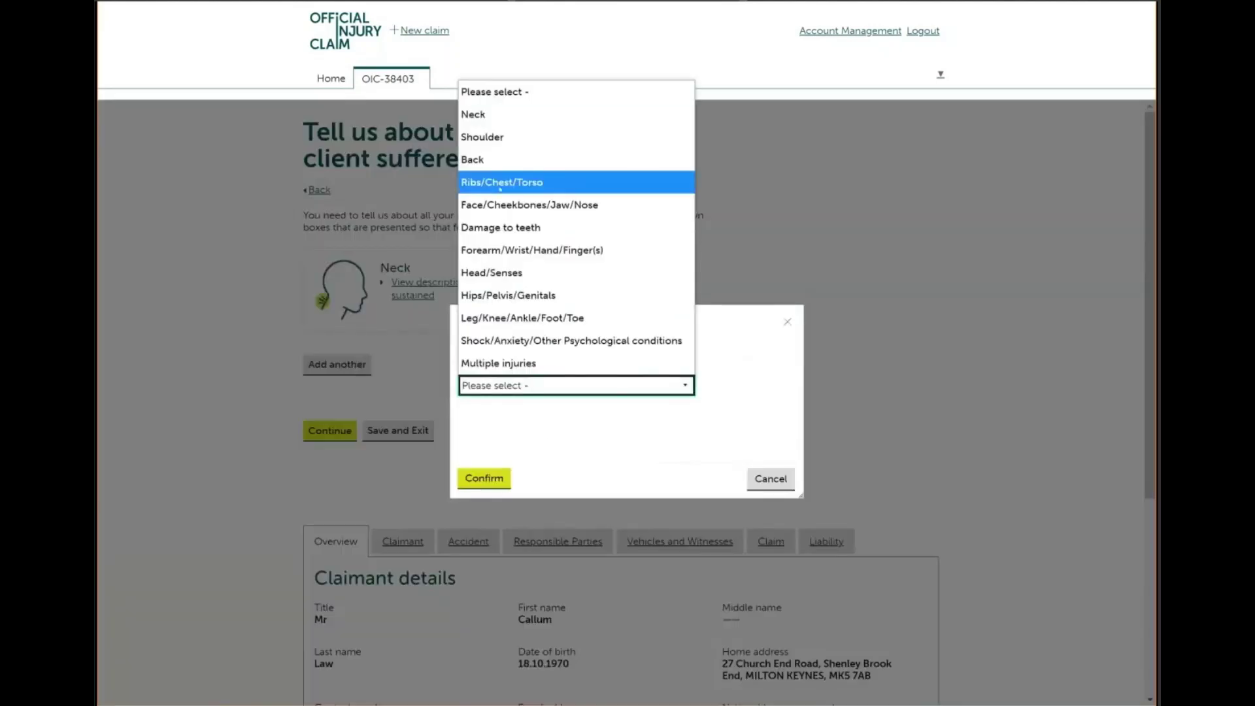
left_click(500, 183)
left_click(554, 417)
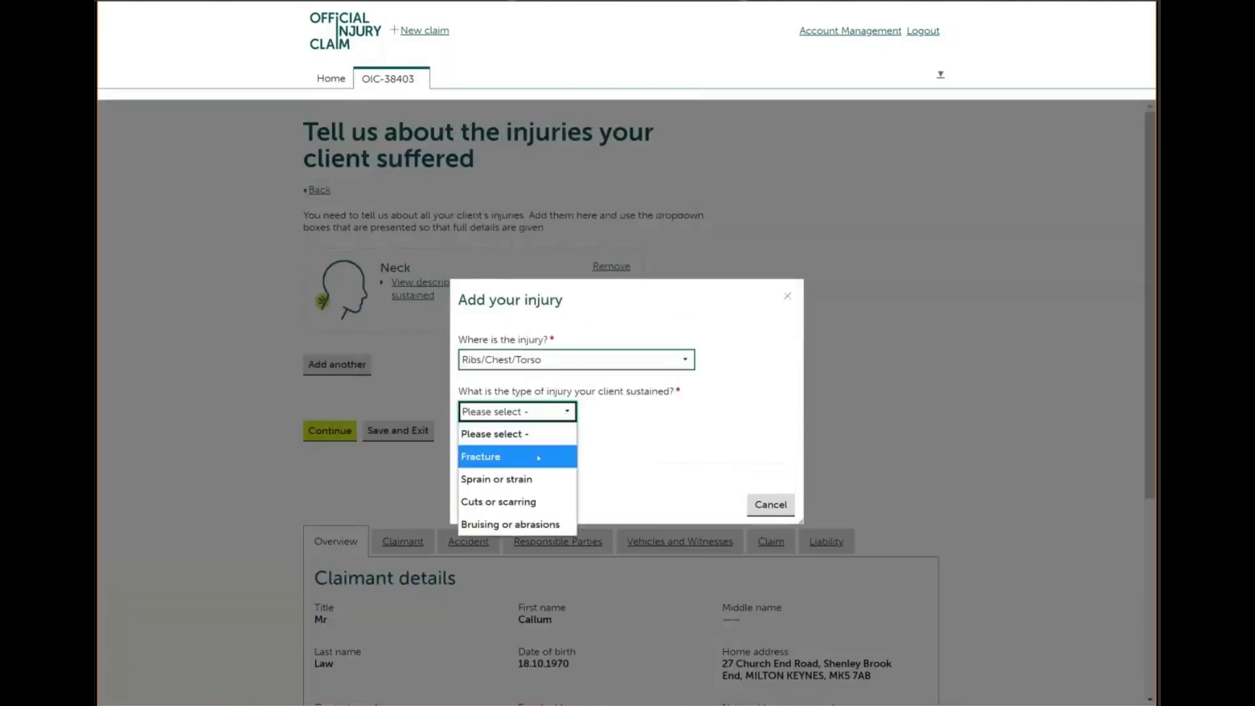
left_click(539, 458)
left_click(519, 439)
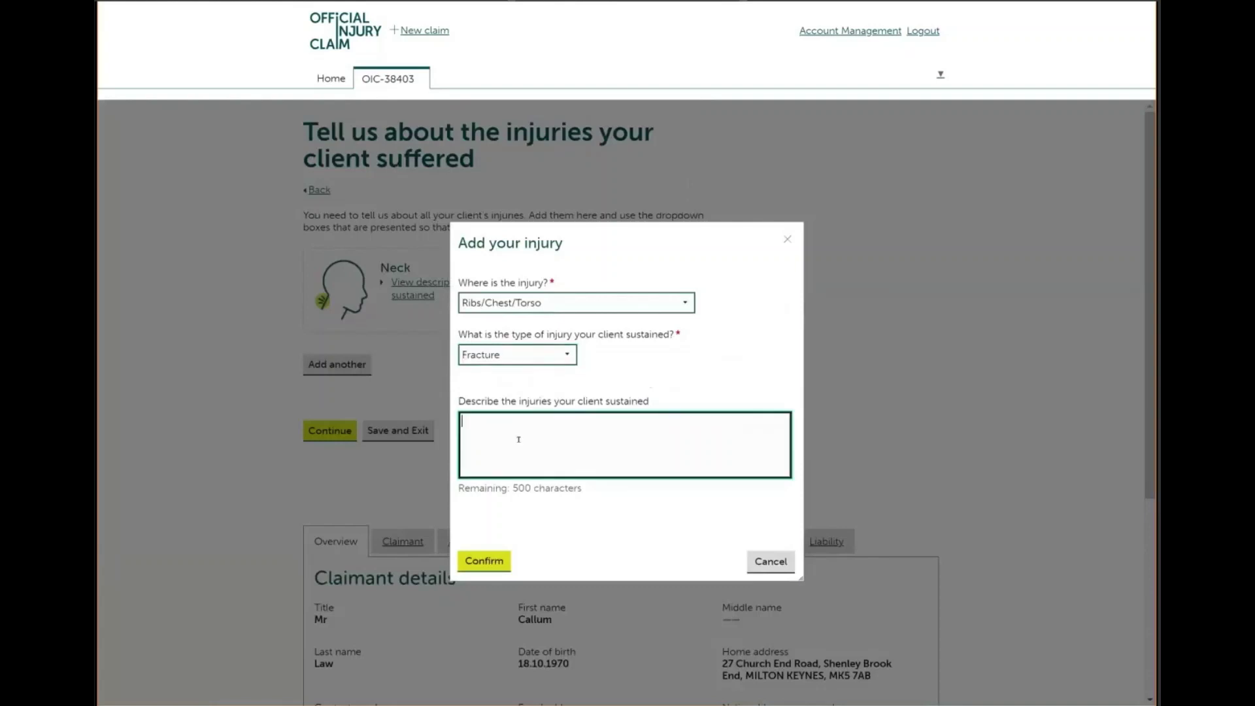
type("Fr 3 ribs")
left_click(484, 561)
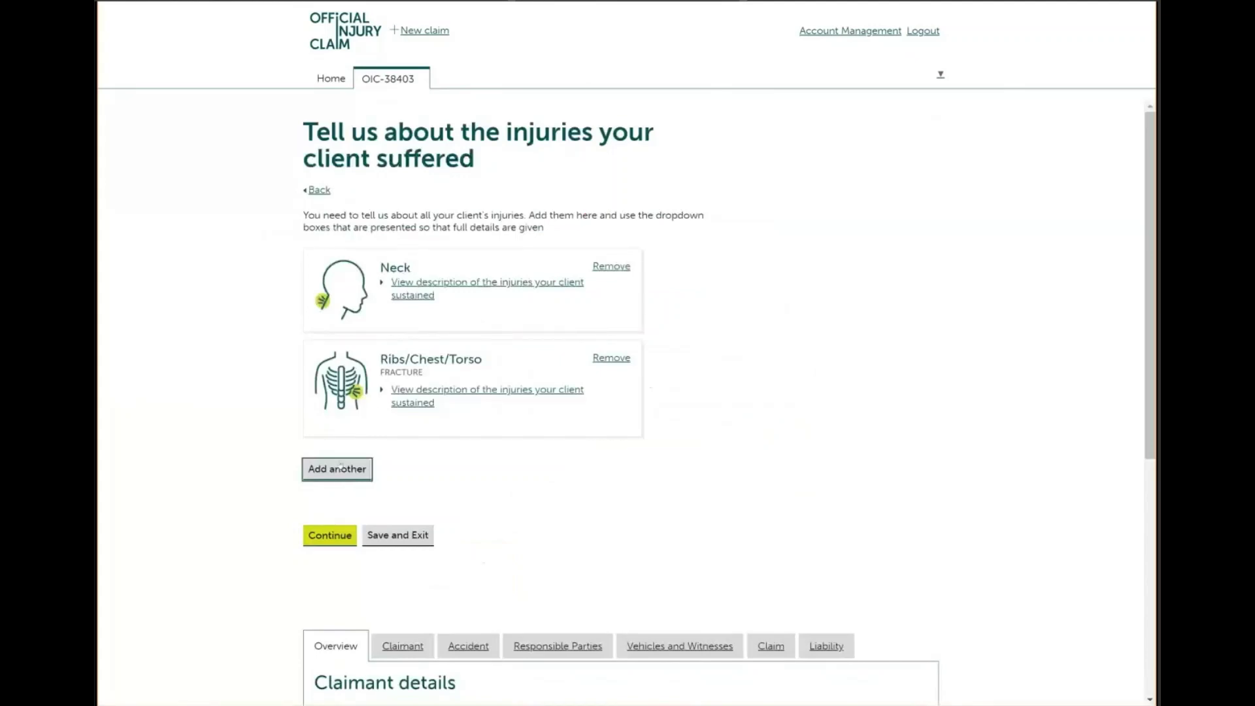
Add a Shock/Anxiety psychological injury and submit the injury list
left_click(338, 468)
left_click(495, 387)
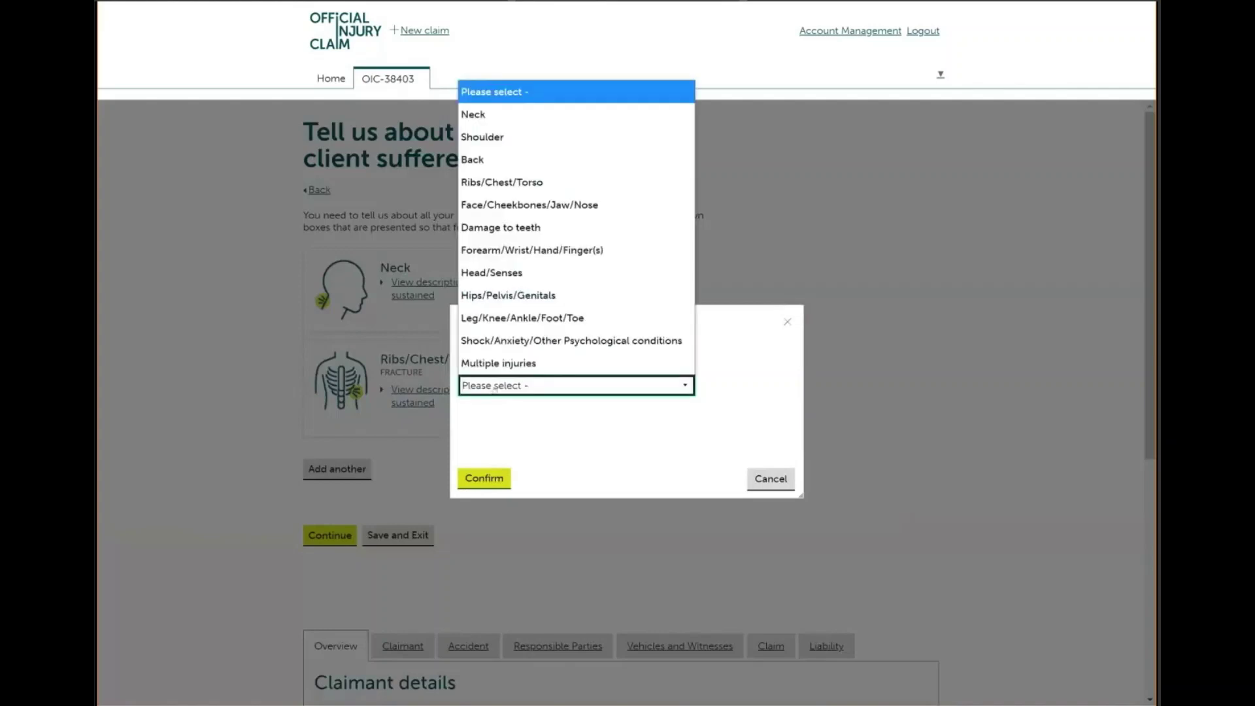
left_click(516, 341)
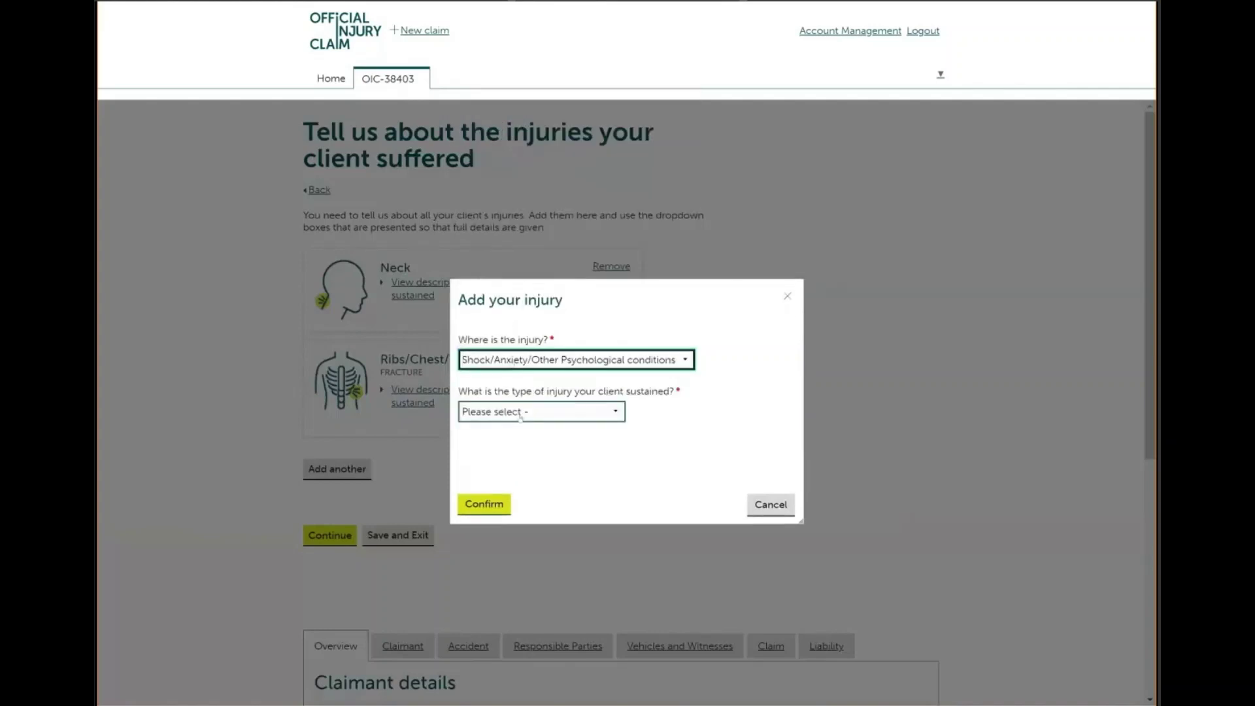
left_click(521, 414)
left_click(505, 460)
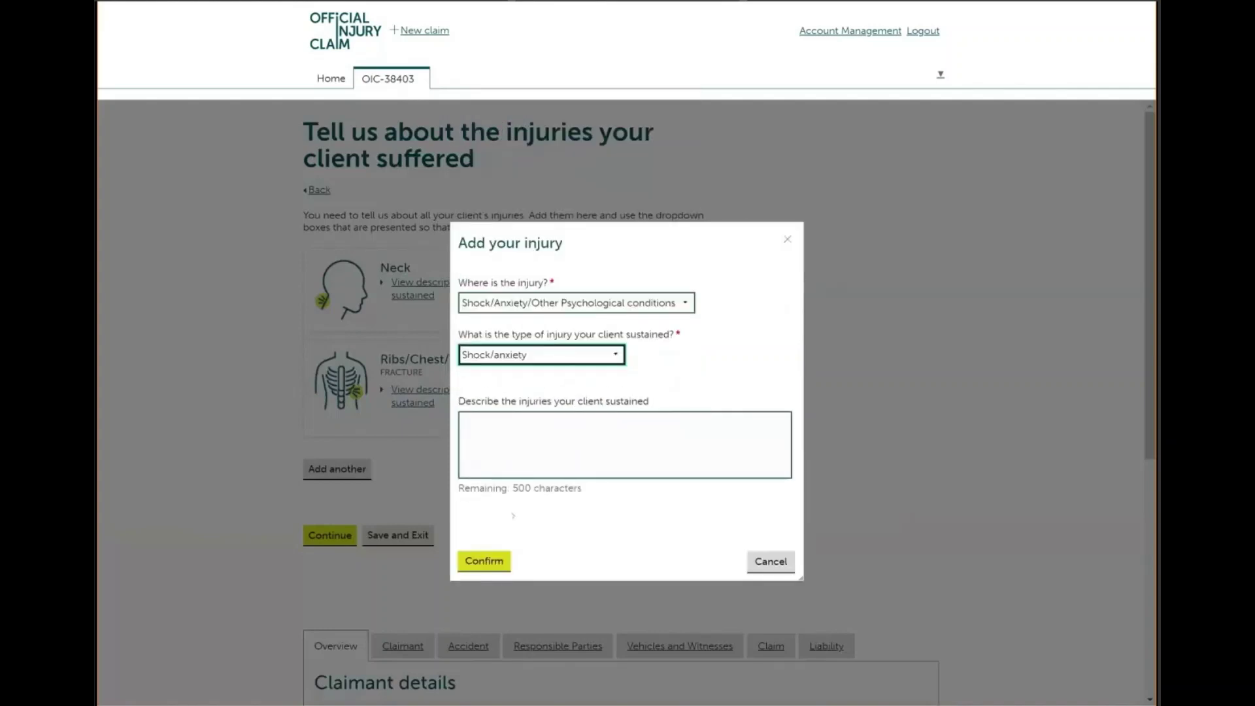
left_click(492, 566)
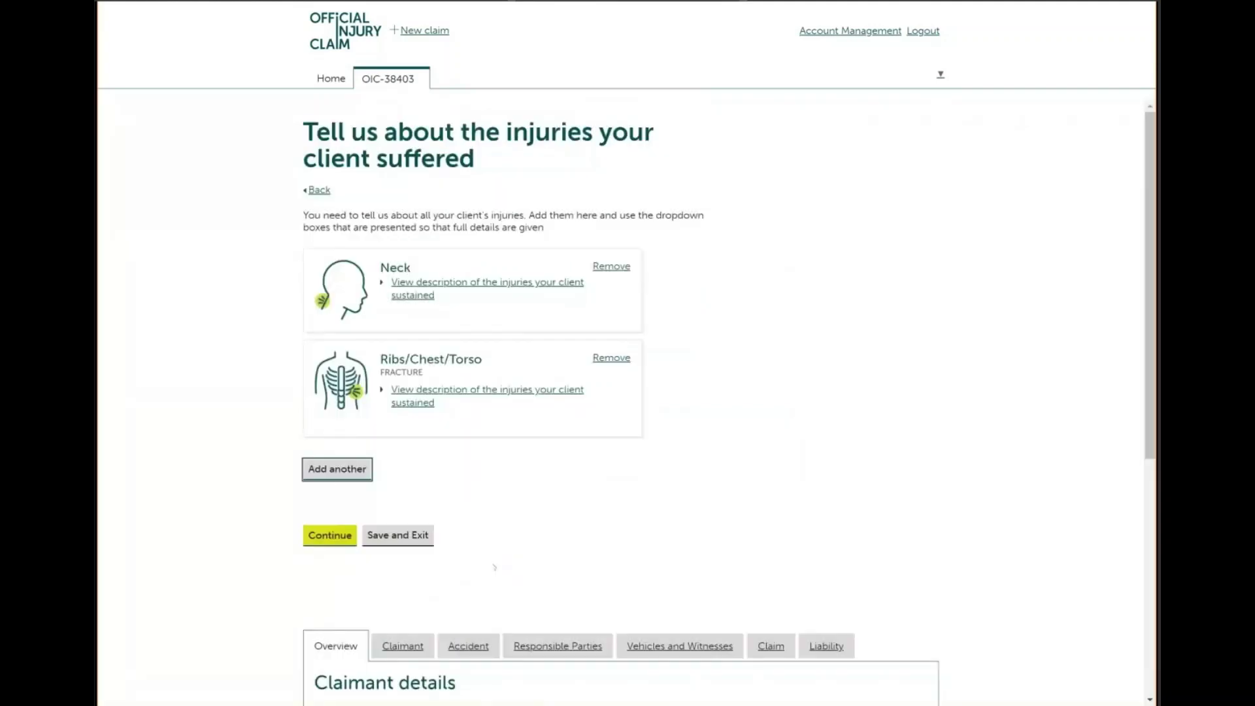
left_click(330, 638)
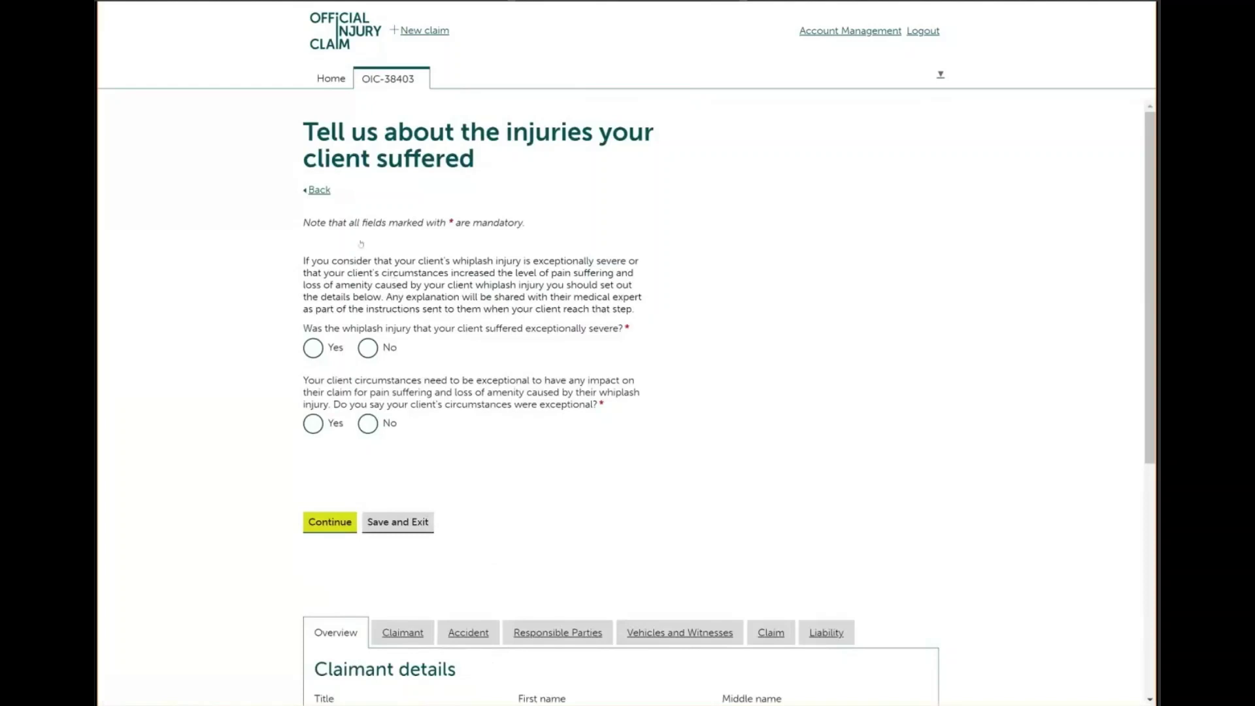
Answer No to exceptionally severe whiplash and No to exceptional circumstances, then continue
left_click(367, 350)
left_click(367, 425)
left_click(323, 525)
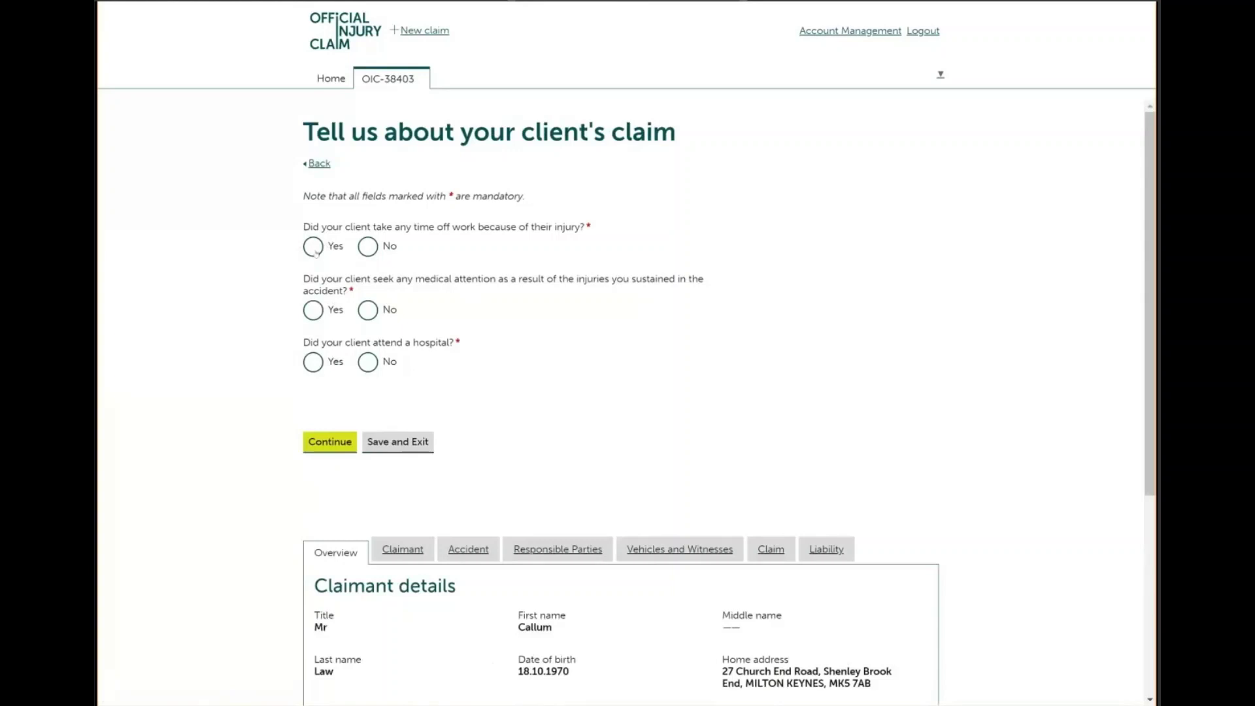
Record 4 days off work, with the client no longer off work
left_click(314, 250)
left_click(330, 291)
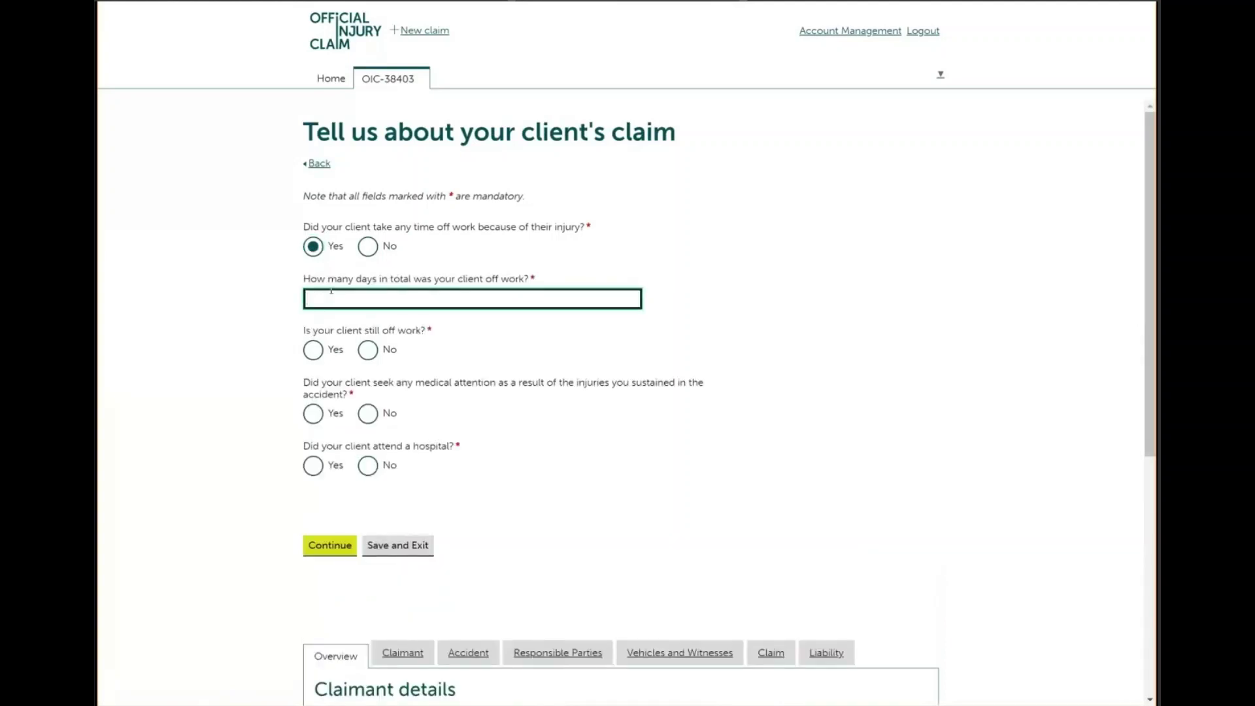
type("4")
left_click(366, 352)
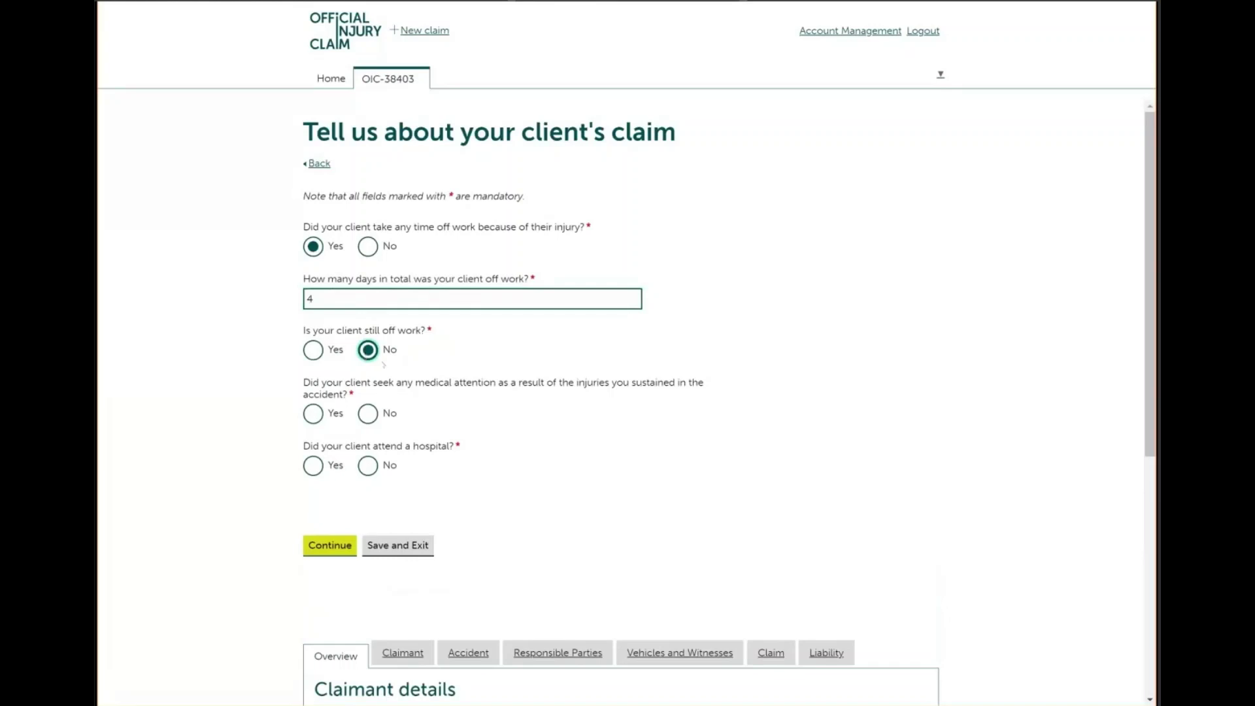
Record a GP/Doctor visit, no further treatment recommended and no hospital attendance
left_click(313, 414)
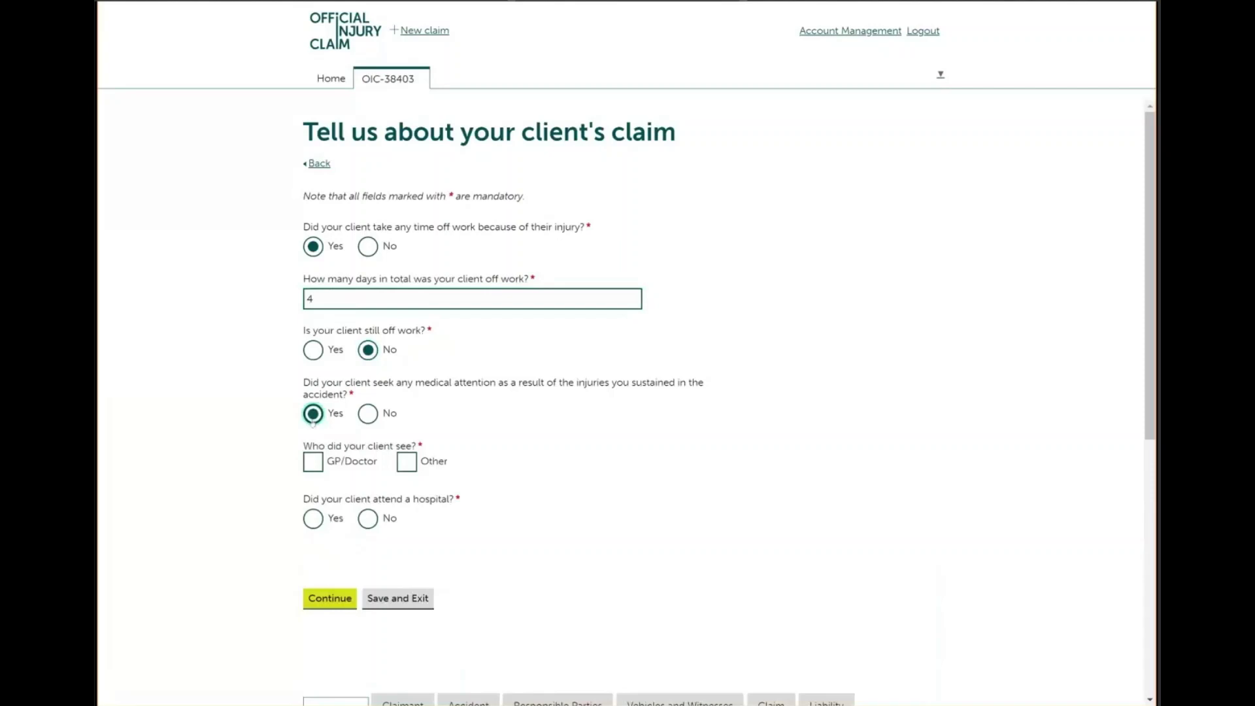
left_click(313, 463)
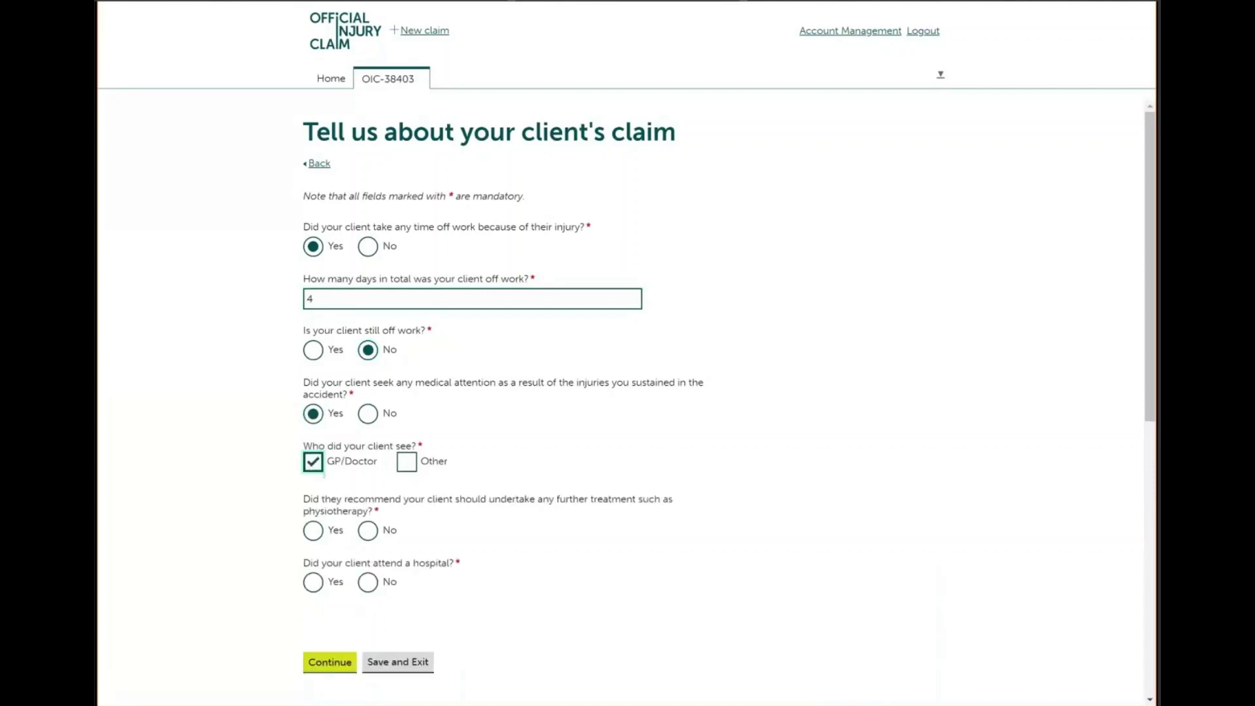
left_click(369, 530)
left_click(368, 587)
left_click(333, 665)
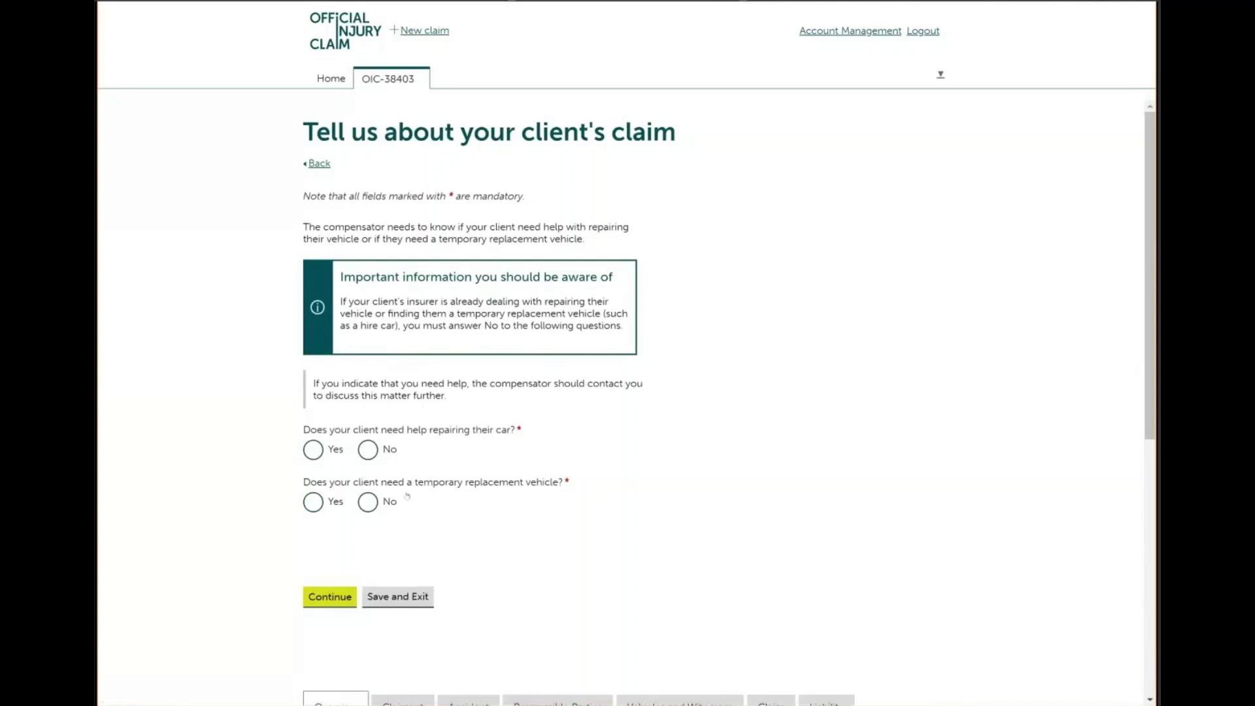
Decline repair help with the reason 'Insurer is dealing with repairs'
left_click(366, 450)
left_click(412, 503)
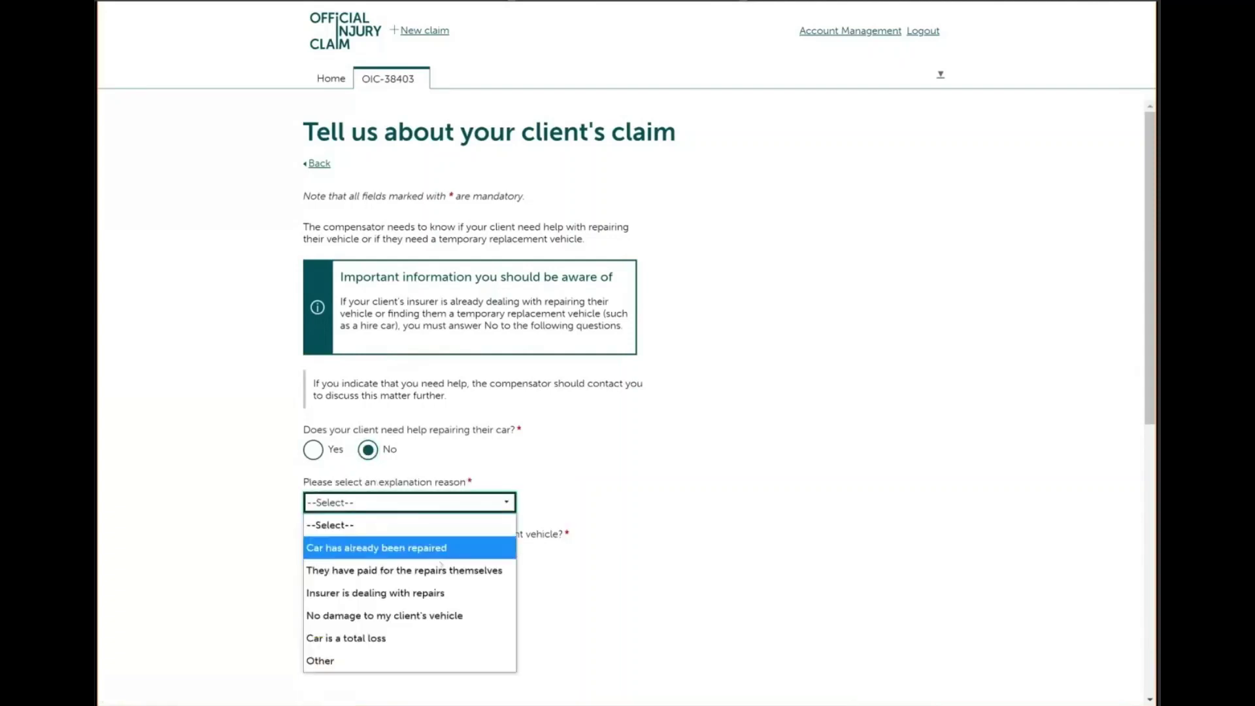
left_click(441, 594)
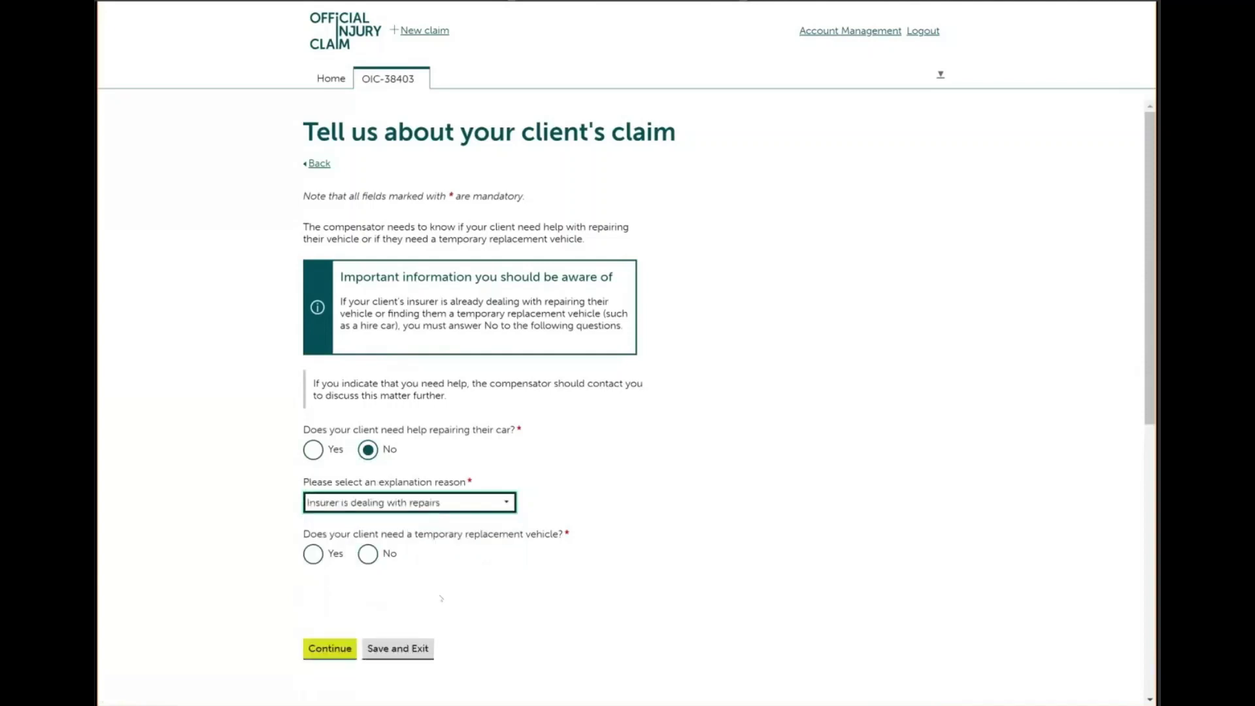
Decline a replacement vehicle because 'Insurer has arranged a car for my client', then continue
left_click(367, 554)
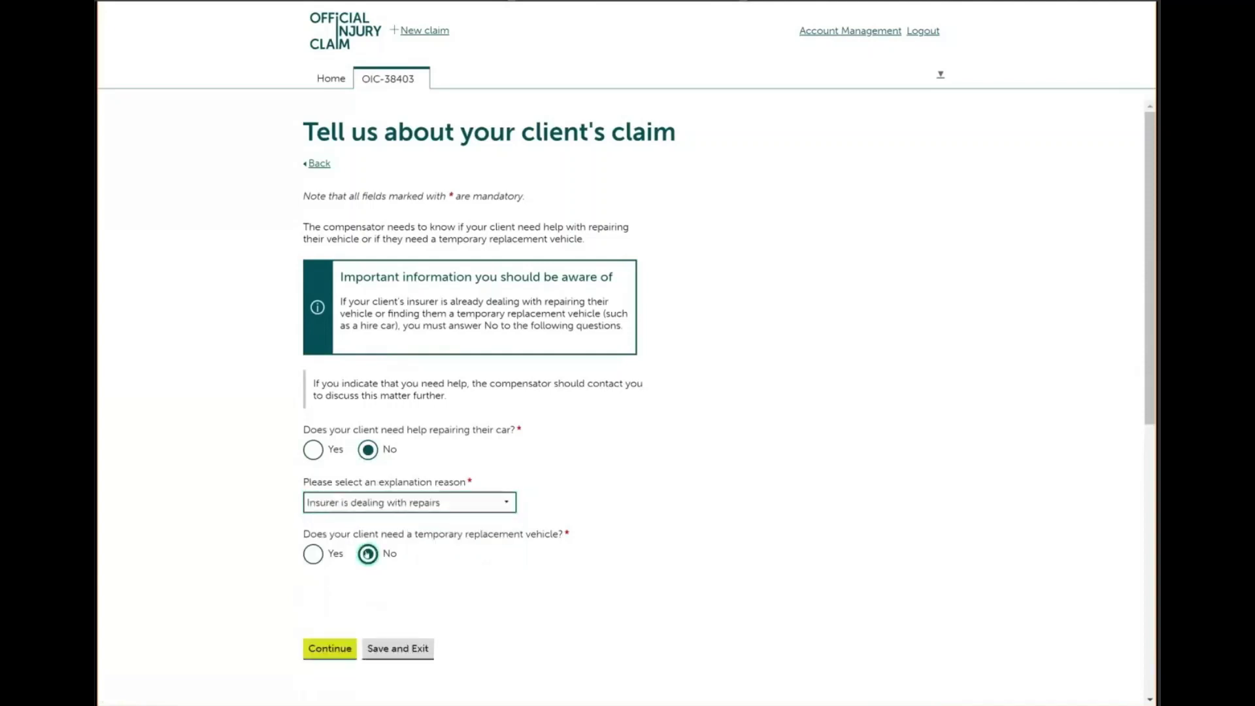
left_click(377, 606)
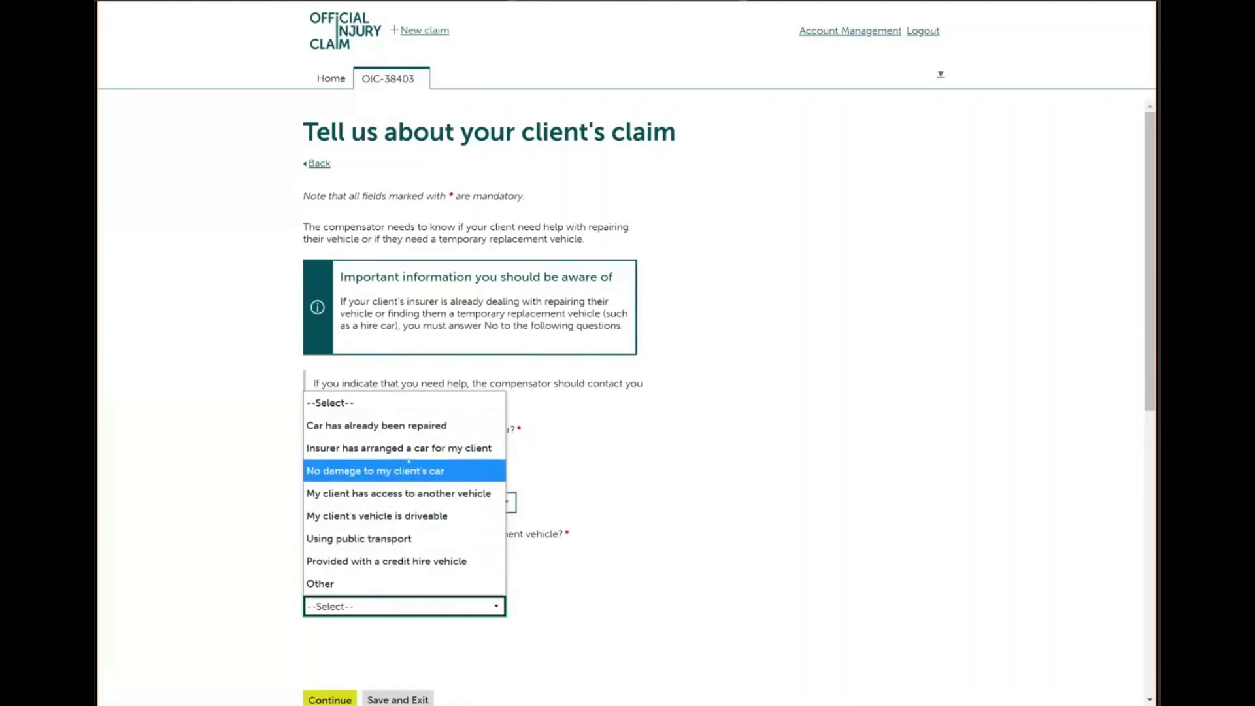
left_click(407, 458)
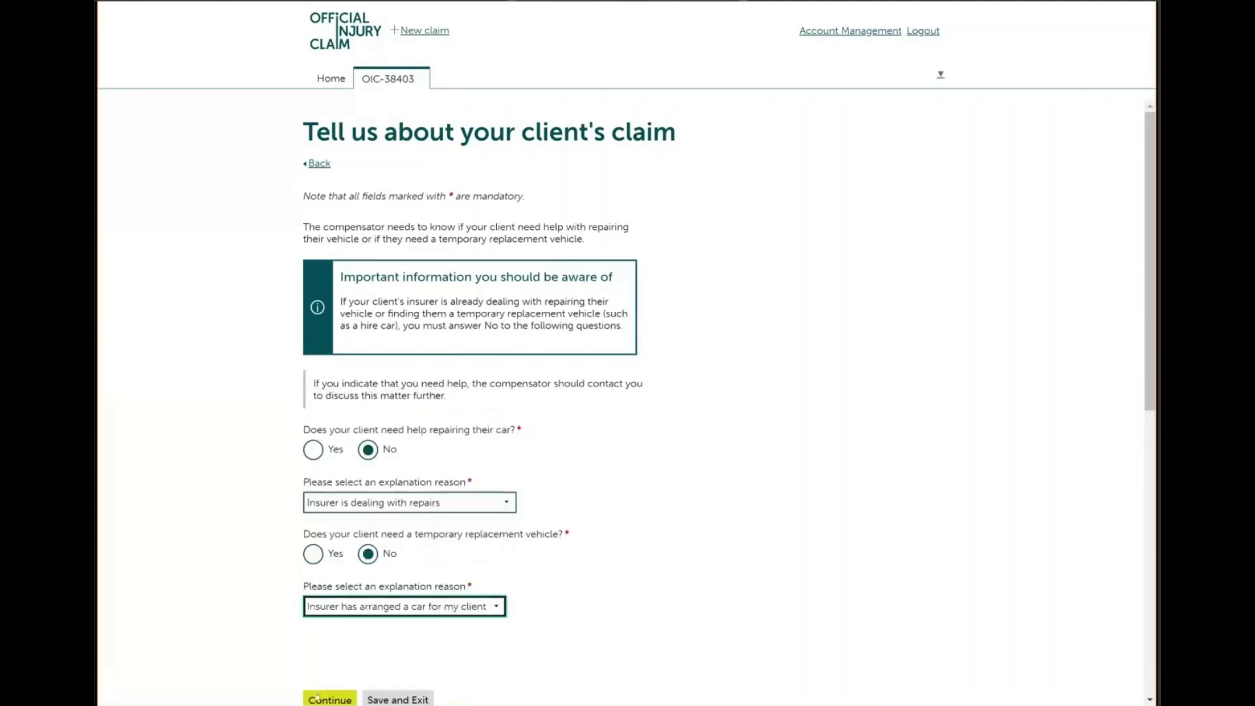
left_click(321, 696)
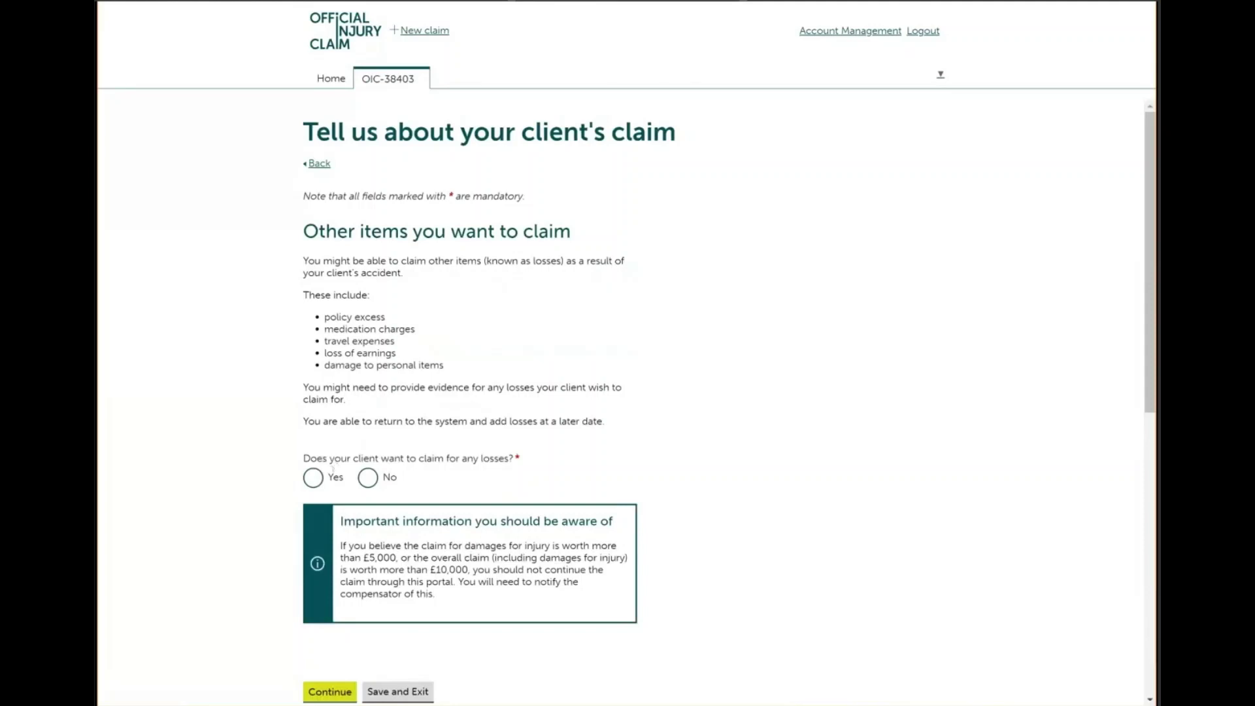
Claim a non-ongoing Property - excess loss for the excess to have the vehicle repaired
left_click(311, 480)
left_click(327, 691)
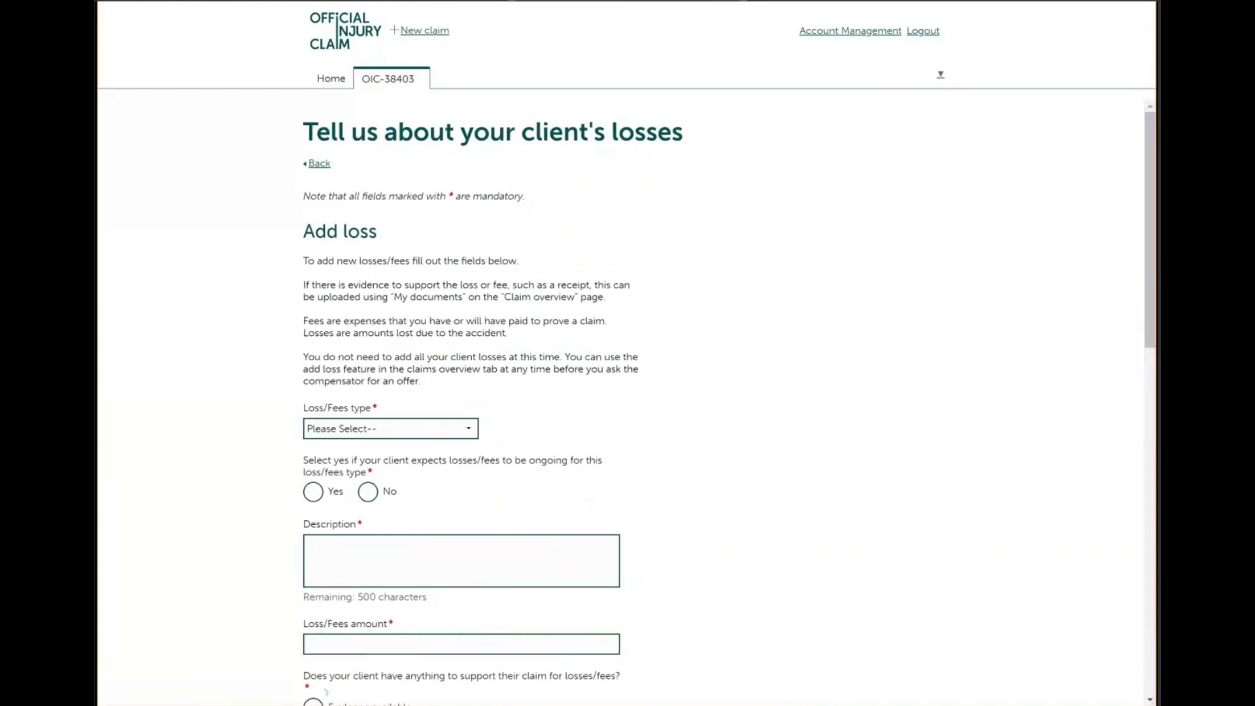
left_click(387, 426)
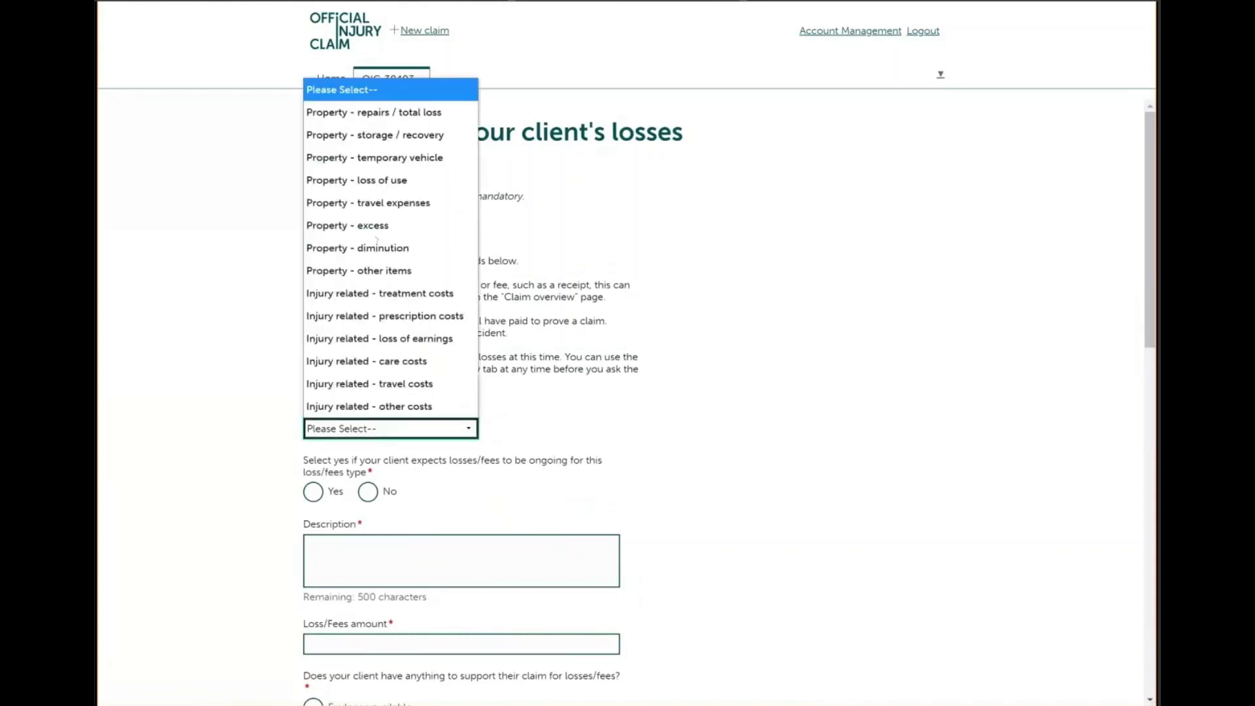
left_click(366, 226)
left_click(368, 492)
left_click(355, 549)
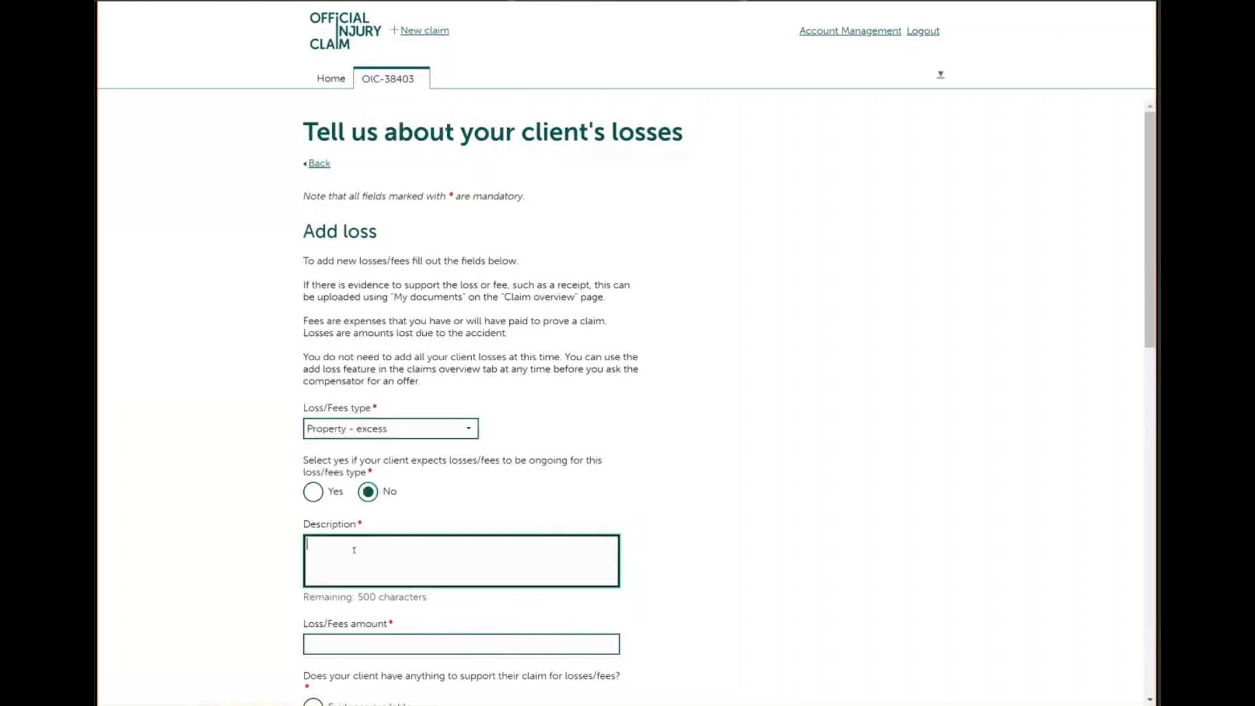
type("Ex")
type("excess to have vehicle repaired")
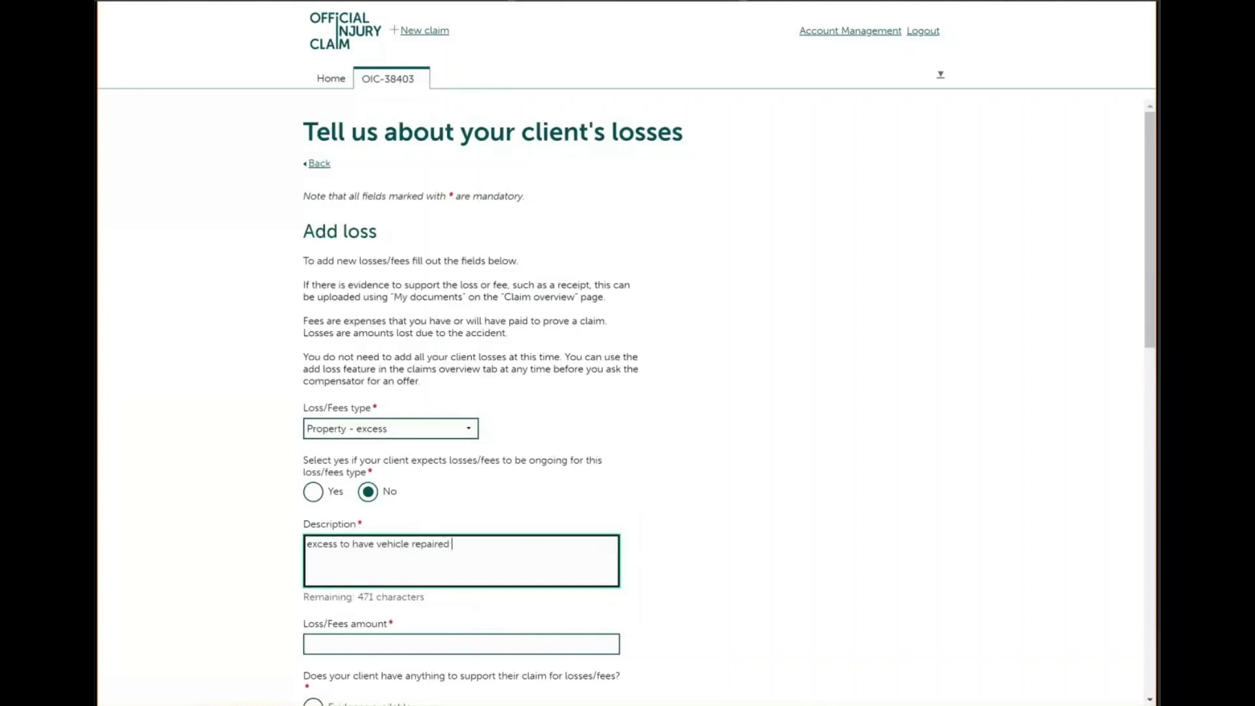
Enter a £100 loss amount, mark evidence available, and save the loss
scroll(334, 444, "down", 3)
left_click(333, 451)
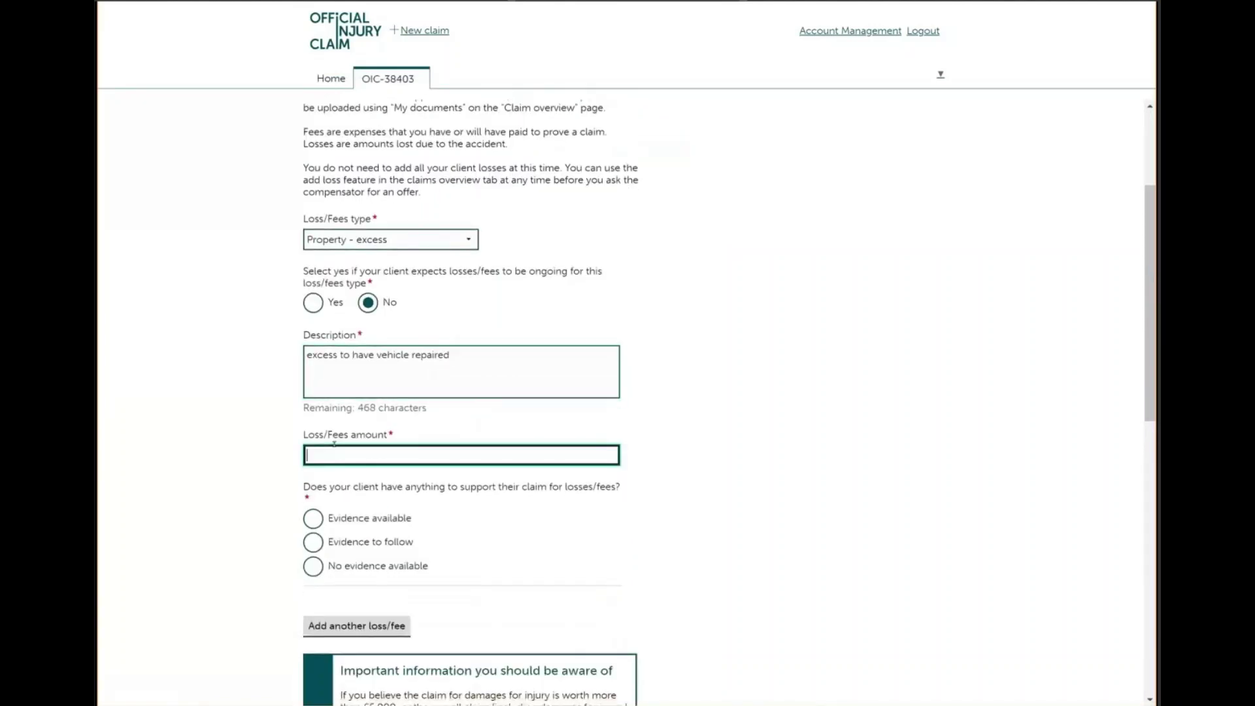
type("100")
left_click(317, 520)
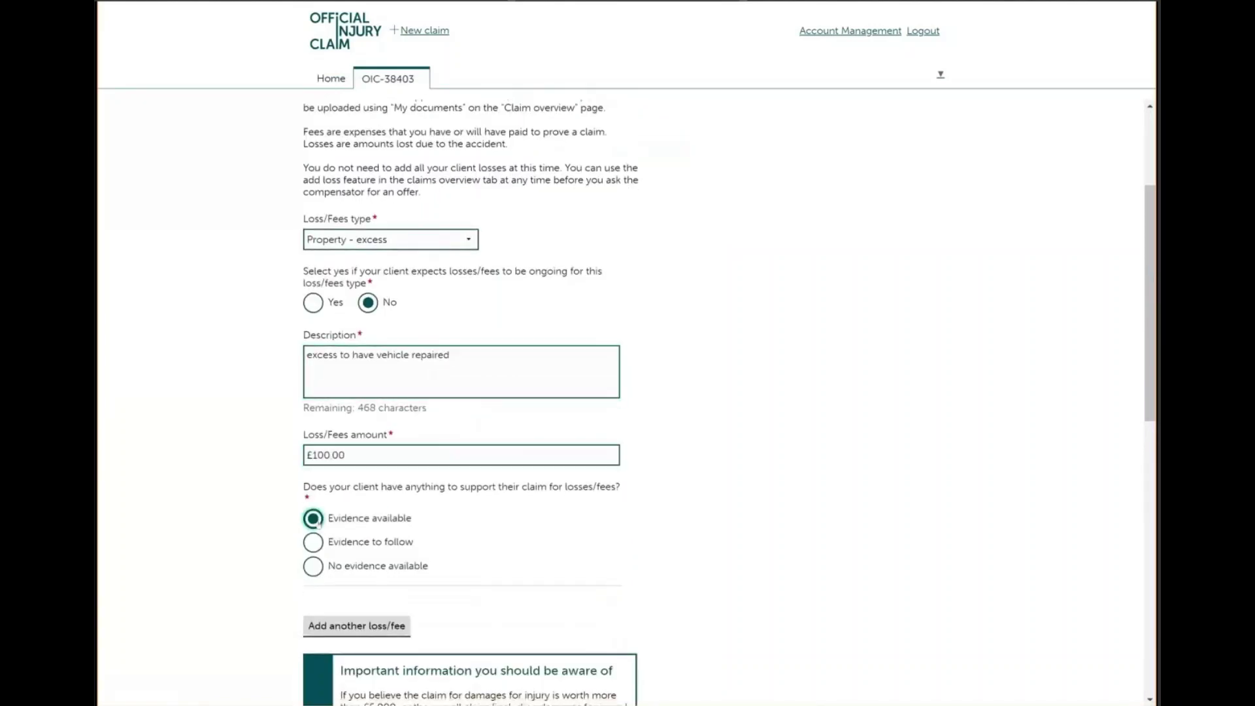
scroll(326, 444, "down", 4)
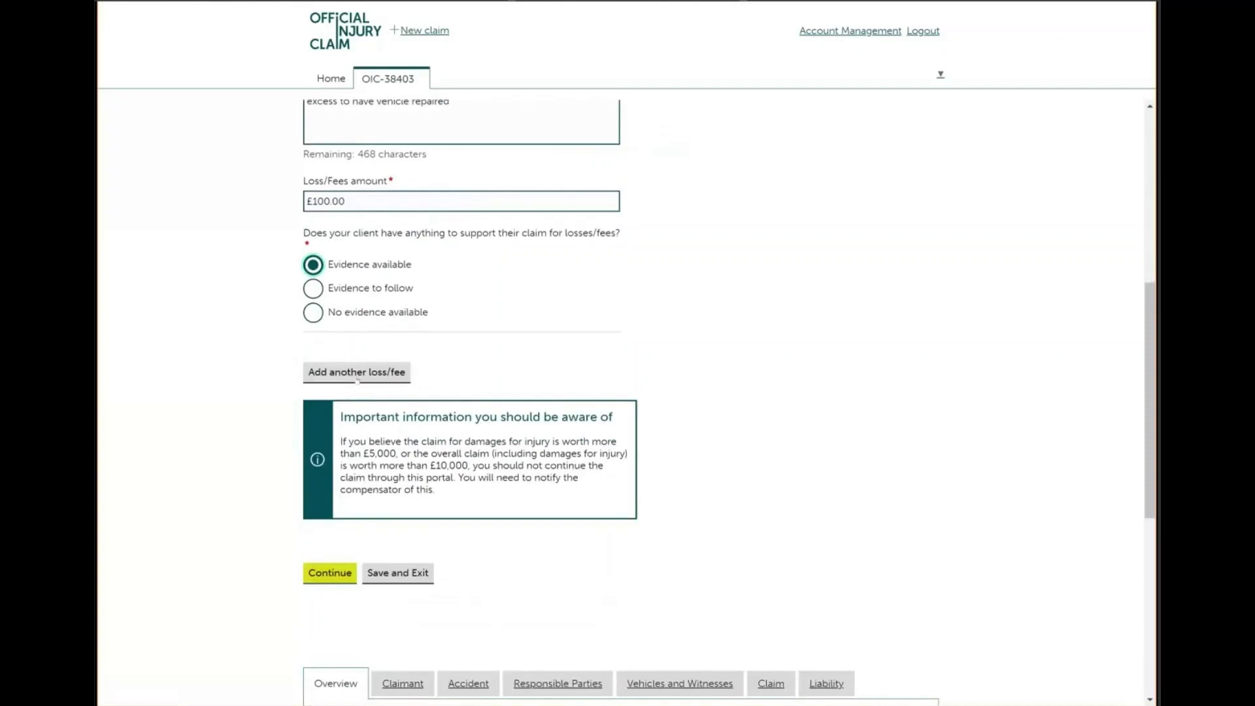
left_click(343, 573)
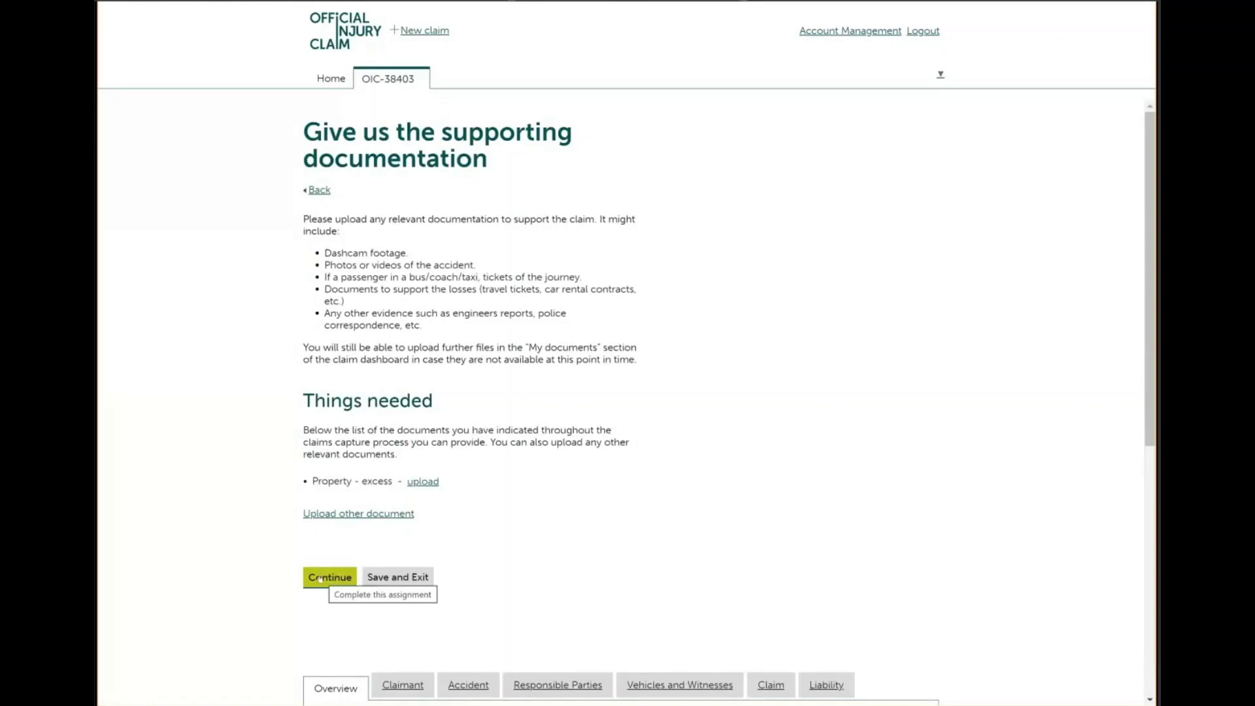
Skip further document uploads and review the About your client answers before proceeding
left_click(320, 578)
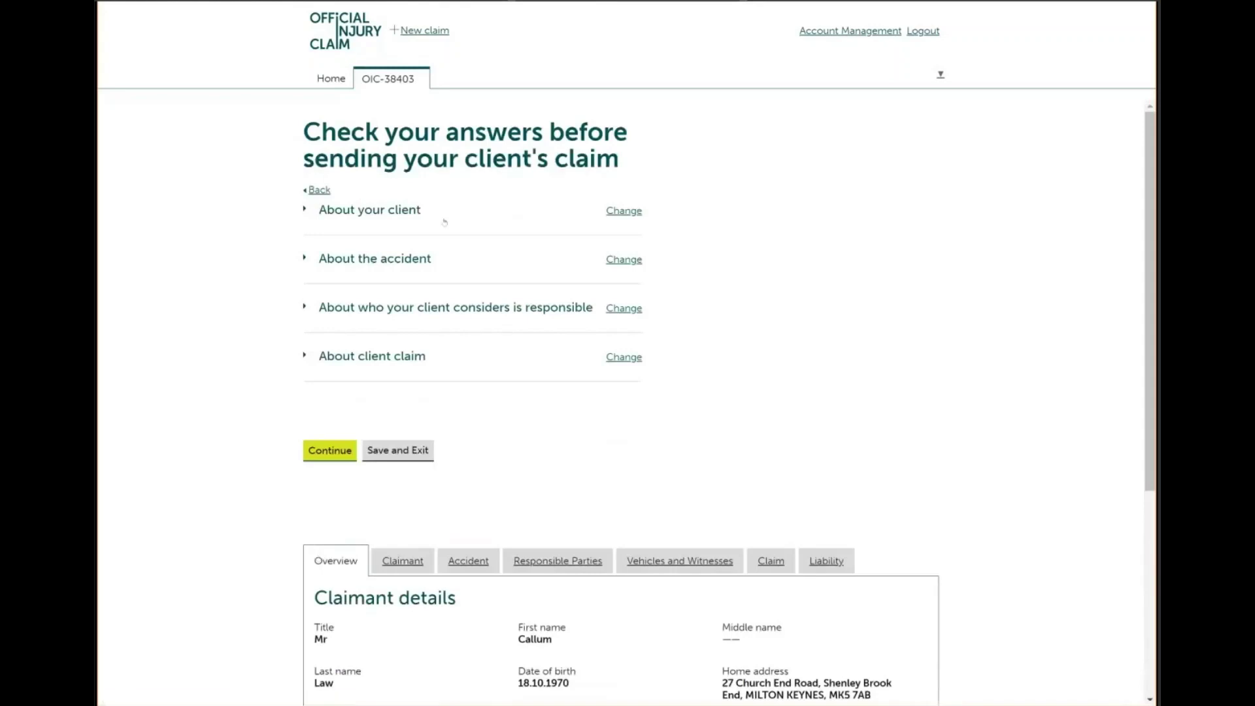
left_click(304, 210)
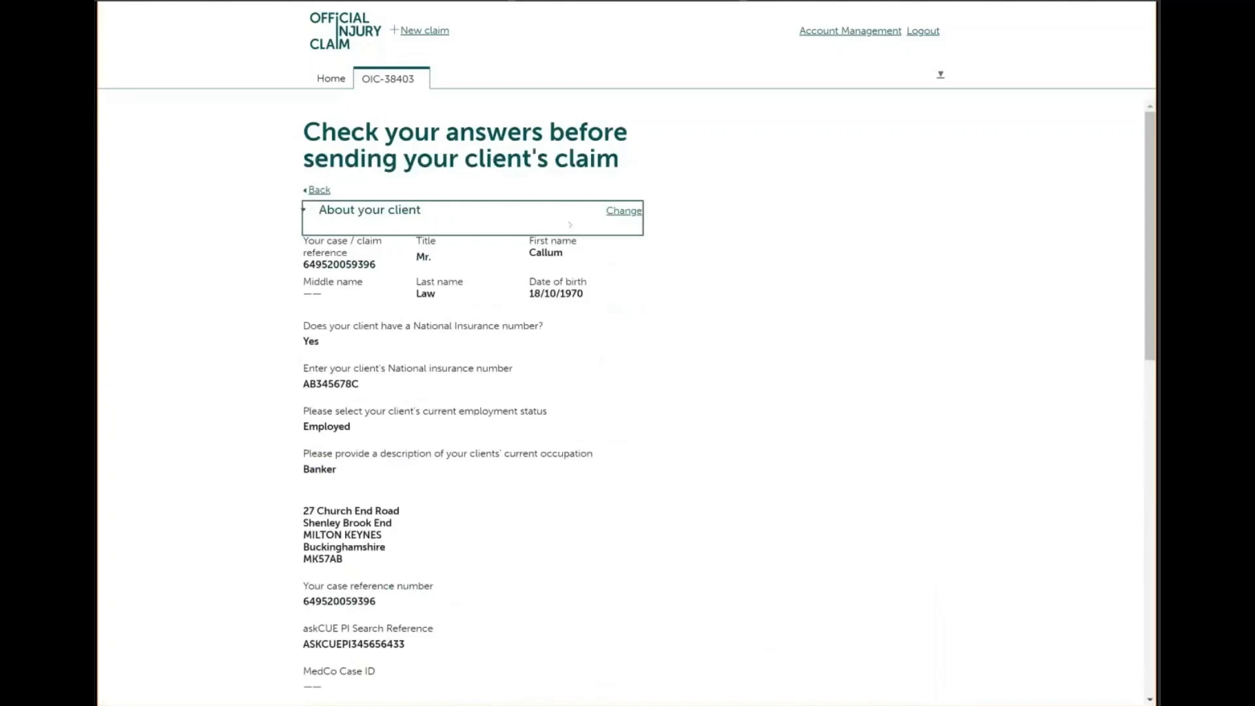
scroll(627, 393, "down", 2)
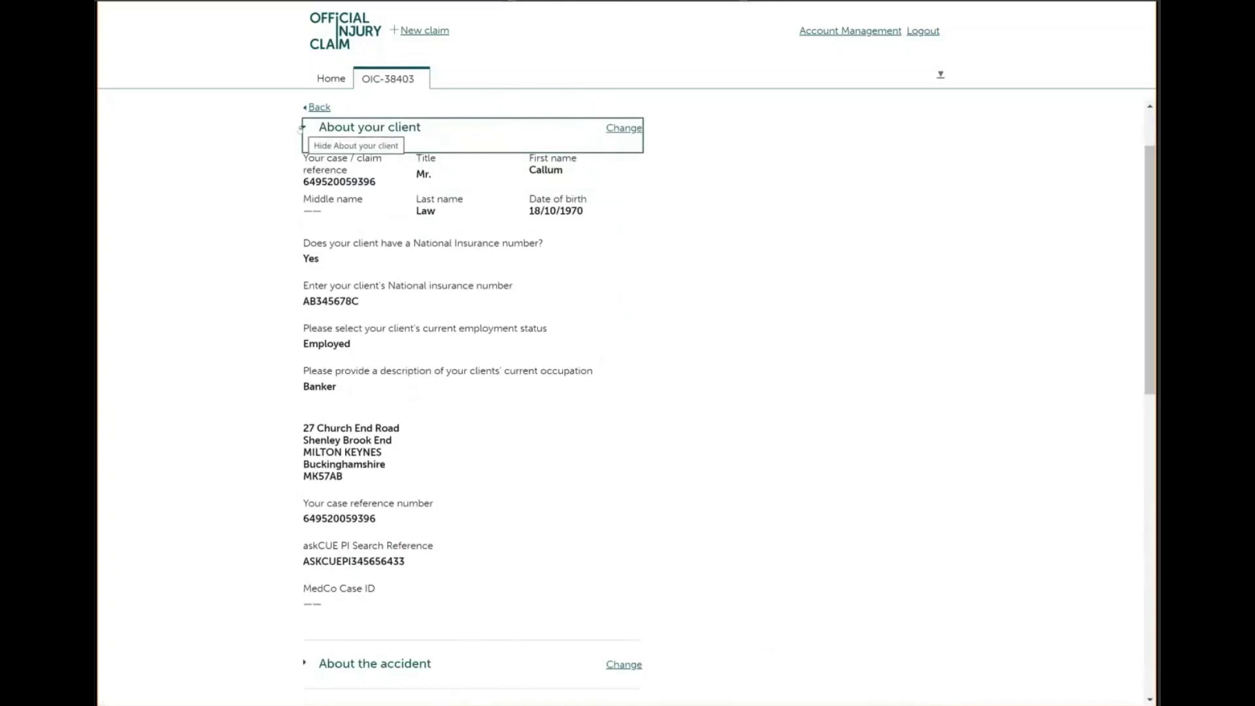
left_click(302, 128)
left_click(330, 368)
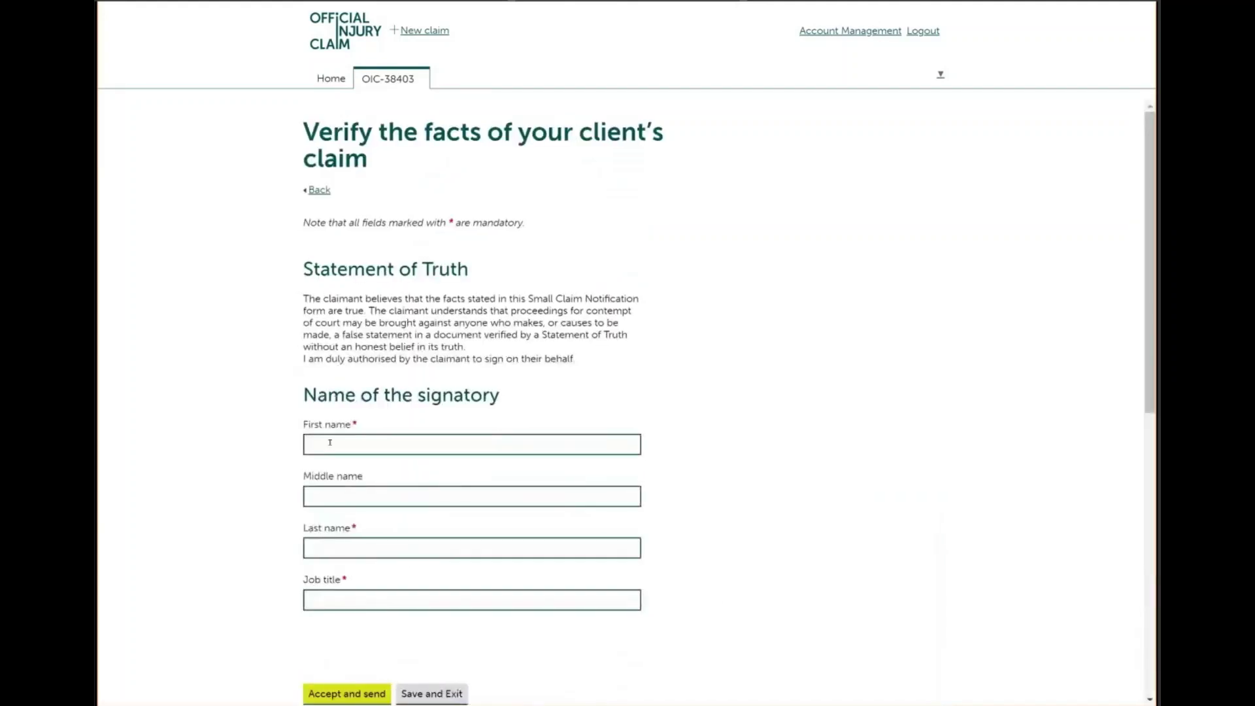
Sign the Statement of Truth with the saved signatory name and job title 'PI handler', then send
left_click(330, 443)
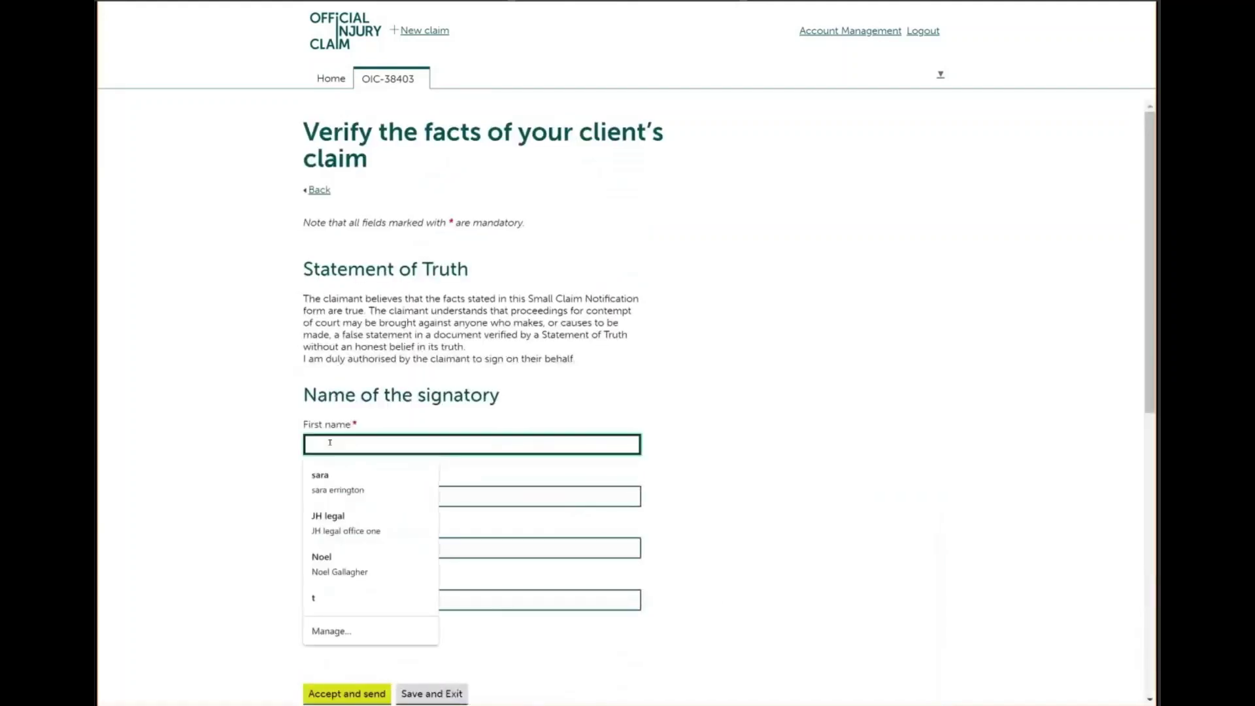
type("sara")
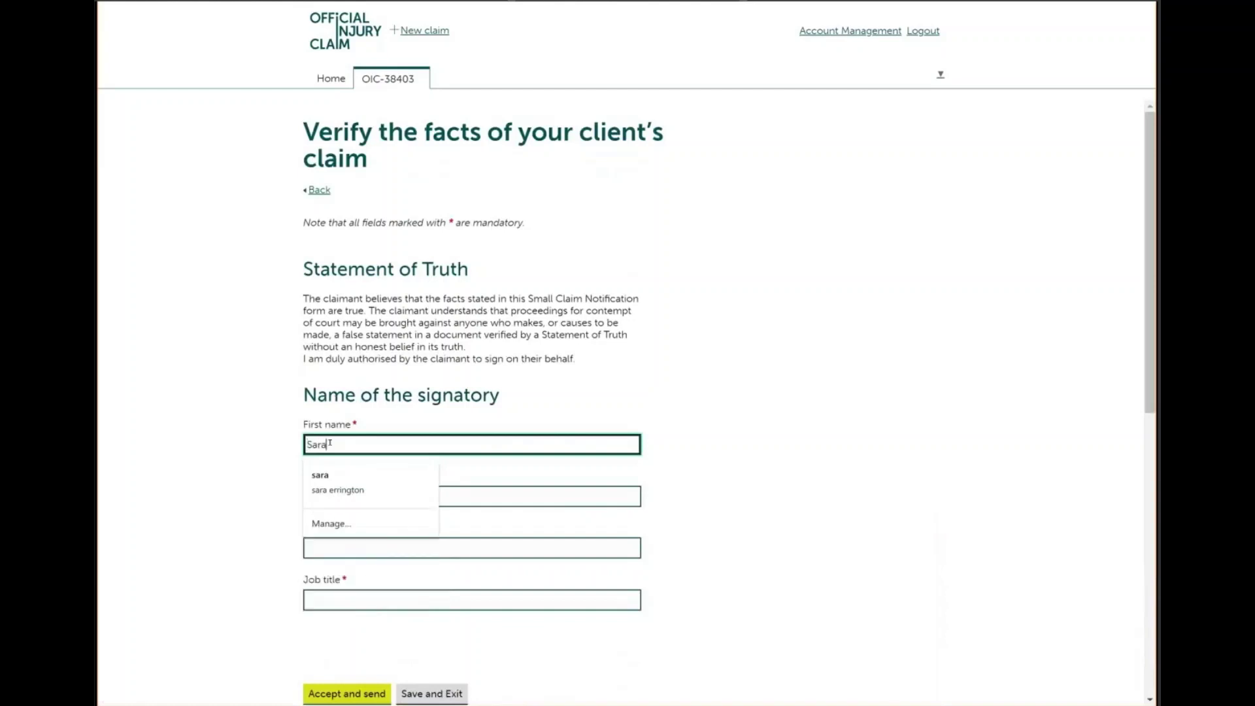
left_click(324, 484)
left_click(332, 596)
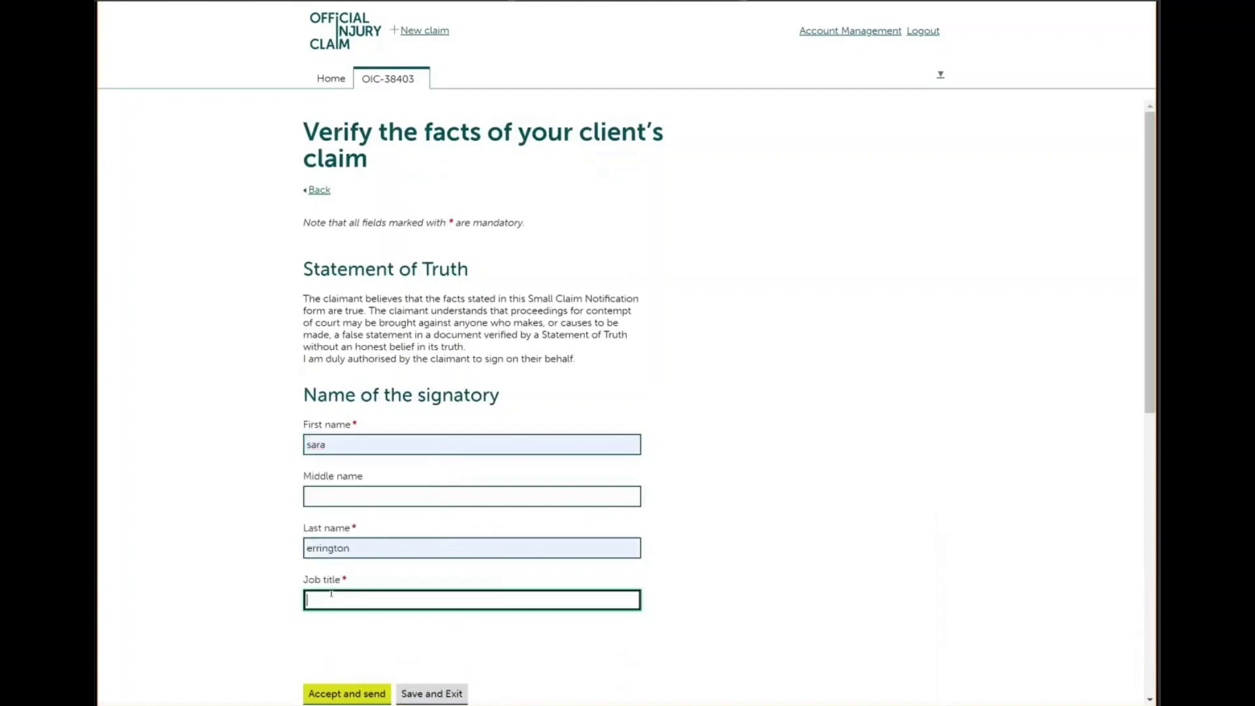
type("Pl")
type(" handler")
left_click(346, 692)
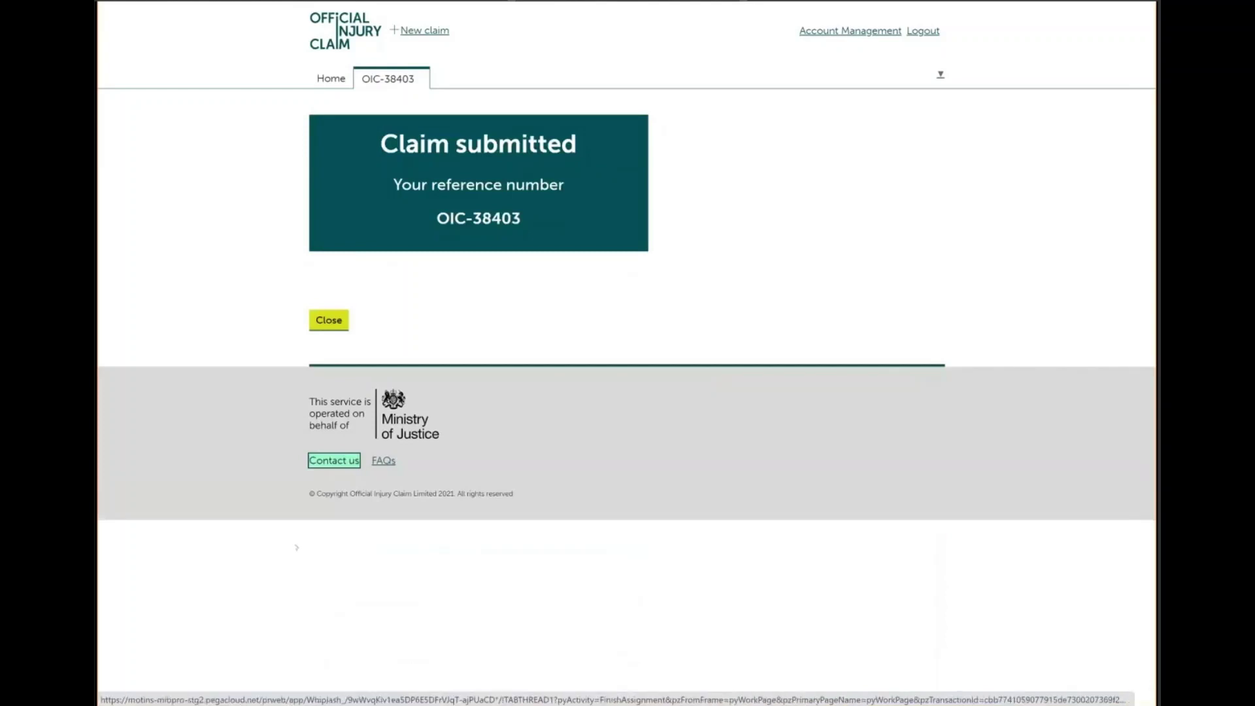
left_click(332, 321)
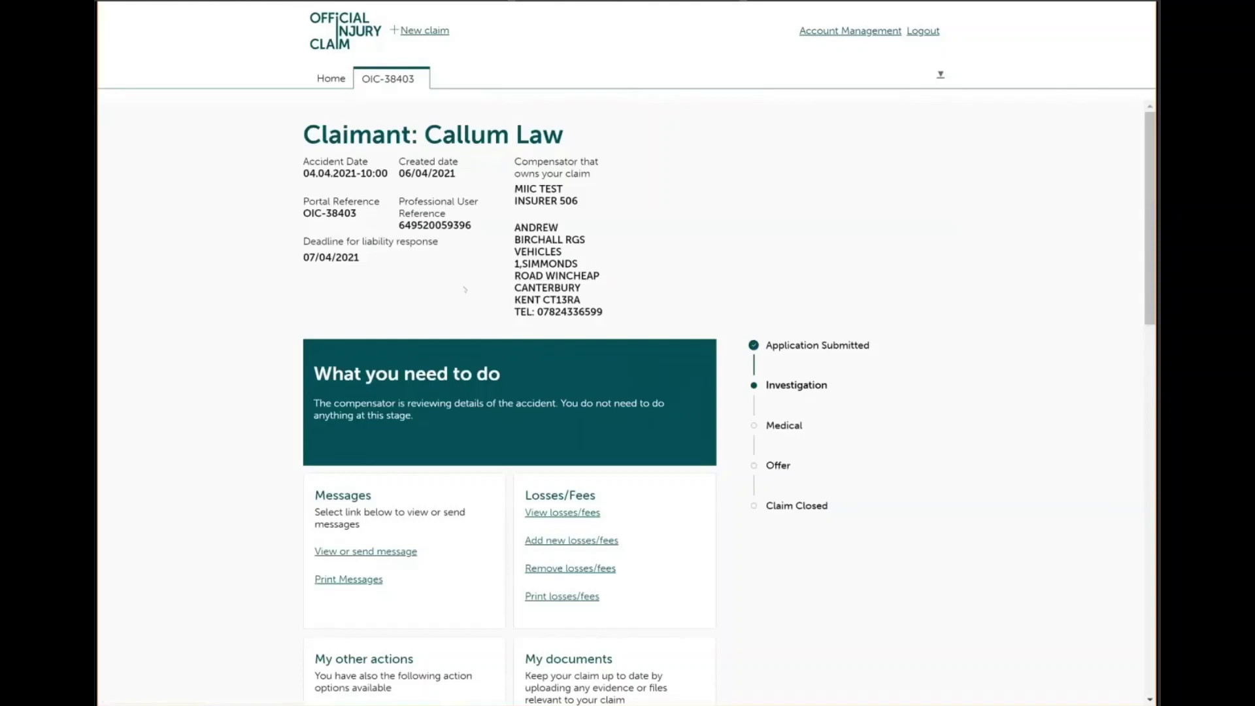
scroll(627, 392, "down", 2)
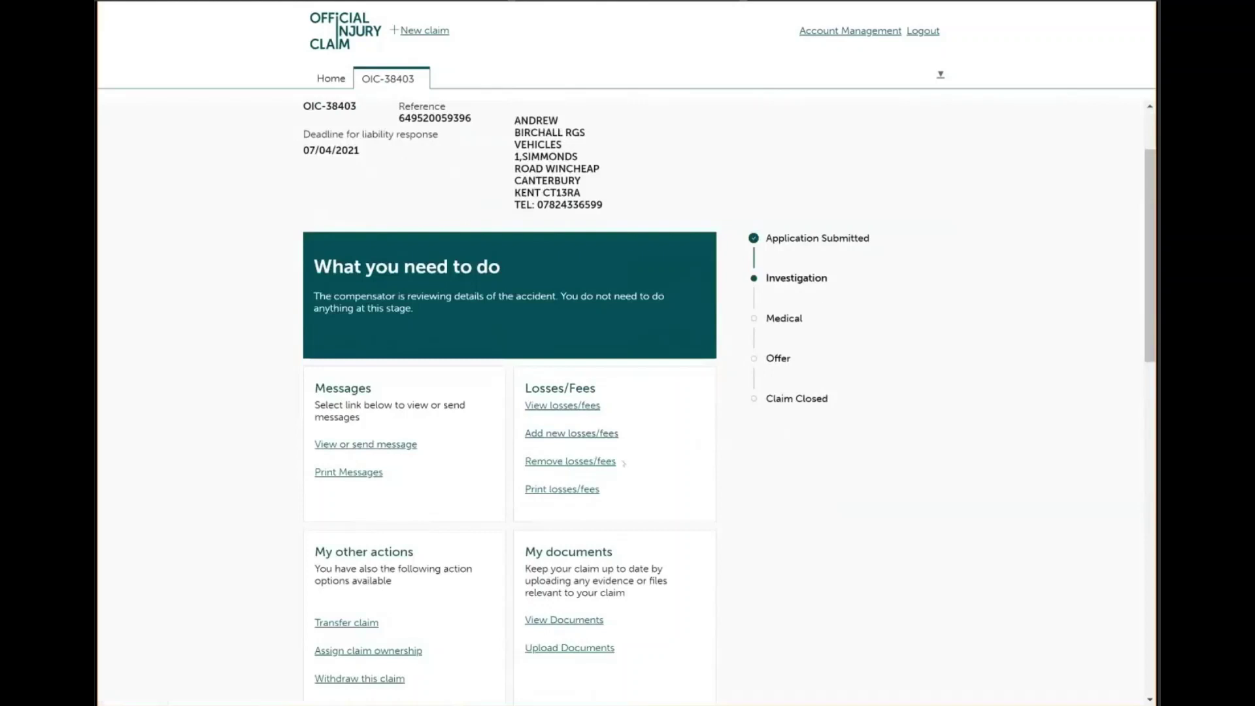
scroll(624, 463, "down", 2)
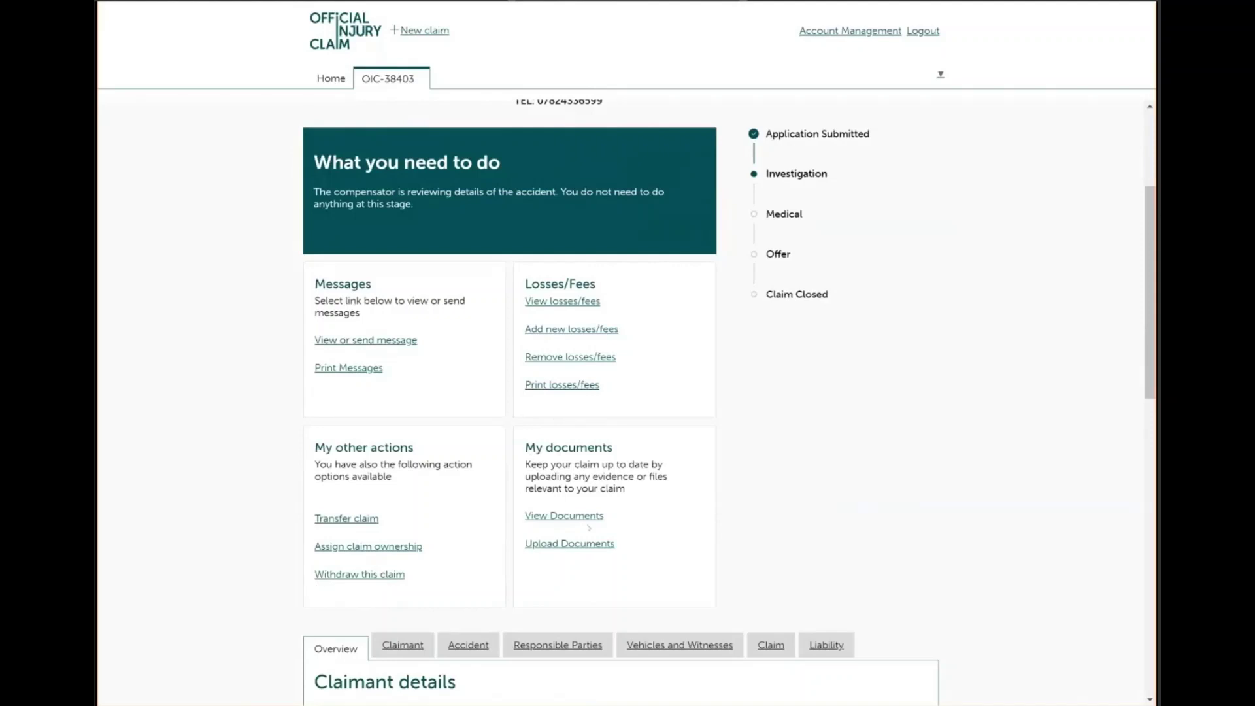
Check the claim's Accident and Responsible Parties details and its documents list, then return to My Work
left_click(574, 523)
scroll(620, 392, "down", 7)
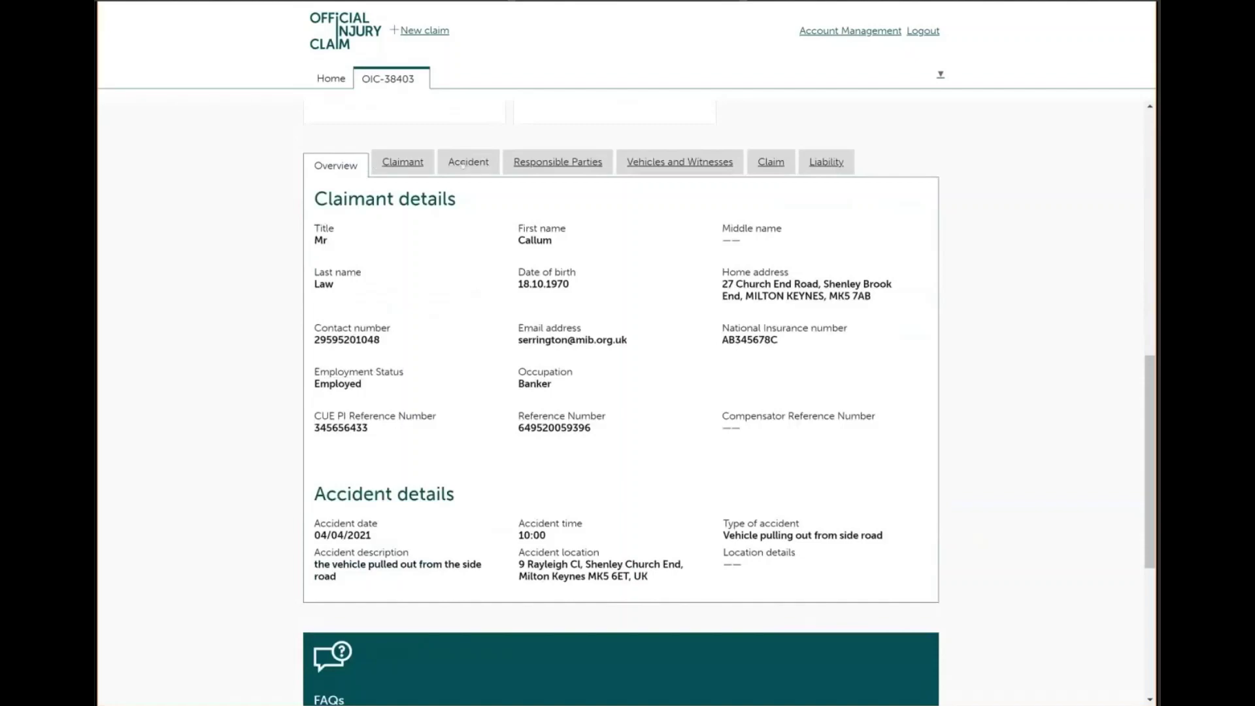
left_click(464, 165)
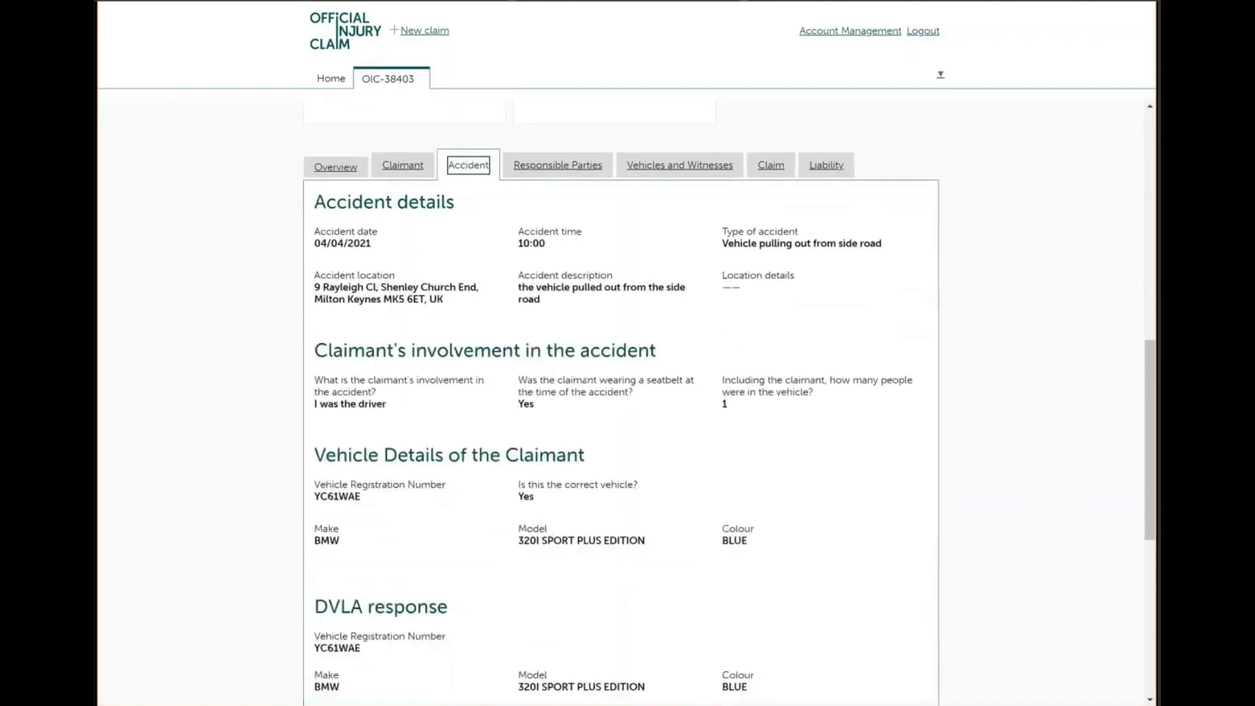
scroll(621, 402, "down", 1)
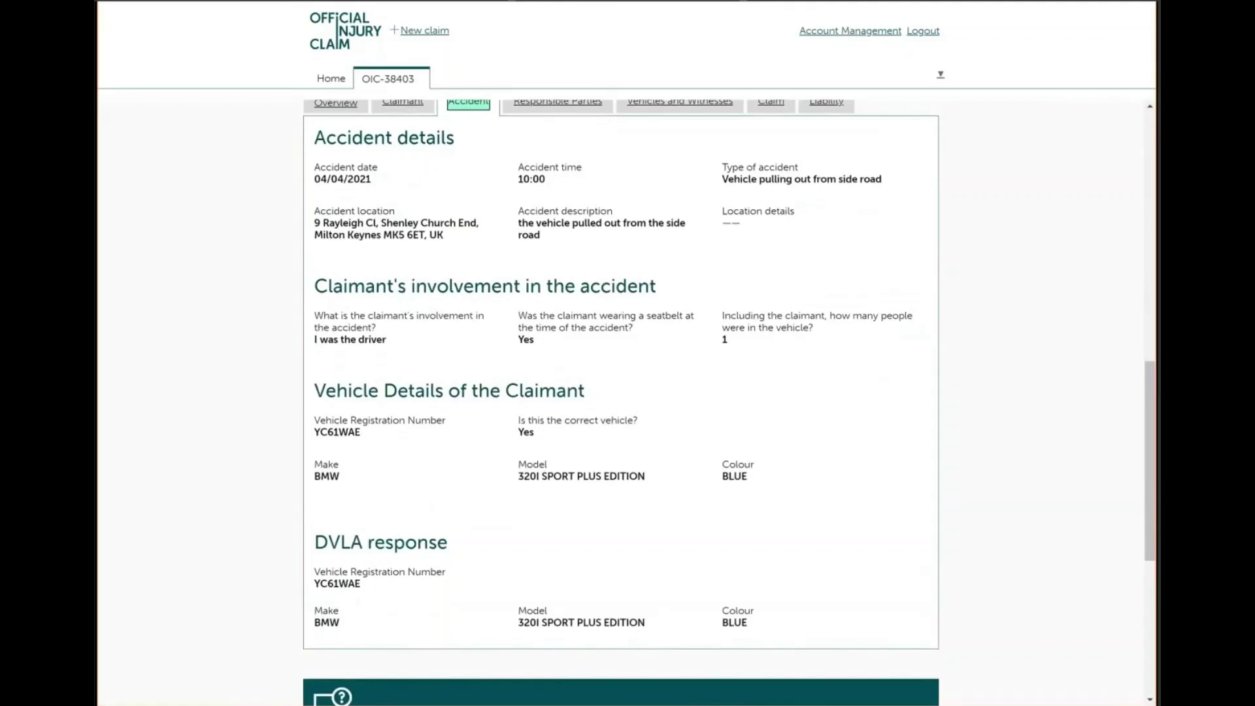
scroll(621, 392, "up", 1)
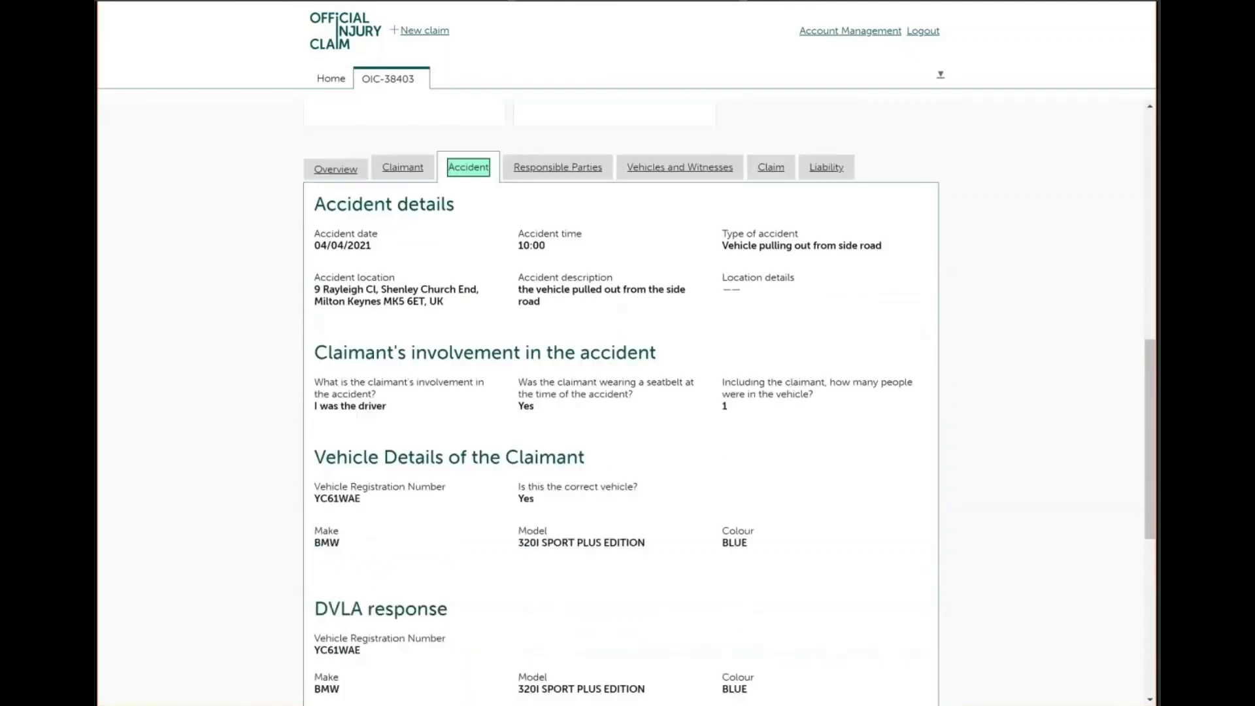
left_click(552, 168)
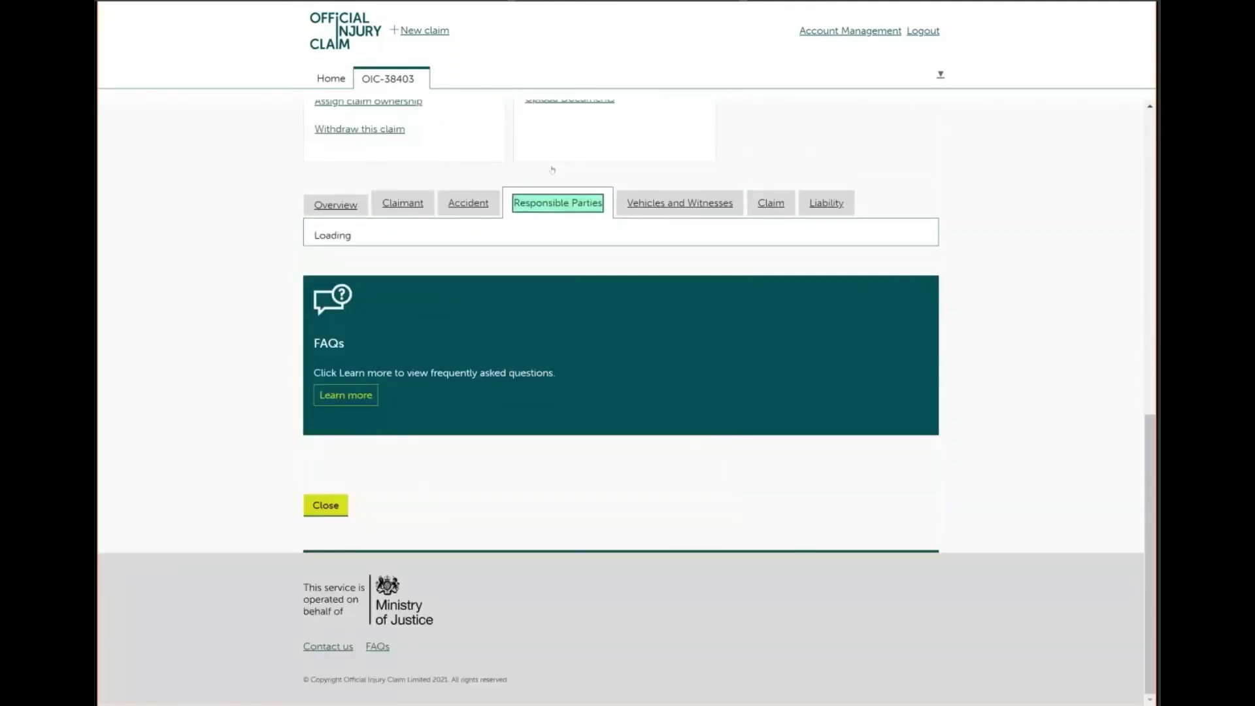
scroll(582, 424, "up", 3)
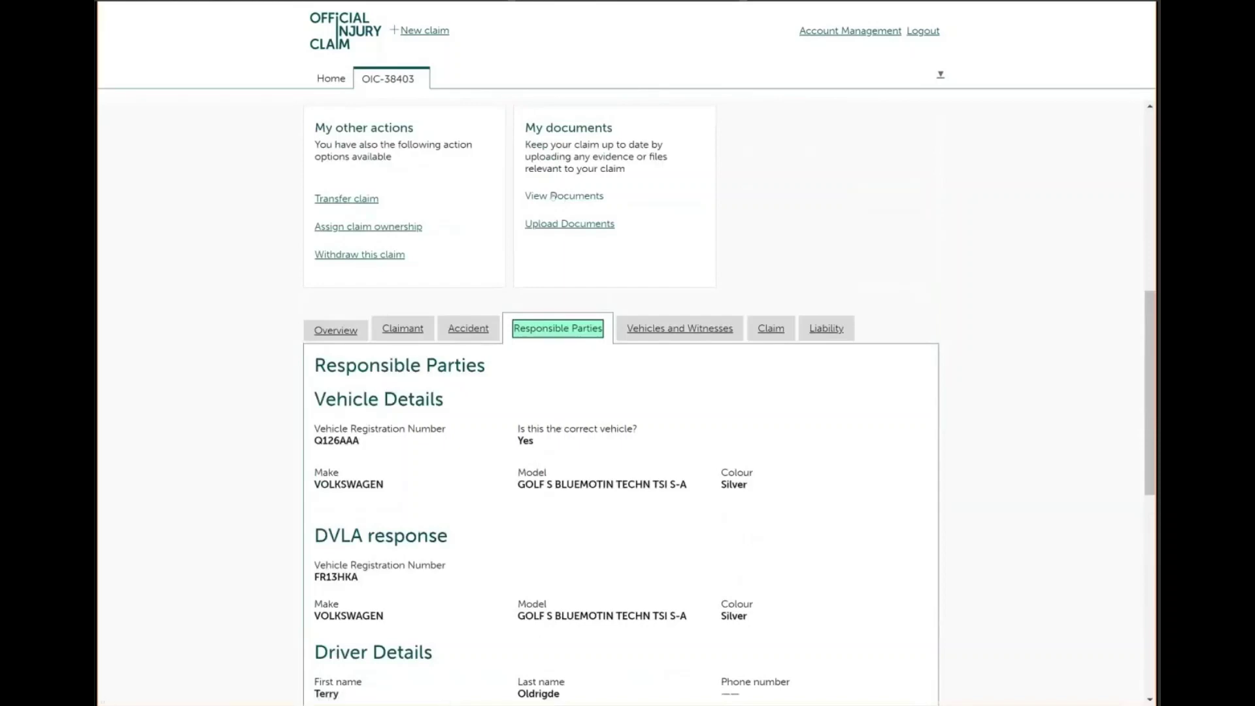
left_click(554, 196)
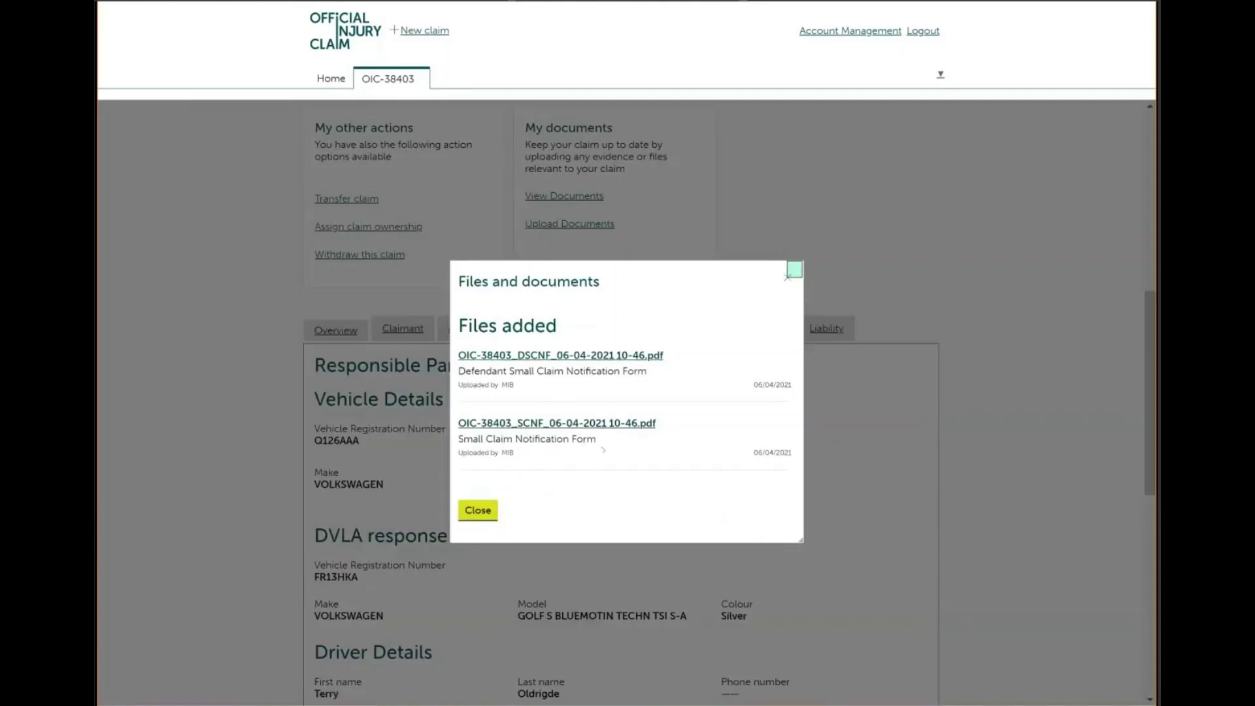
left_click(478, 511)
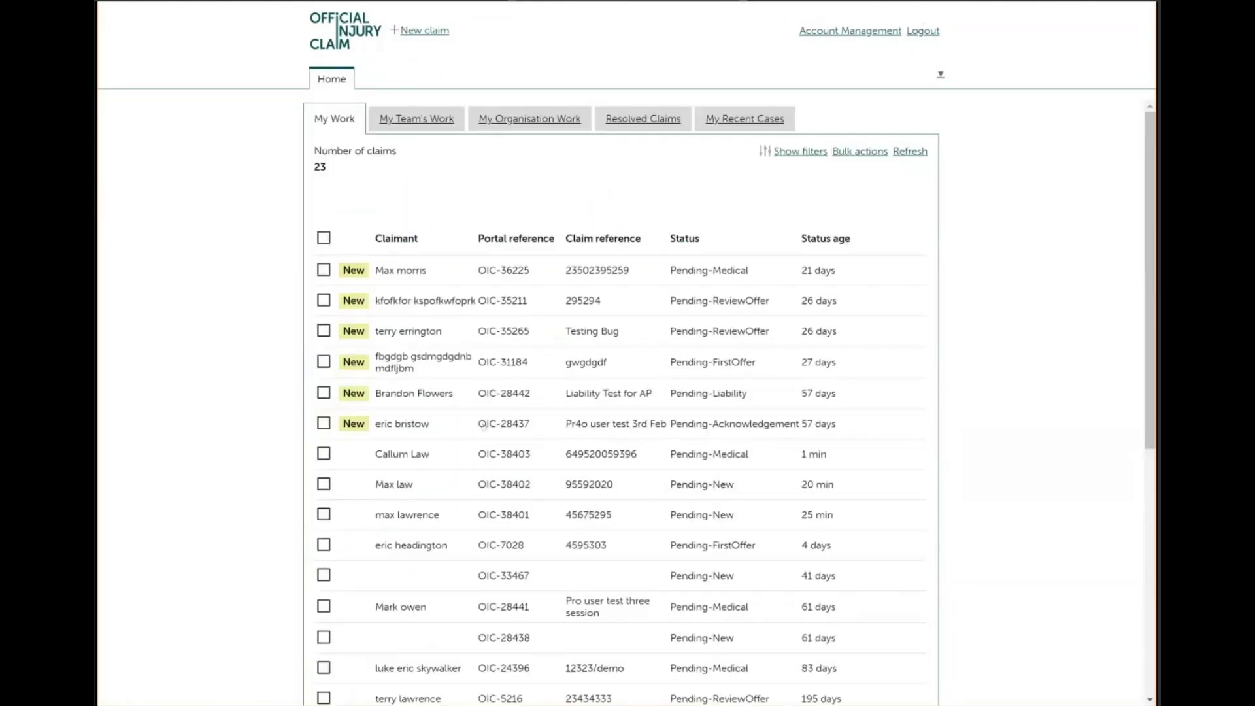
left_click(412, 457)
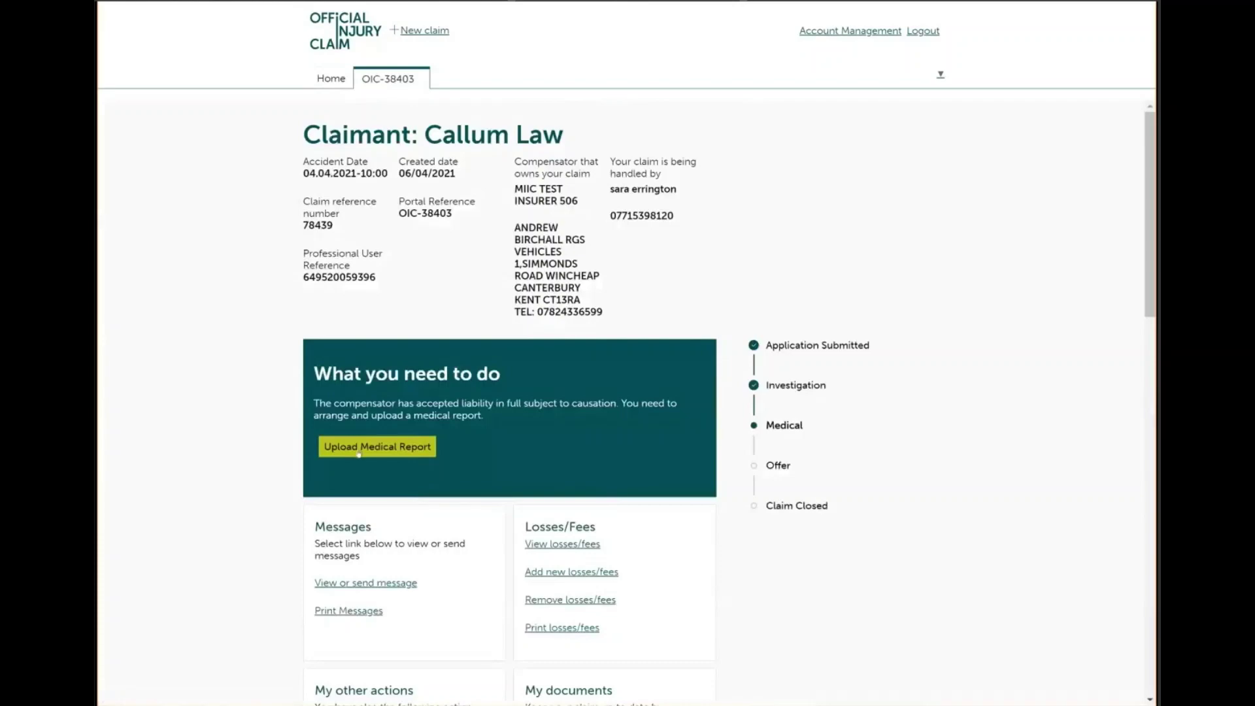
scroll(621, 392, "down", 3)
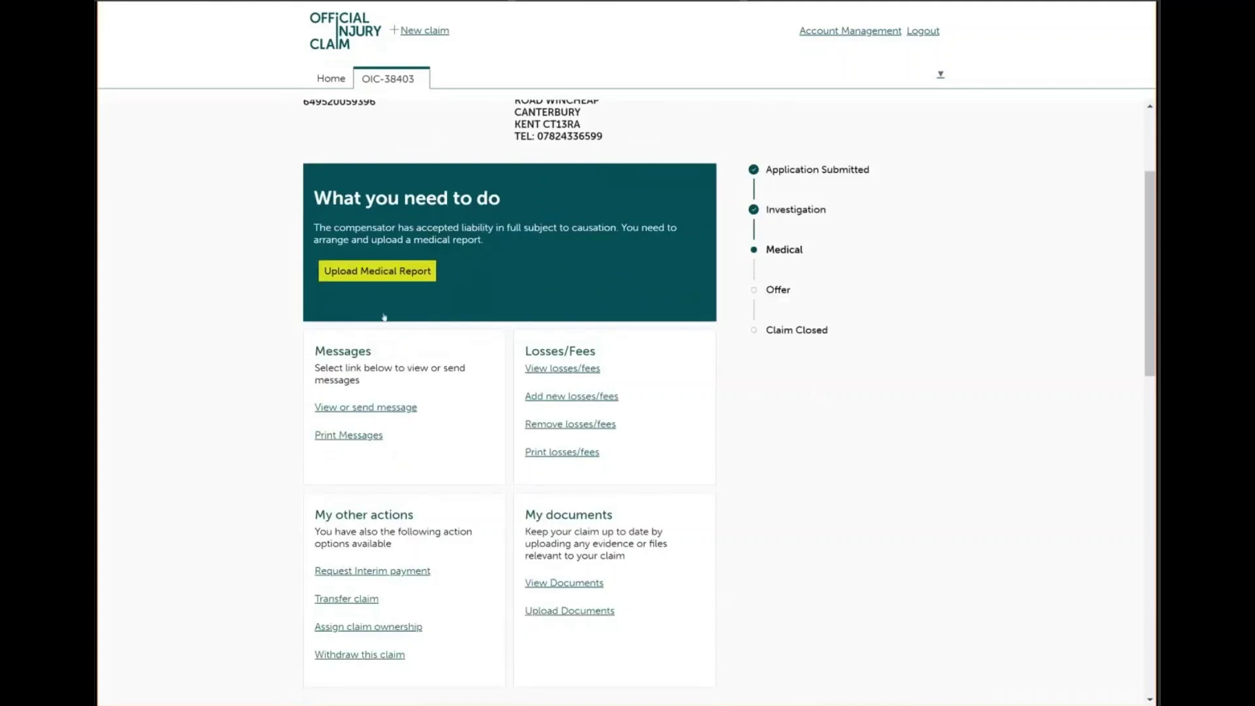
left_click(385, 277)
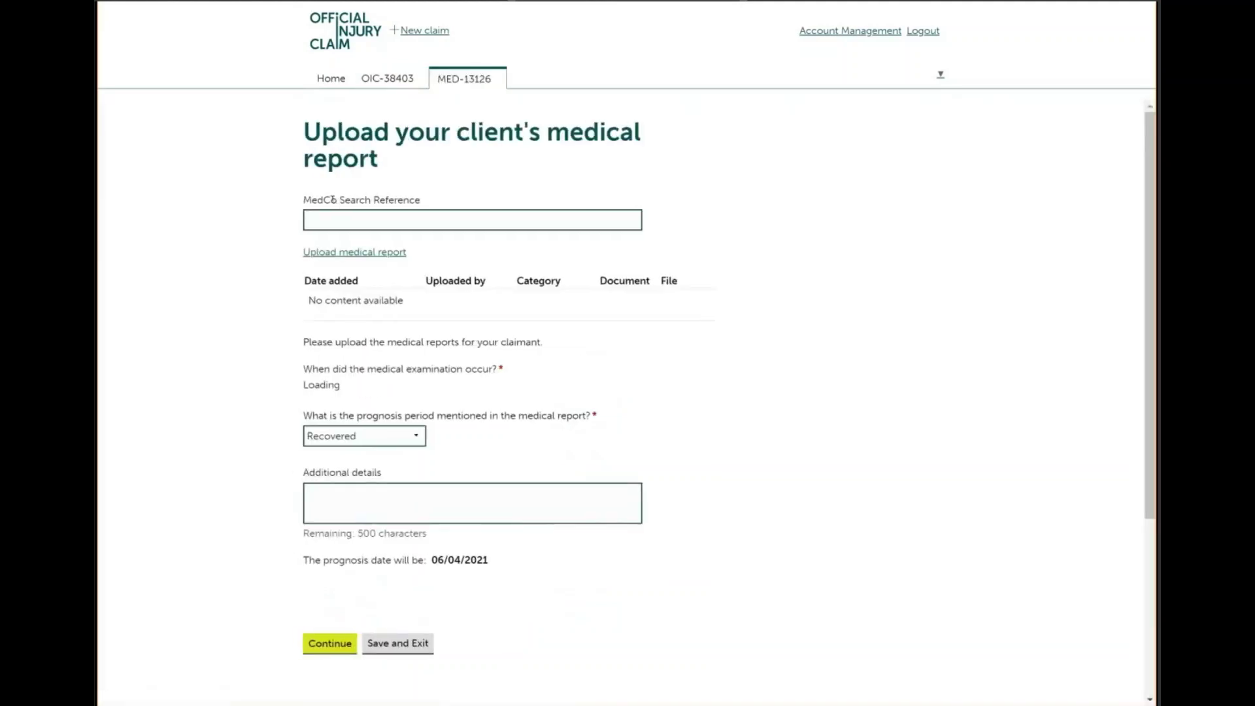
left_click(333, 215)
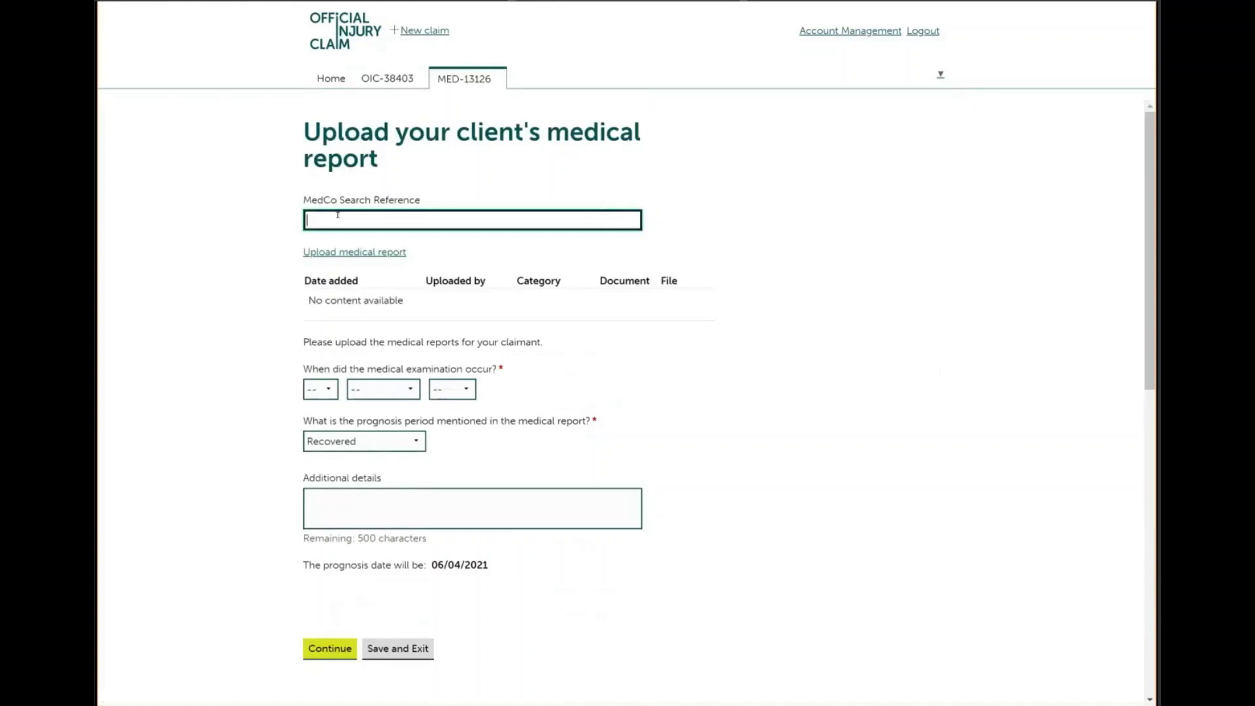
type("65786")
left_click(353, 253)
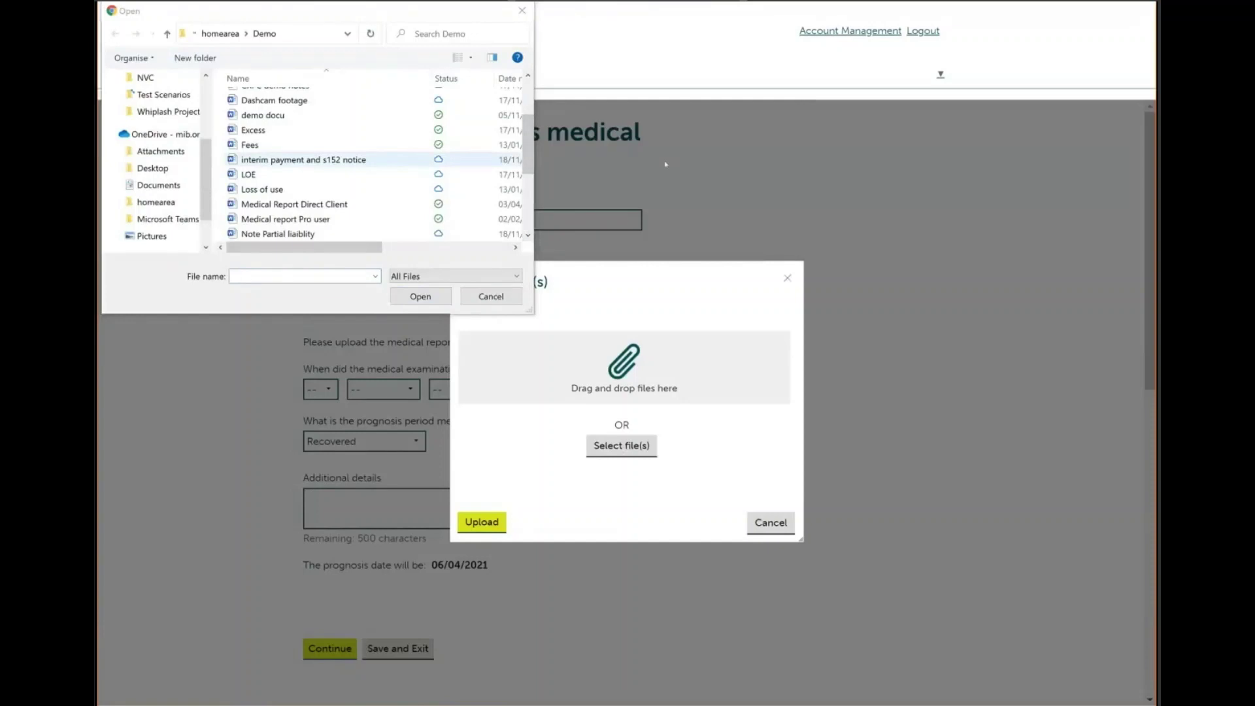
double_click(302, 203)
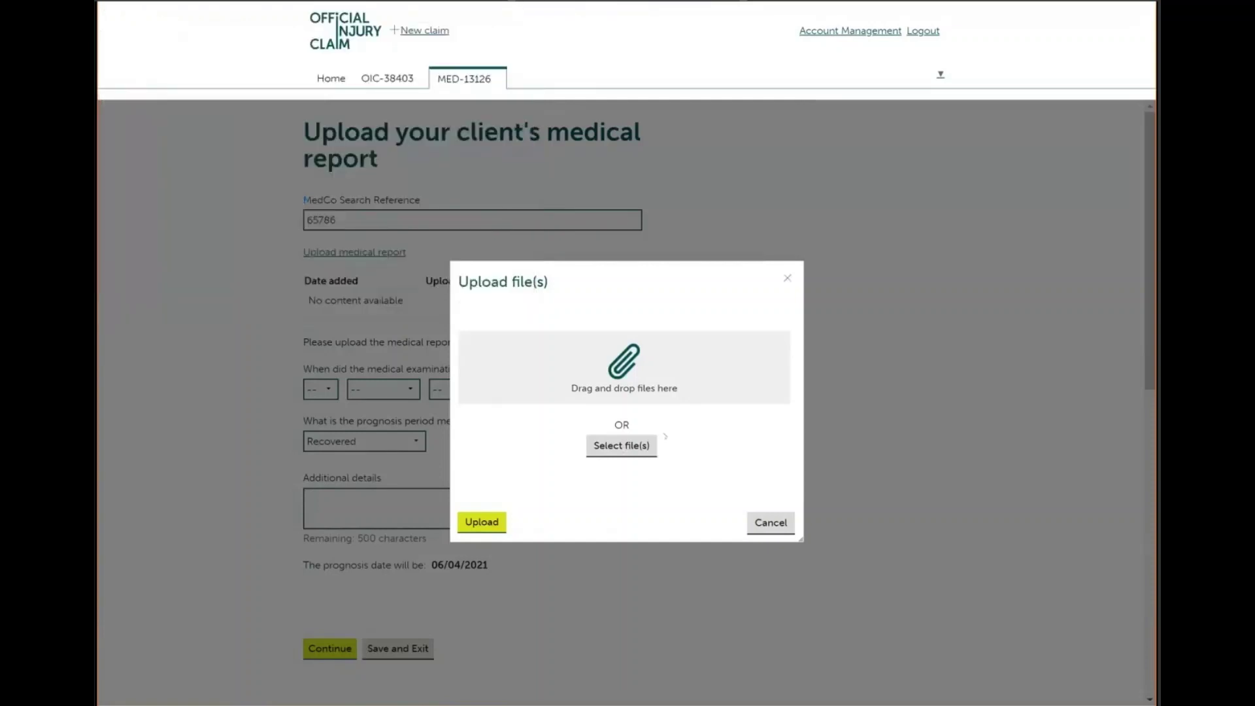
left_click(729, 482)
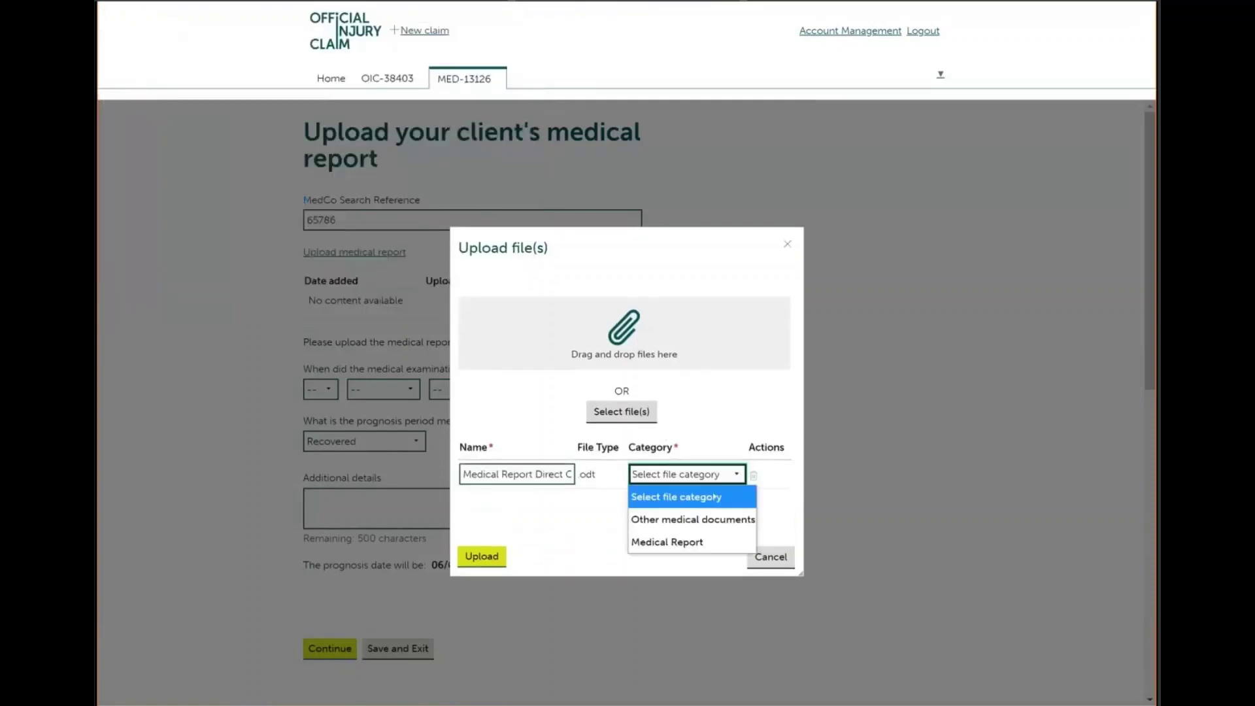
left_click(682, 543)
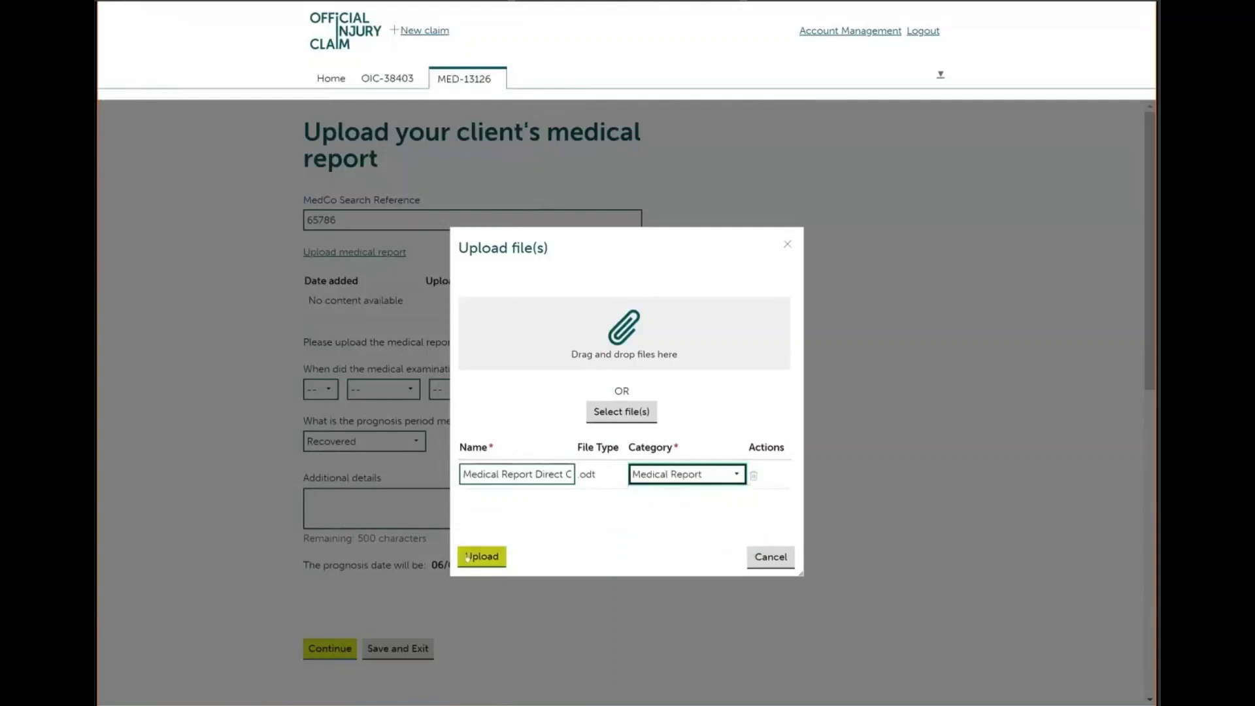
left_click(468, 557)
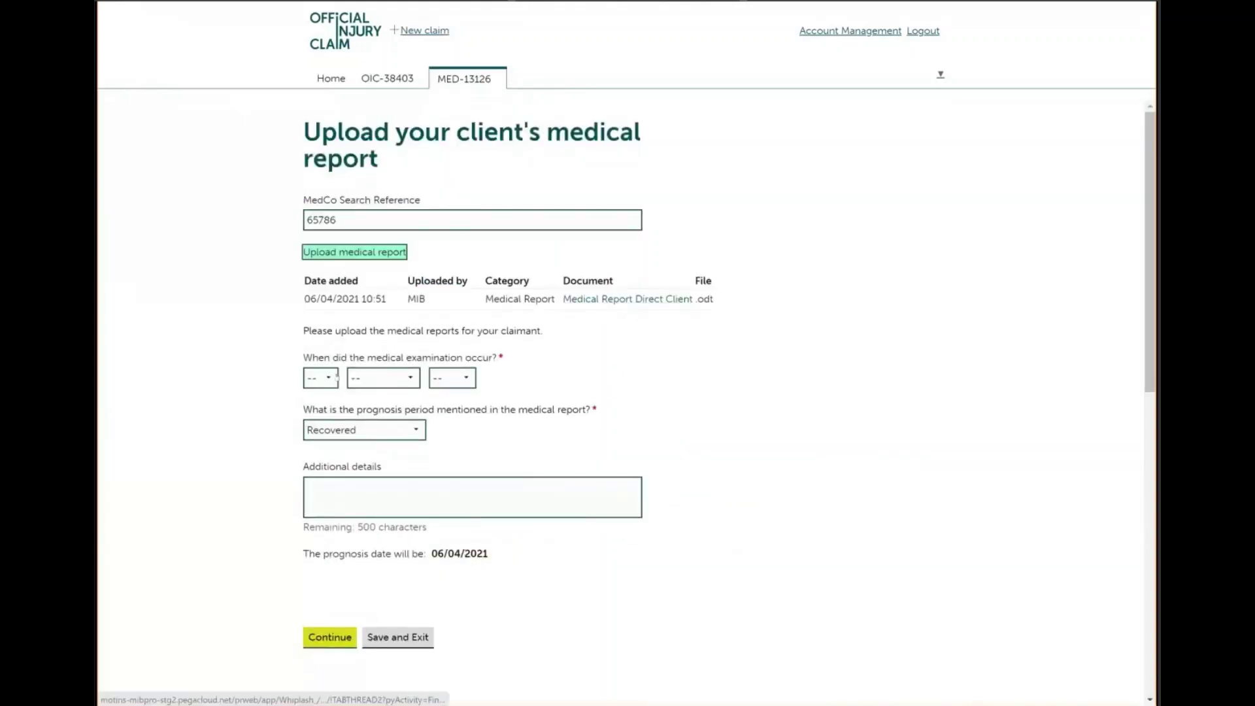
Set the medical examination date to 6 April 2021
left_click(330, 379)
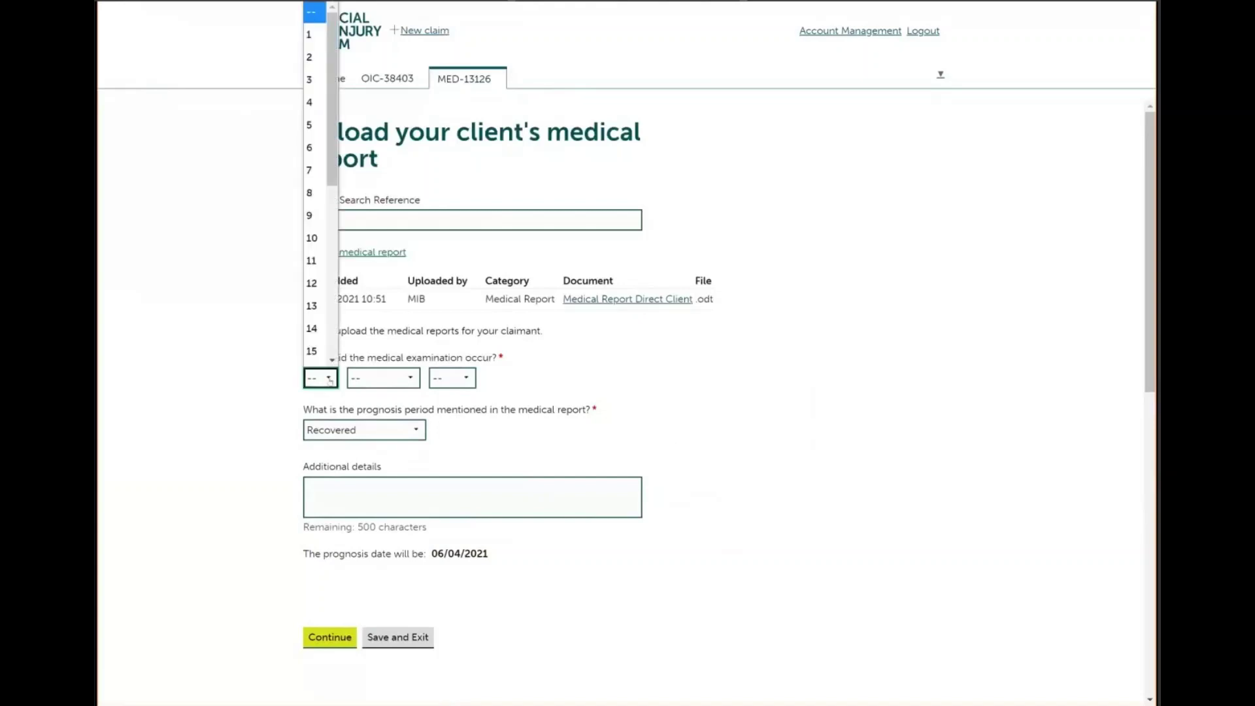
left_click(311, 146)
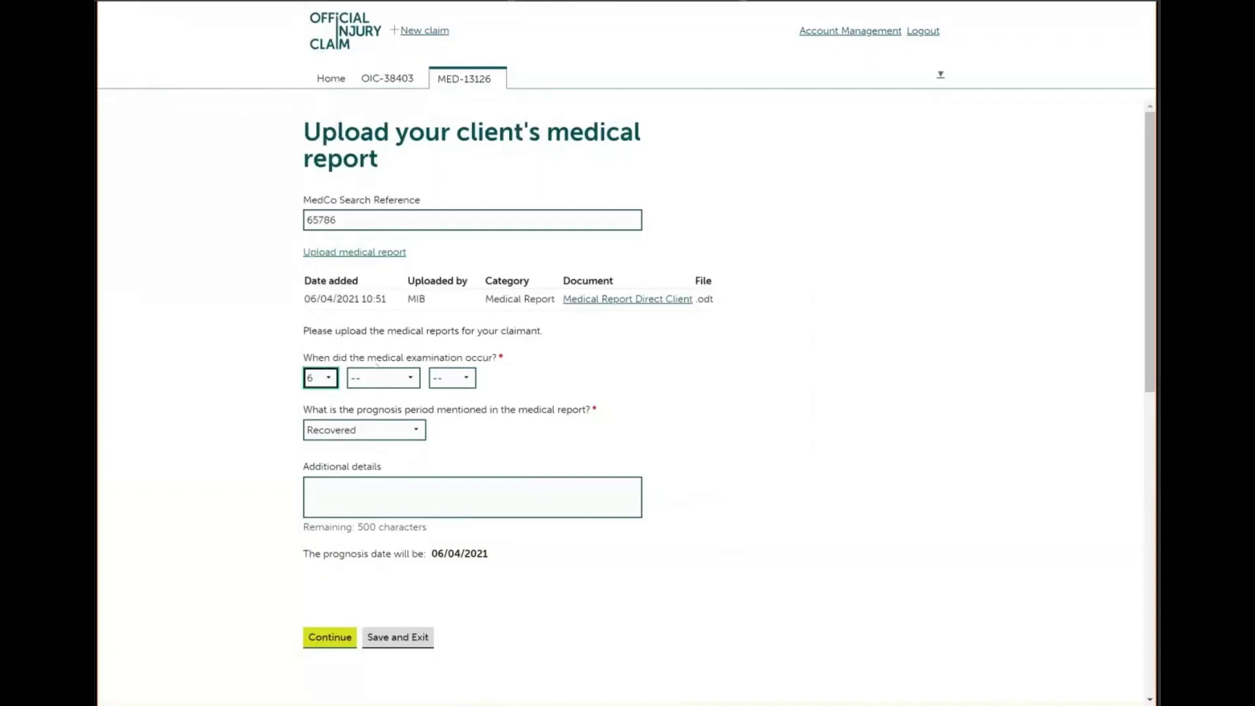
left_click(378, 379)
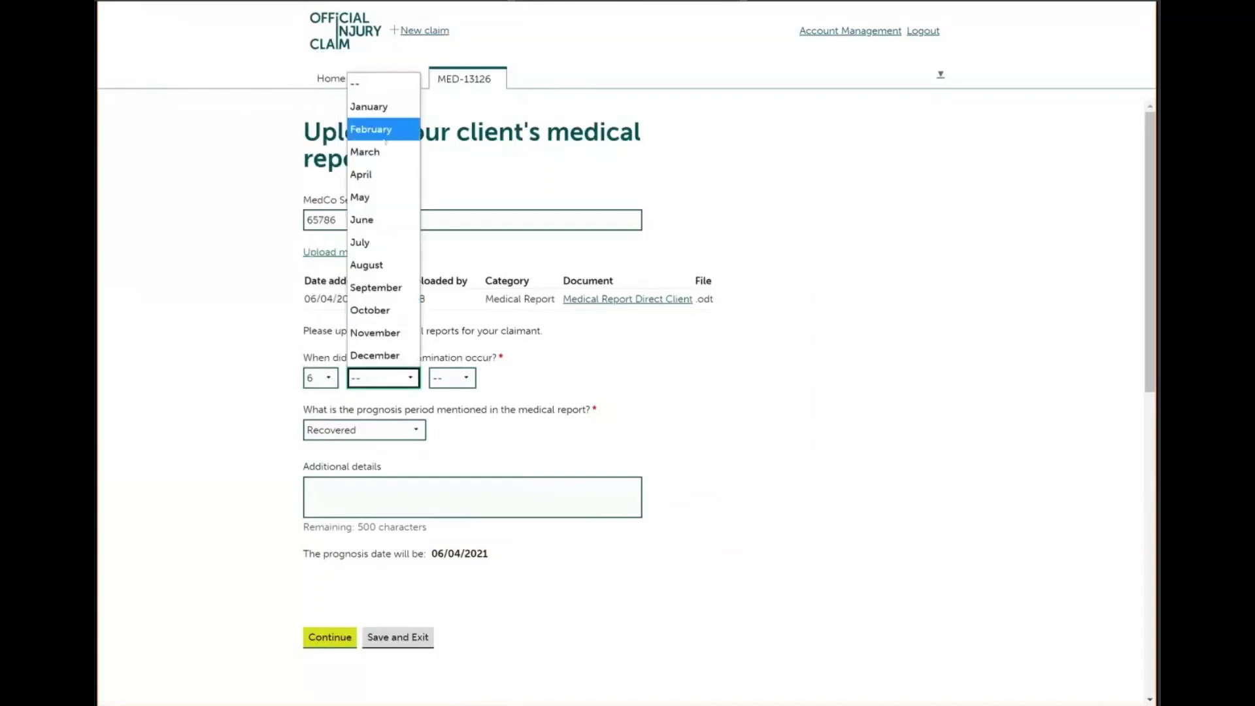
left_click(381, 176)
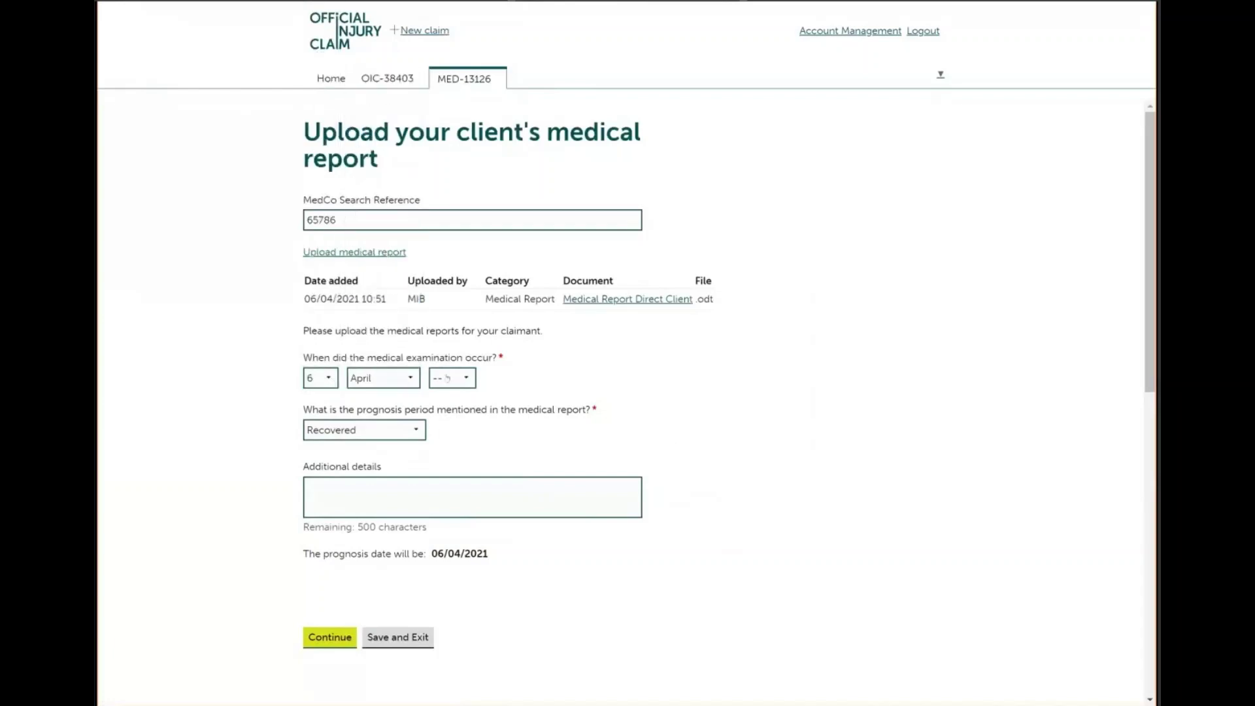
left_click(447, 378)
left_click(450, 467)
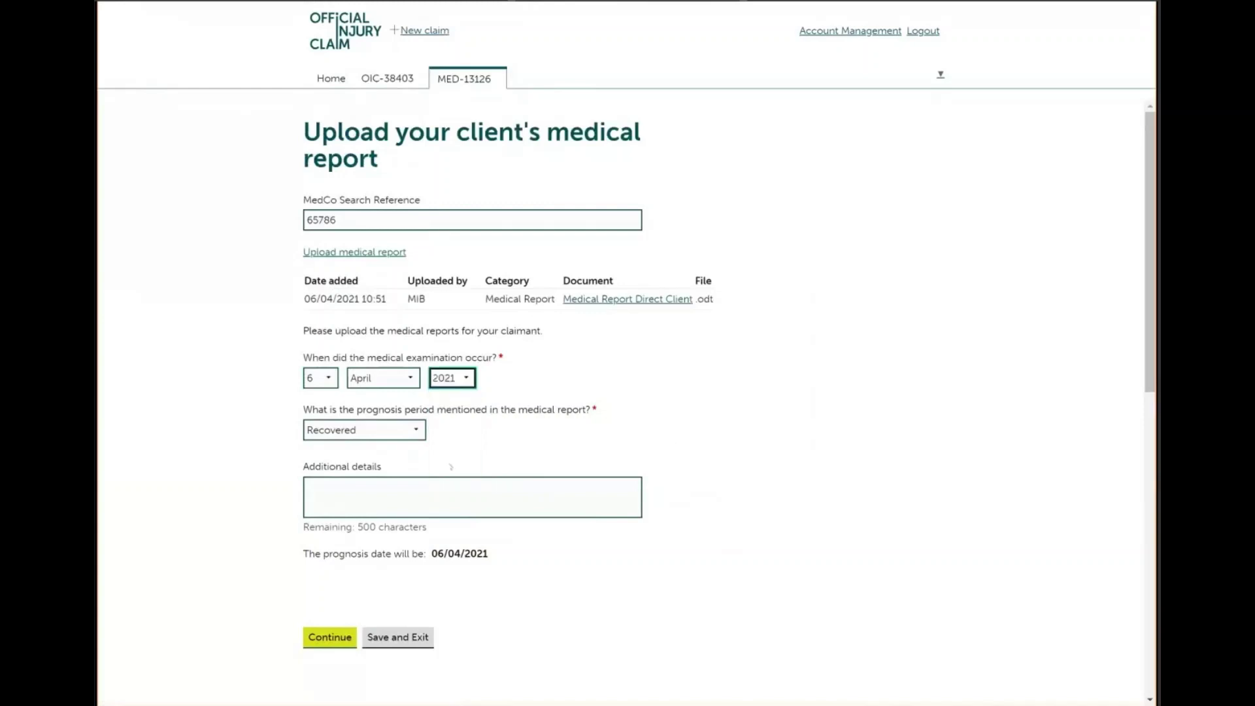
Choose a 7-month prognosis counted from the date of accident and continue
left_click(417, 431)
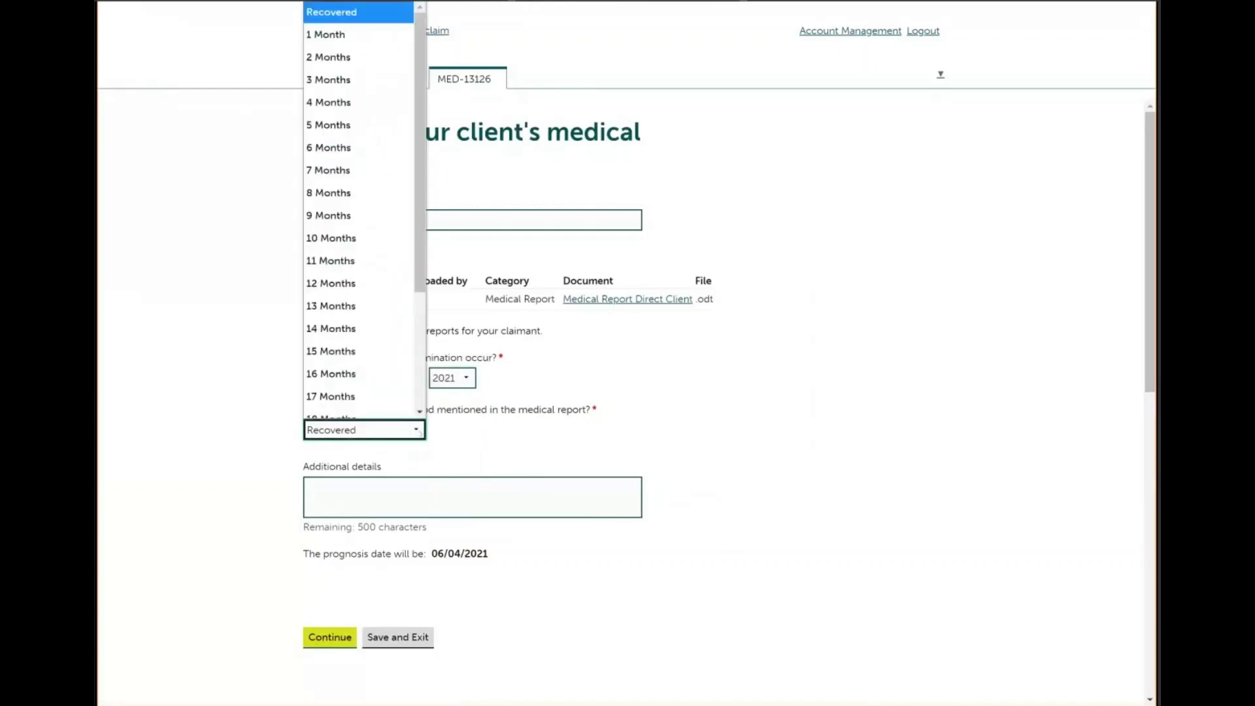
left_click(358, 169)
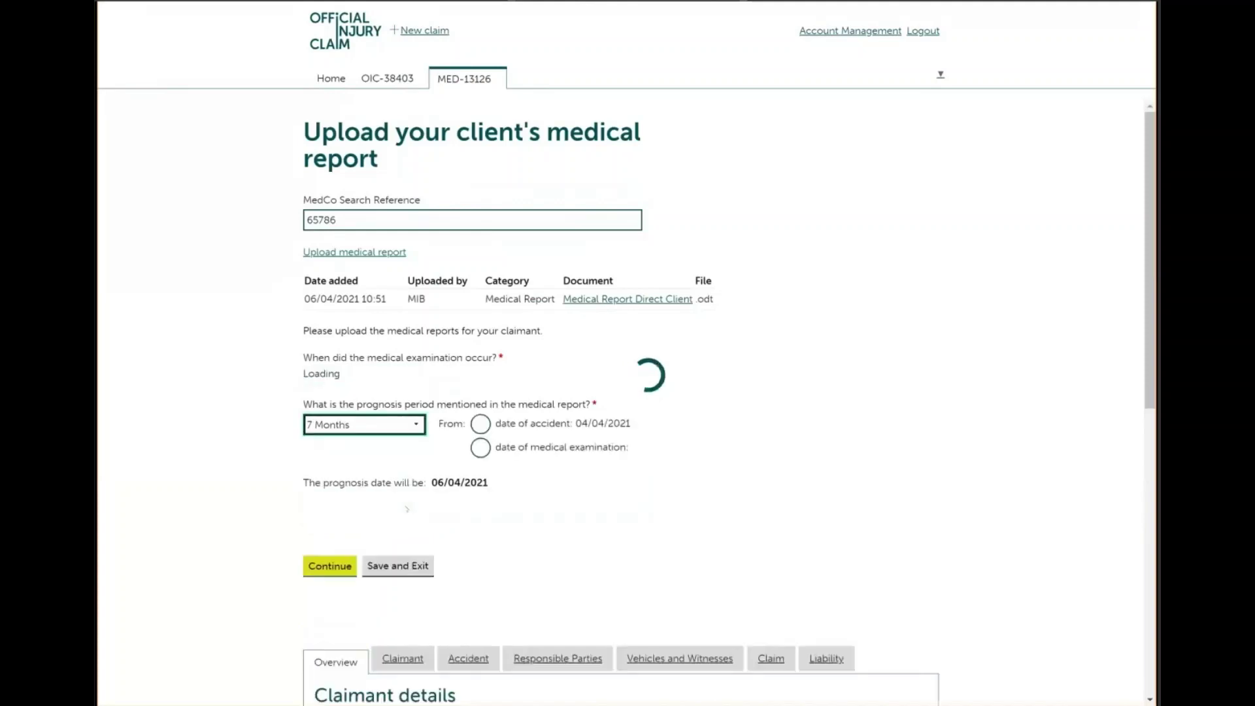
left_click(481, 428)
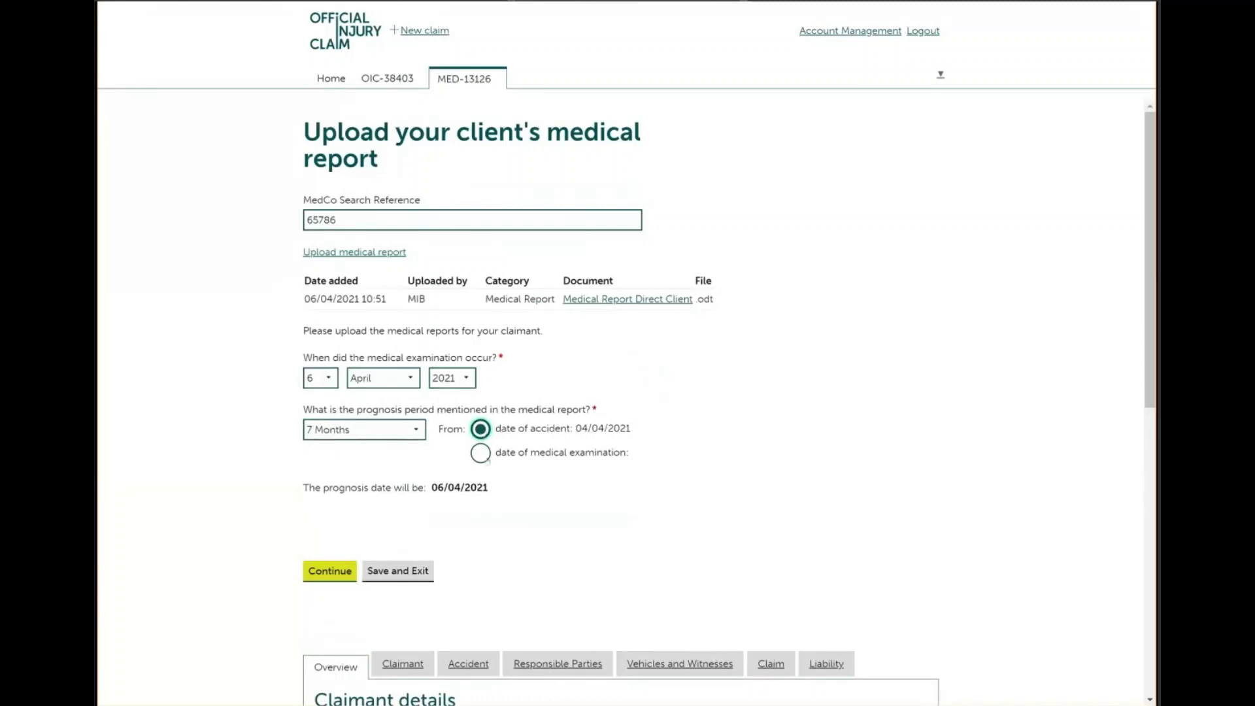
left_click(330, 571)
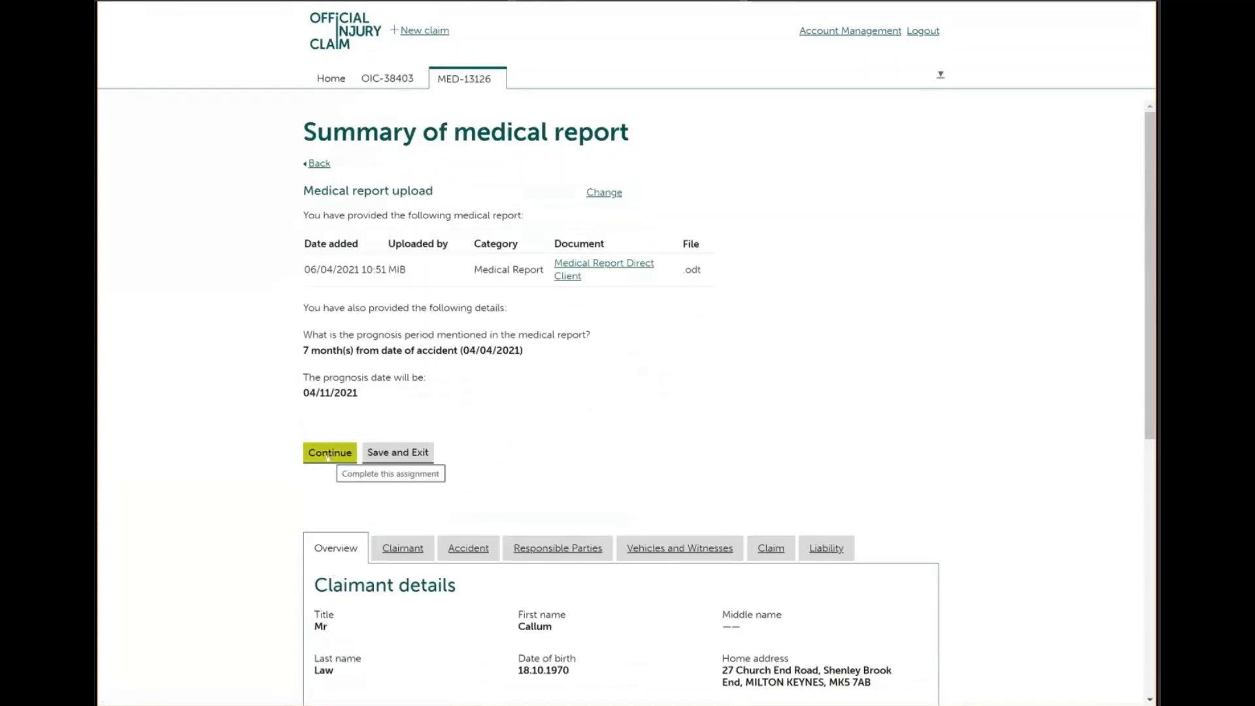
Accept the medical report summary, choose 'Proceed to offer' and confirm it
left_click(328, 457)
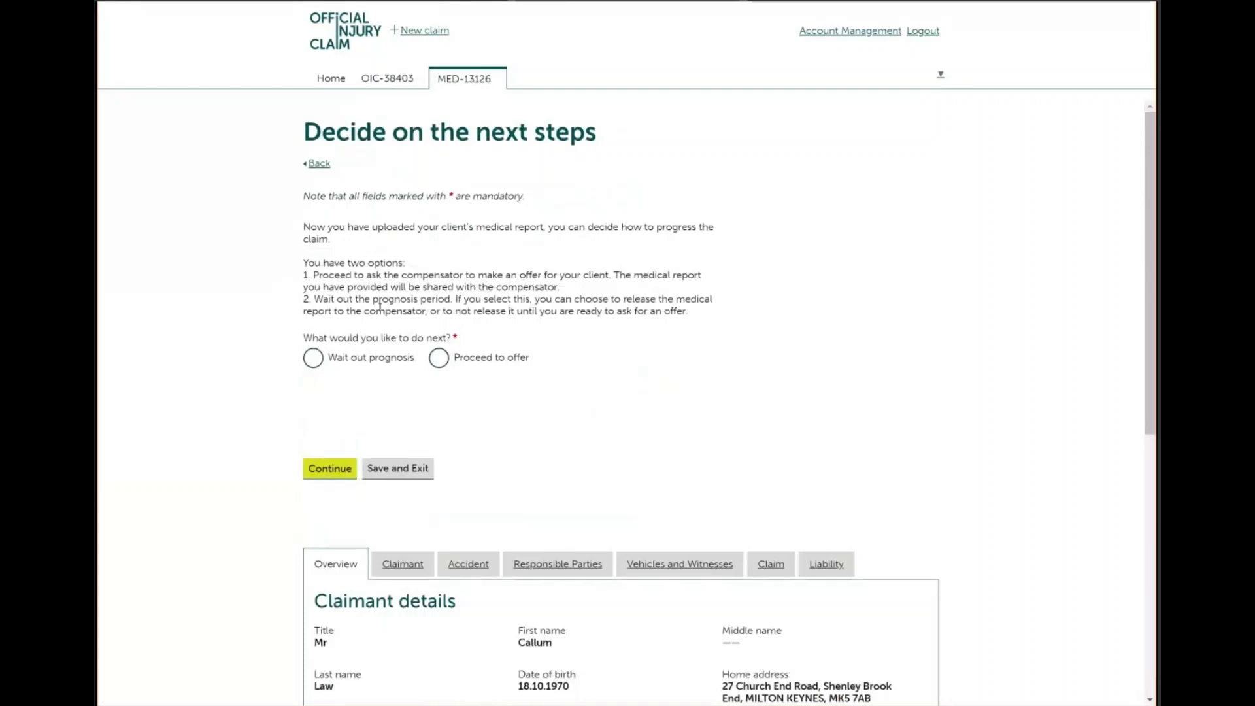
left_click(438, 358)
left_click(330, 470)
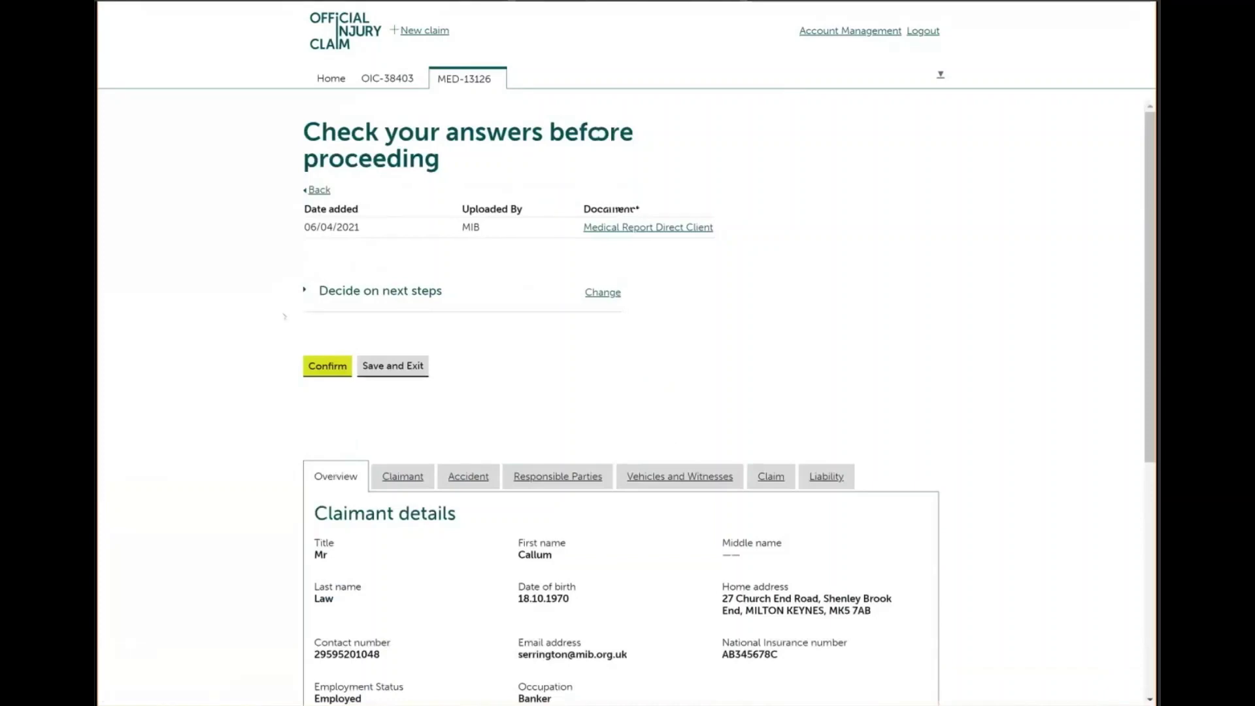
left_click(321, 368)
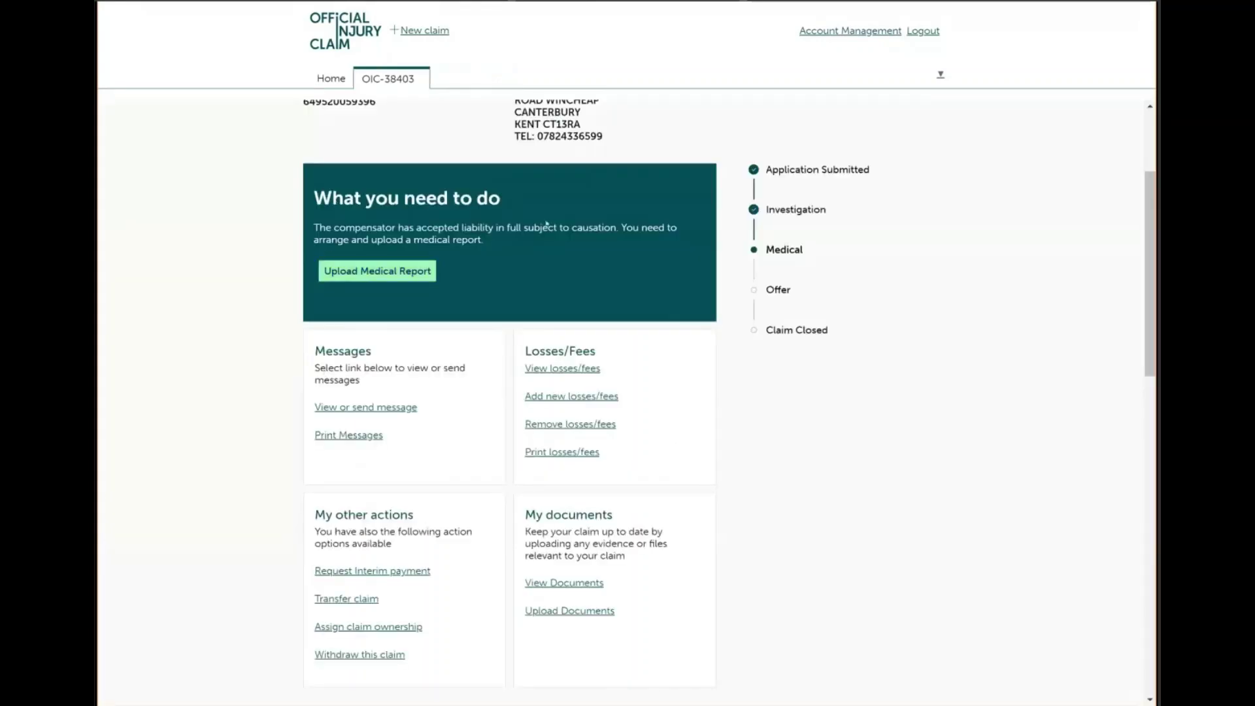
Add a non-ongoing £125 treatment costs loss described 'treatement', with evidence available
left_click(586, 396)
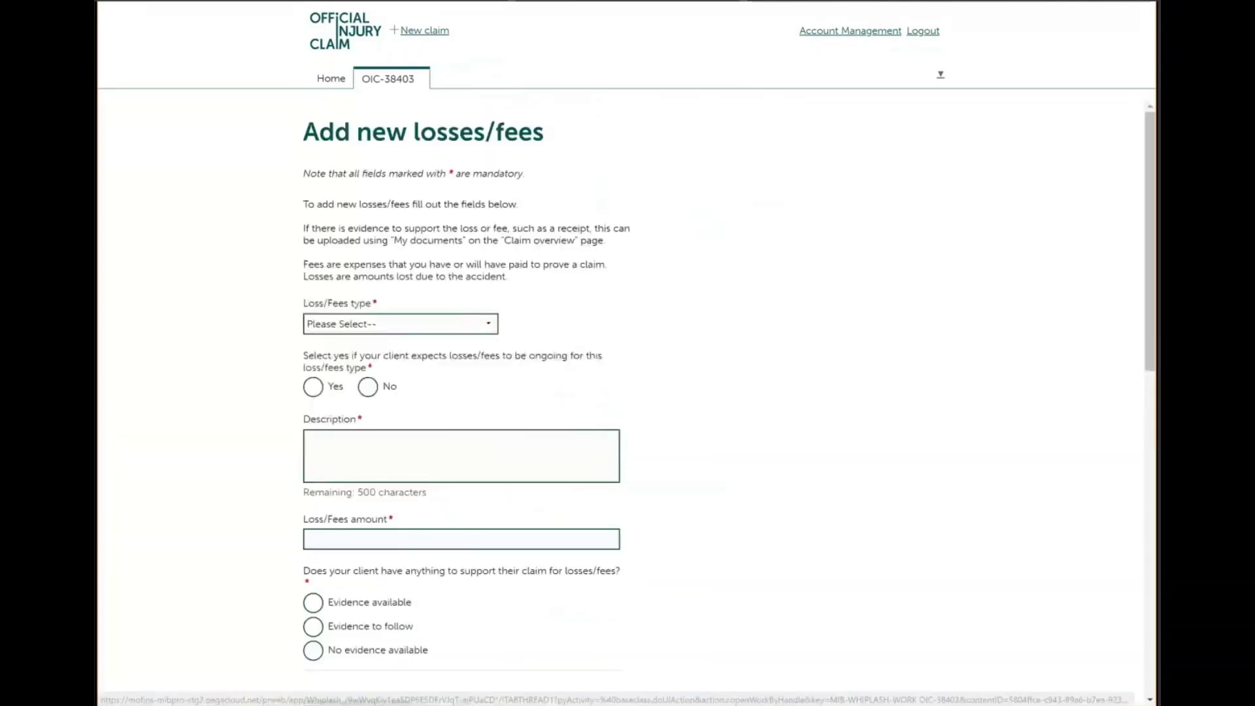
left_click(356, 325)
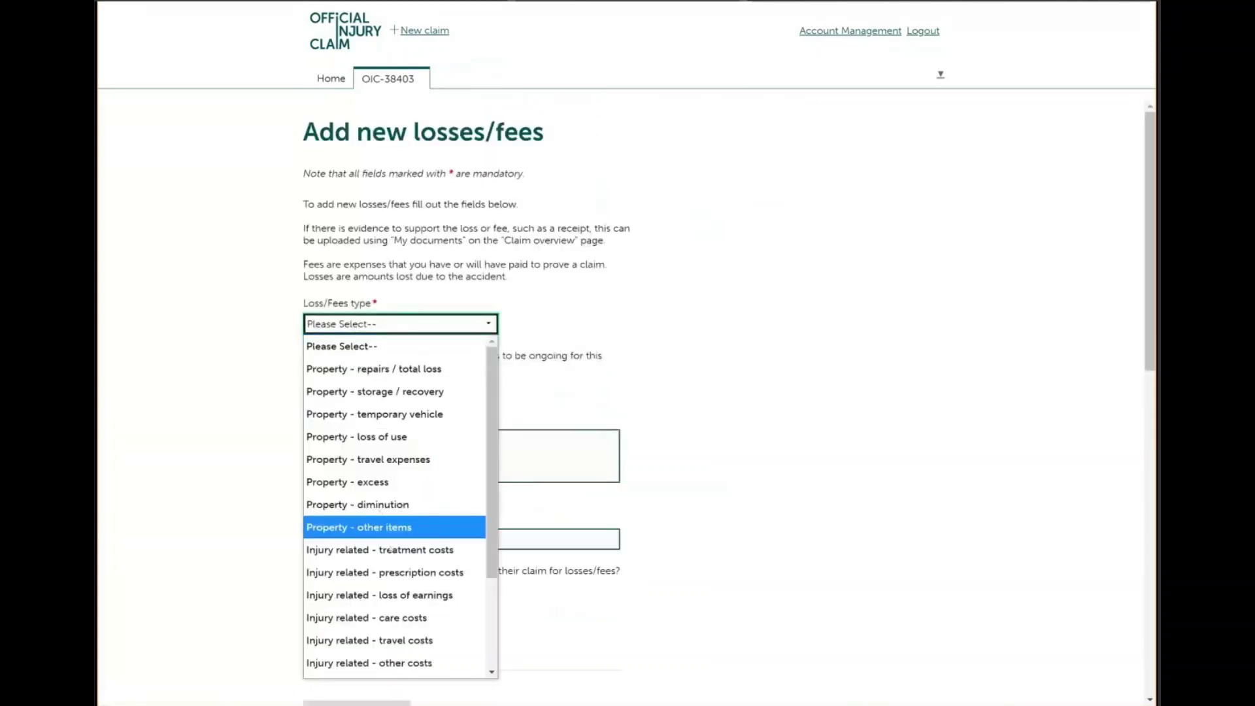
left_click(390, 549)
left_click(366, 389)
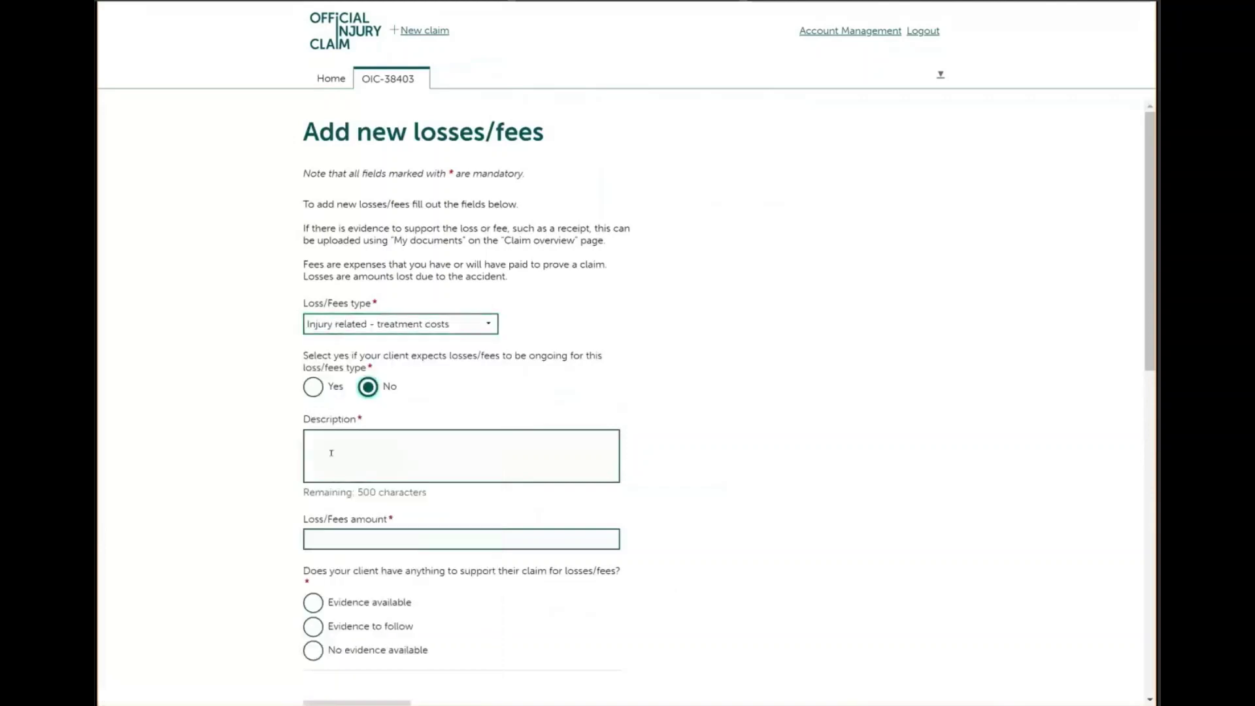
left_click(328, 456)
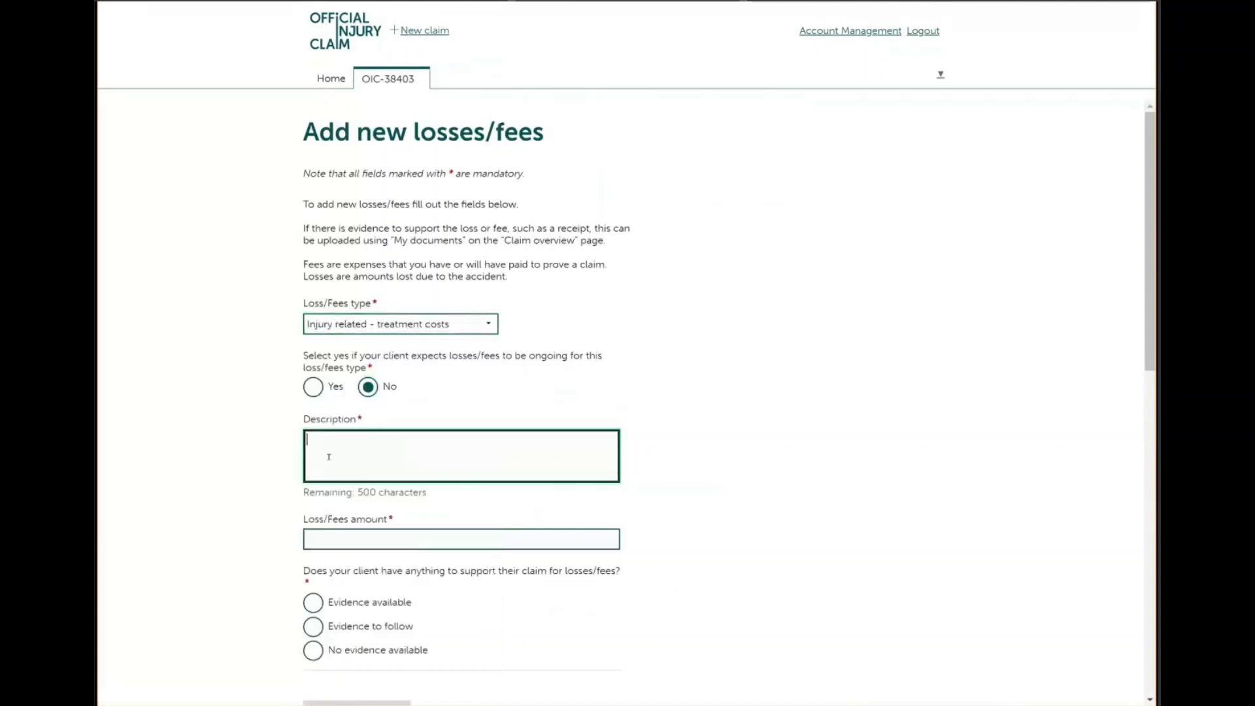
type("treatement")
left_click(312, 538)
type("125")
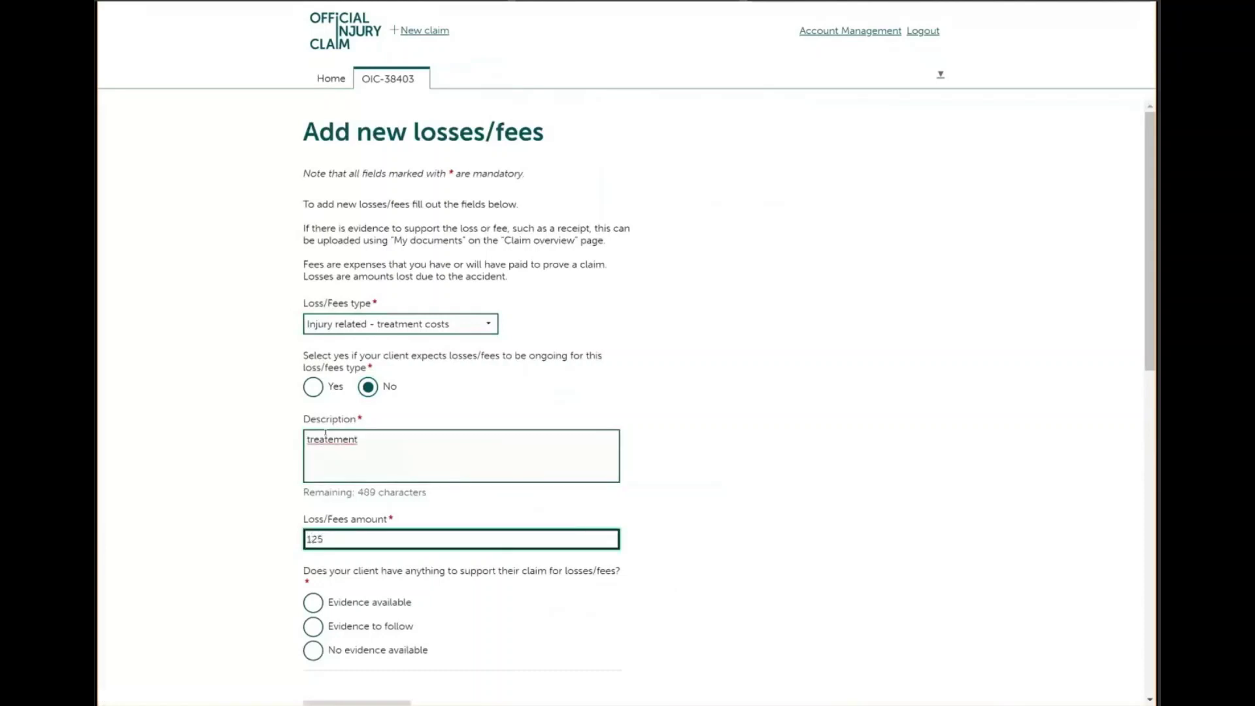
left_click(313, 602)
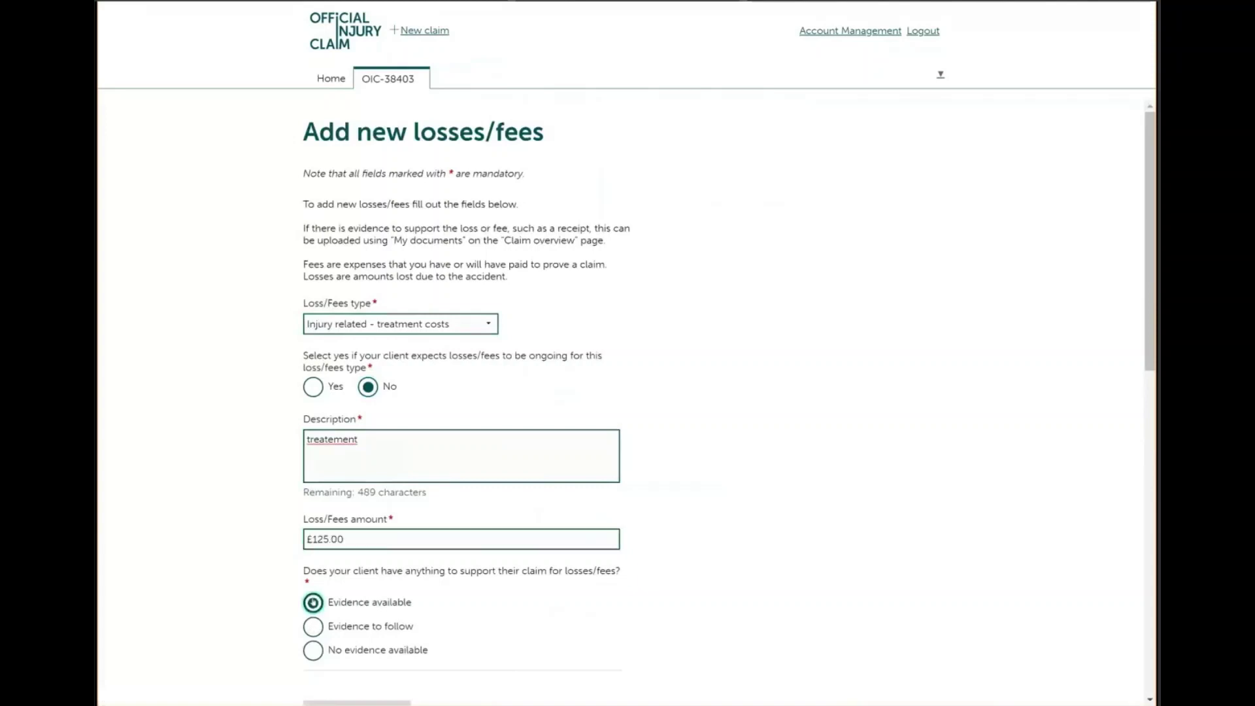
scroll(313, 600, "down", 1)
scroll(315, 600, "down", 2)
Add a non-ongoing £400.00 loss of earnings, 'days off work', with evidence, and continue
left_click(327, 556)
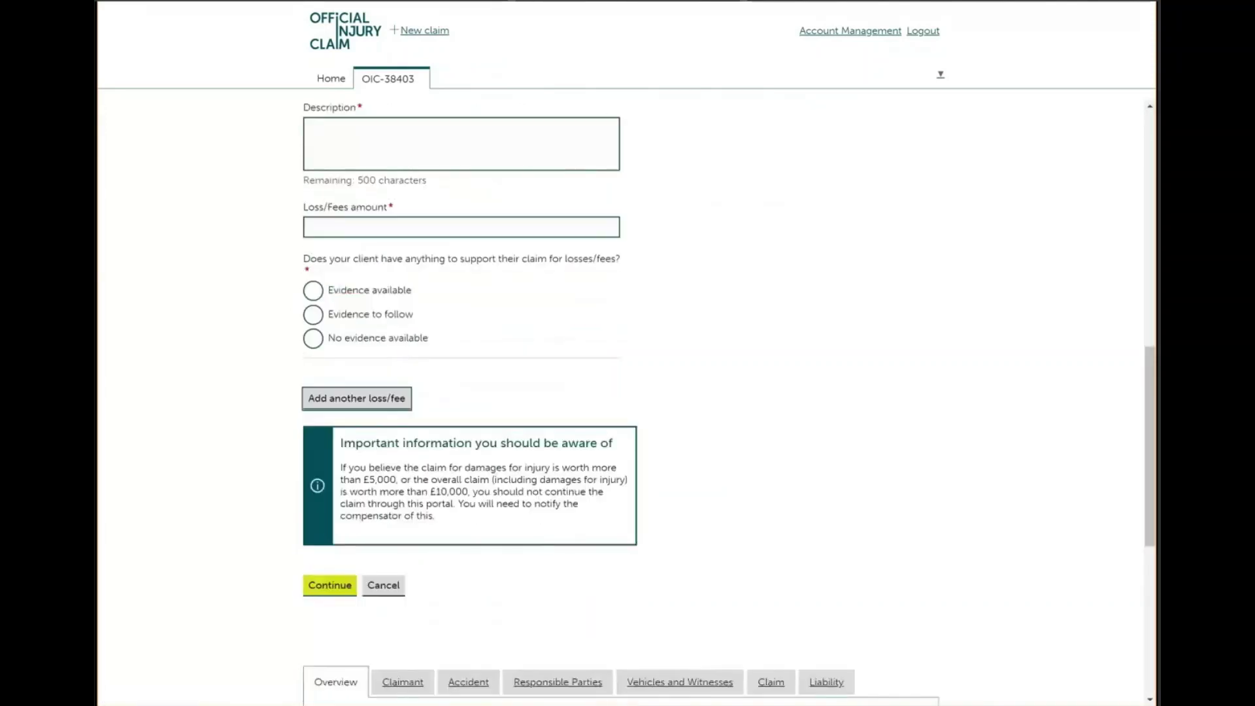
scroll(628, 392, "up", 2)
left_click(351, 106)
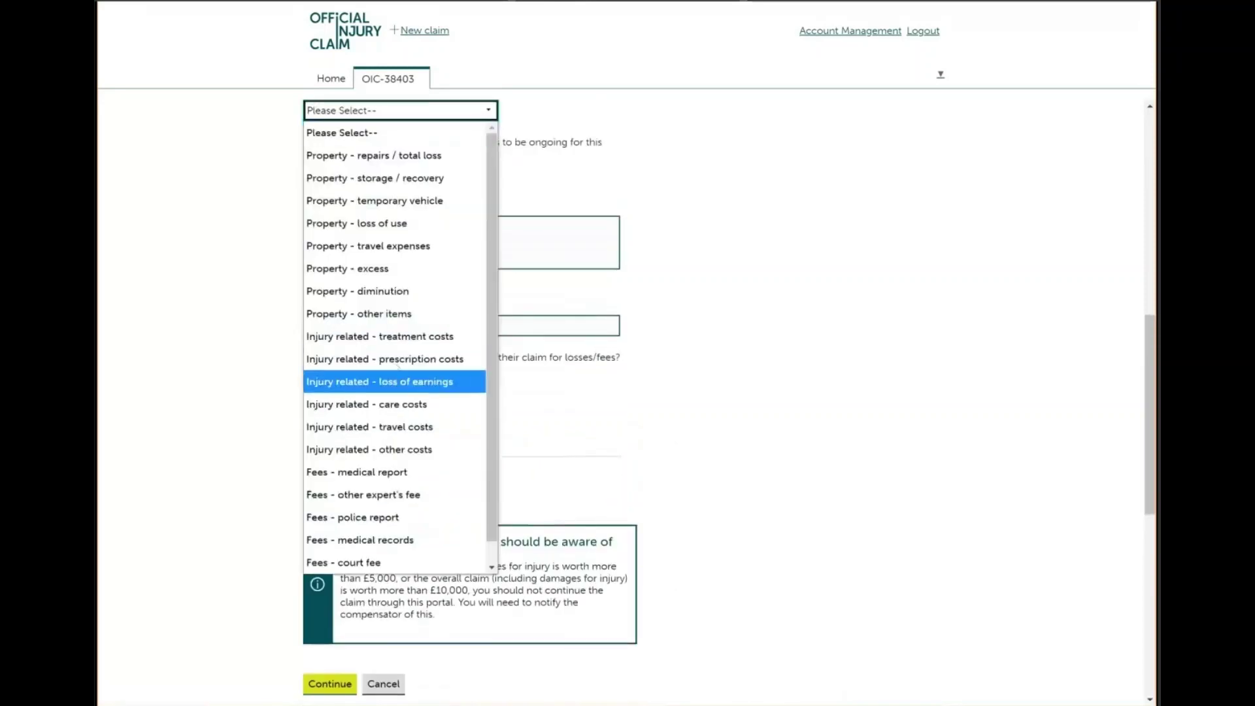
left_click(393, 381)
left_click(367, 174)
left_click(355, 219)
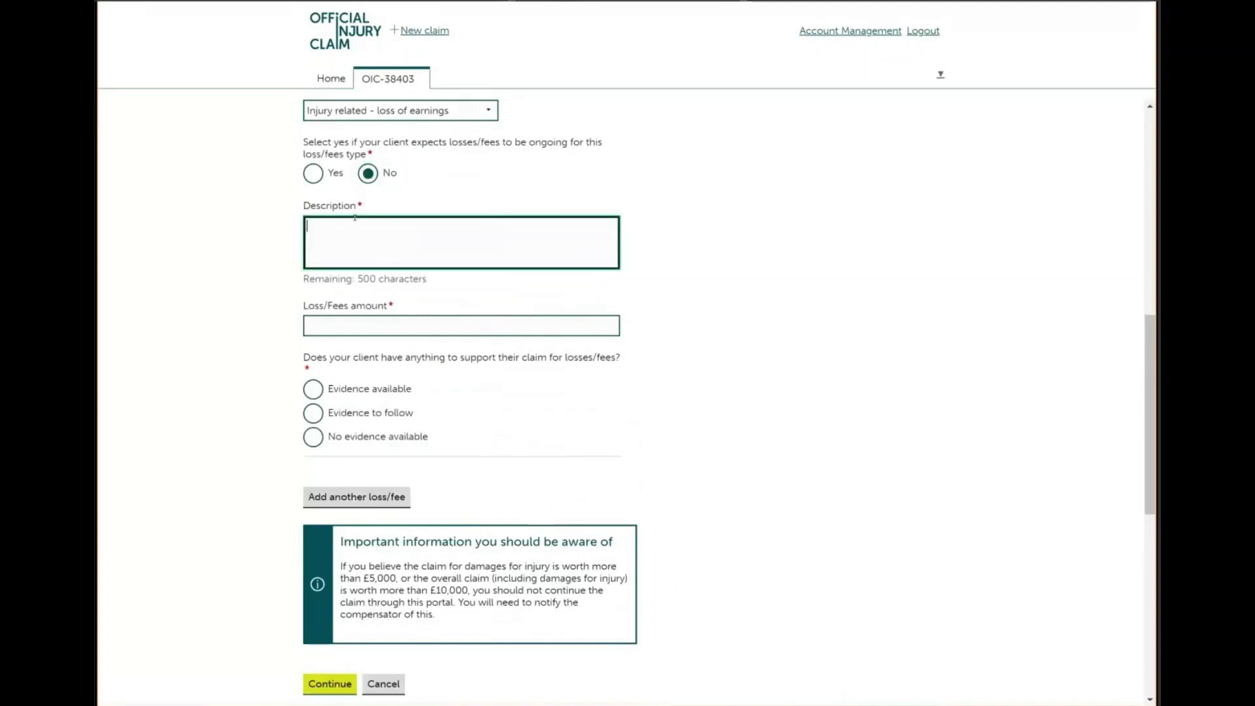
type("days off work")
left_click(341, 322)
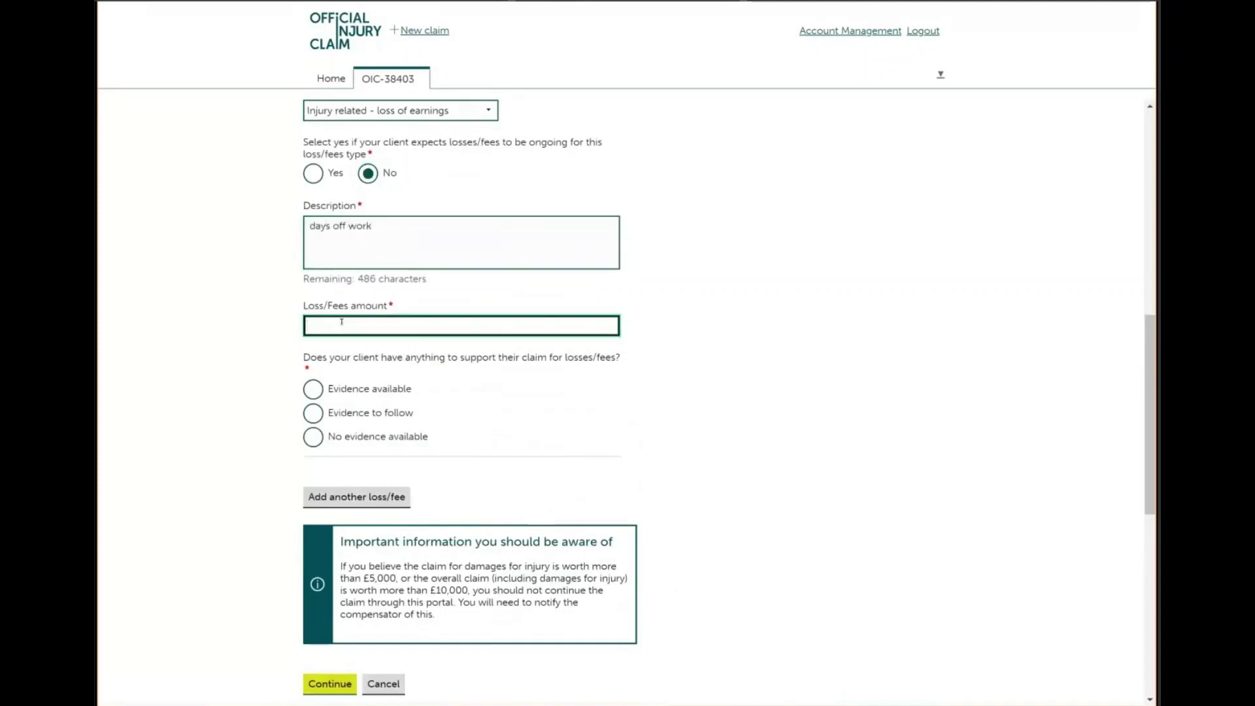
type("400.00")
left_click(312, 395)
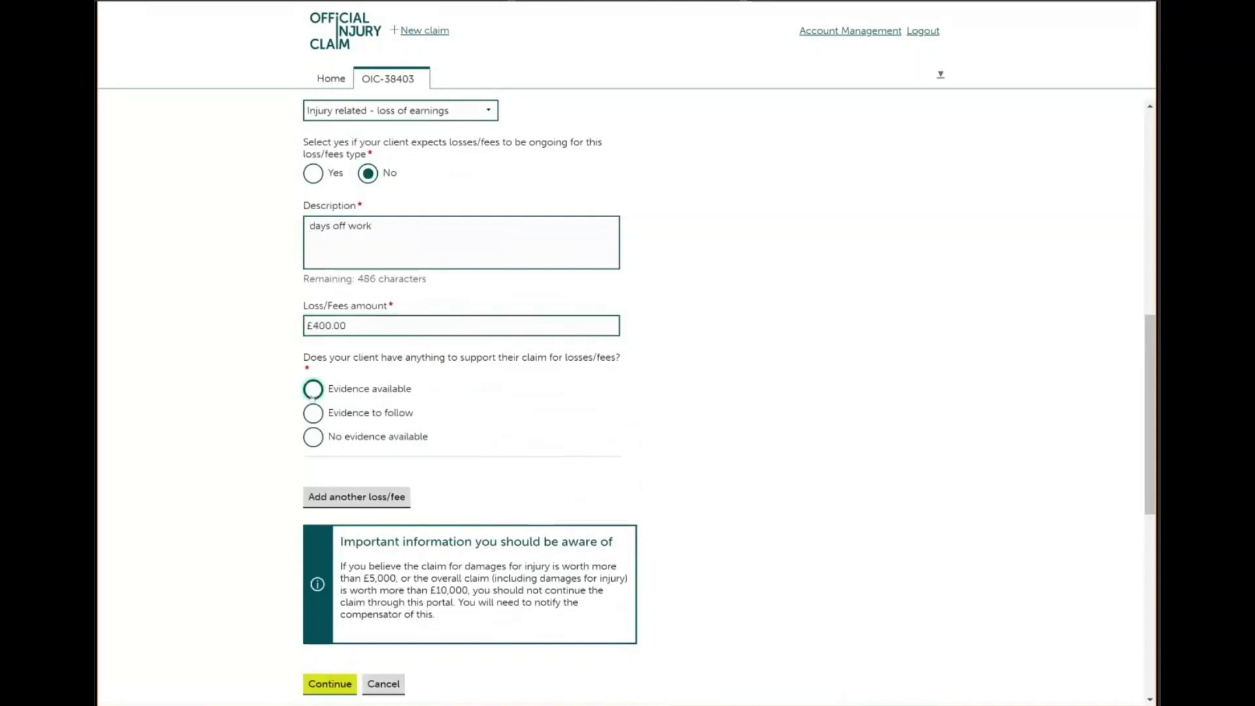
left_click(328, 685)
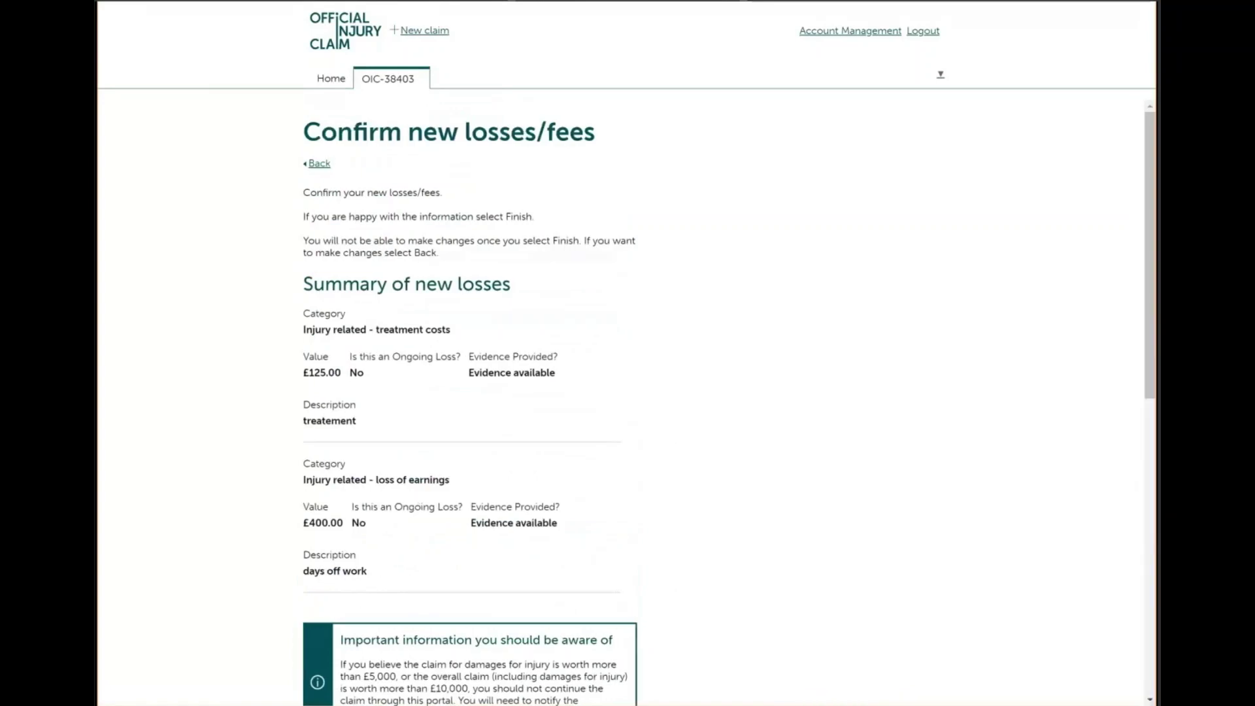
scroll(417, 502, "down", 1)
scroll(418, 502, "up", 1)
scroll(418, 502, "down", 3)
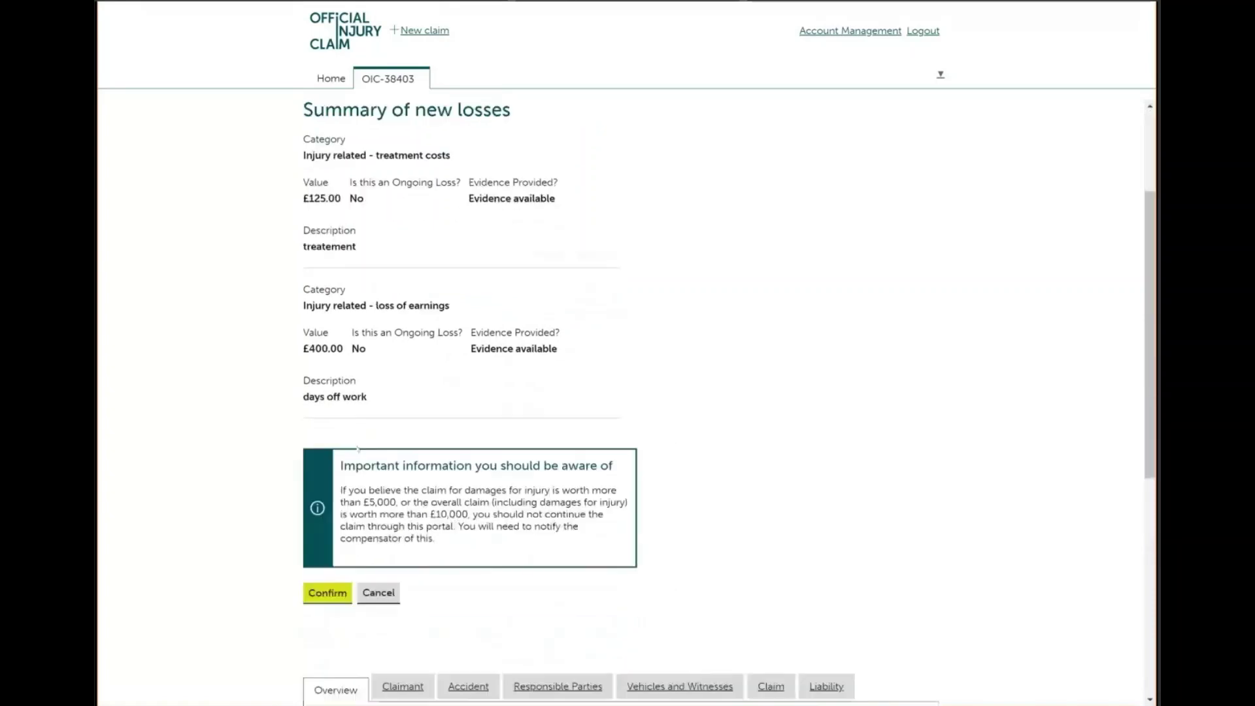
Confirm the two new losses and check the claim's recorded losses/fees list
left_click(332, 592)
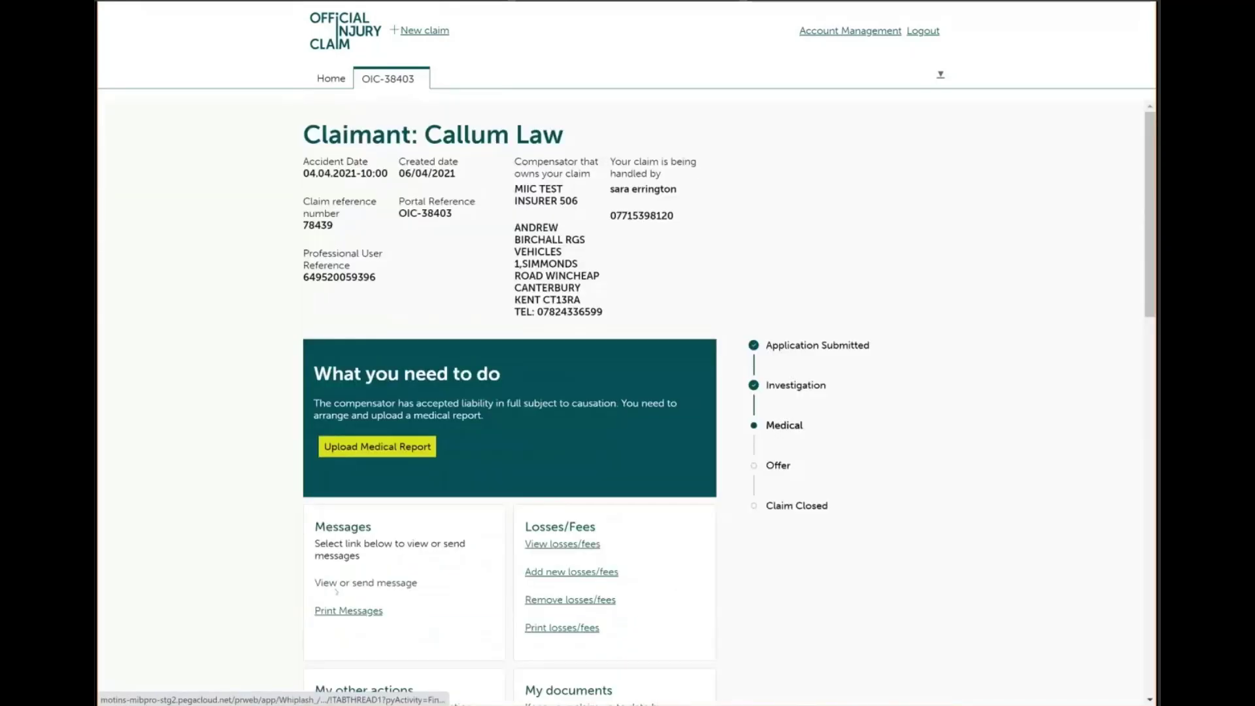
left_click(562, 544)
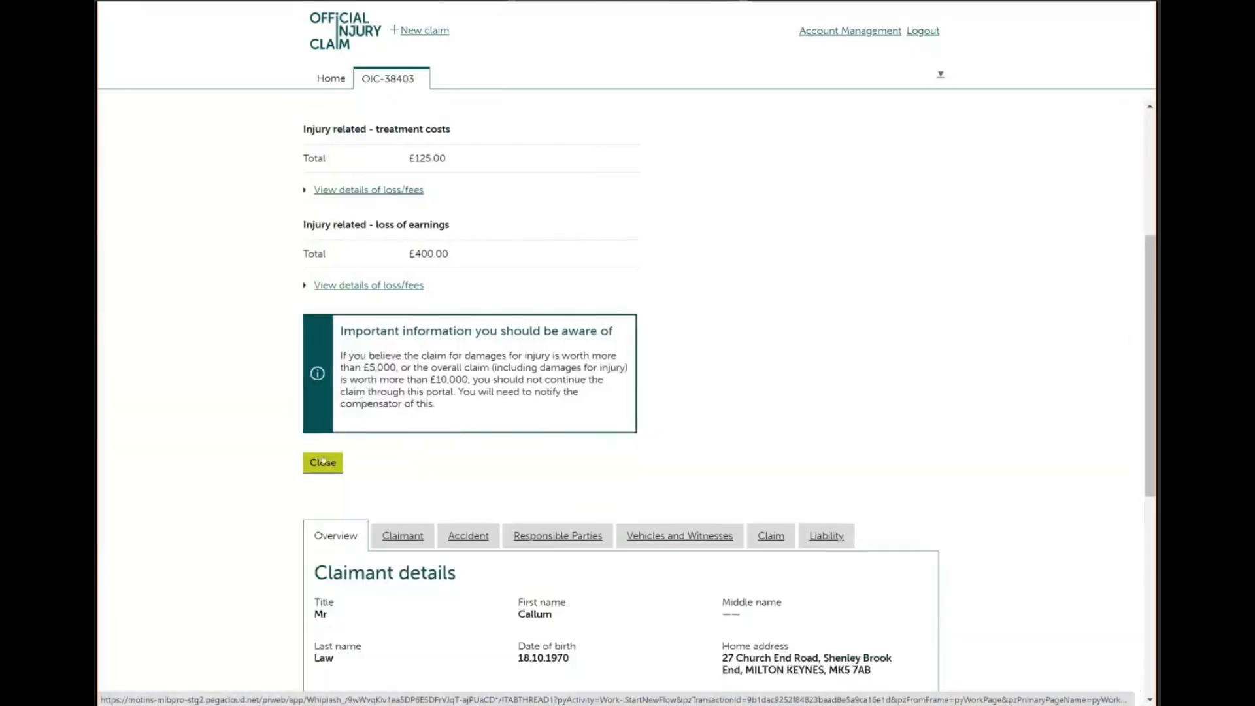
left_click(323, 462)
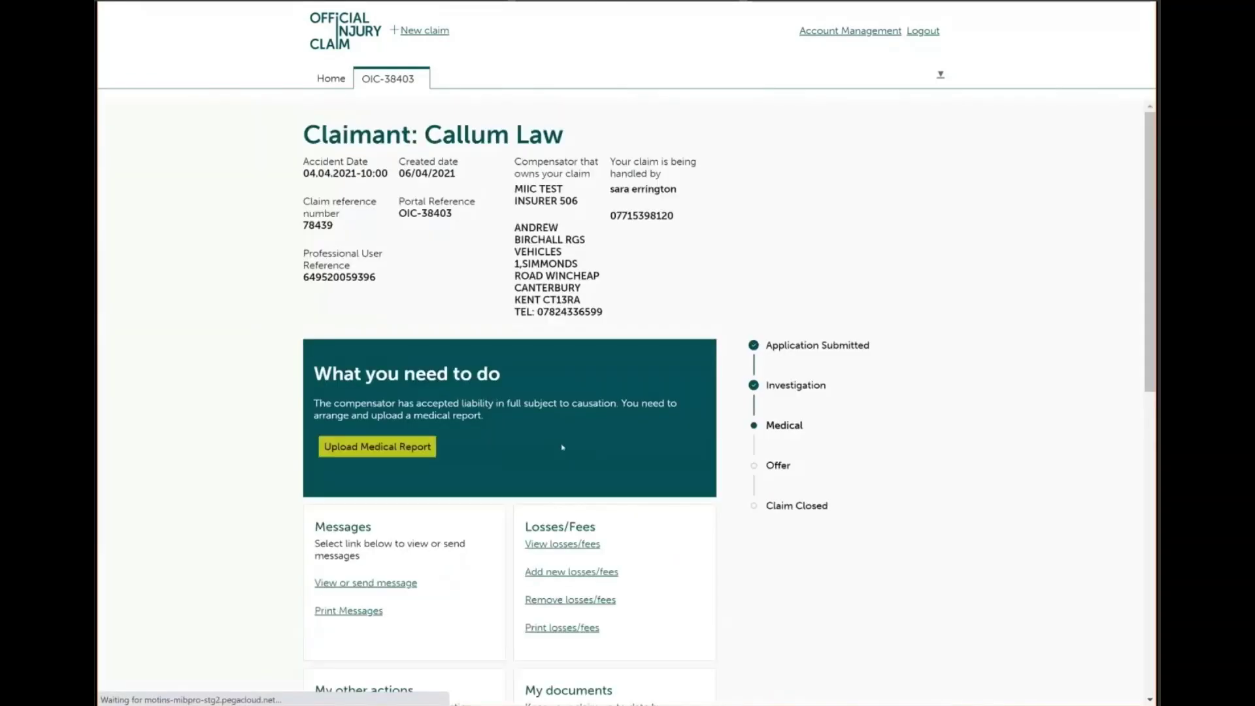
Add and confirm a non-ongoing £180 Fees - medical report entry, 'medical fee', with evidence available
left_click(560, 571)
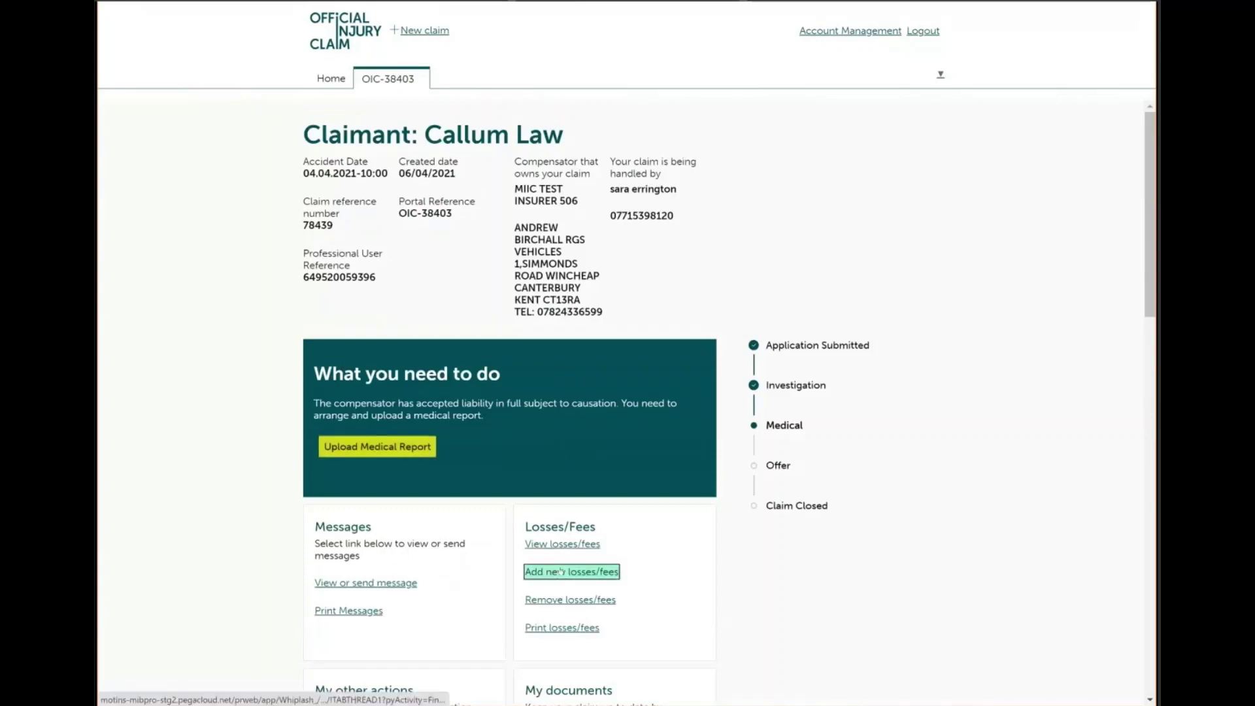
left_click(490, 324)
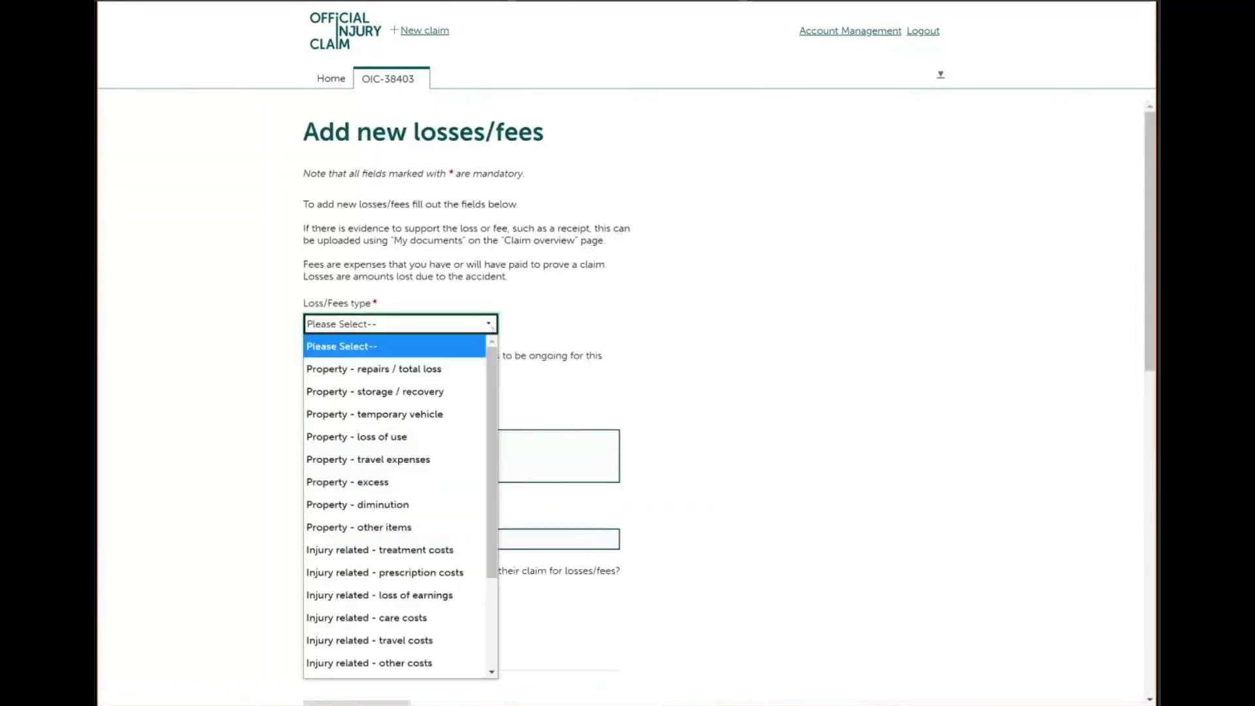
scroll(477, 669, "down", 2)
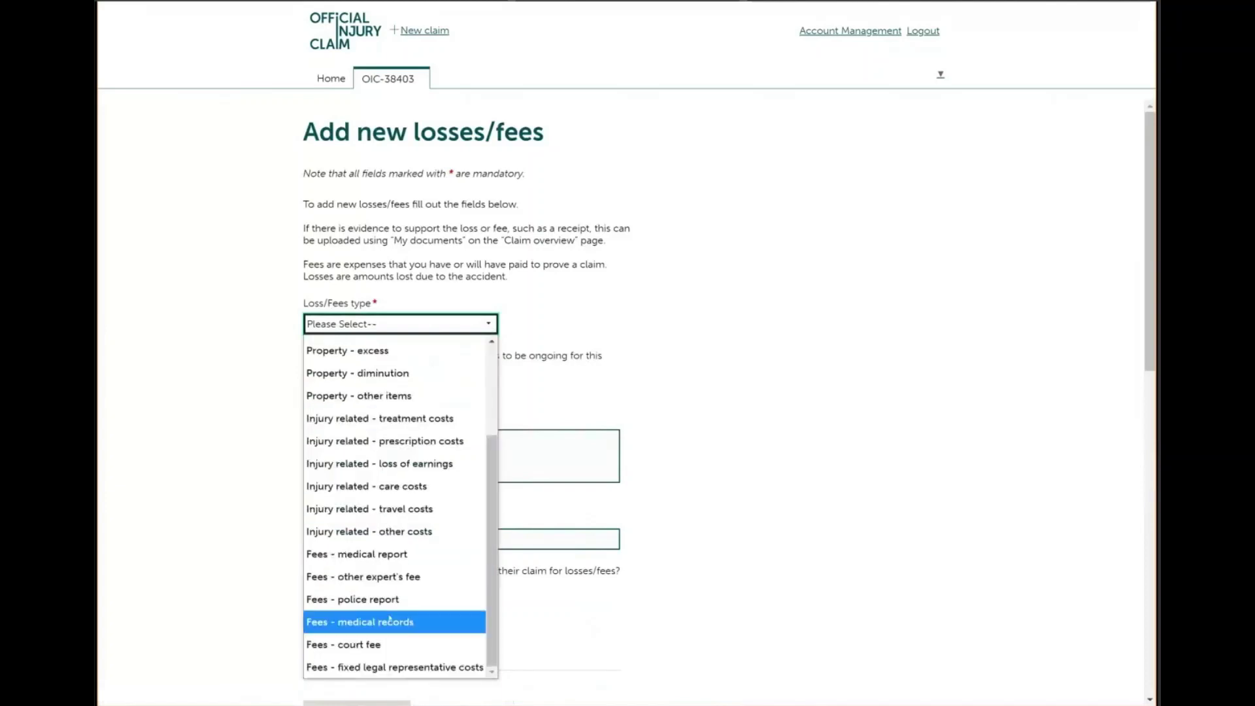
left_click(385, 555)
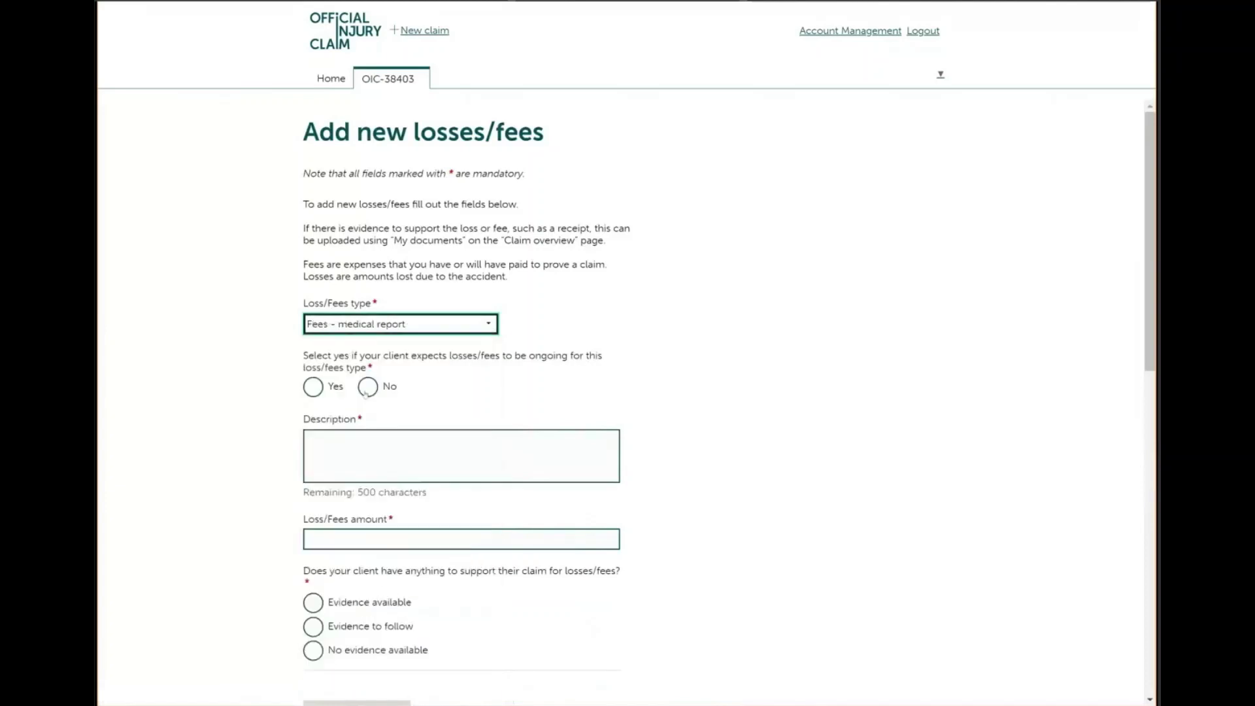
left_click(368, 386)
left_click(341, 446)
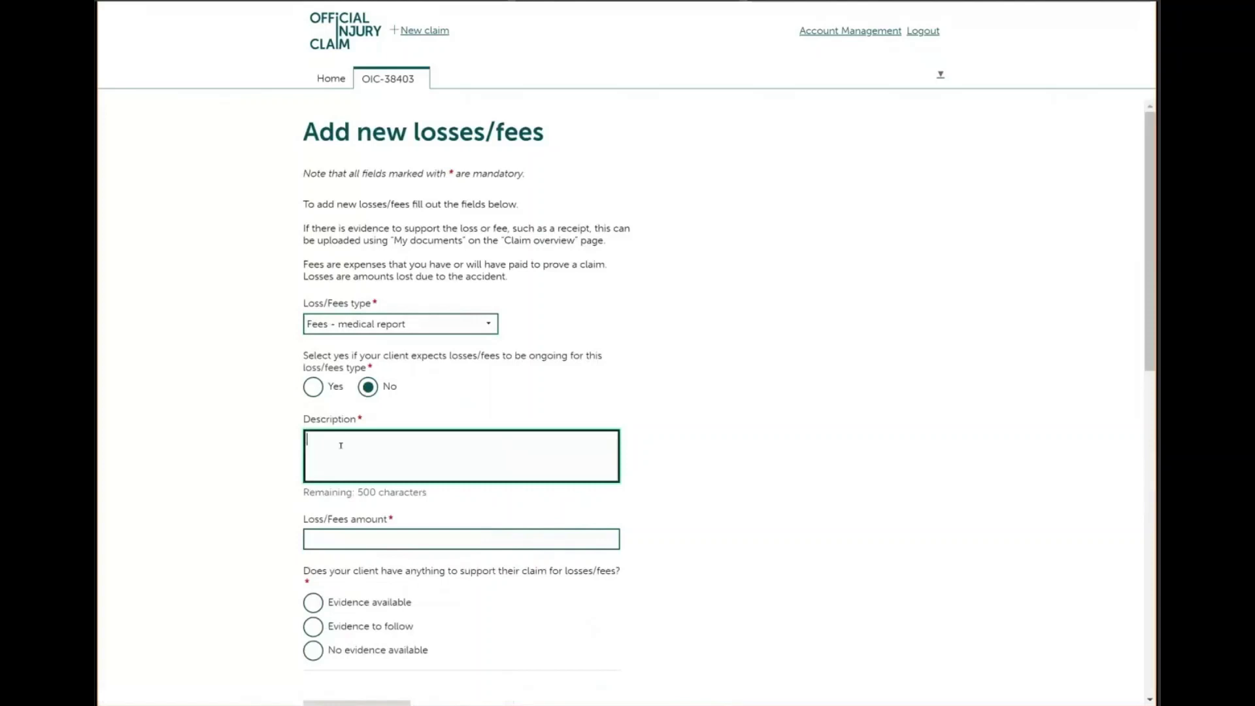
type("medical fee")
left_click(328, 540)
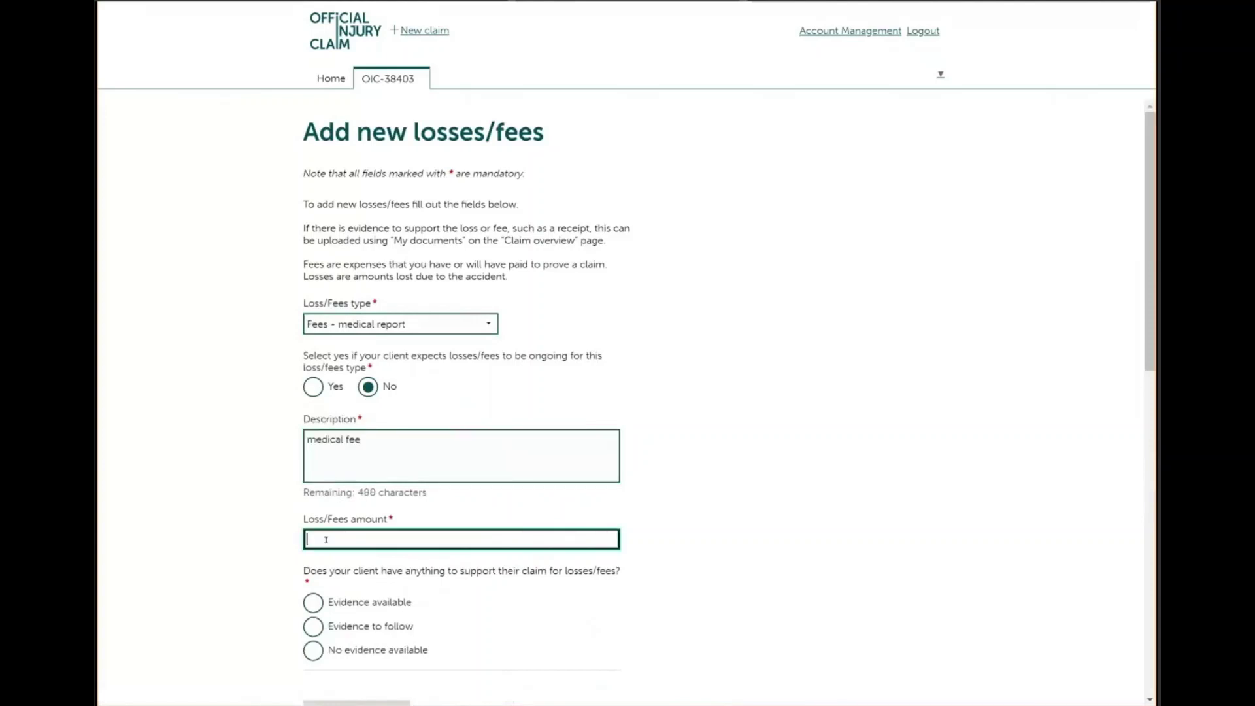
type("180")
left_click(312, 605)
scroll(377, 545, "down", 2)
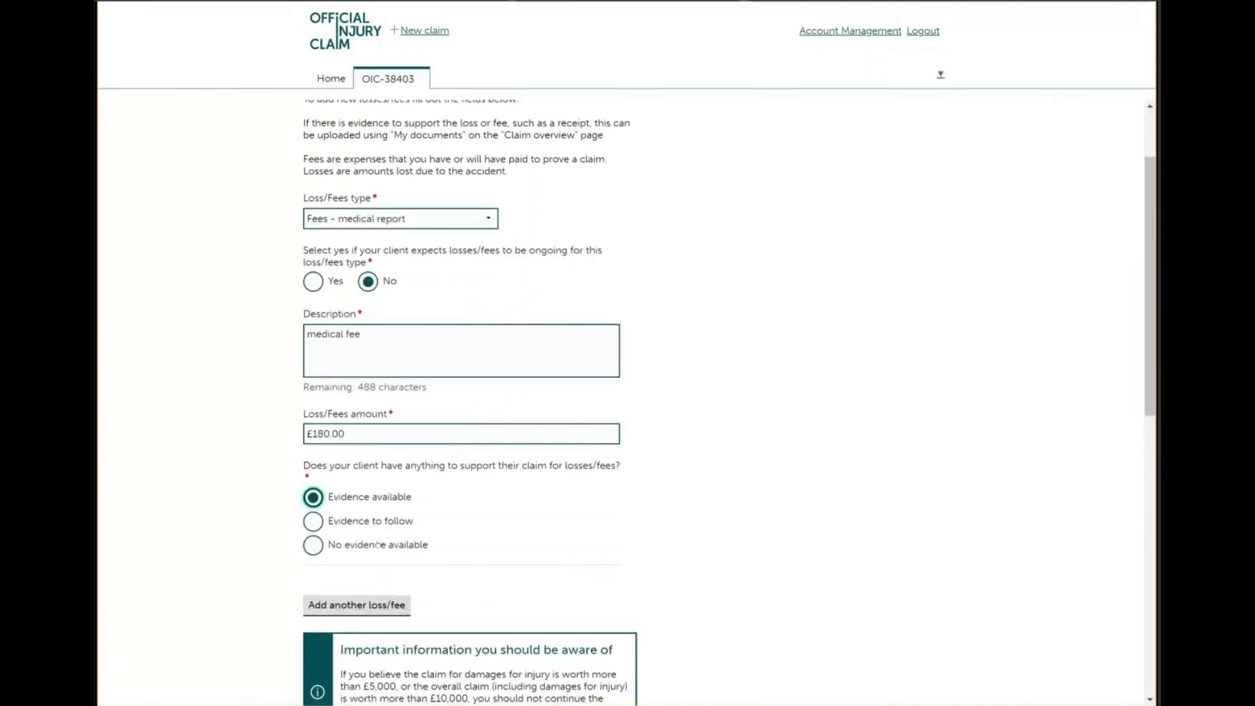
scroll(377, 545, "down", 5)
left_click(325, 509)
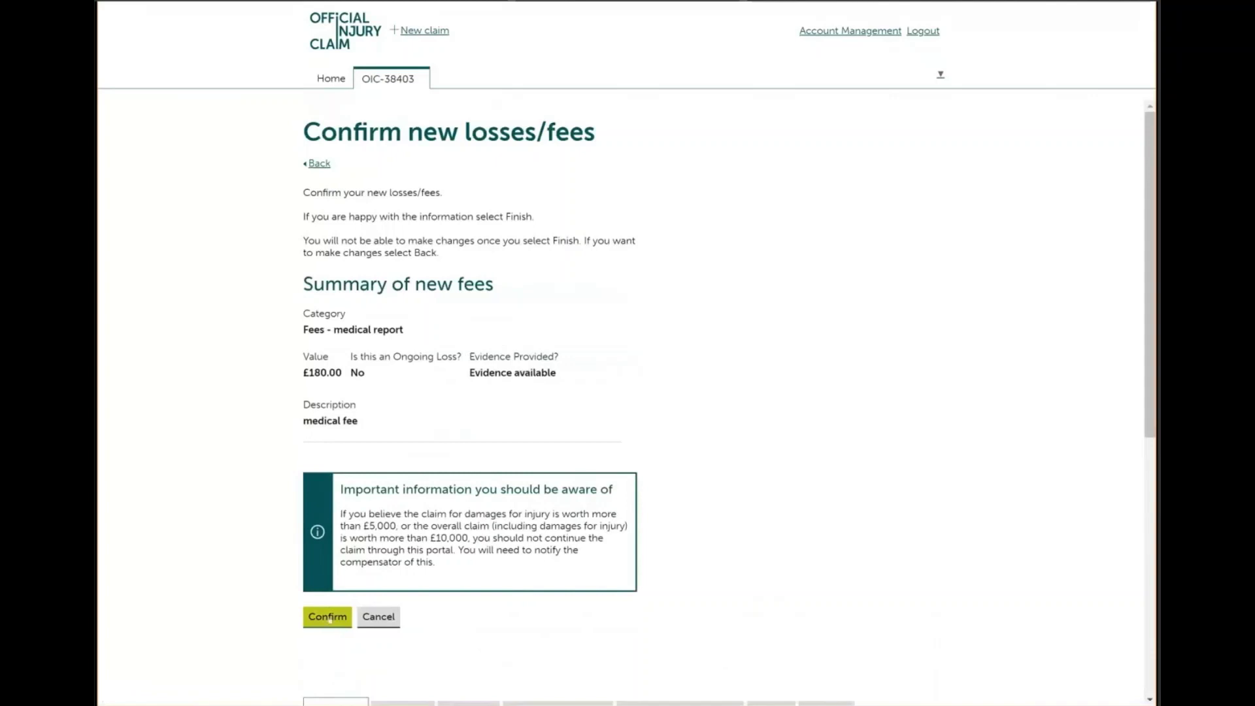
left_click(329, 618)
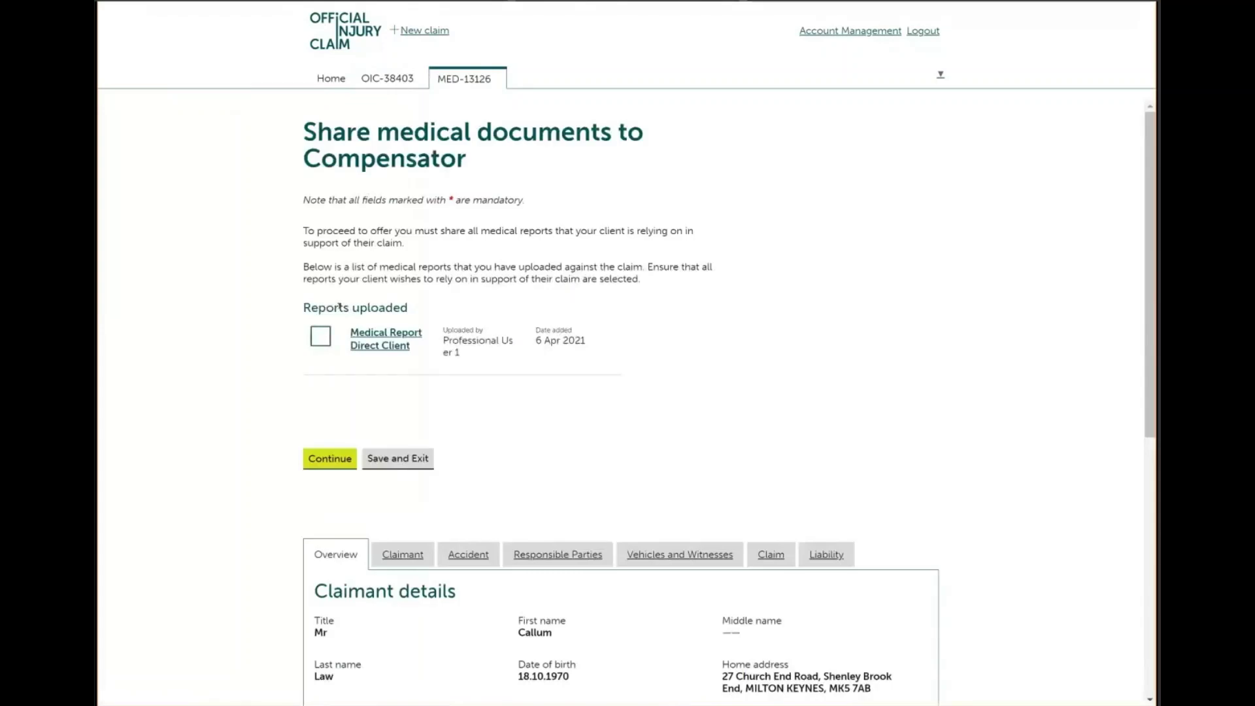
Share the medical report and answer Yes to claiming an uplift, report support and exceptional severity
left_click(321, 338)
left_click(330, 459)
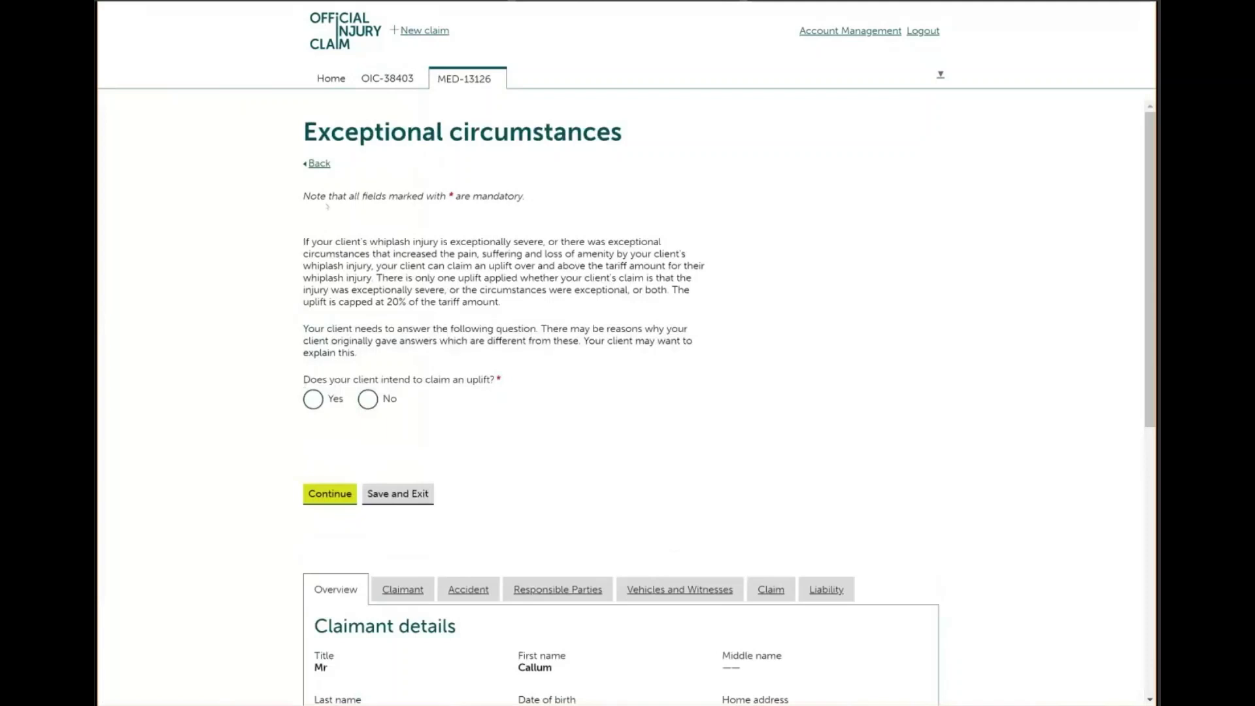
left_click(313, 398)
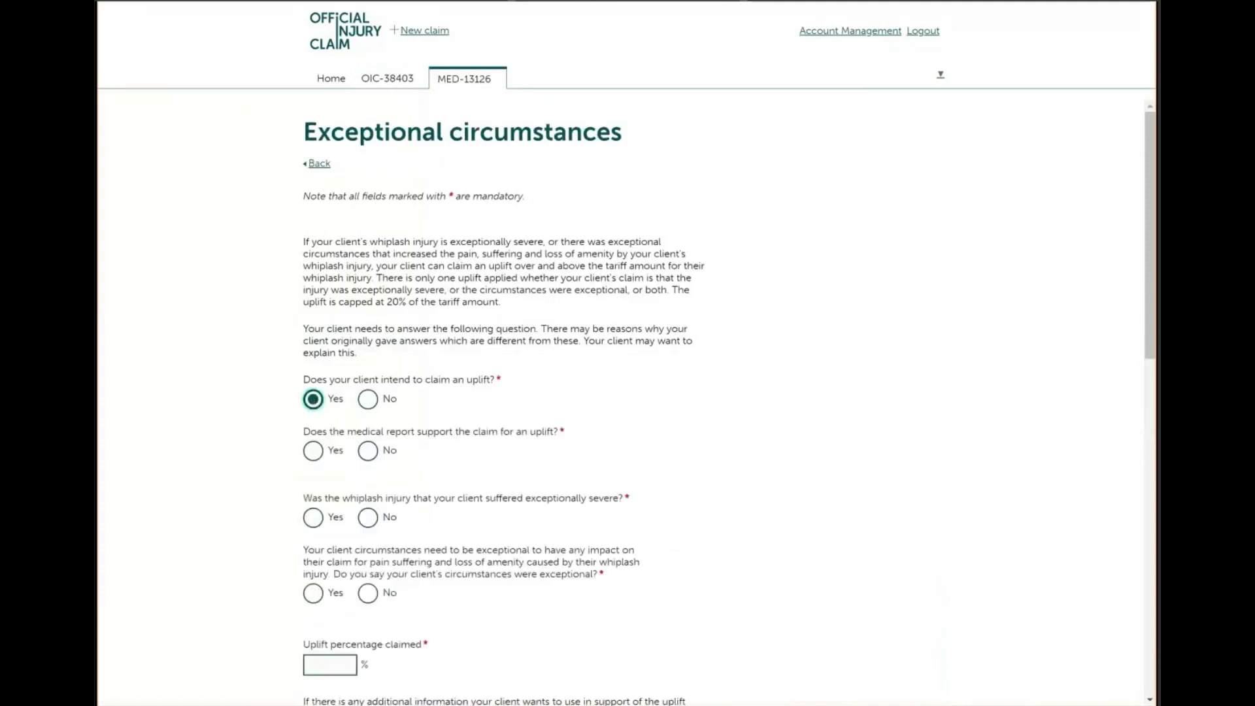
scroll(628, 392, "down", 3)
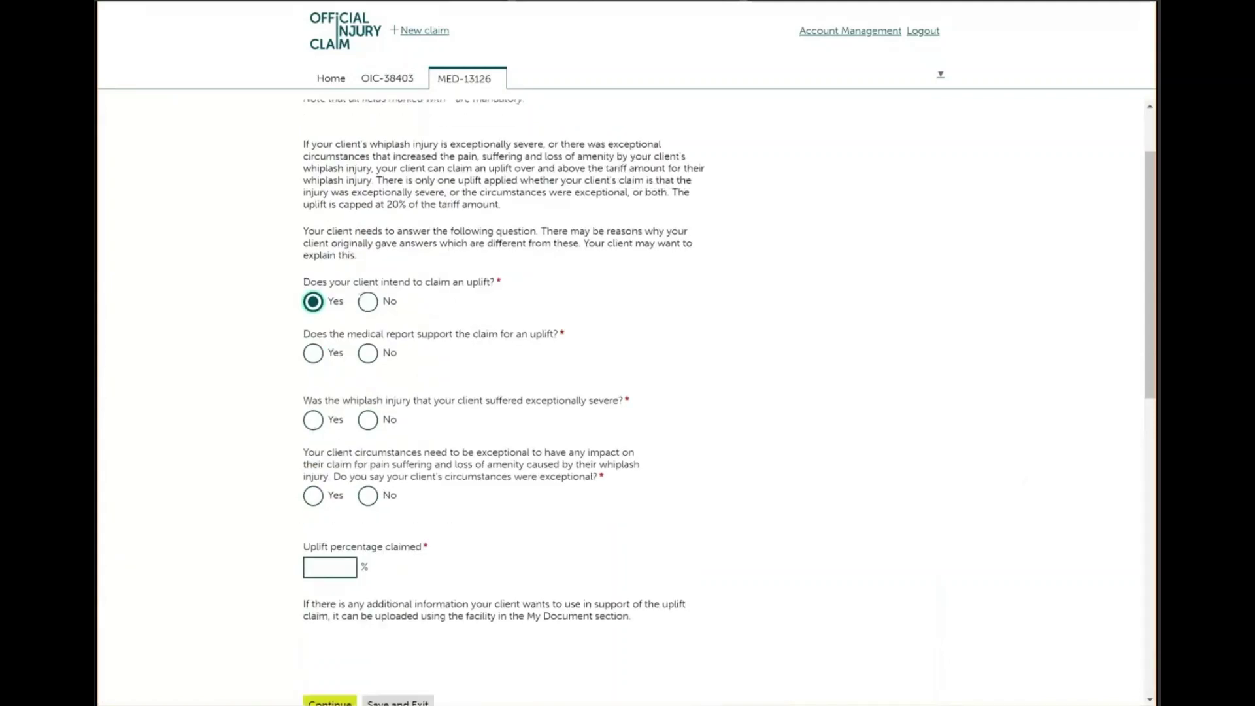
left_click(368, 301)
left_click(313, 353)
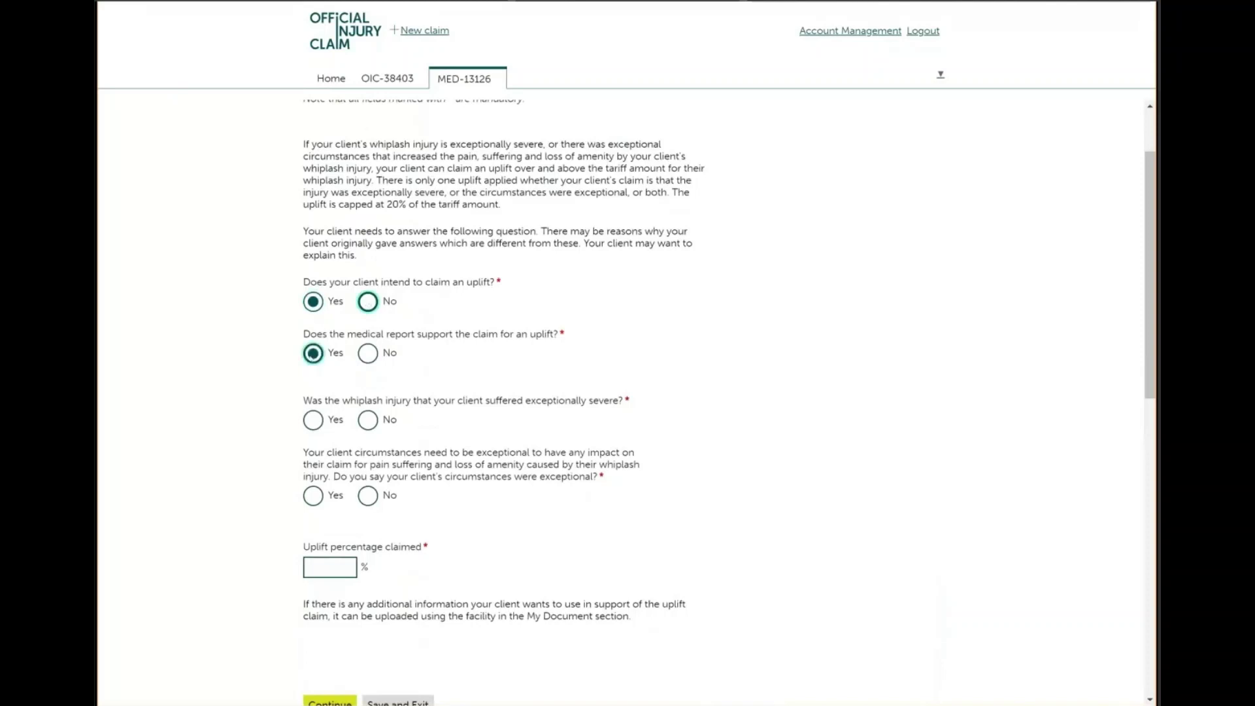
left_click(313, 420)
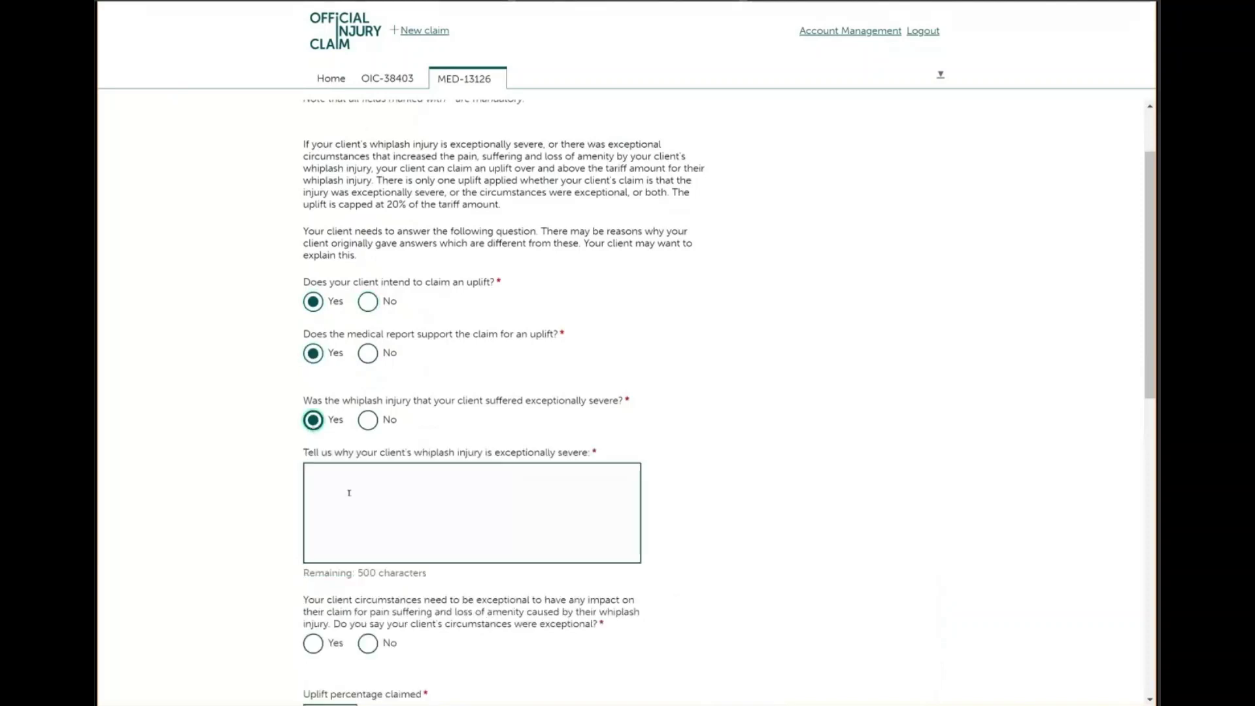
Explain the pain prevented doing anything without assistance, answer No, and claim a 10% uplift
left_click(349, 494)
type("It was")
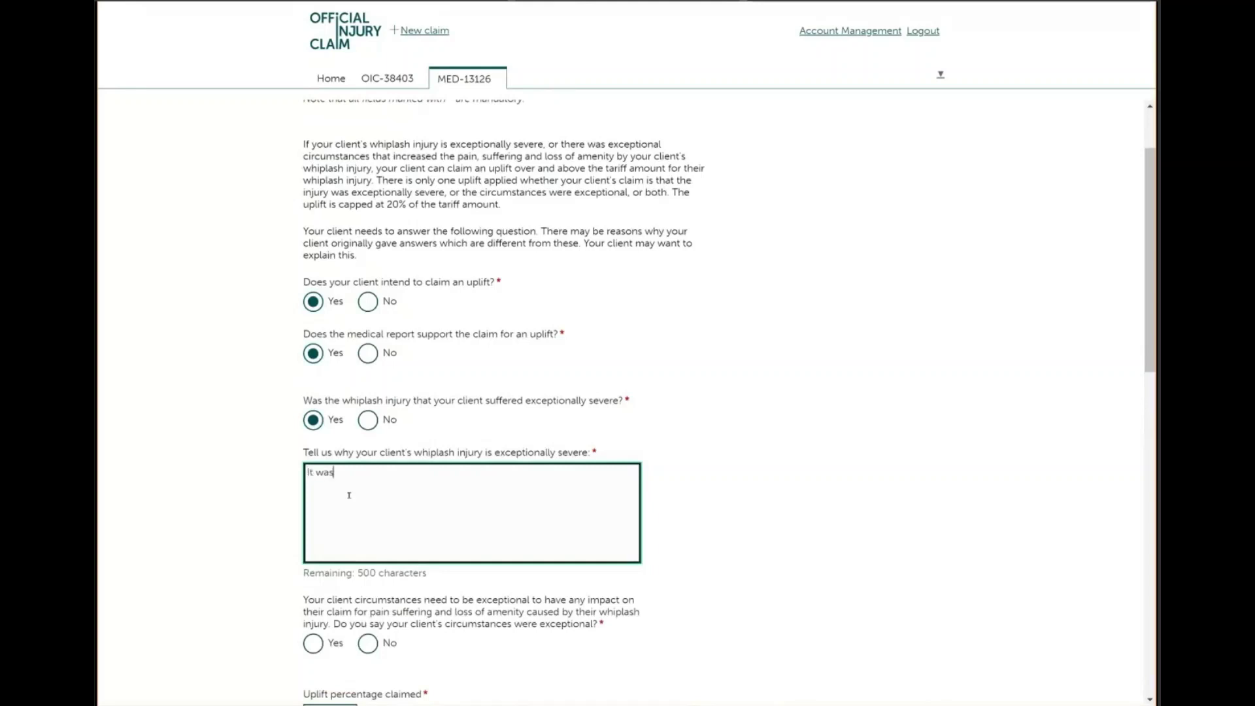
type(" so painfull they could not do an")
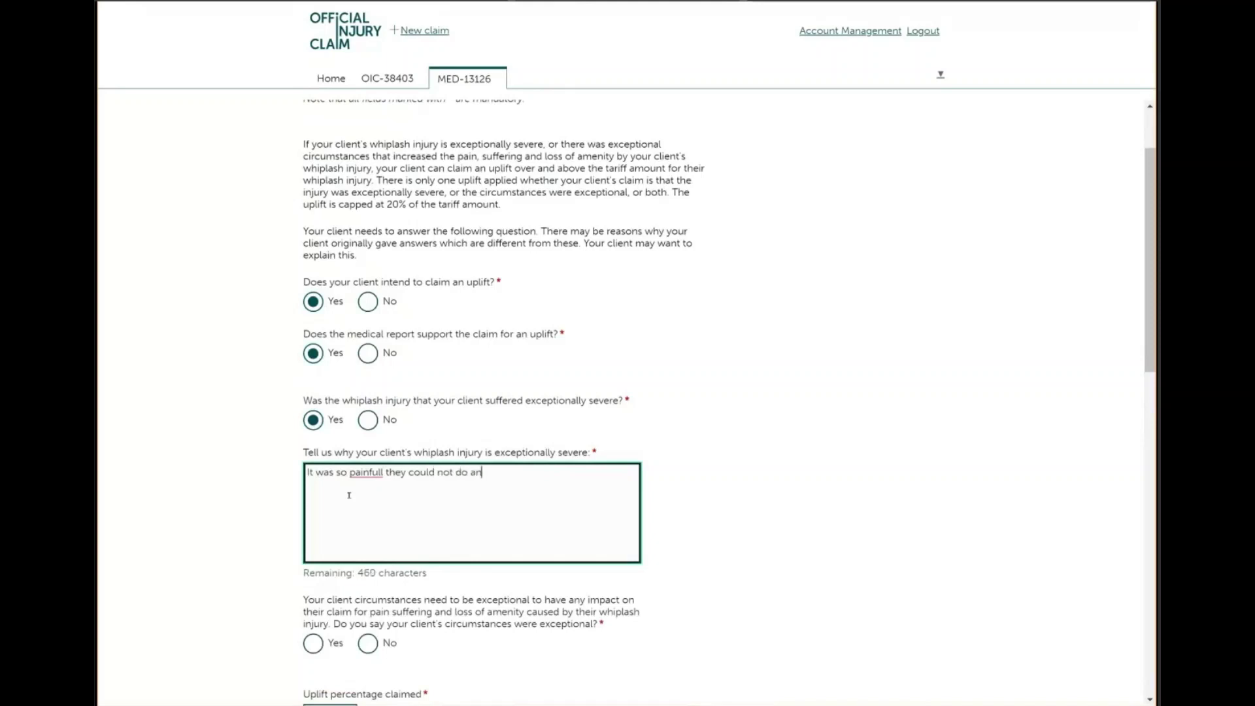
type("ything with")
key("BackSpace")
key("BackSpace")
key("BackSpace")
type("ithout assistance")
scroll(349, 495, "down", 2)
left_click(368, 520)
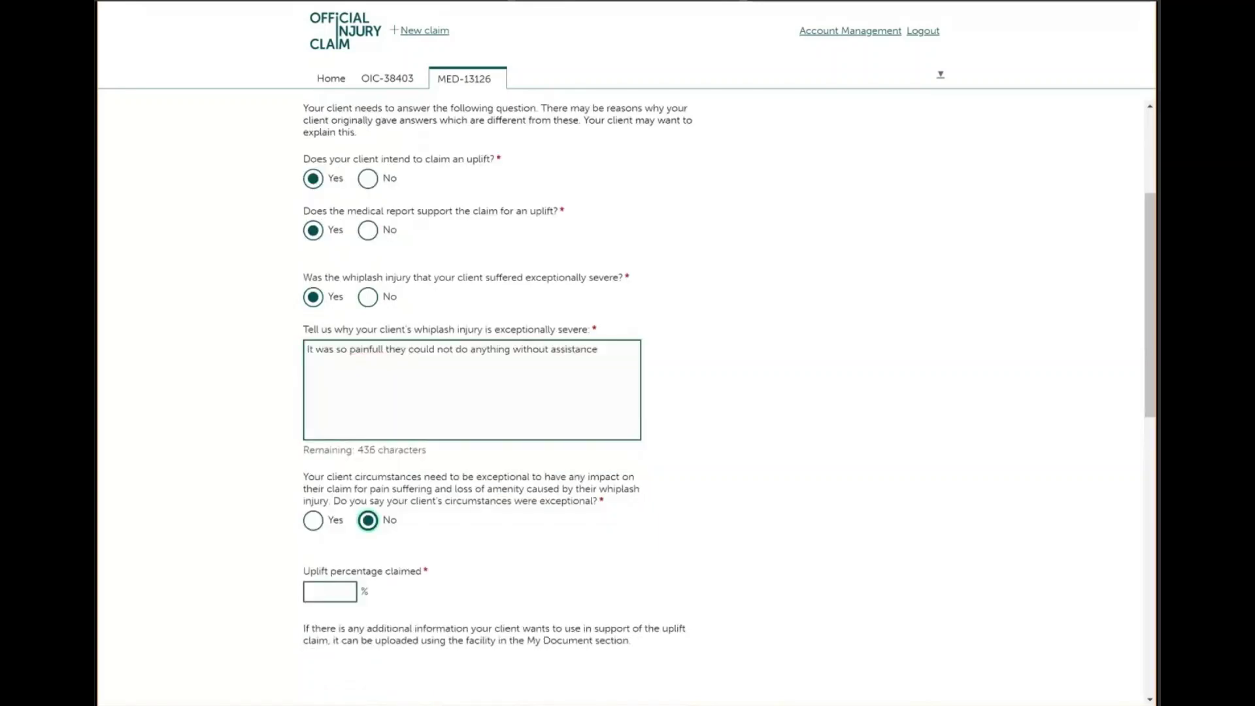
left_click(312, 591)
type("10")
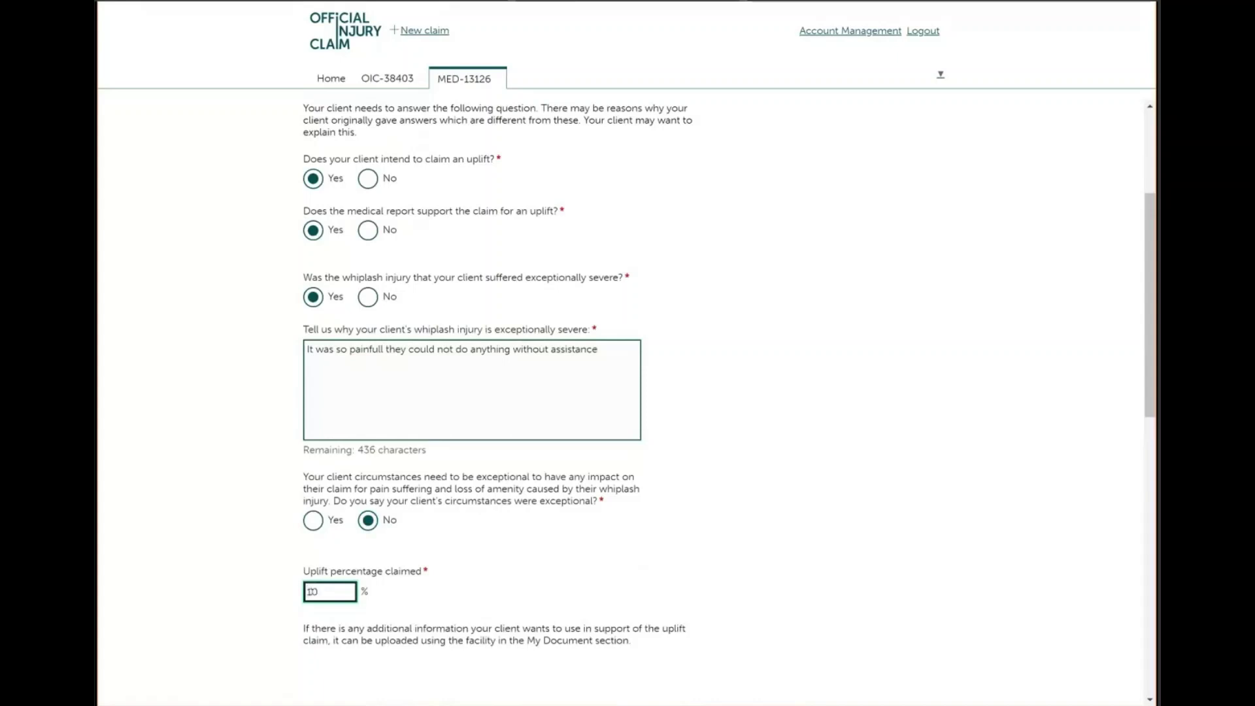
scroll(313, 592, "down", 2)
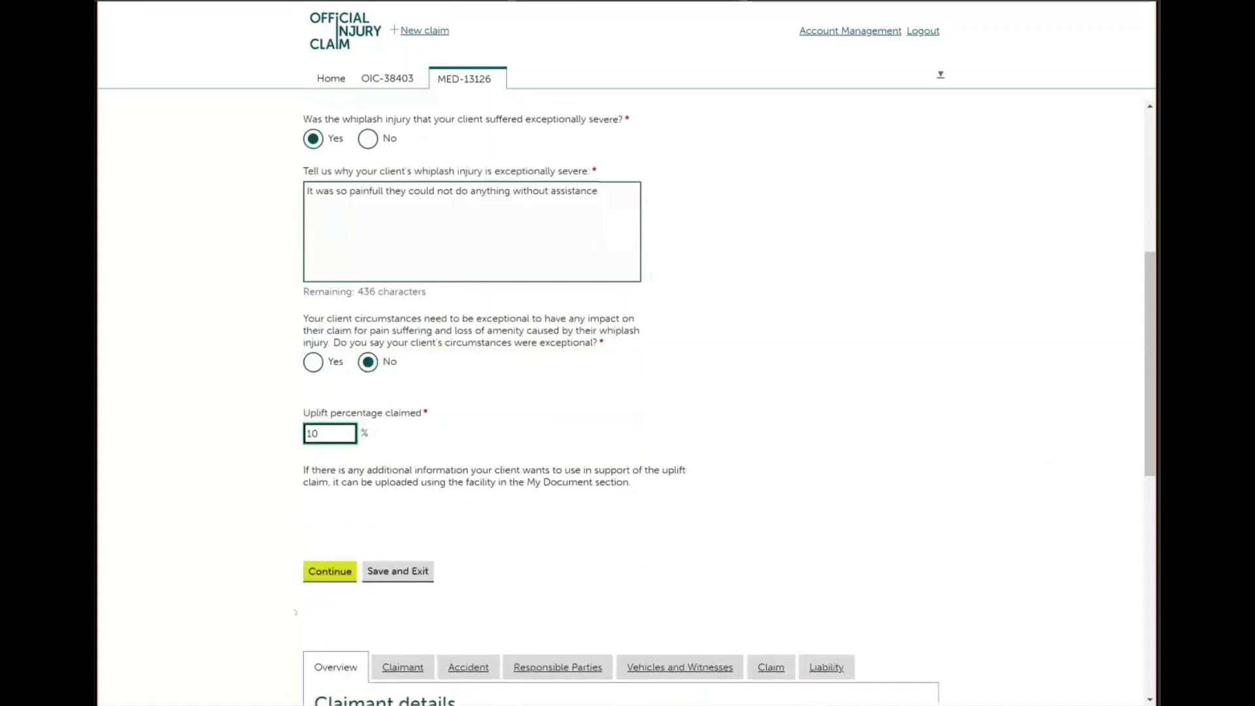
left_click(339, 573)
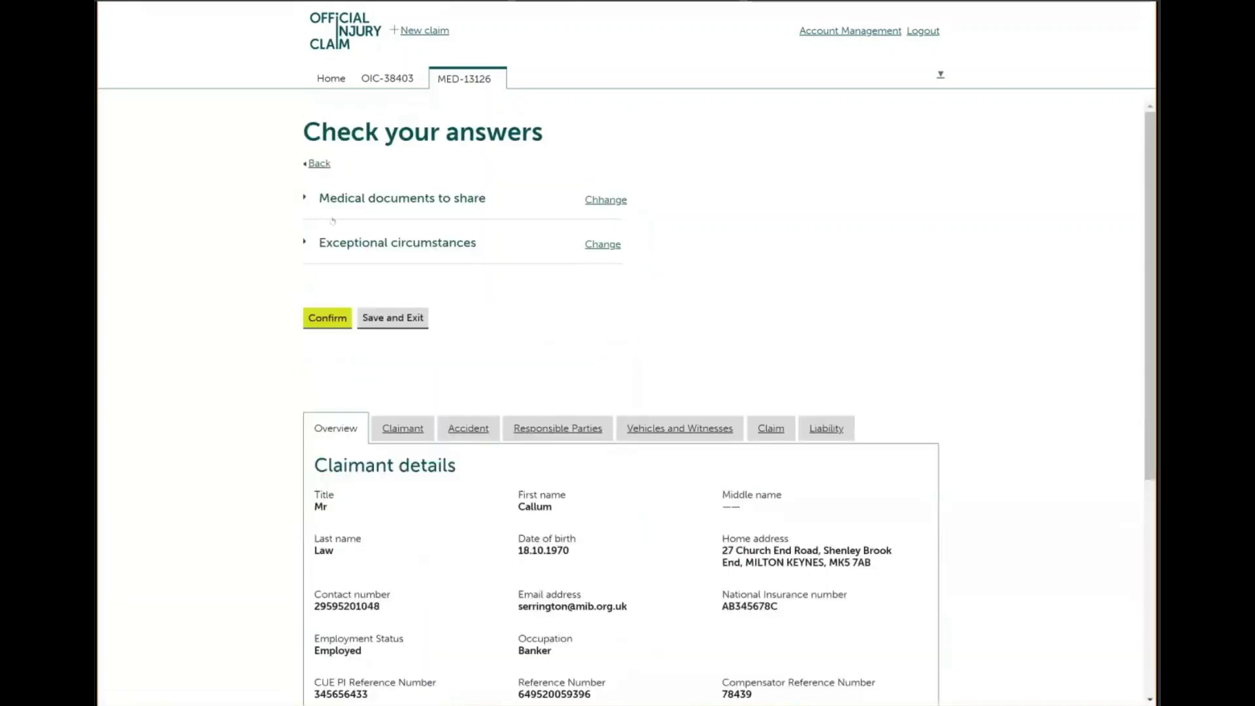
Review the shared documents and exceptional circumstances answers, then confirm them
left_click(305, 200)
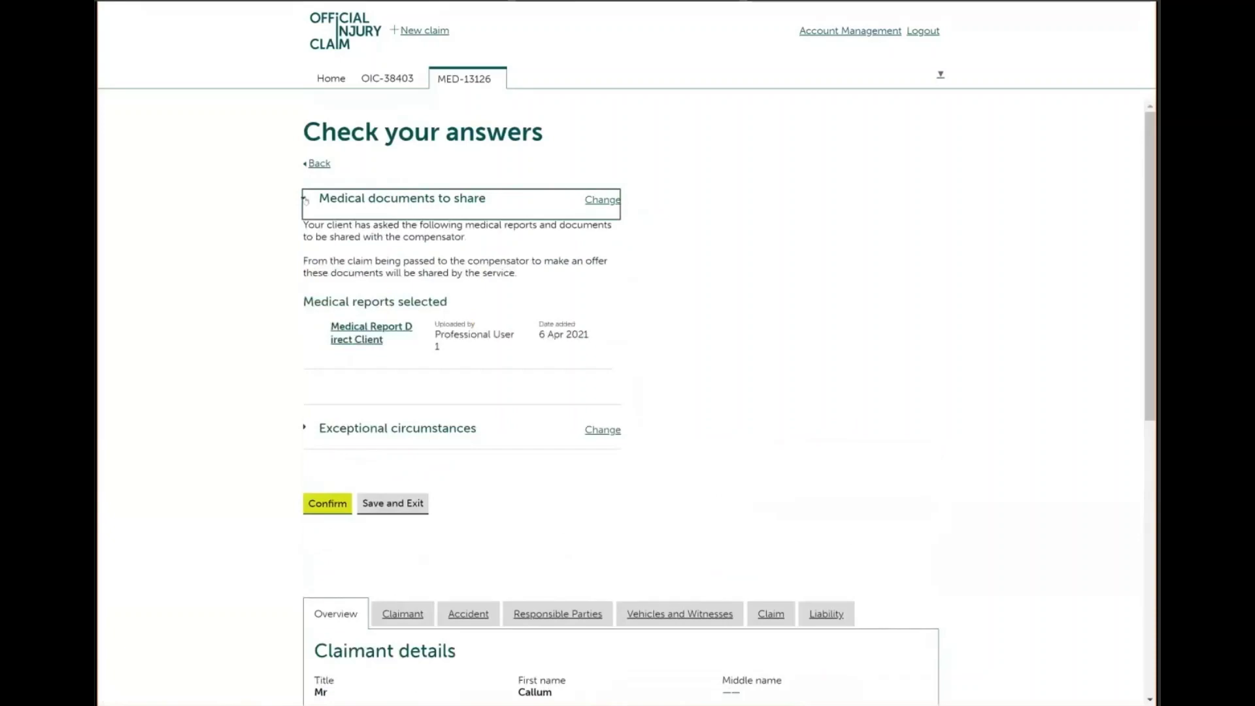
left_click(303, 202)
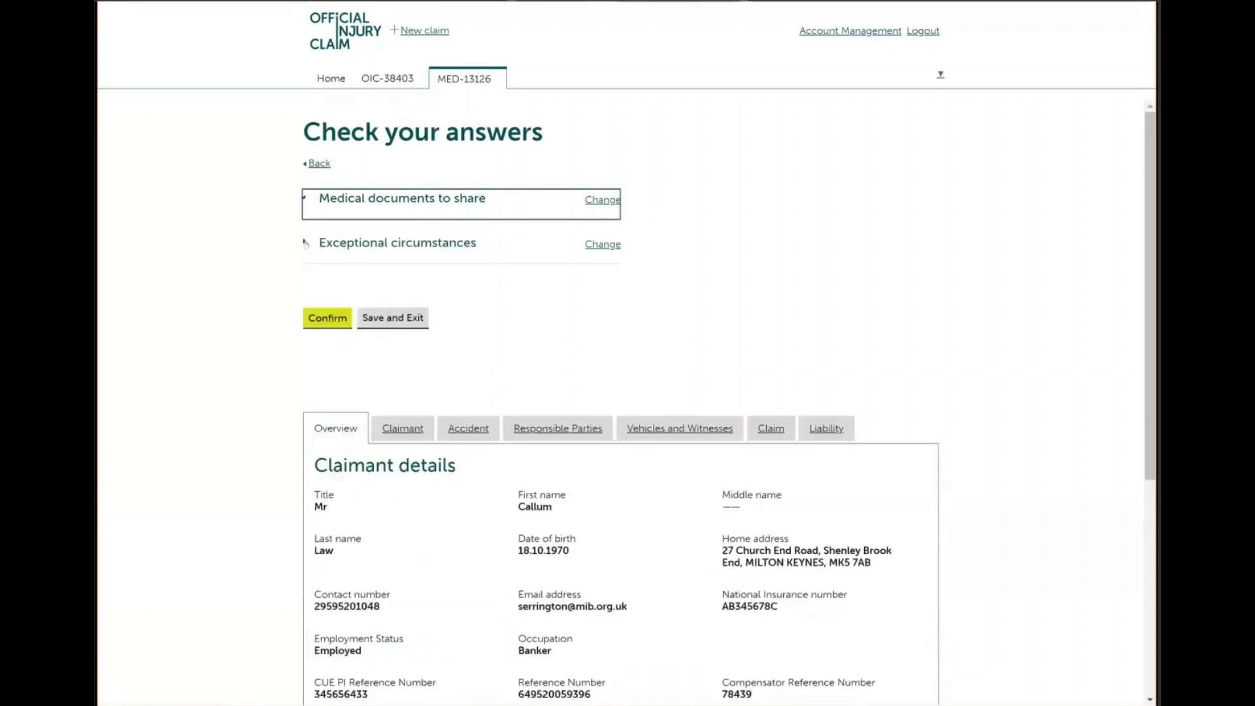
left_click(303, 243)
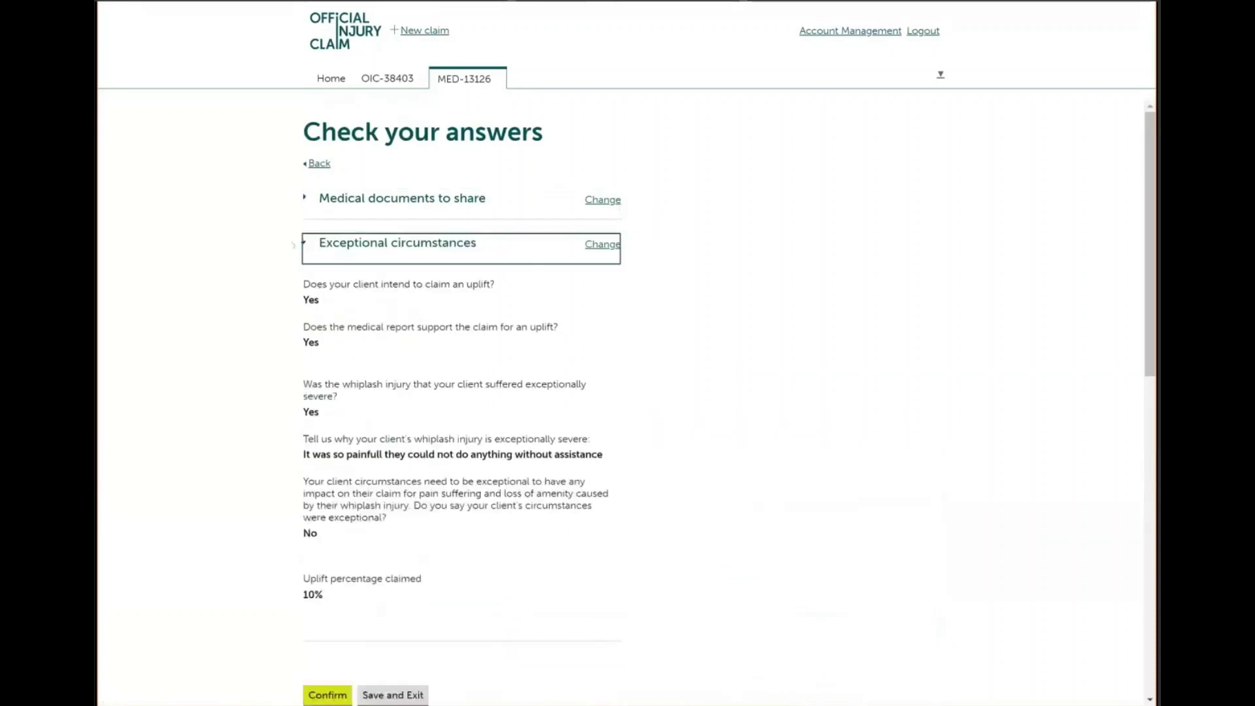
left_click(304, 243)
left_click(327, 318)
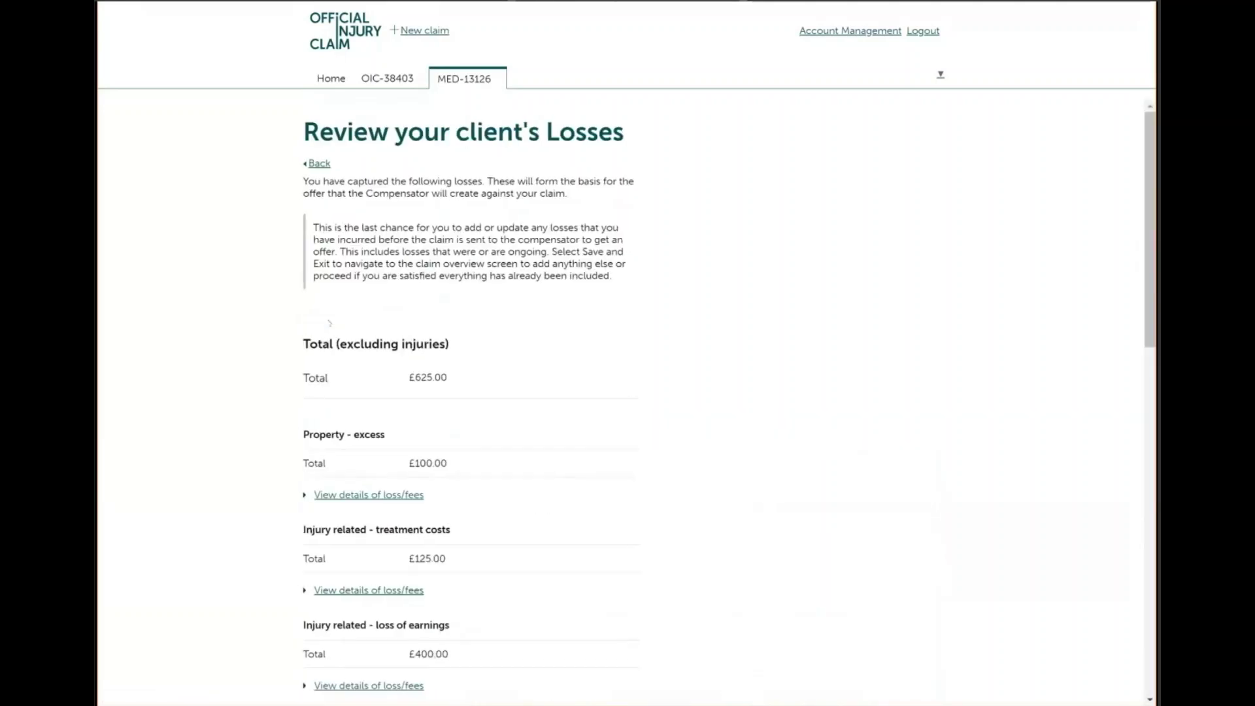
Accept the £625.00 losses review and the £180.00 fees review
scroll(628, 402, "down", 2)
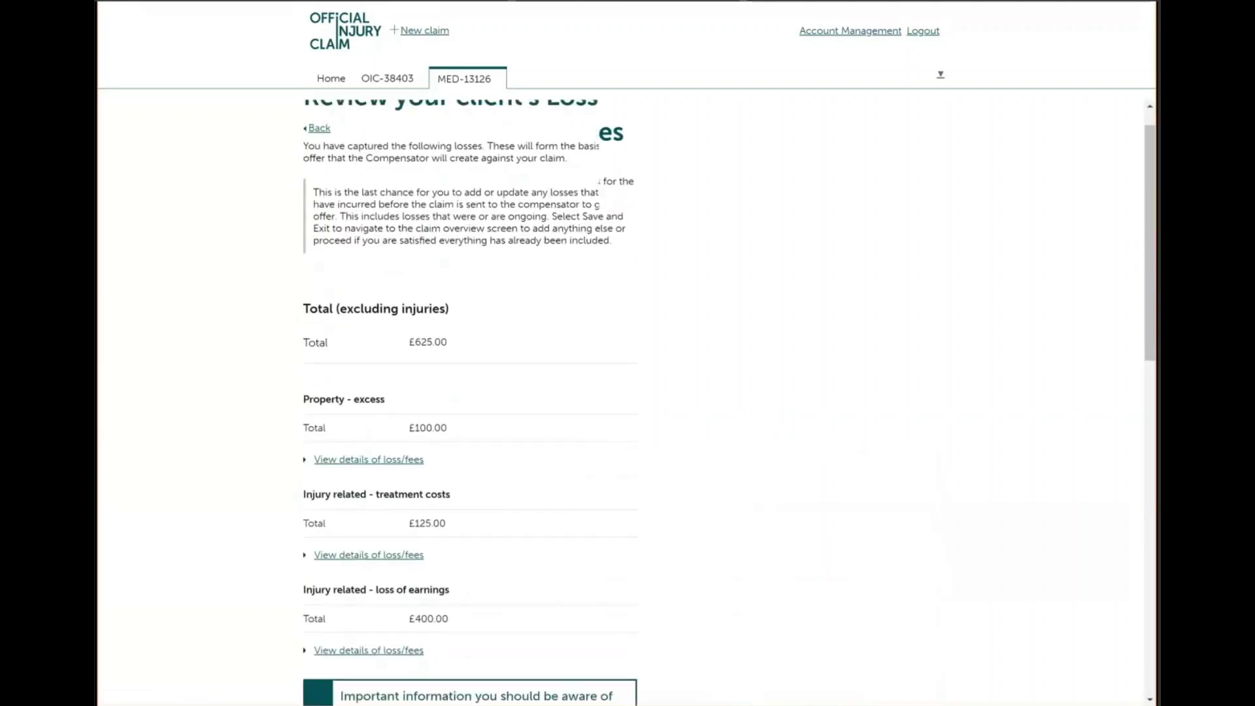
scroll(627, 401, "down", 2)
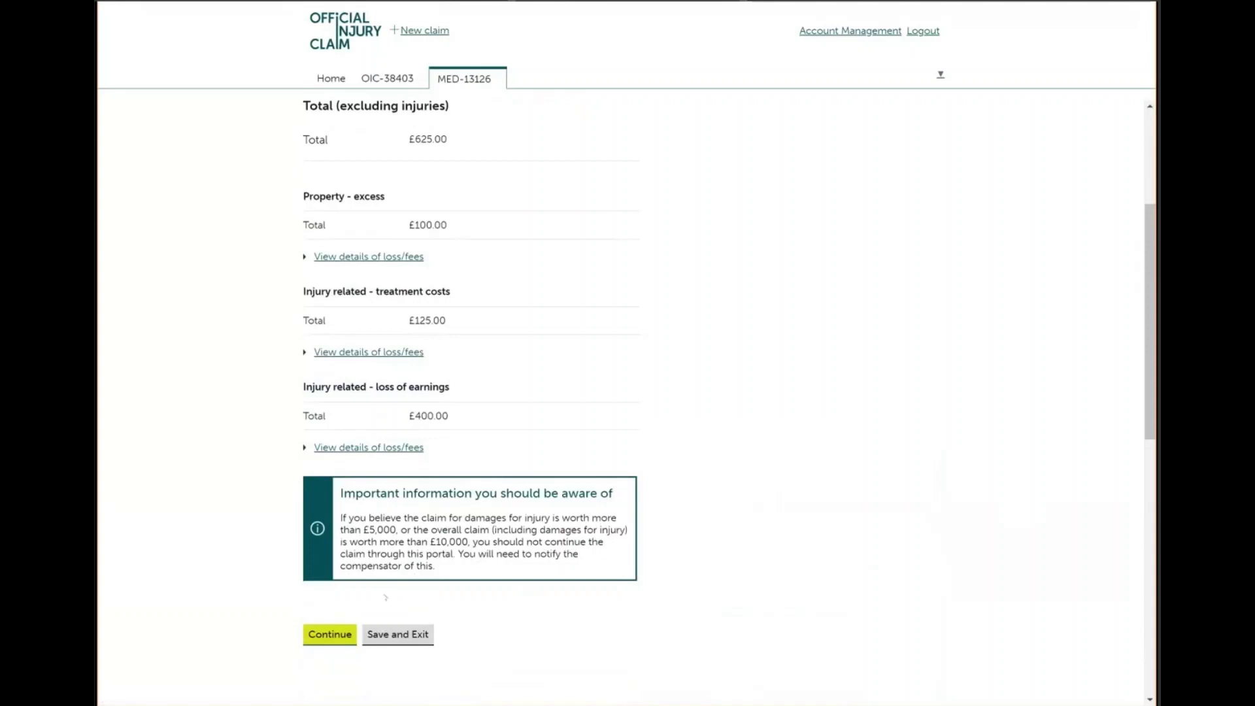
left_click(331, 635)
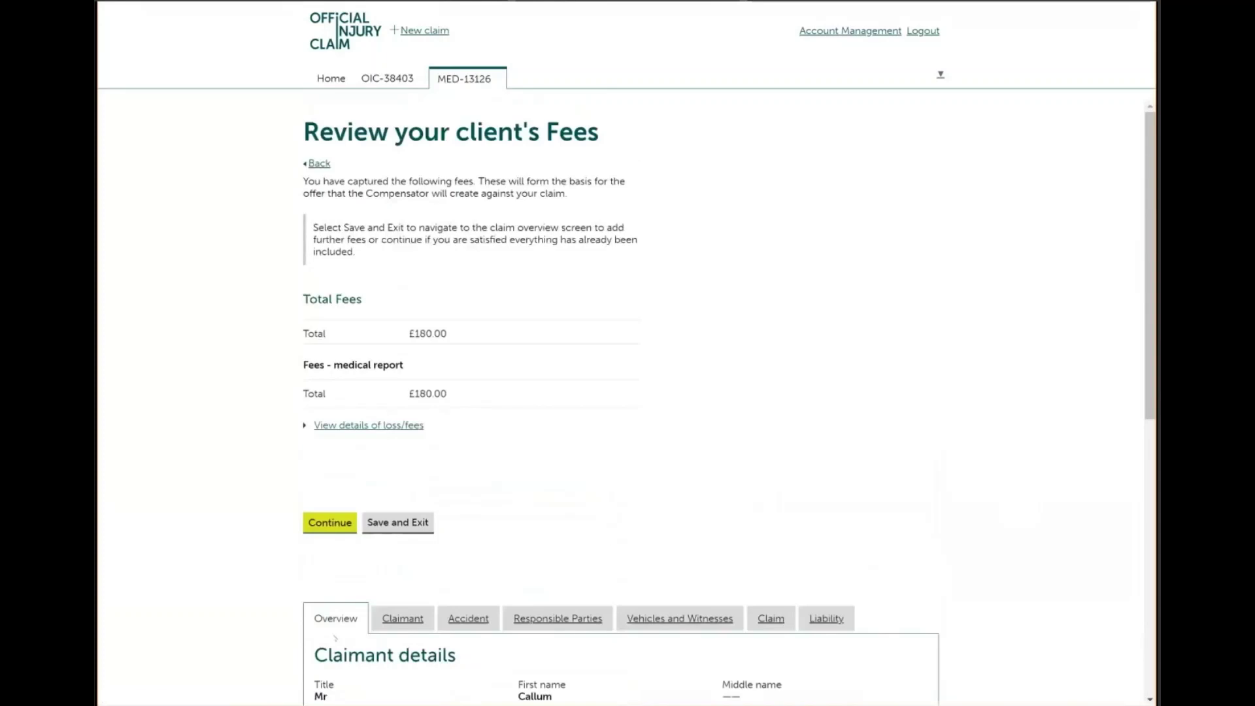
left_click(330, 530)
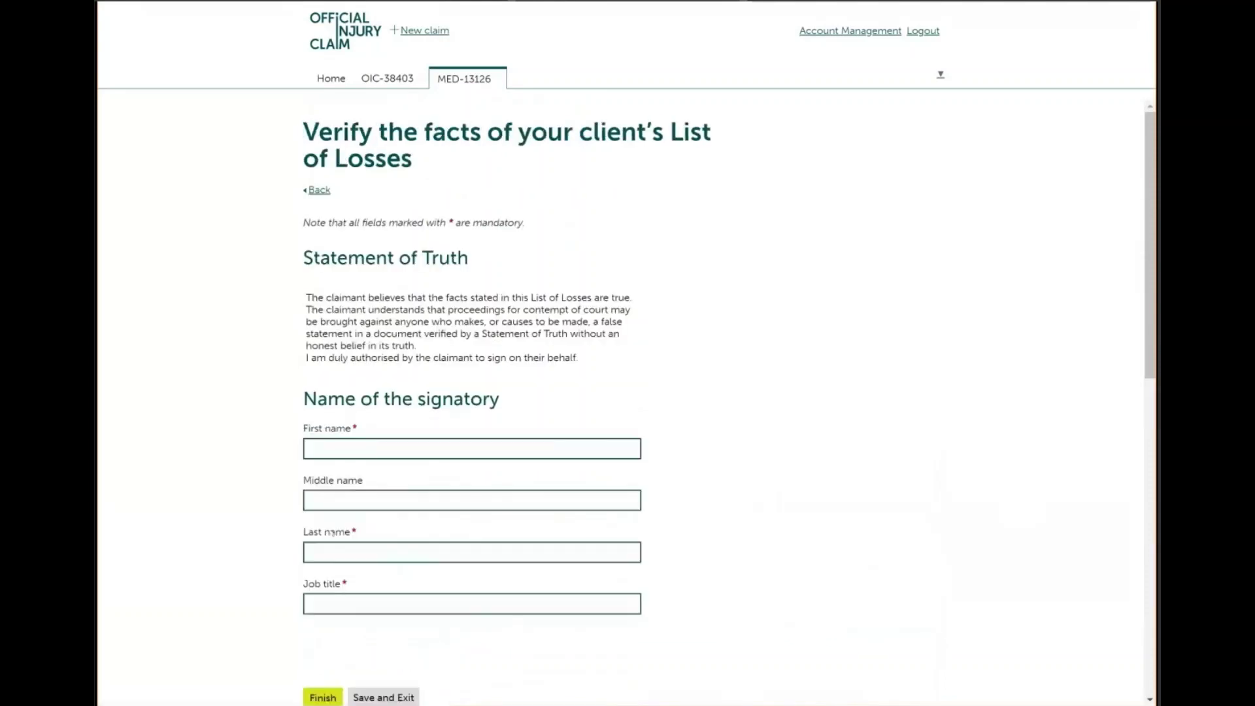
Sign the statement of truth with the autofilled signatory name and job title 'Pl handler', then finish
left_click(352, 444)
left_click(326, 481)
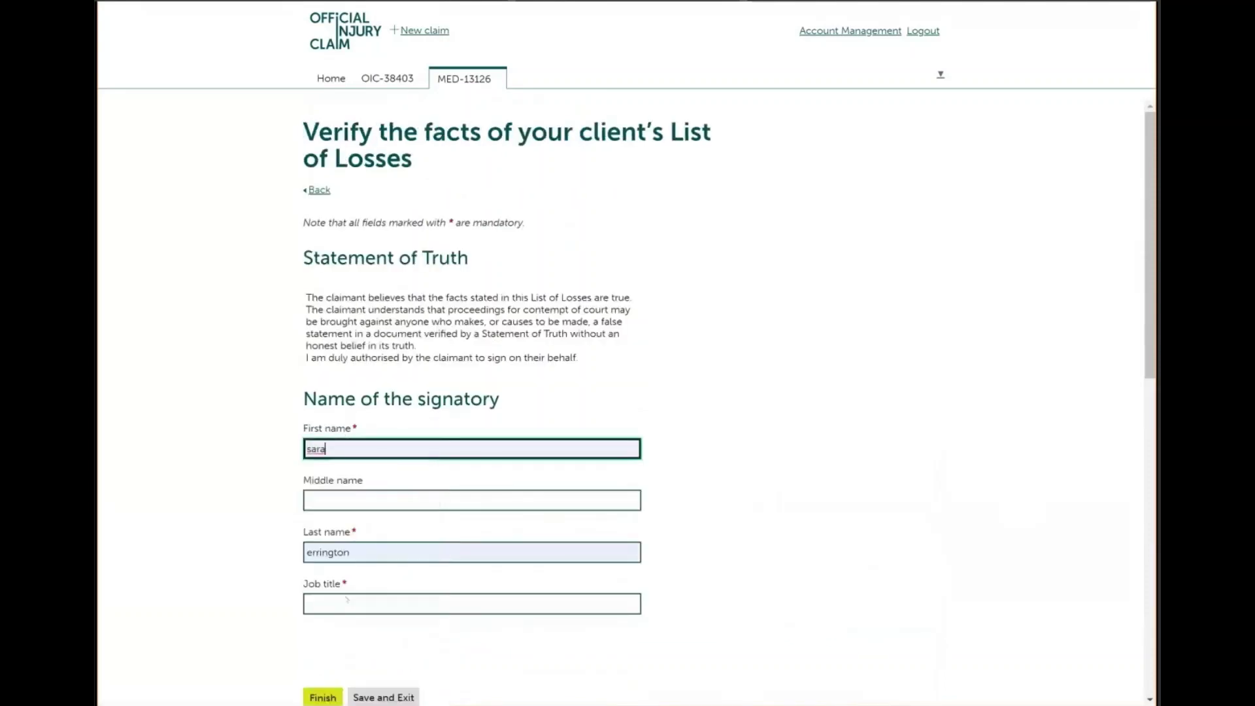
left_click(340, 609)
type("Pl")
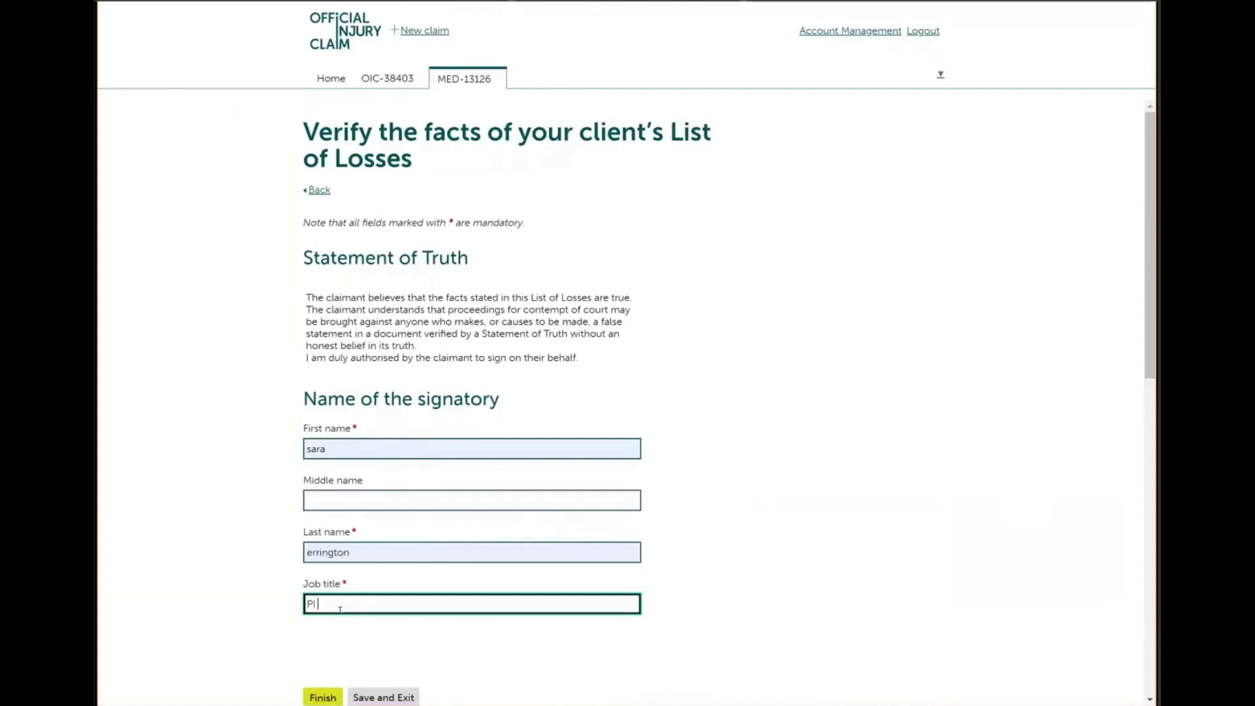
type(" handler")
left_click(322, 697)
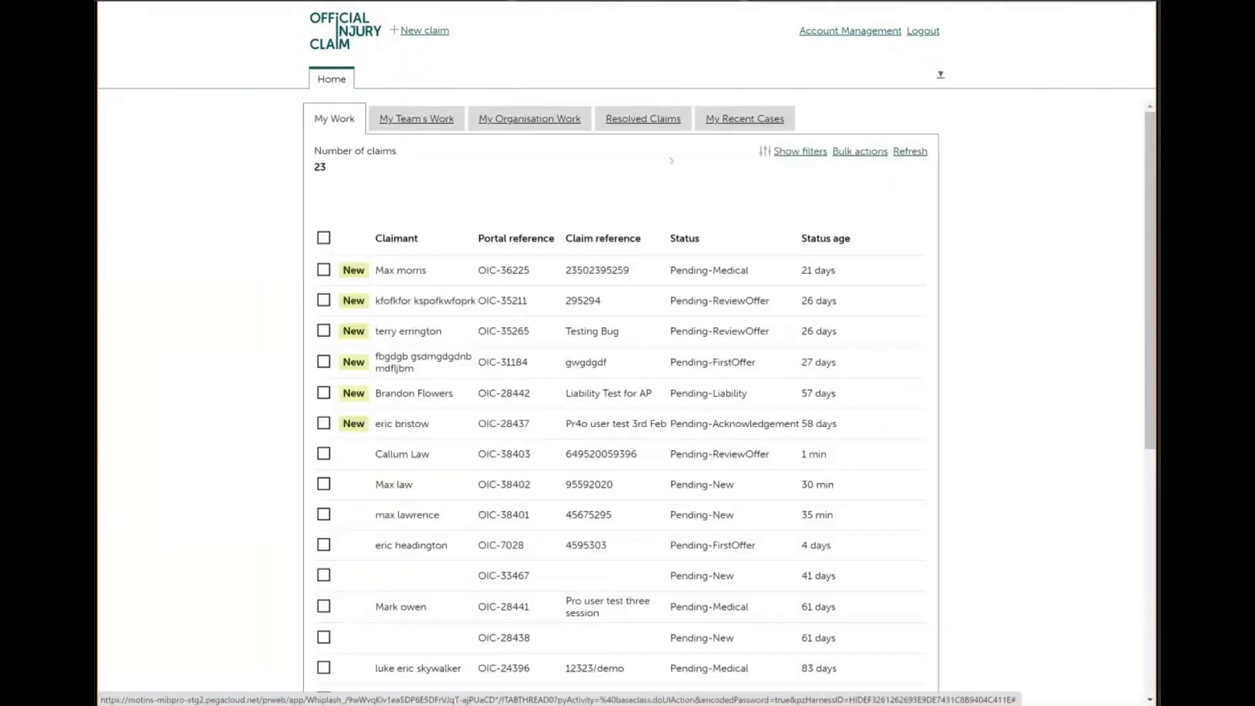
Reopen the submitted whiplash claim from My Work and view the compensator's £1,570.00 offer
left_click(395, 454)
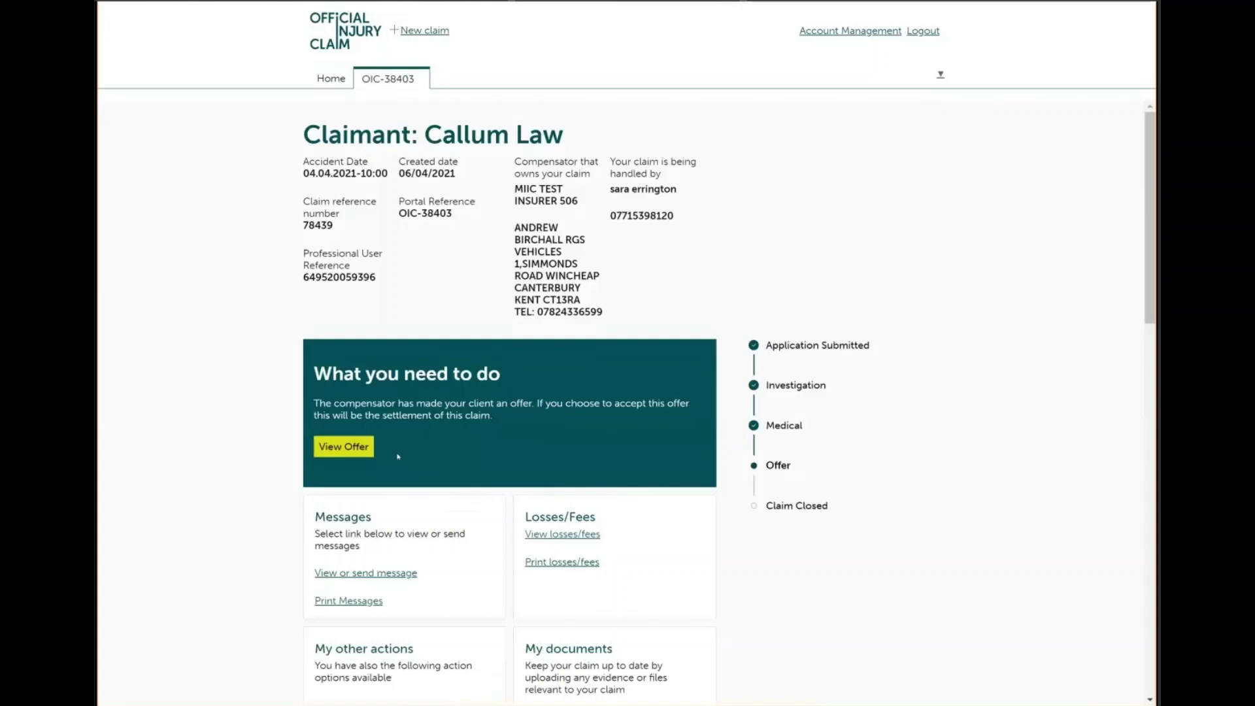
scroll(397, 456, "down", 2)
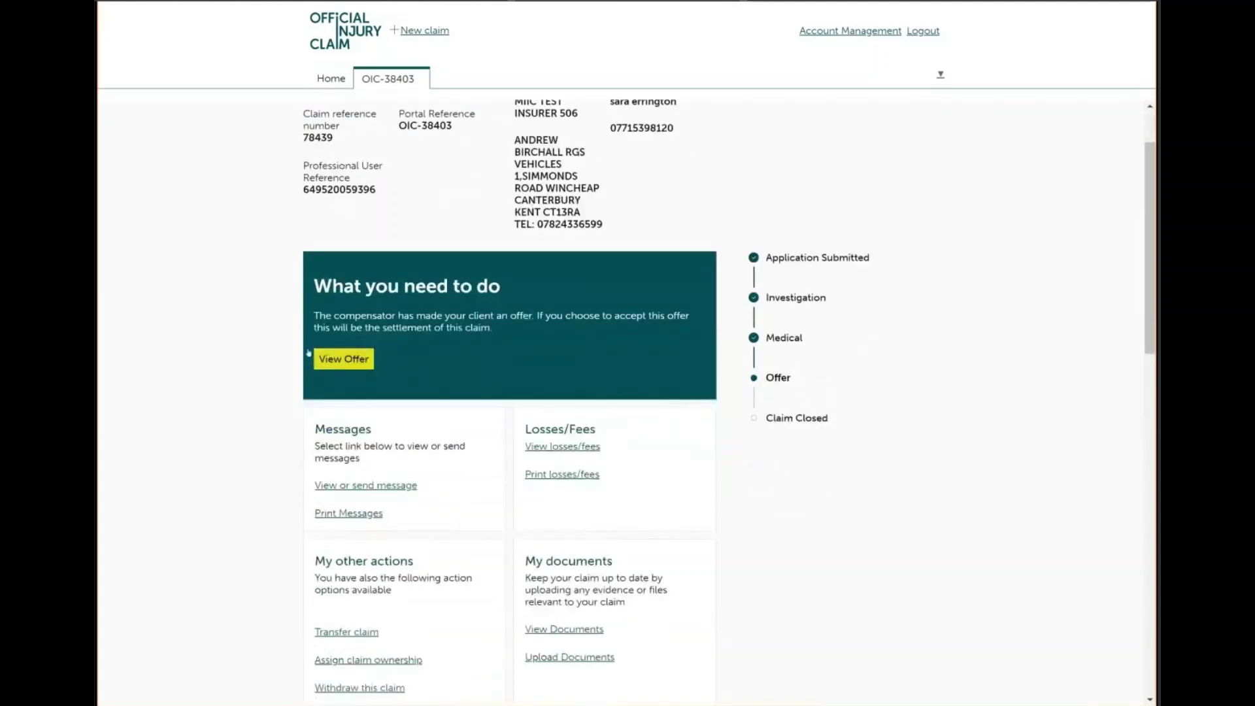
left_click(341, 359)
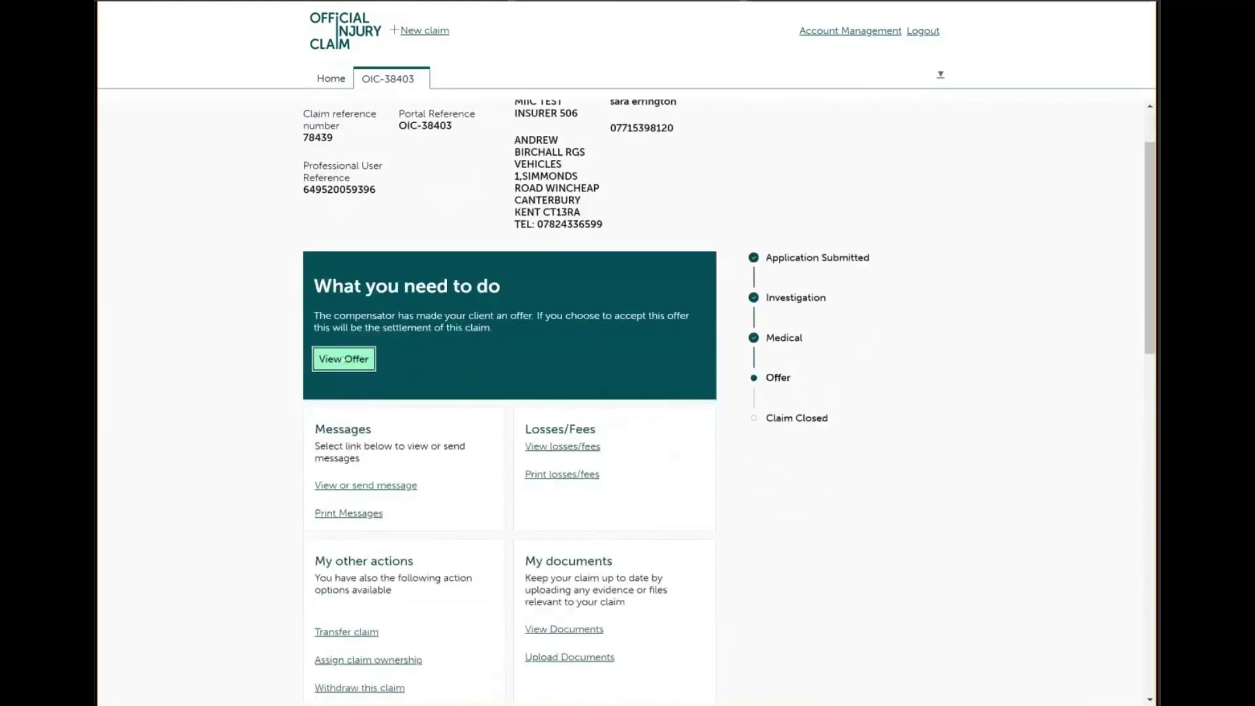
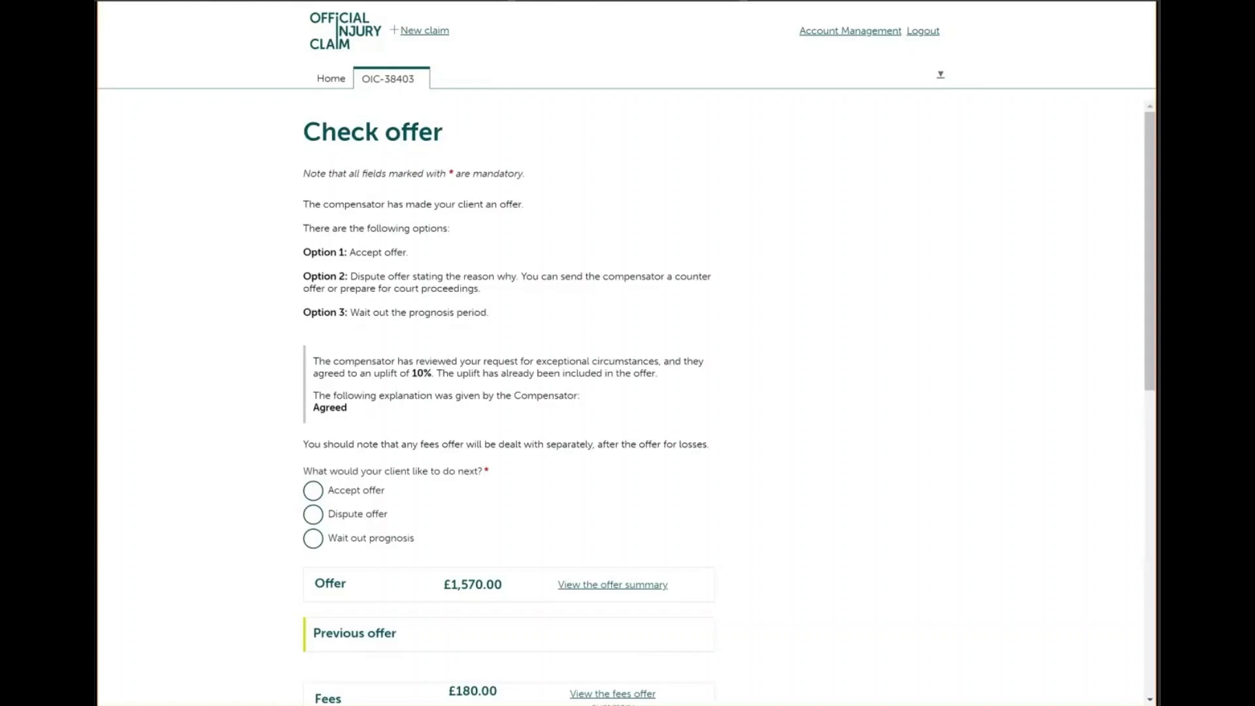
Read through the loss and deduction rows of the £1,570.00 offer summary, then return to Check offer
scroll(624, 392, "down", 2)
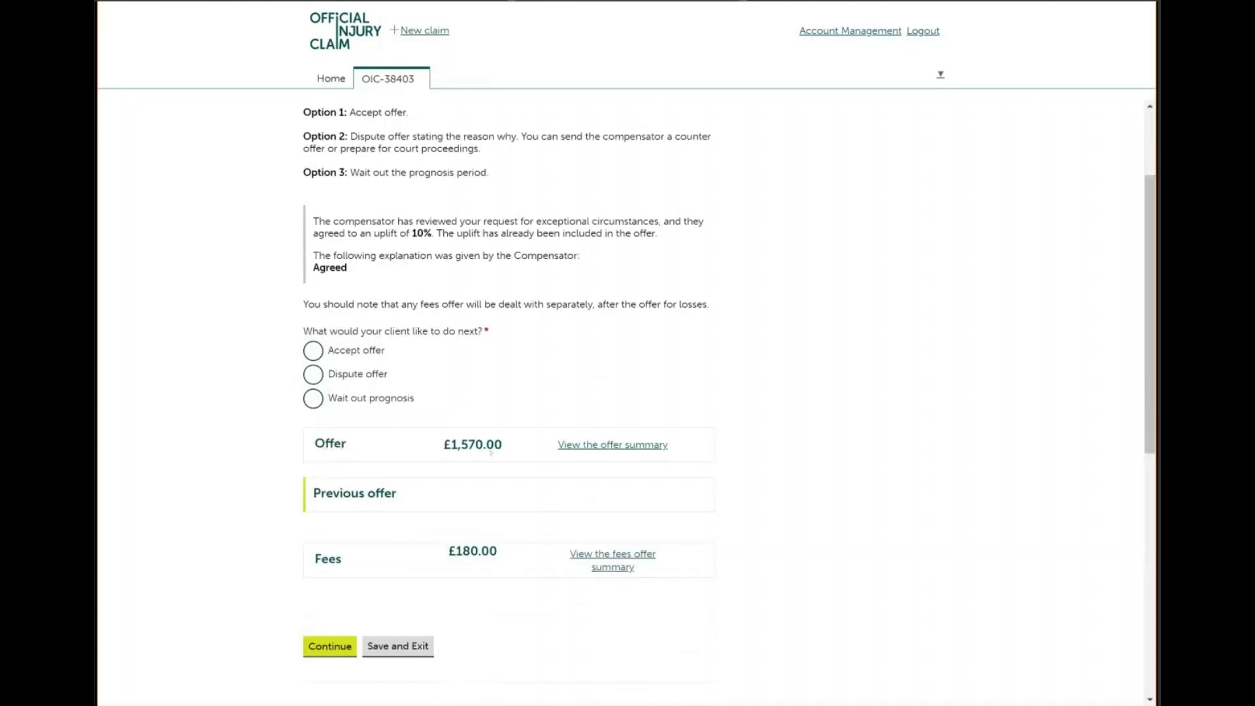
left_click(600, 445)
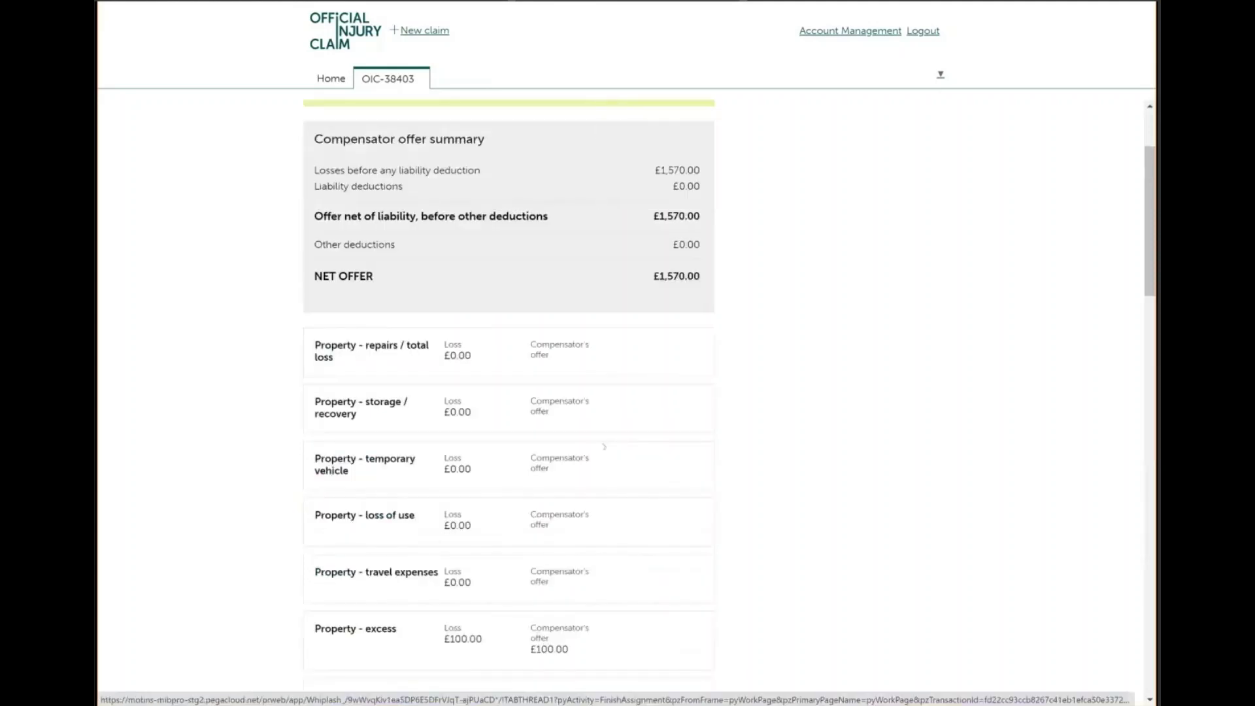
scroll(604, 446, "up", 2)
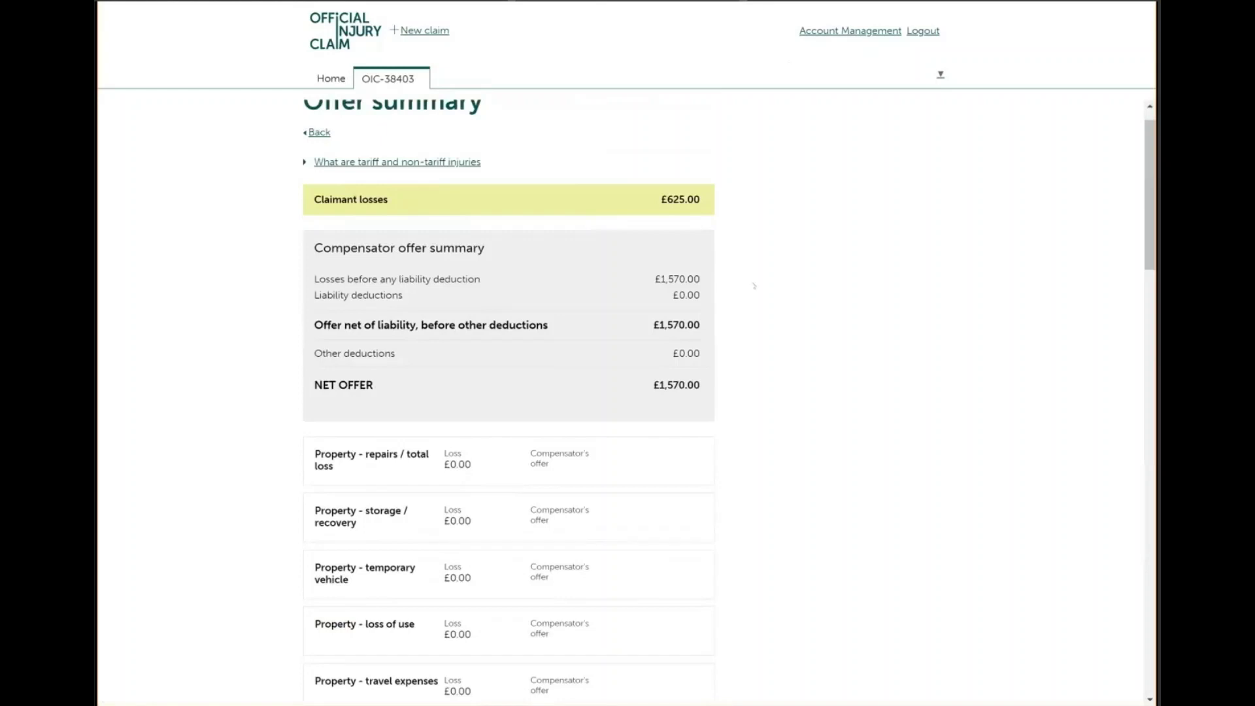
scroll(754, 286, "down", 1)
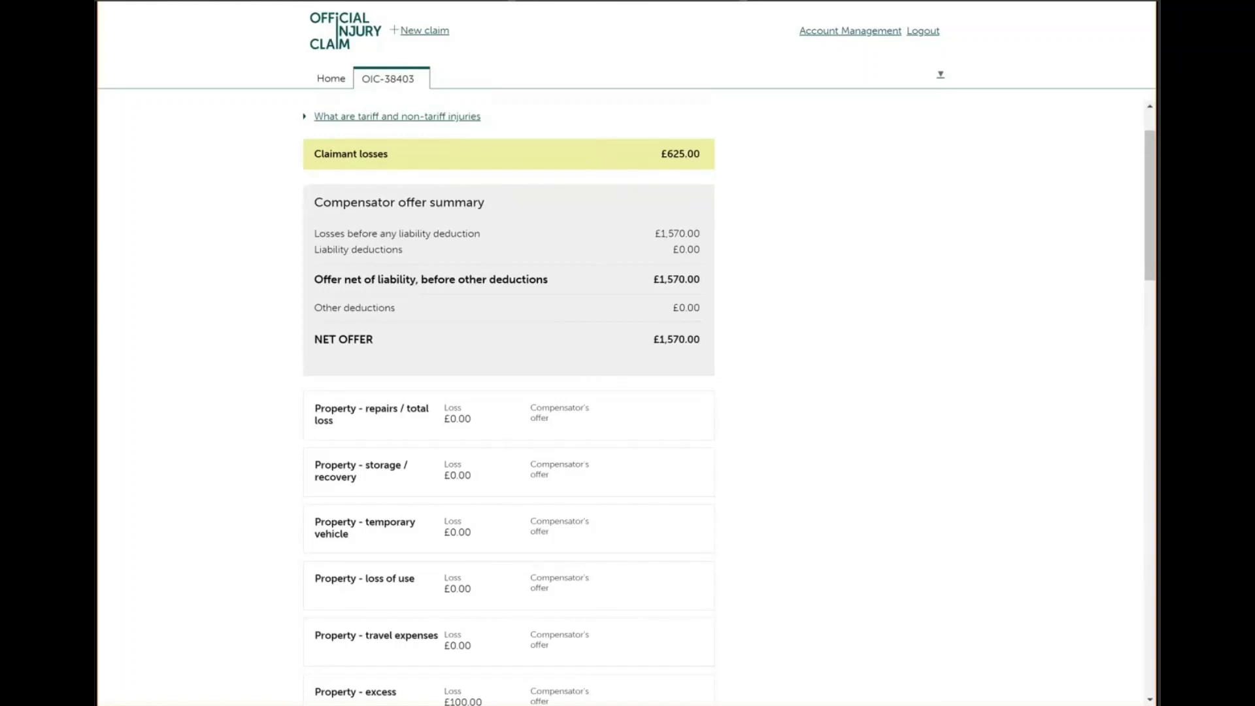
scroll(509, 393, "down", 7)
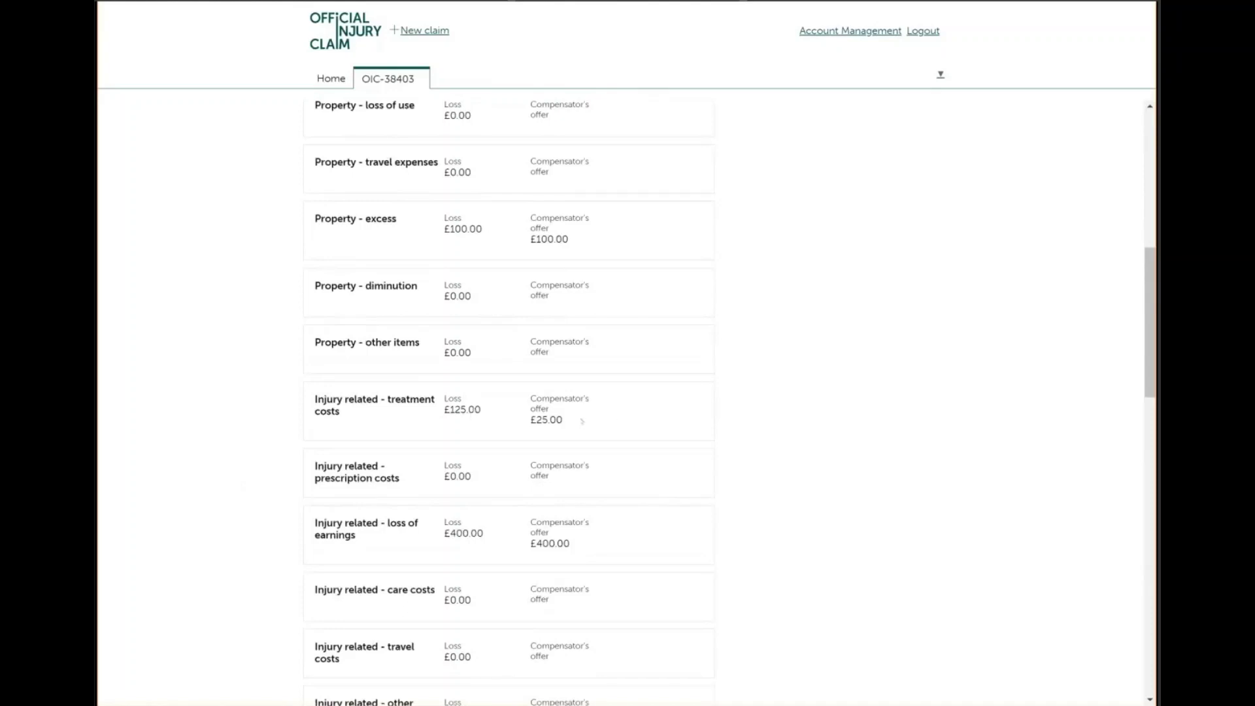
scroll(508, 392, "down", 3)
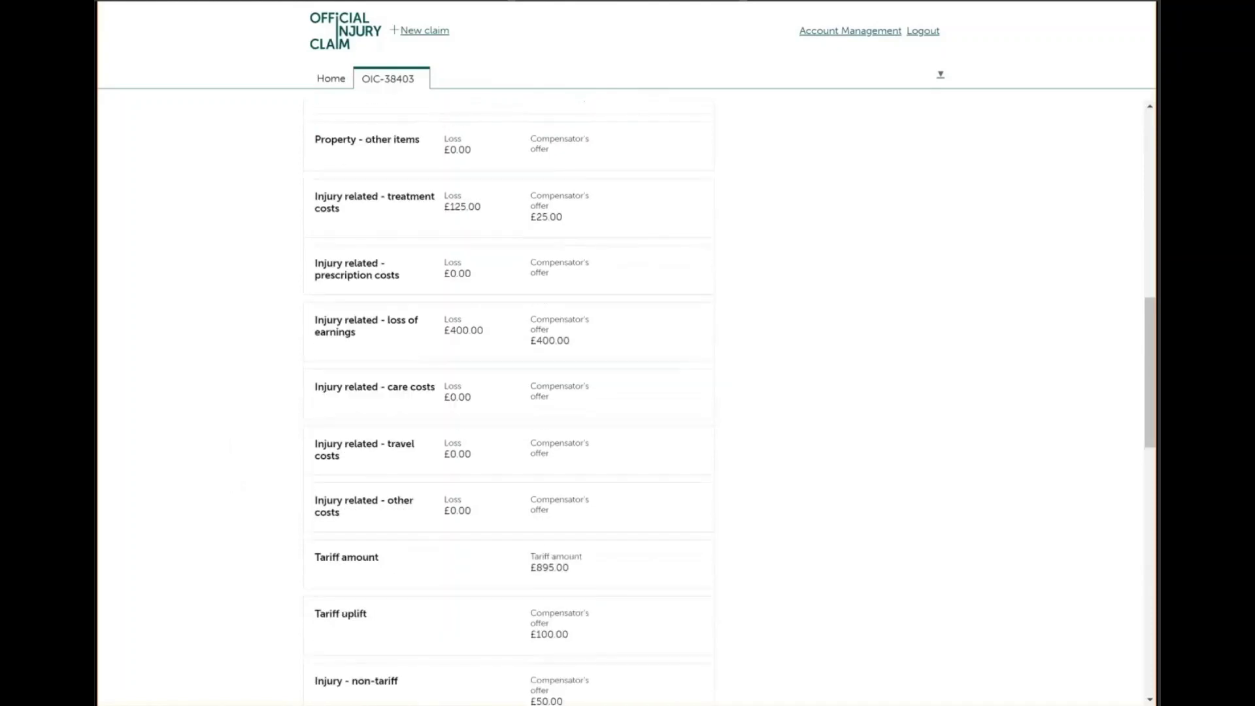
scroll(509, 392, "down", 5)
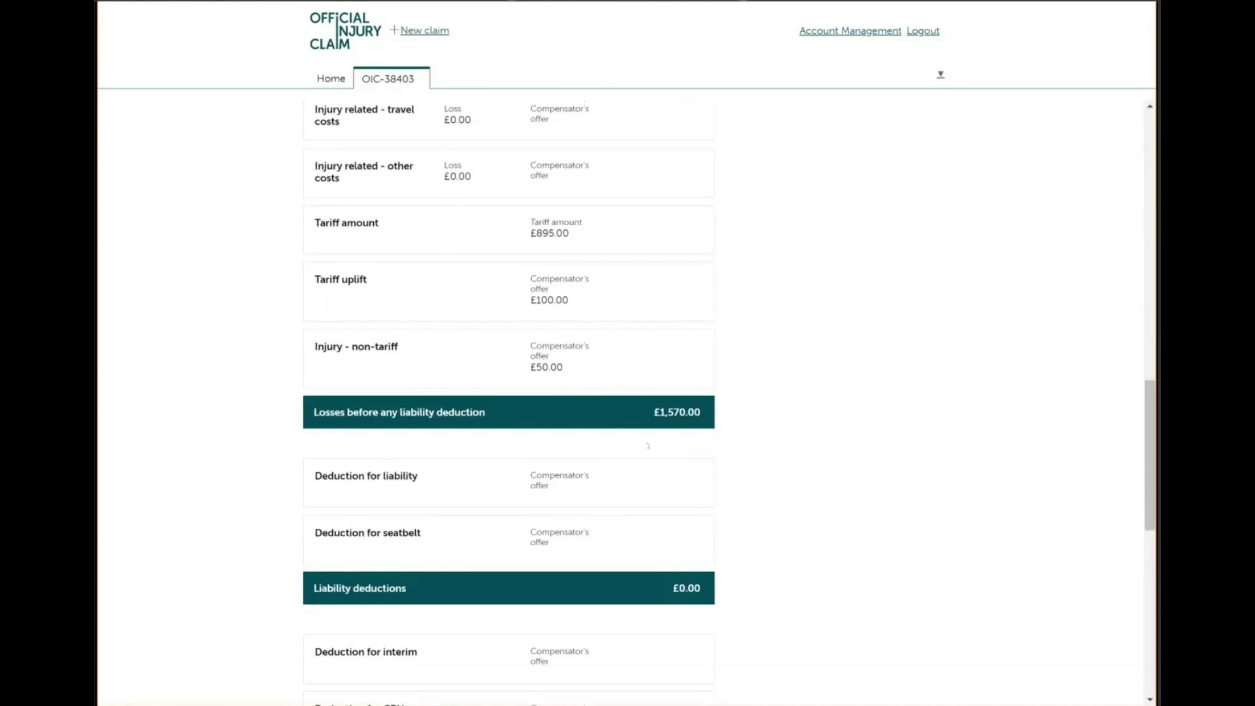
scroll(647, 446, "down", 3)
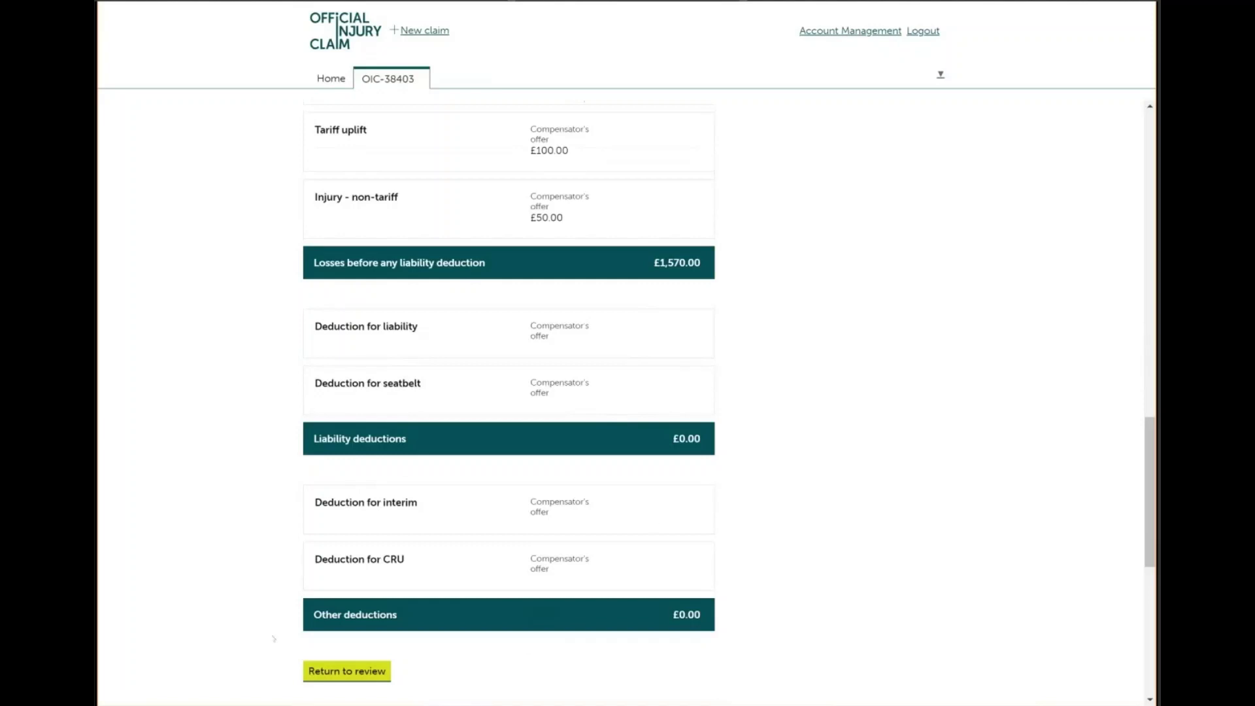
left_click(345, 677)
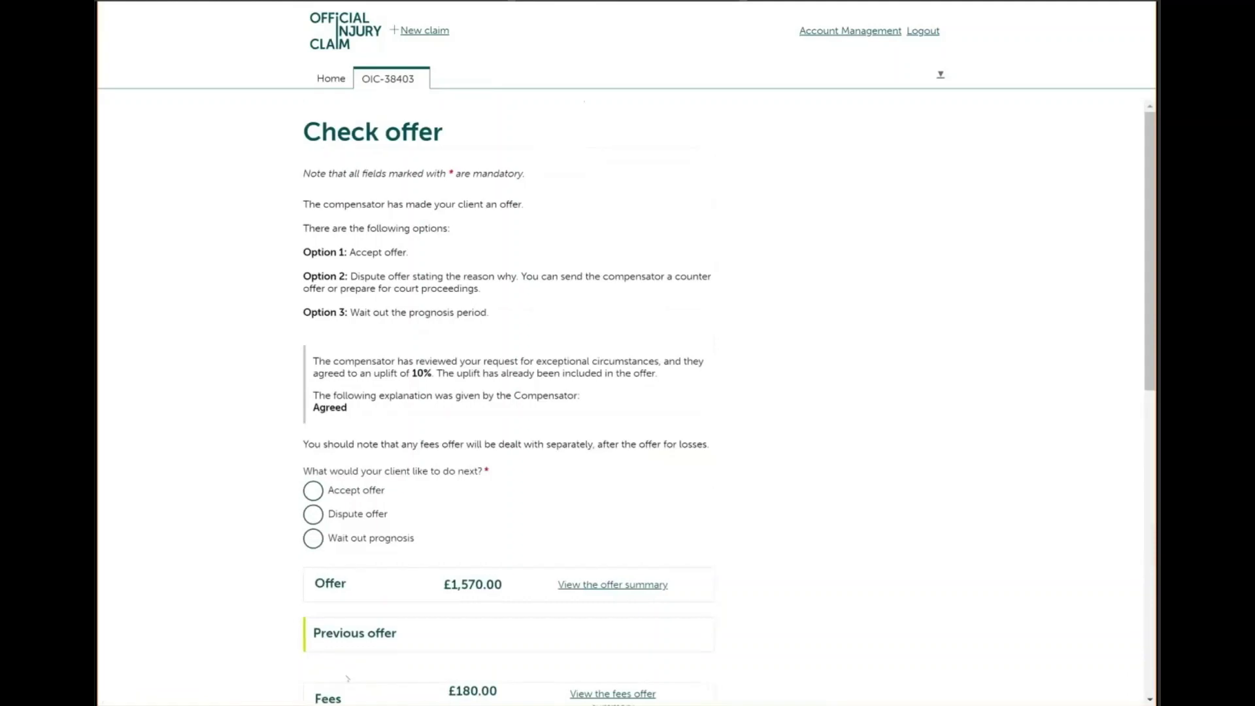
Choose Dispute offer to see the counter offer and court options, then go back to Check offer
scroll(627, 405, "down", 1)
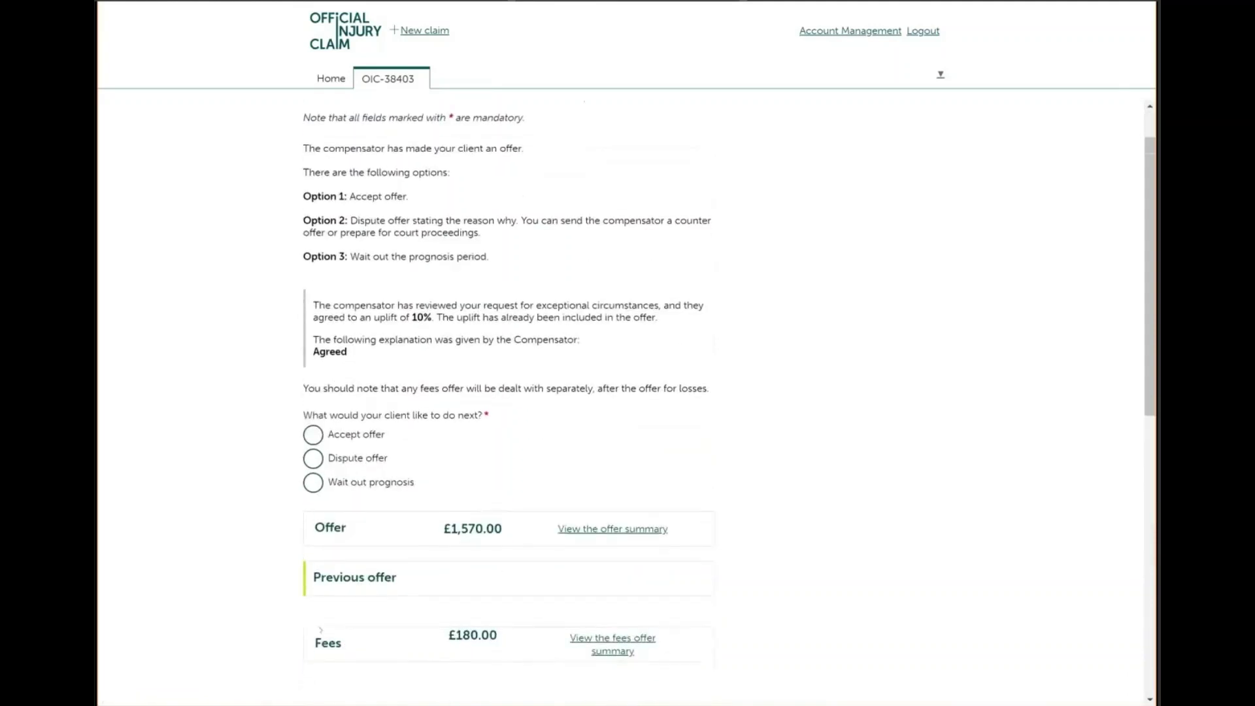
scroll(628, 393, "down", 1)
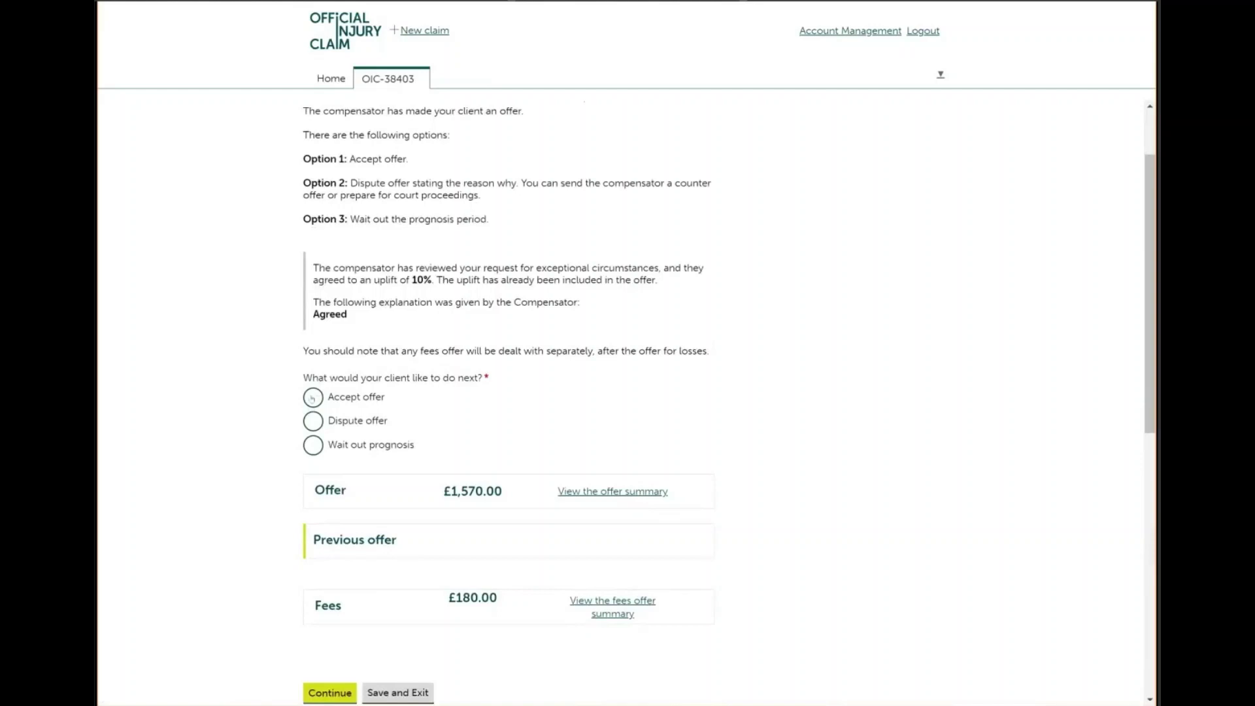
left_click(311, 426)
left_click(331, 695)
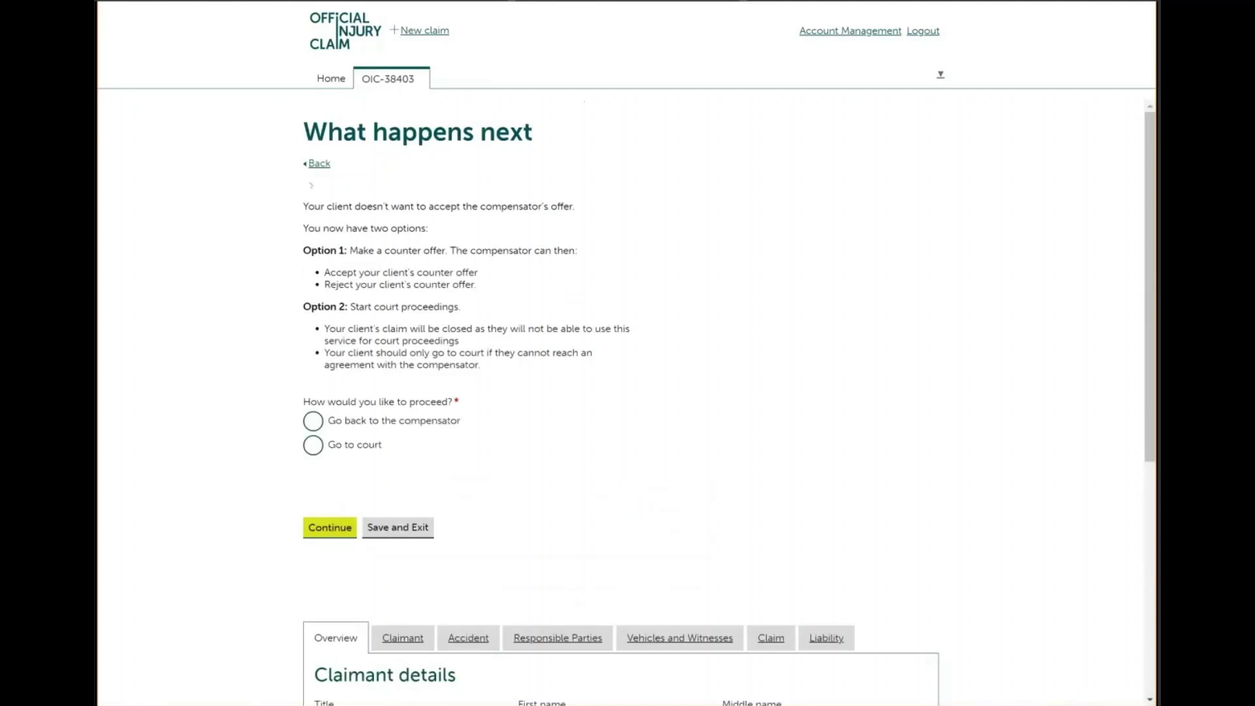
left_click(318, 164)
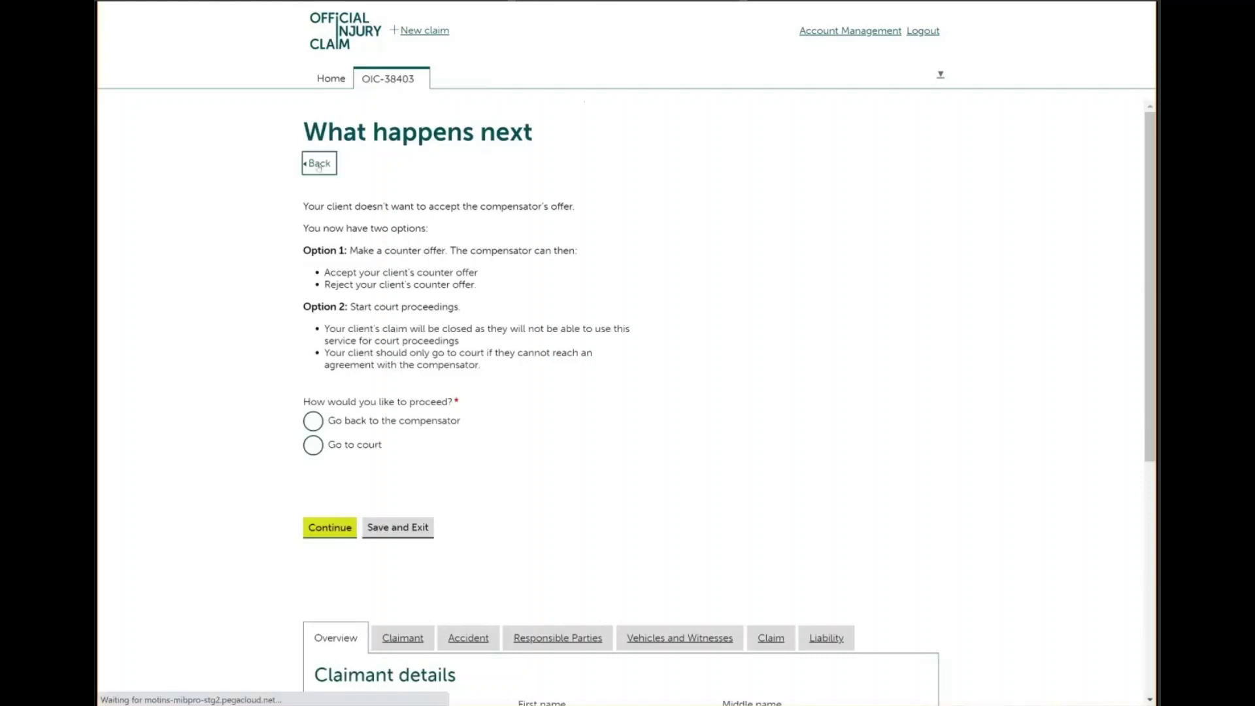
Look over the Confirm offer accepted page for the £1,570.00 offer without finishing, then go back
left_click(313, 491)
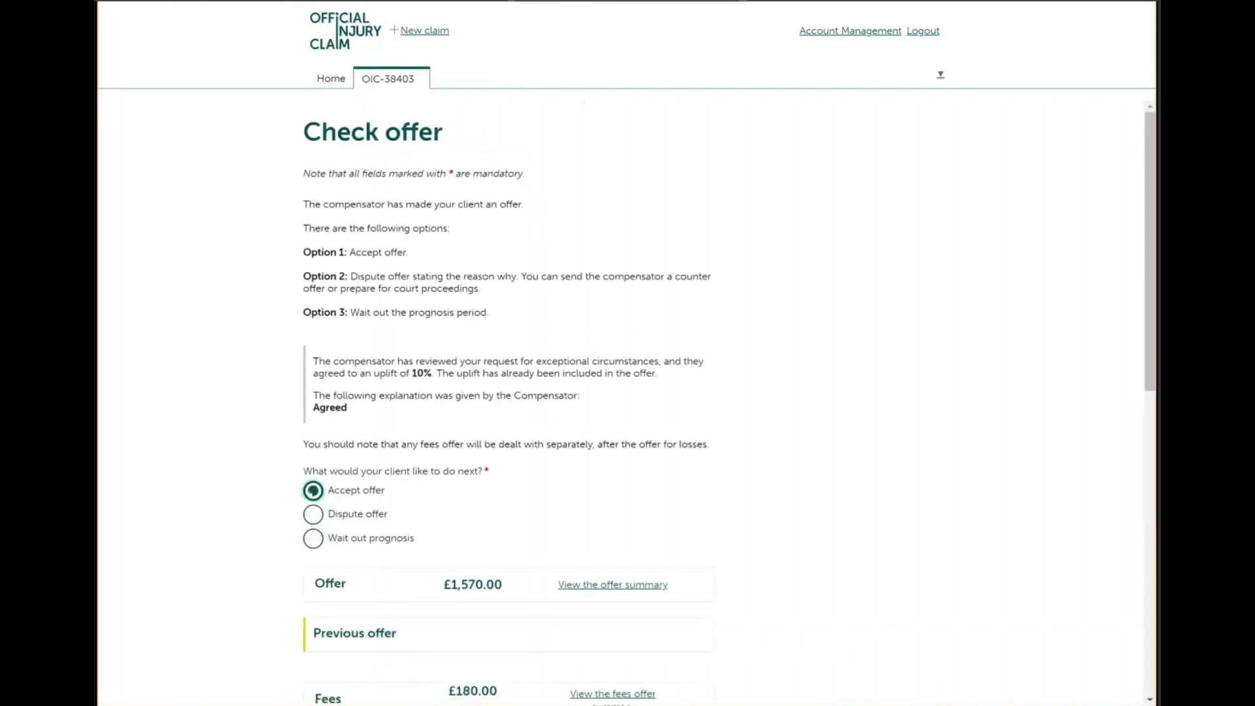
scroll(468, 509, "down", 3)
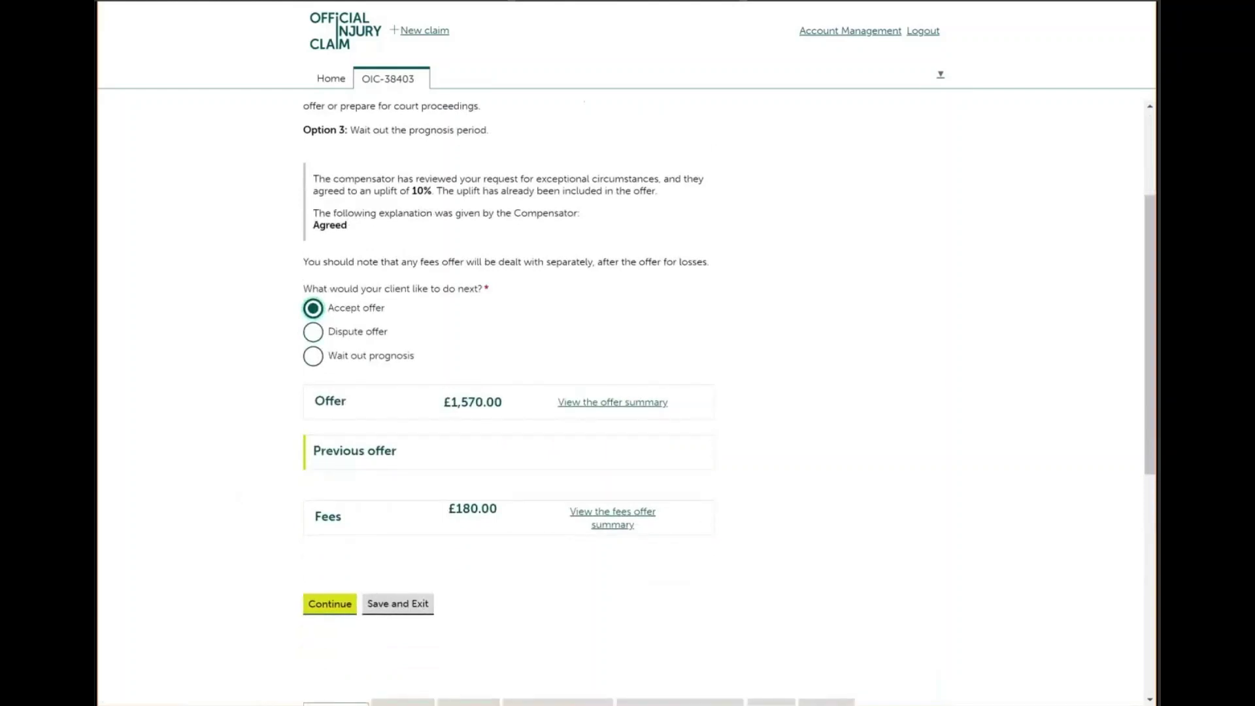
key("Return")
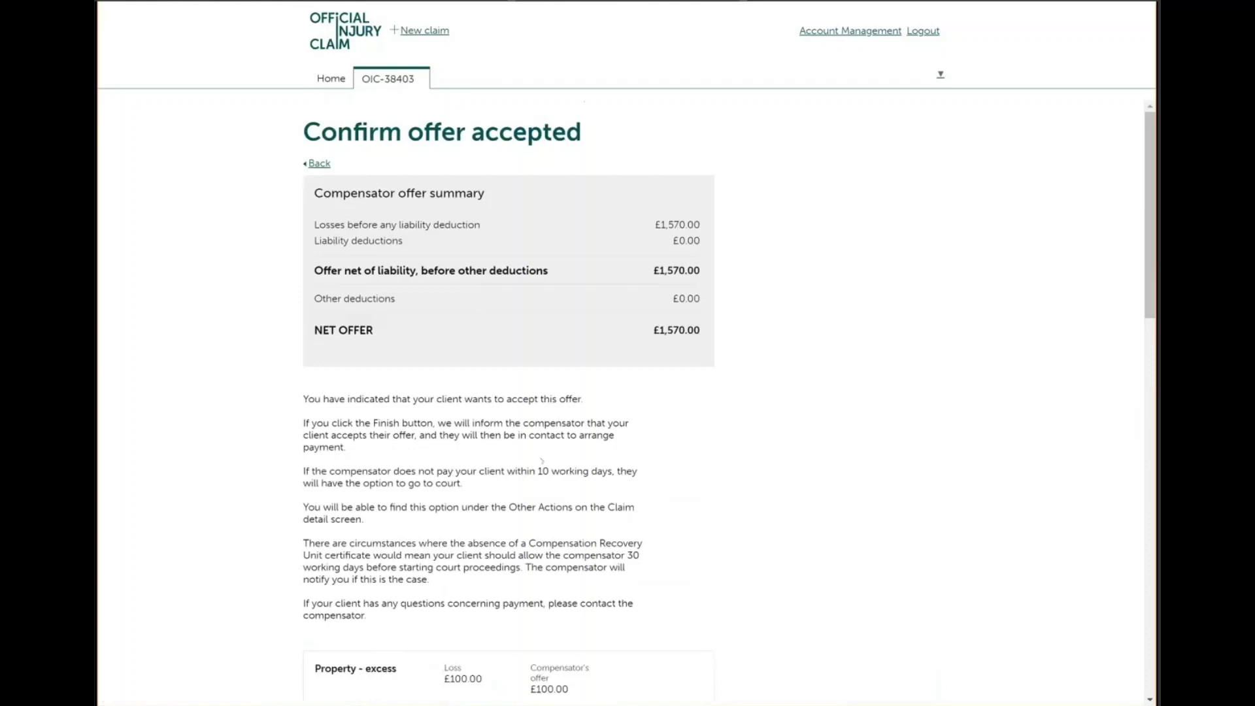
scroll(542, 460, "down", 2)
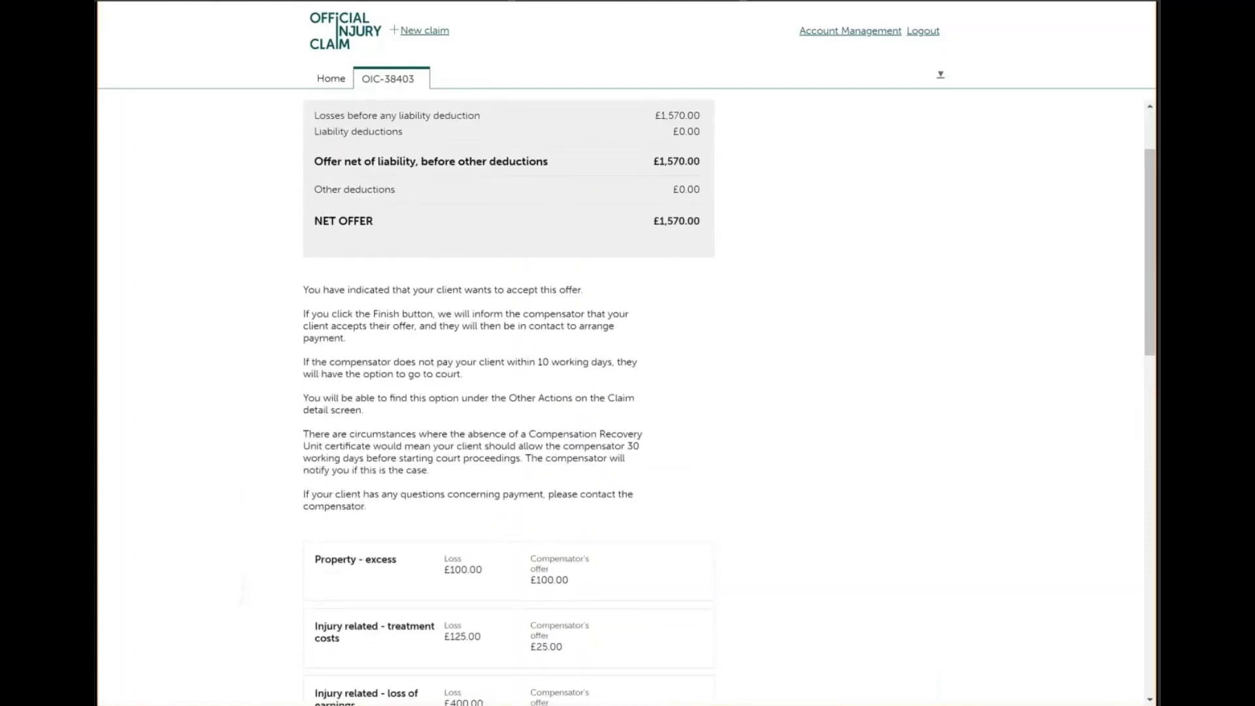
scroll(509, 399, "up", 2)
scroll(509, 399, "down", 1)
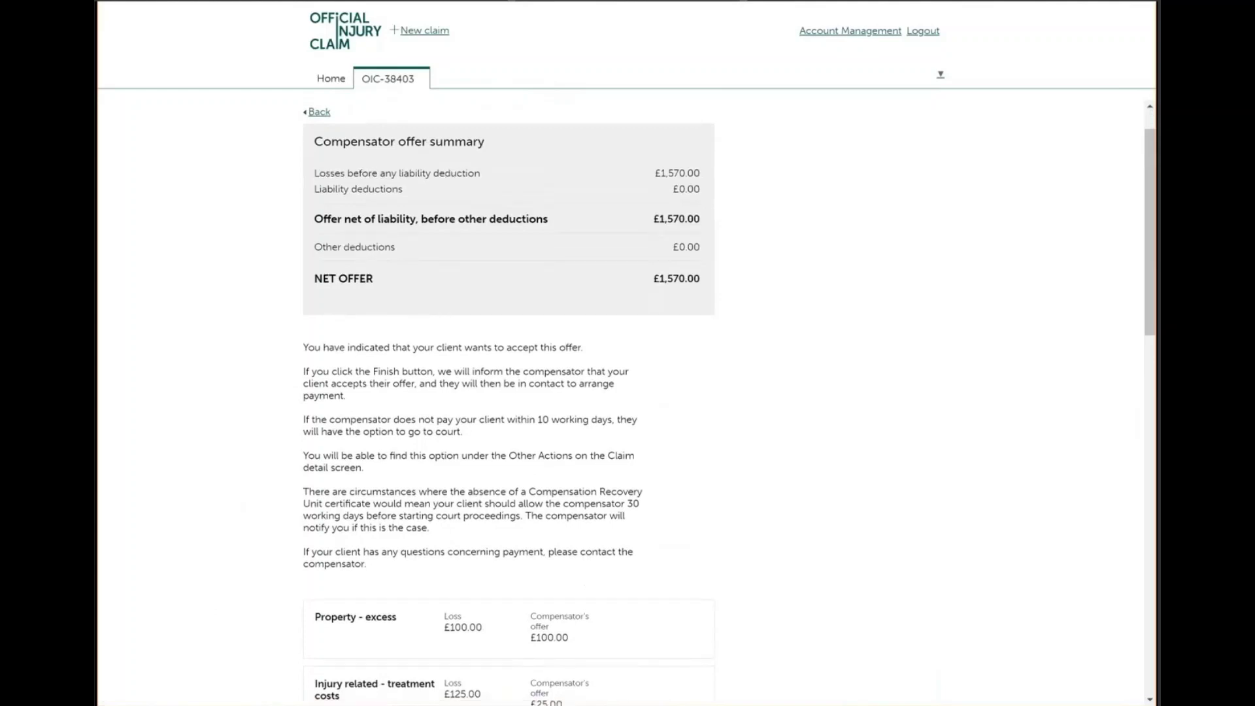
scroll(508, 399, "down", 9)
scroll(508, 399, "down", 3)
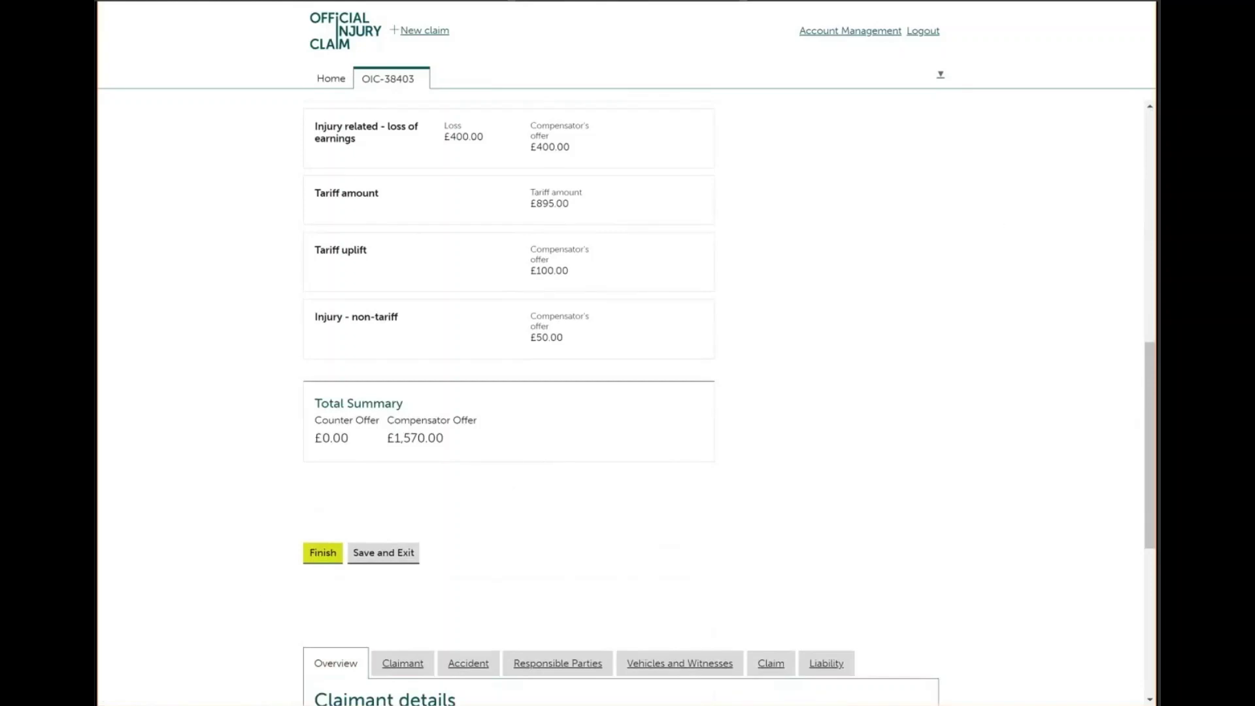
scroll(508, 398, "up", 12)
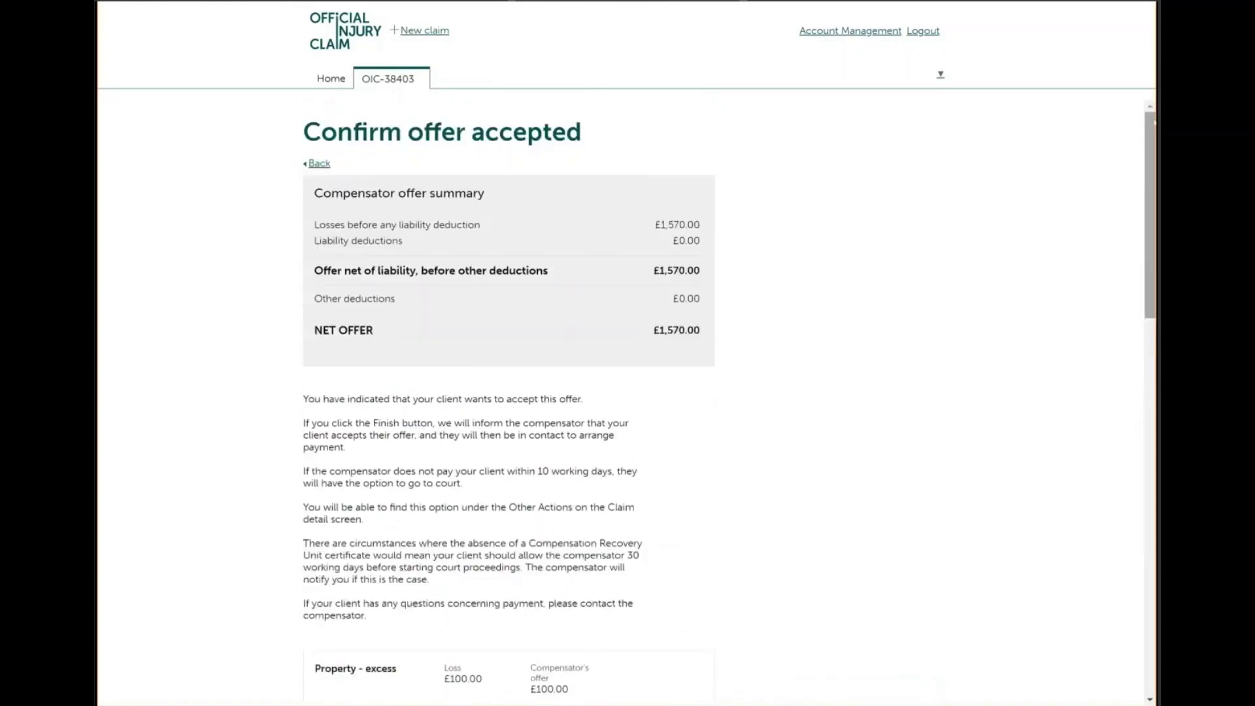
left_click(315, 165)
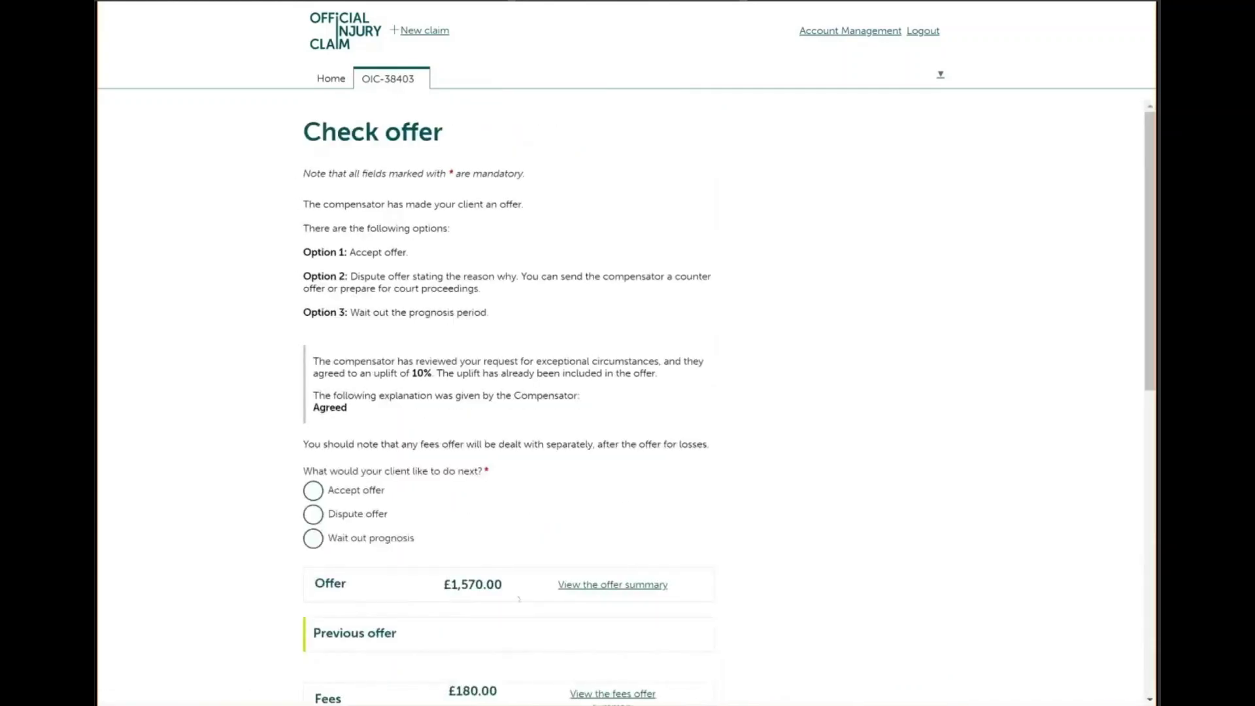
Dispute the £1,570.00 offer and choose Go to court on the What happens next page
left_click(314, 516)
scroll(510, 392, "down", 3)
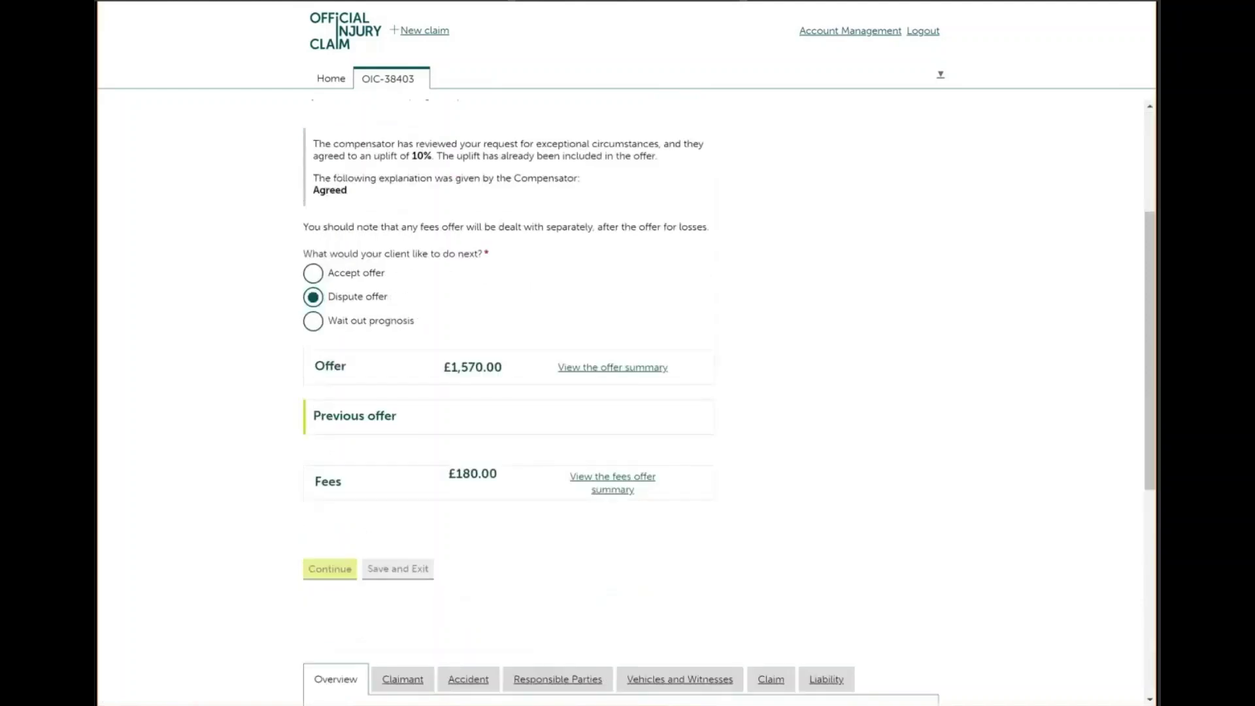
left_click(645, 367)
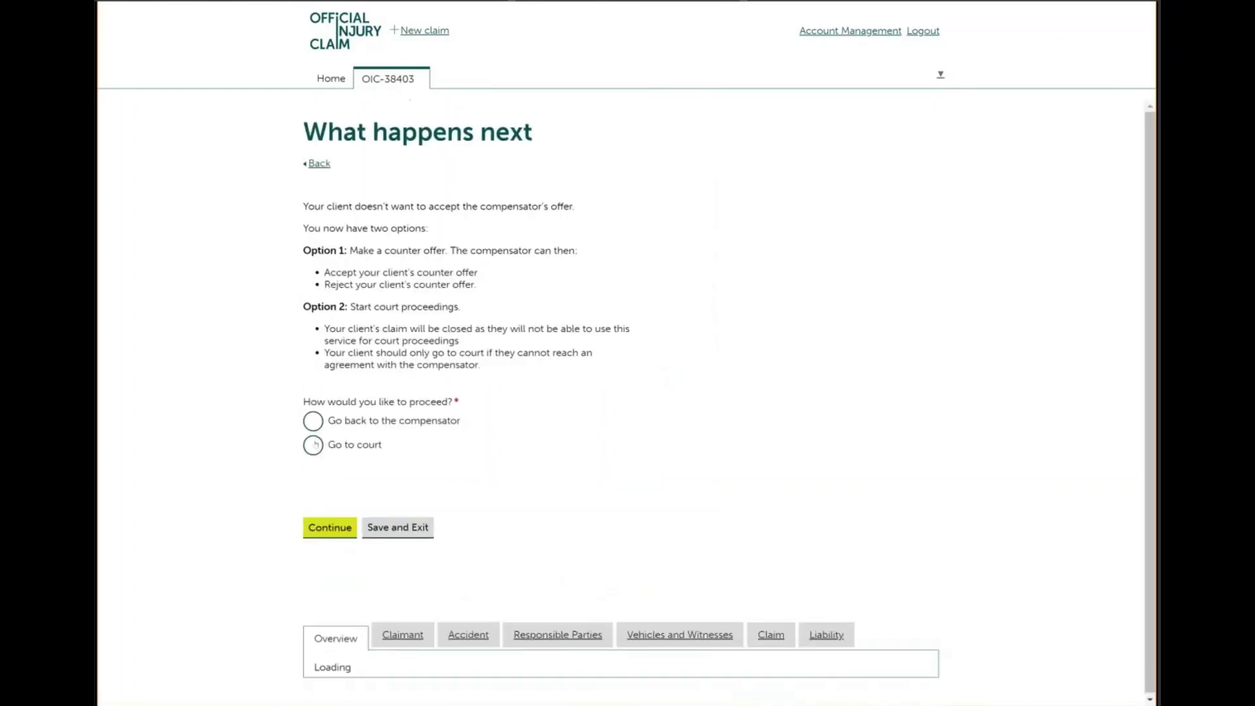
left_click(315, 445)
left_click(332, 526)
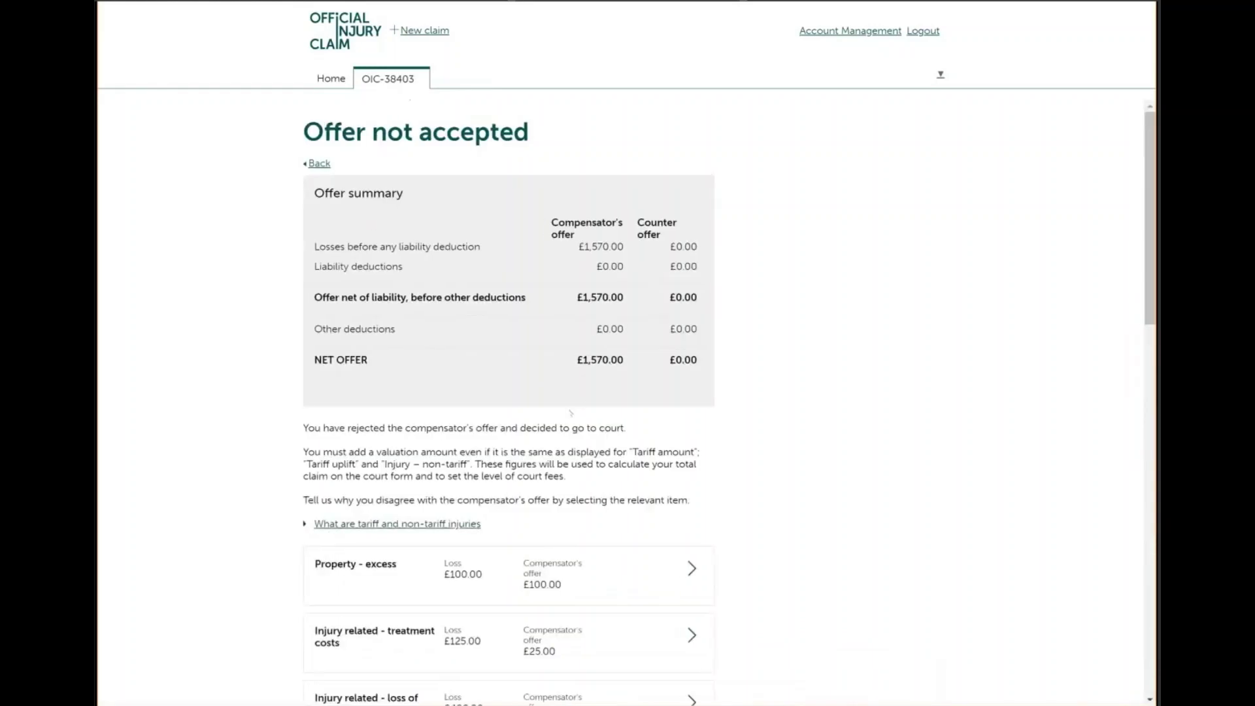
Open the Property - excess disagreement form, leave it unfilled, and return to the item list
scroll(570, 413, "down", 2)
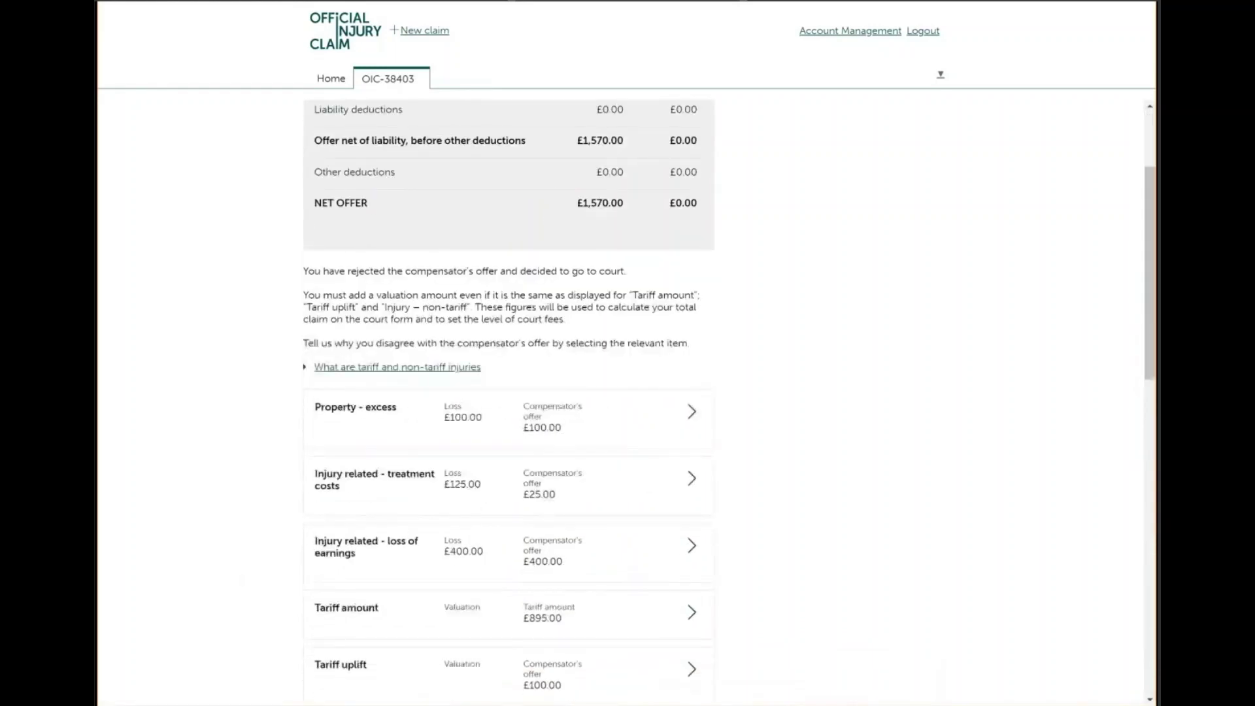
left_click(691, 414)
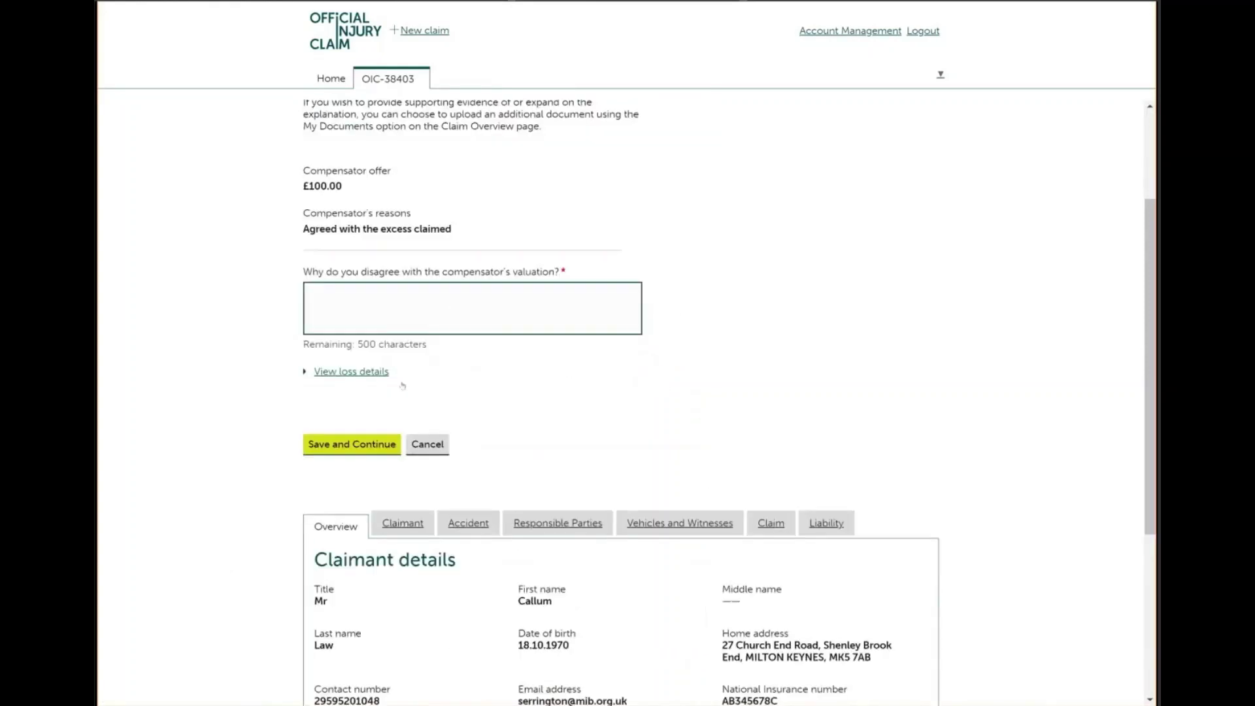
scroll(627, 402, "up", 3)
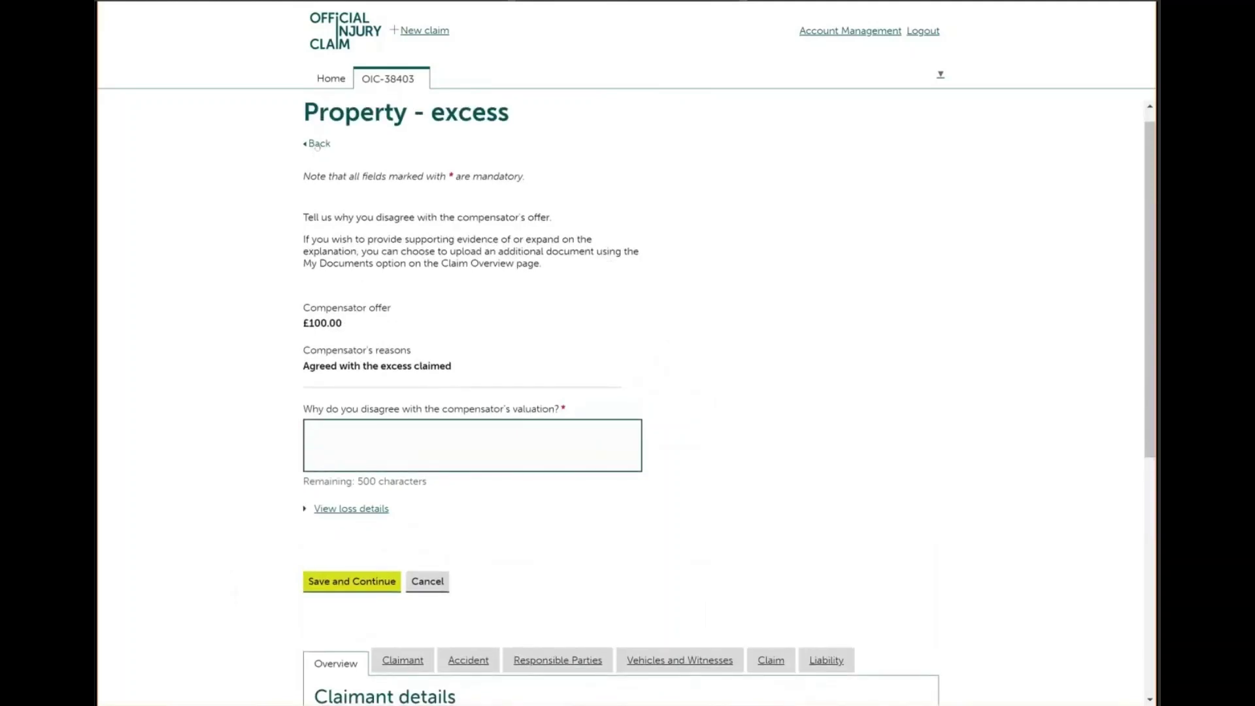
left_click(320, 144)
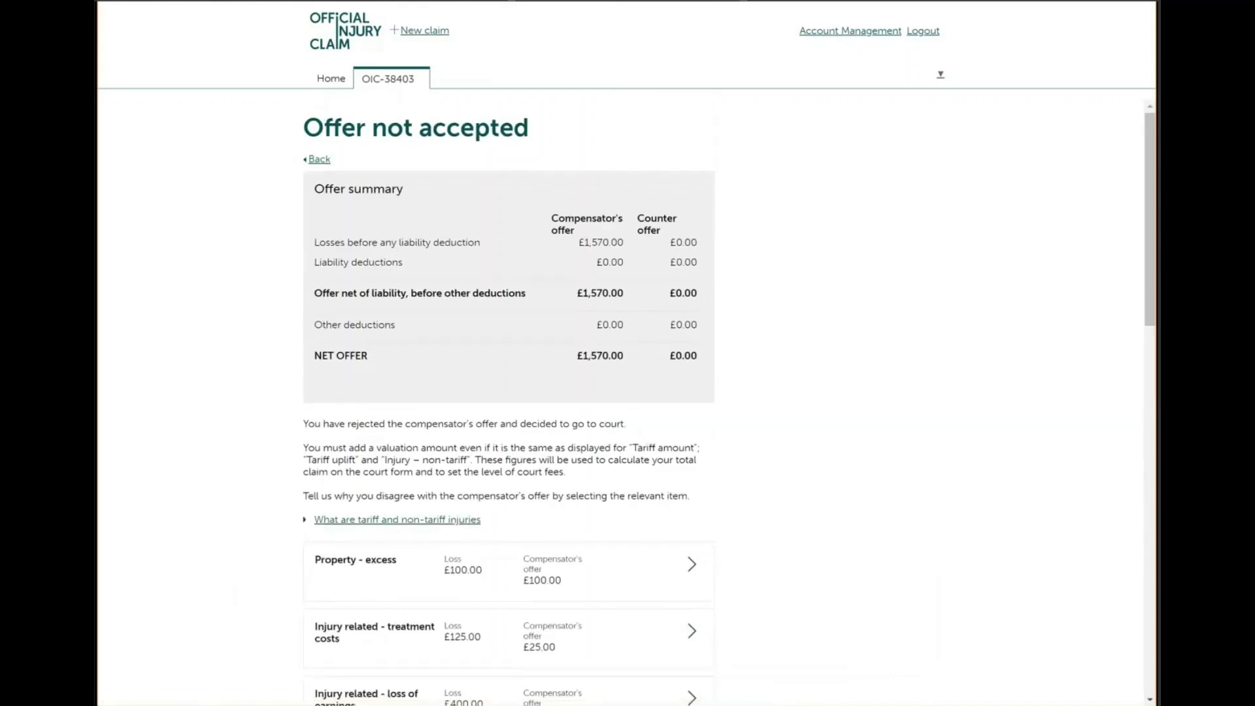
scroll(508, 392, "down", 4)
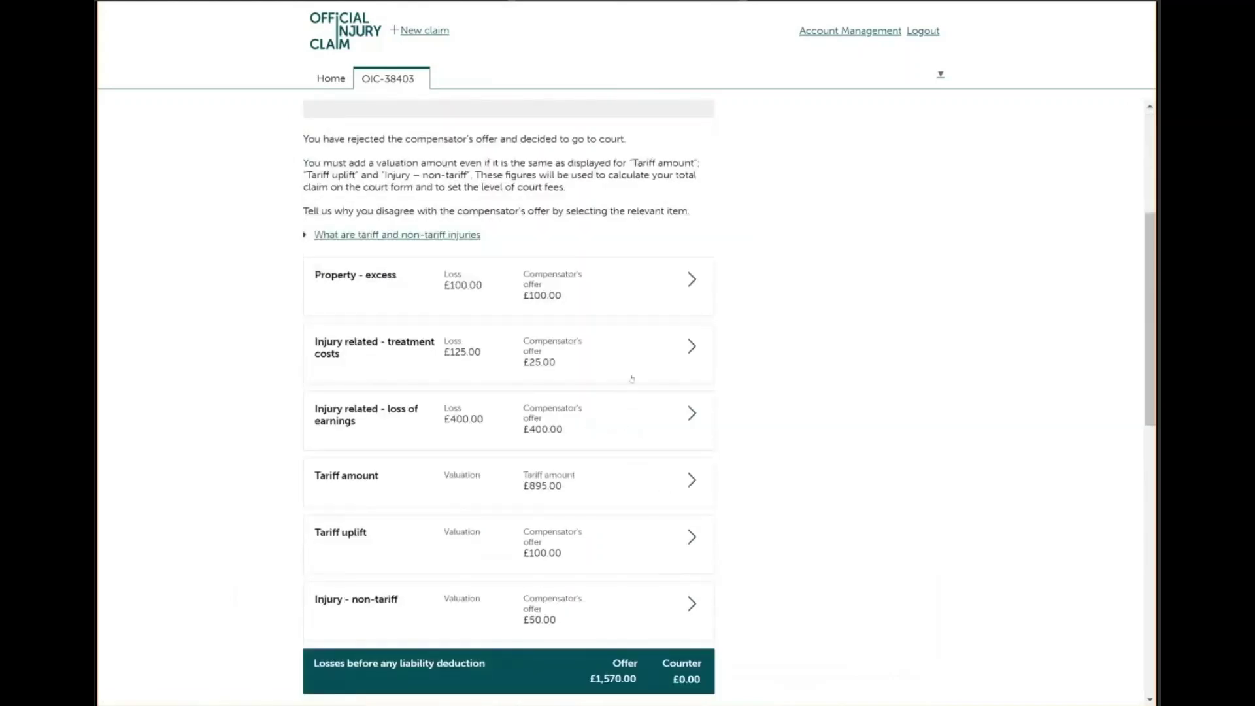
Give treatment costs the reason 'My client did pay 125 for their treatment, the invoices are all attached' and save
left_click(688, 351)
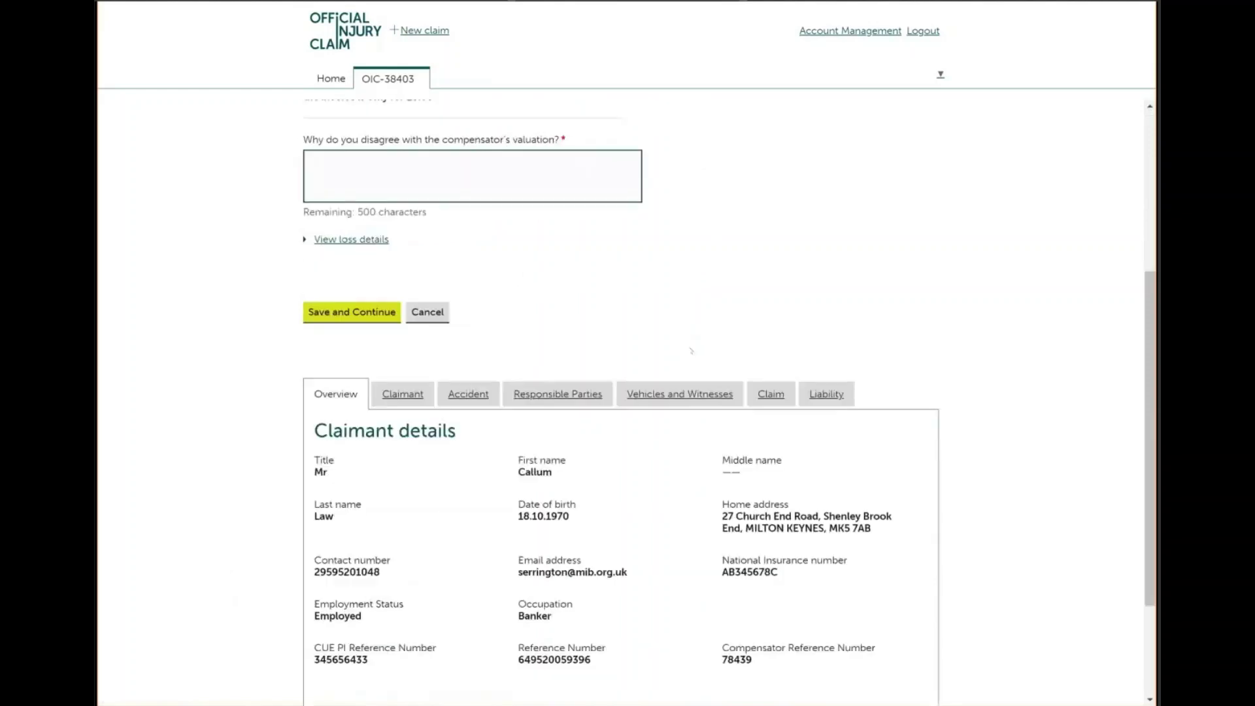
left_click(363, 176)
scroll(364, 175, "down", 3)
scroll(621, 393, "up", 4)
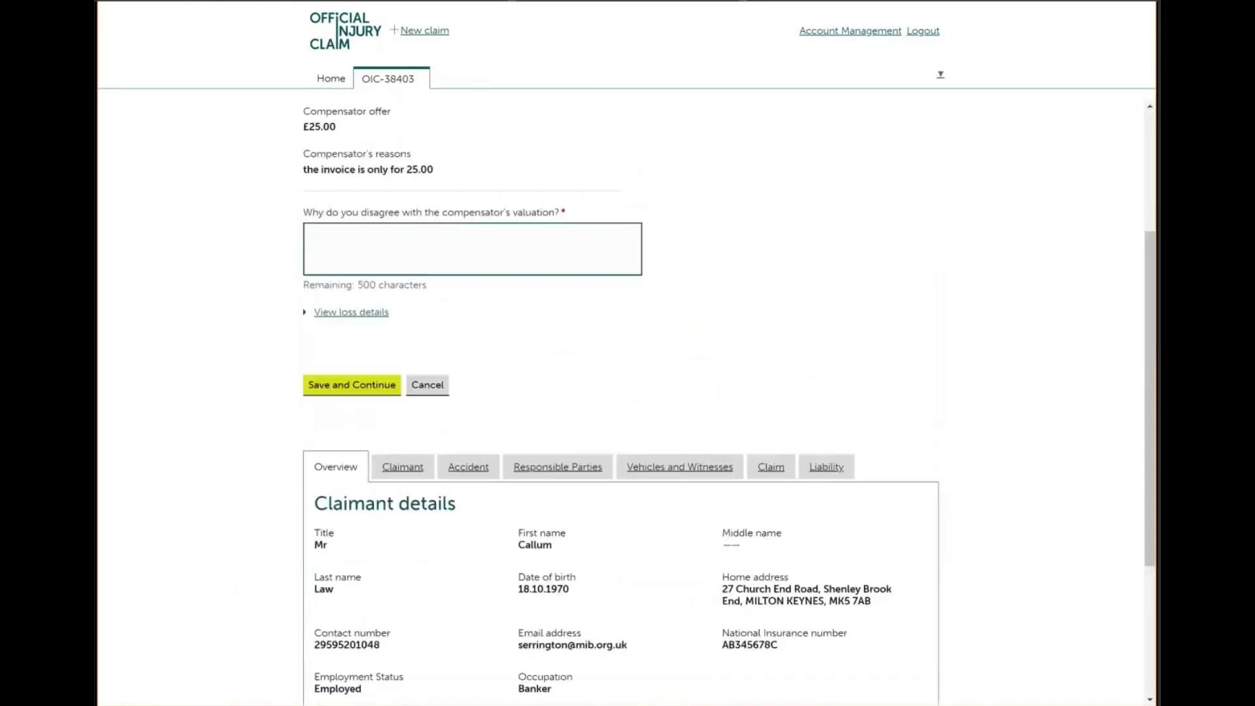
left_click(390, 235)
type("My c")
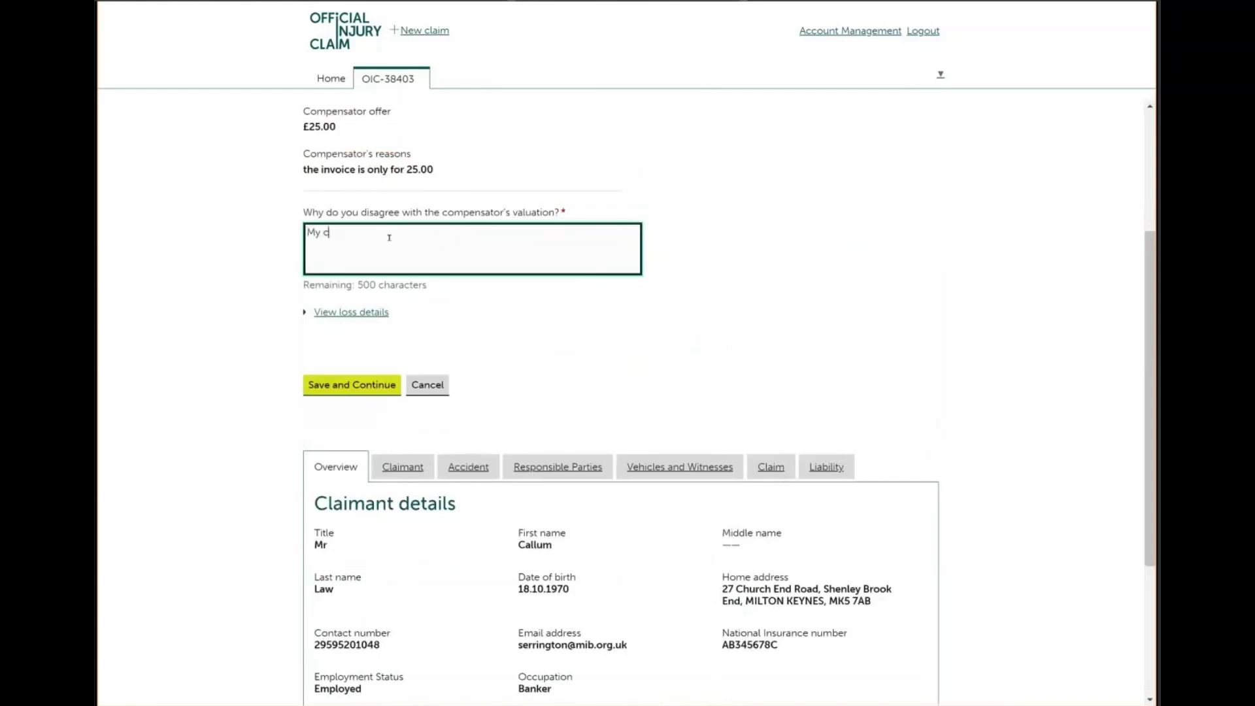
type("lient did oay 125 for their ")
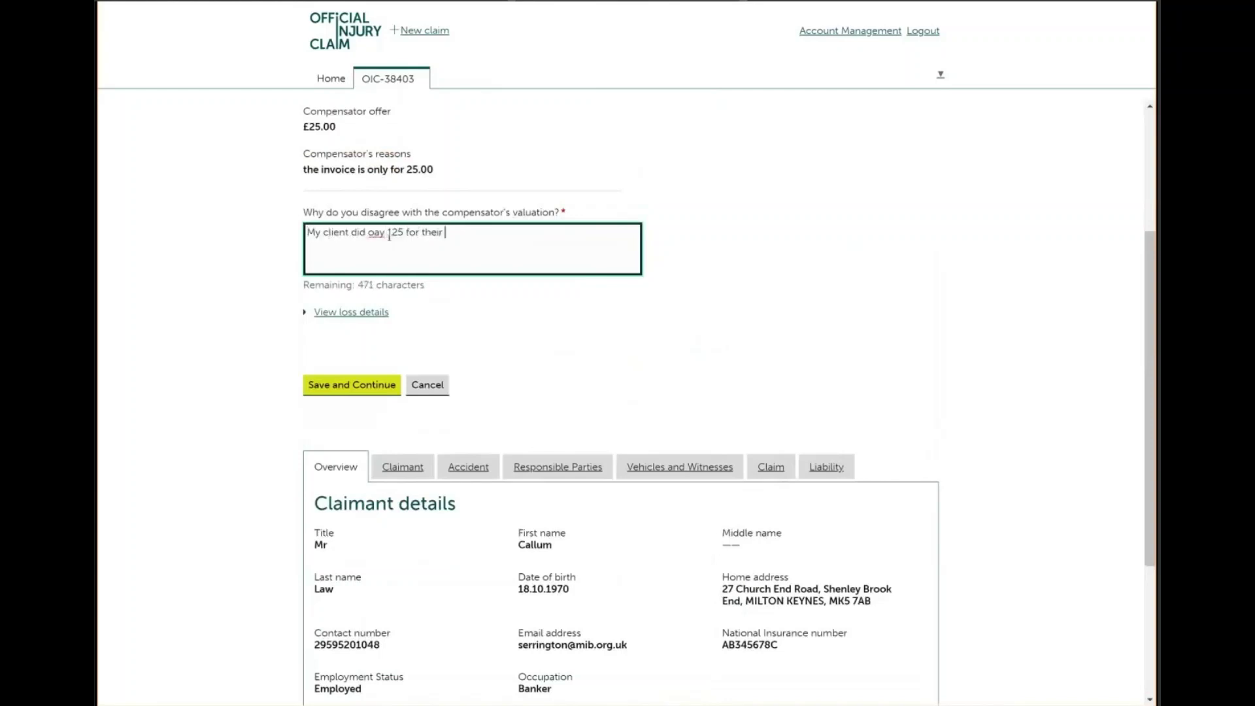
type("treatment")
left_click(370, 234)
key("BackSpace")
type("pay 125 for their treatment  the invoice")
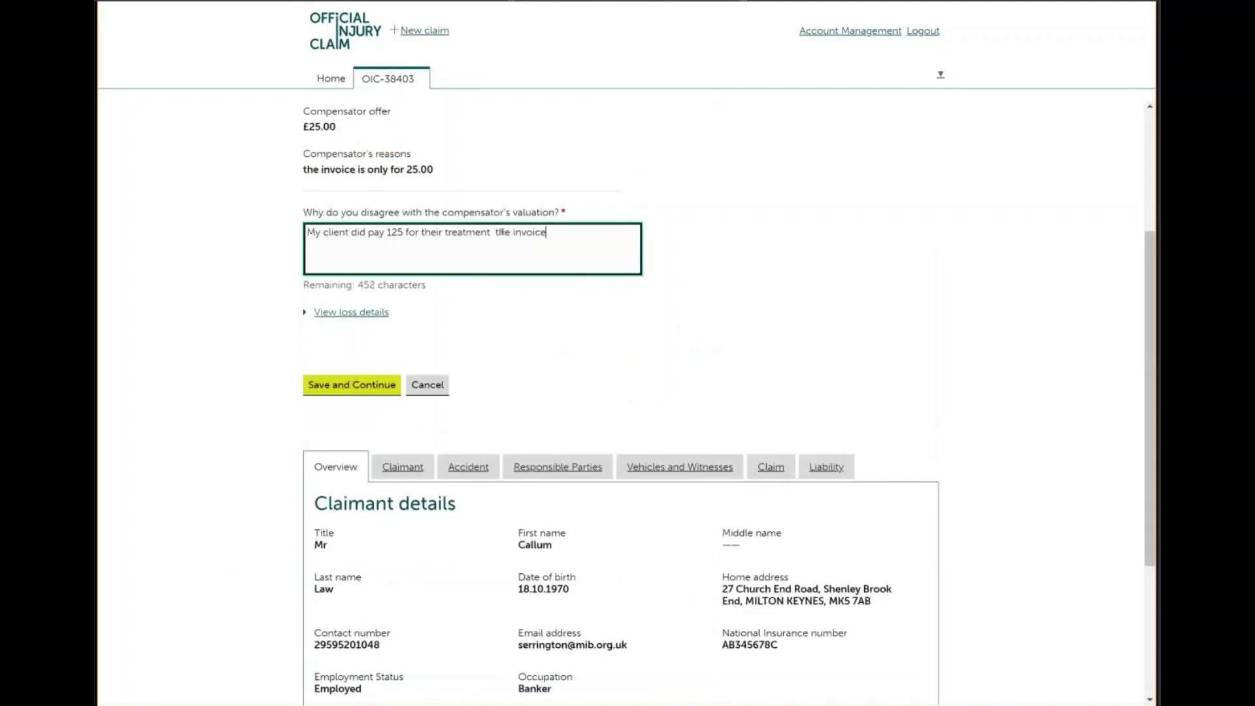
type("s are all attached")
left_click(363, 391)
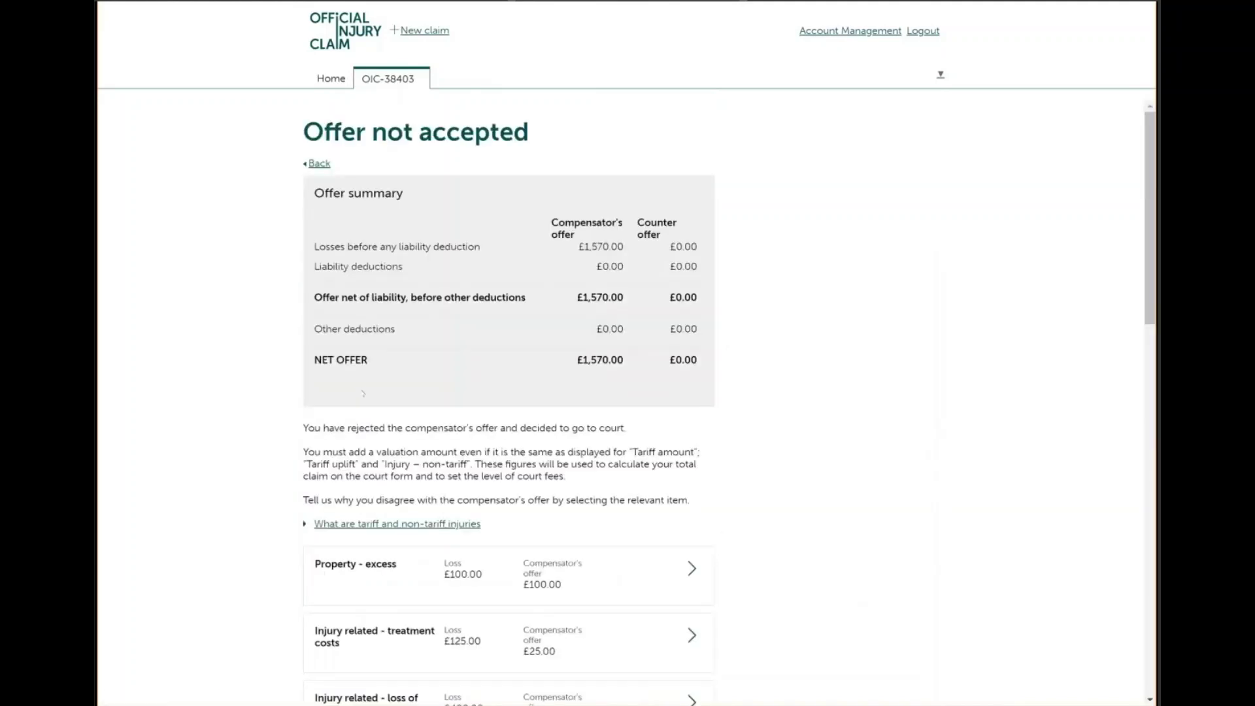
Open the Tariff amount row from the Offer not accepted item list
scroll(364, 393, "down", 4)
scroll(509, 392, "down", 3)
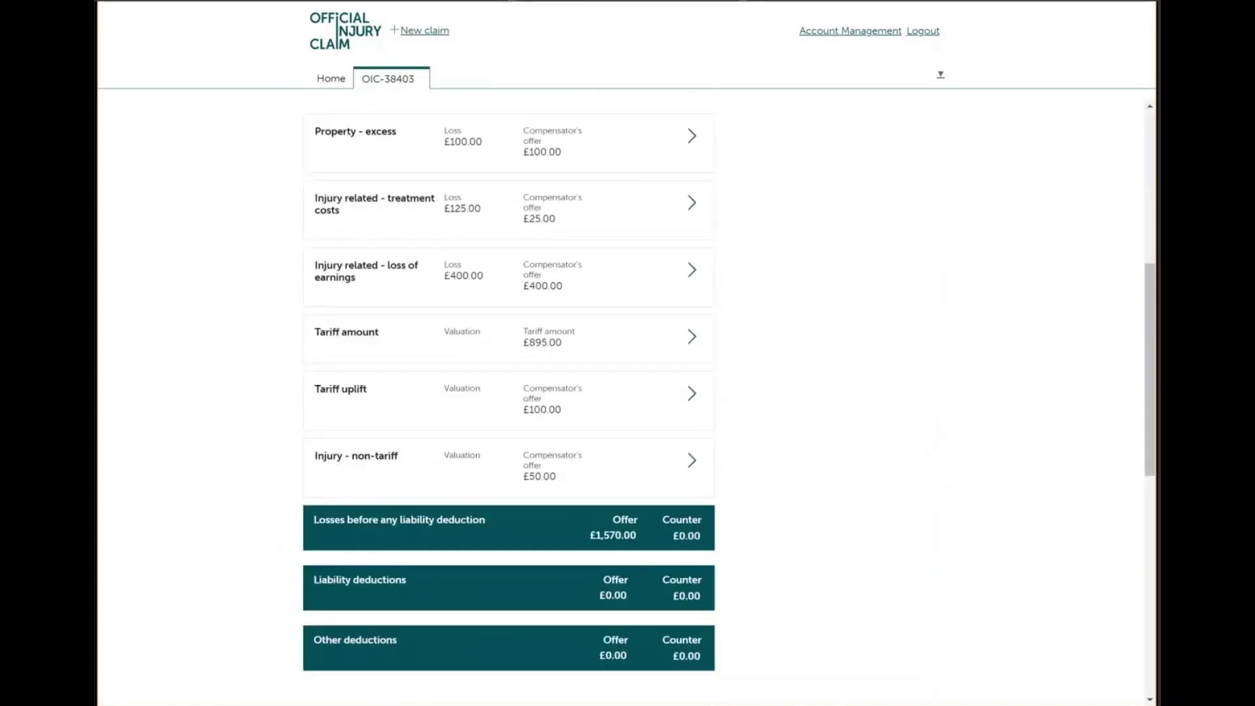
scroll(508, 392, "up", 3)
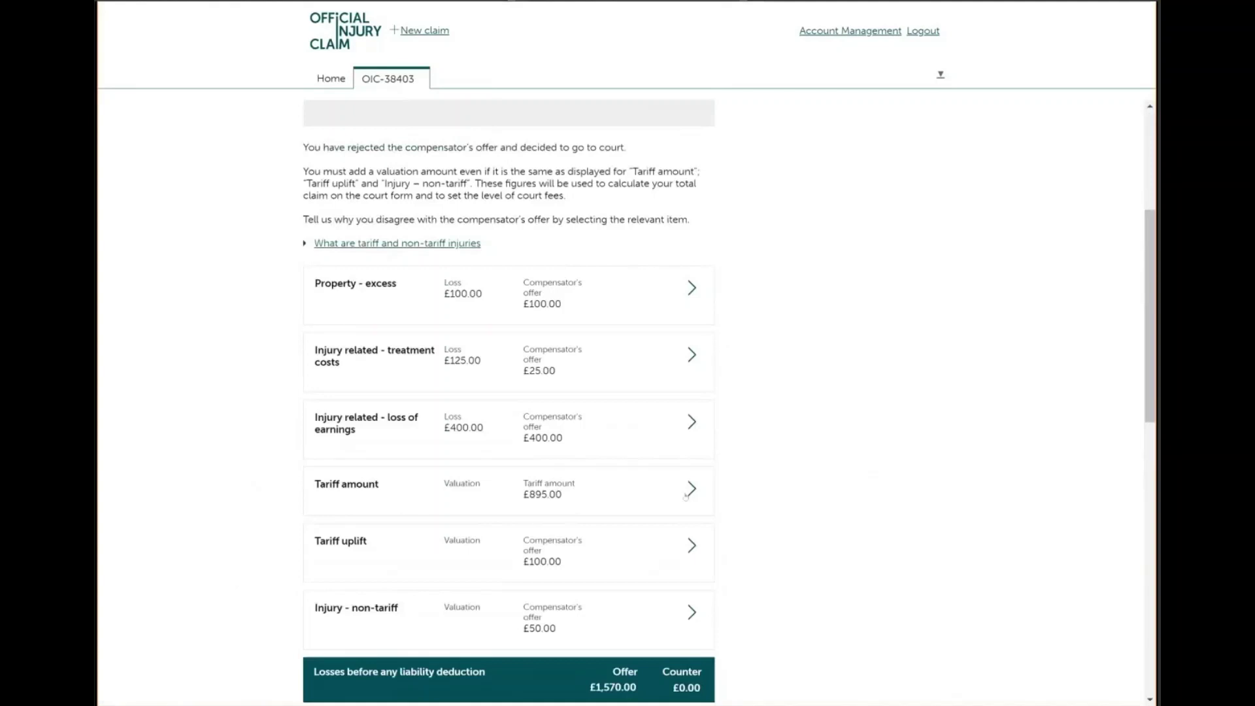
left_click(692, 489)
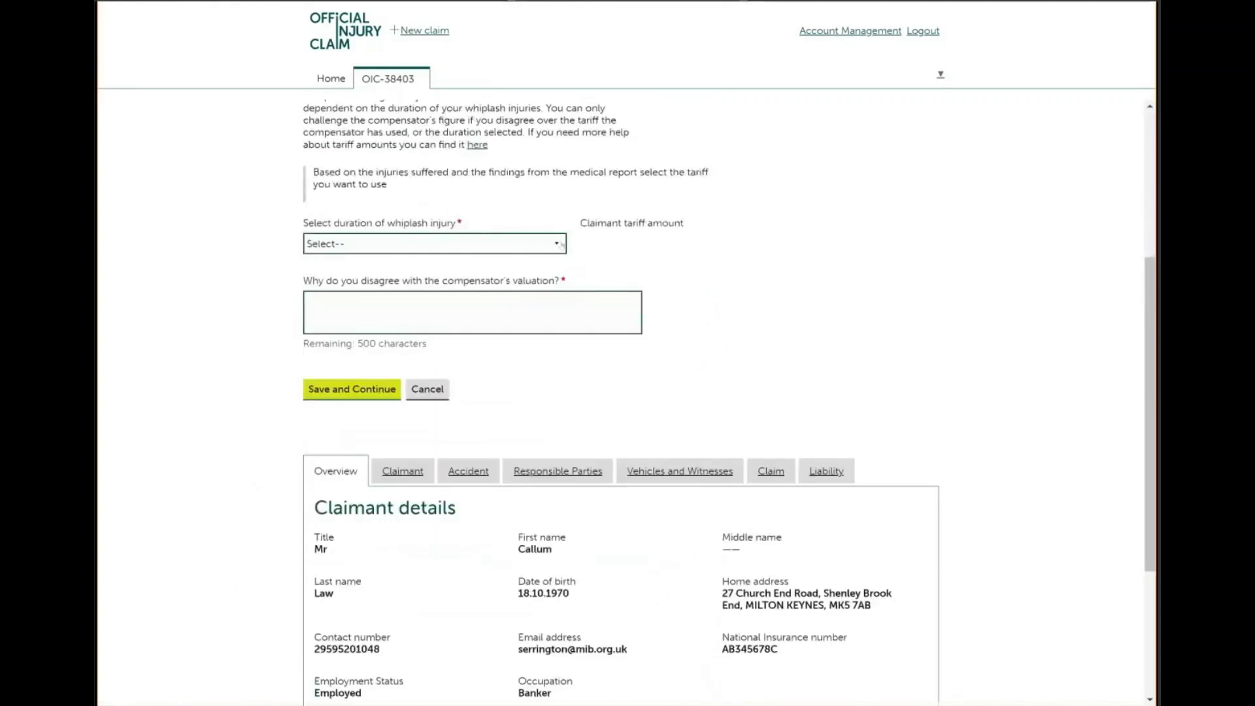
Set whiplash duration to 9–12 months with reason 'you selection and valuation is not correct', then save
scroll(560, 246, "up", 3)
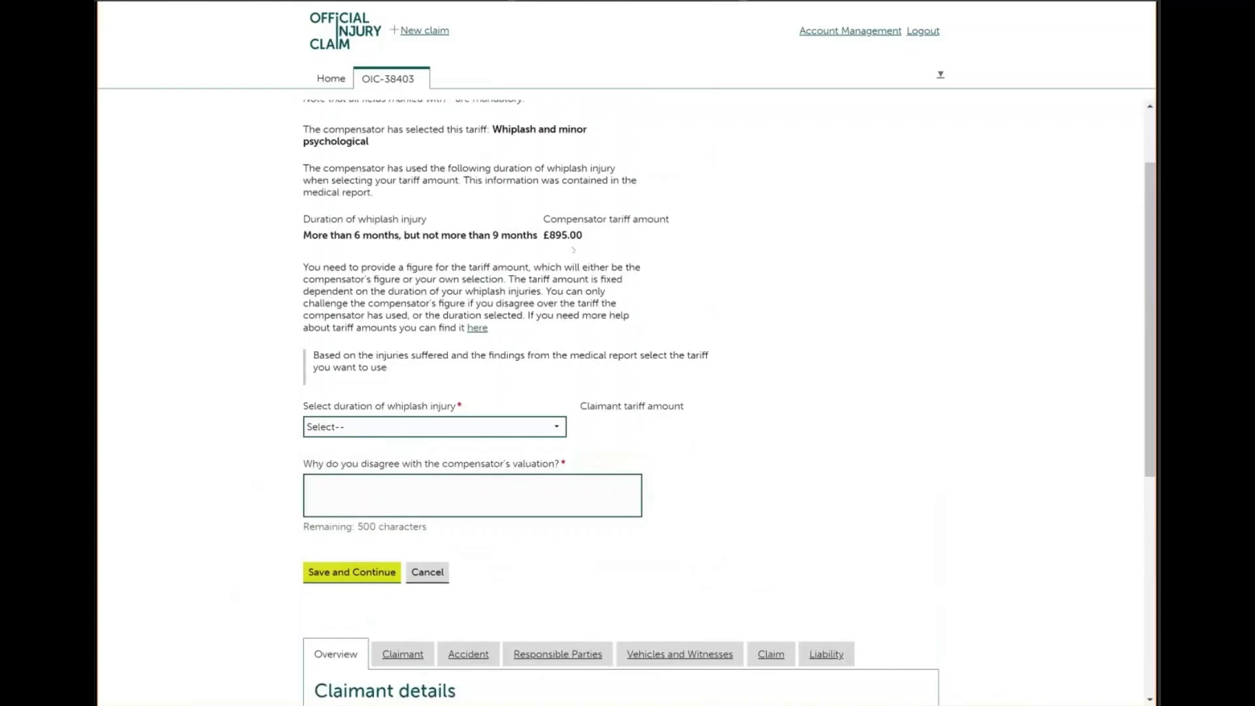
left_click(556, 425)
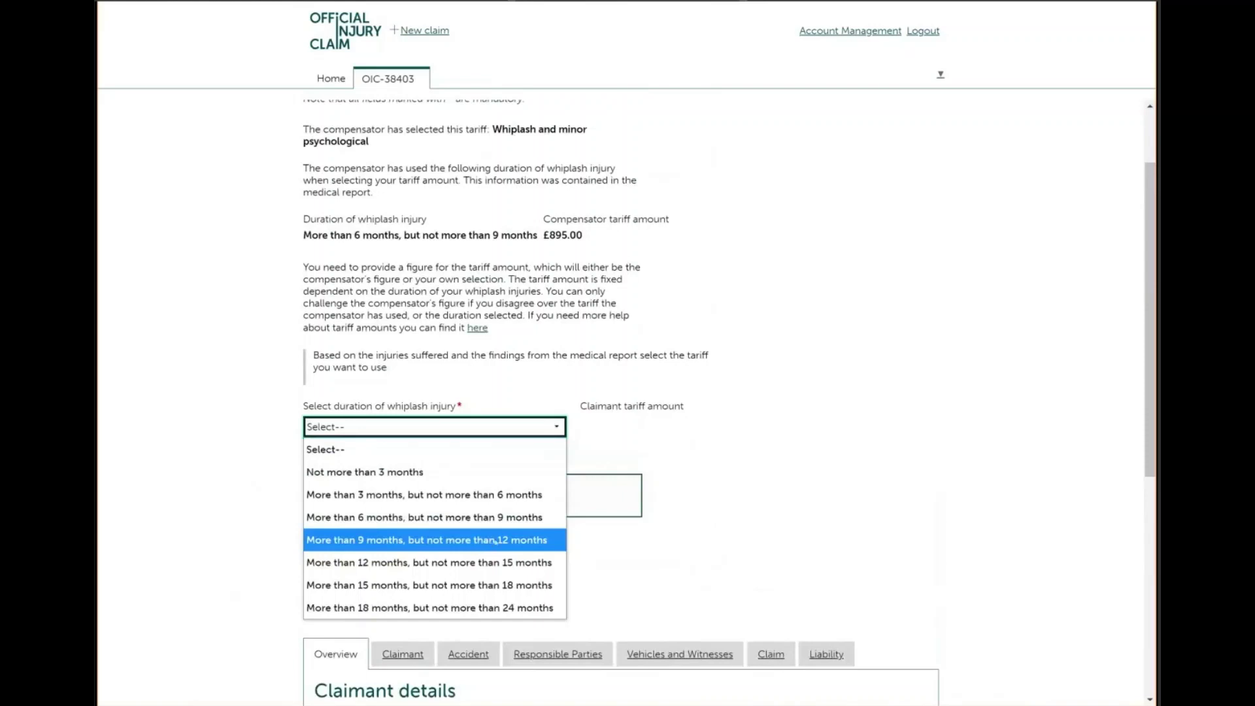
left_click(496, 541)
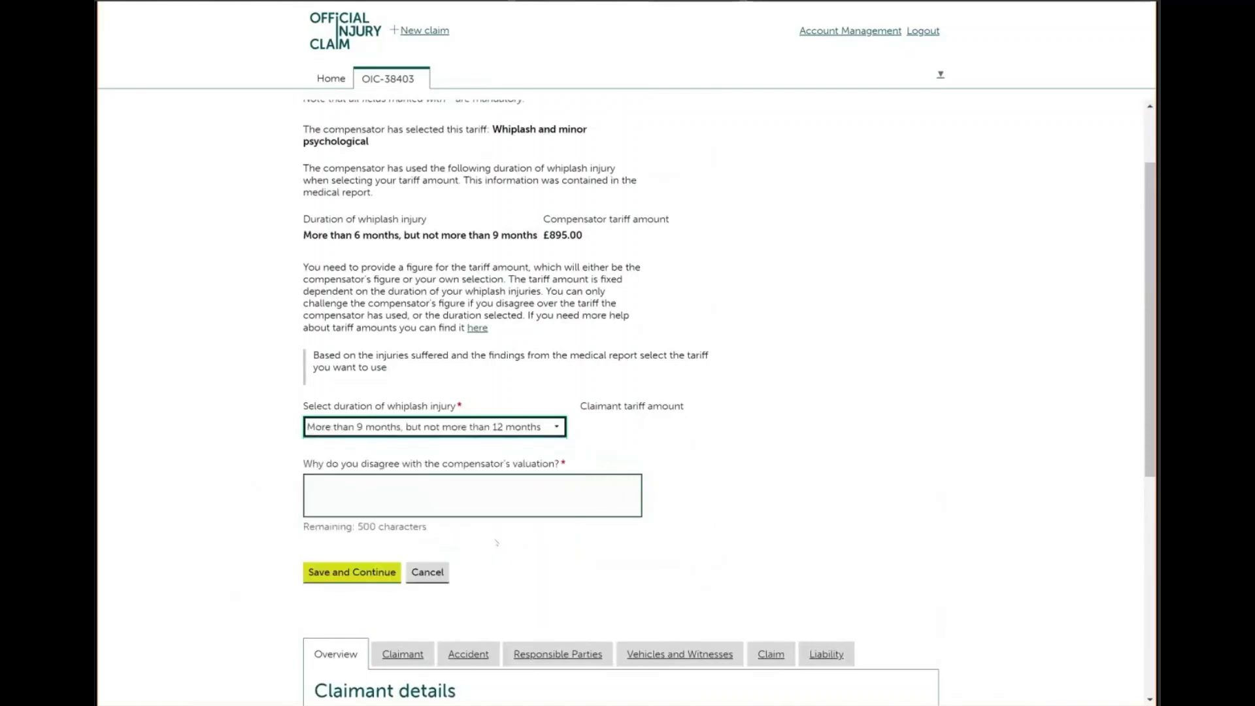
left_click(402, 484)
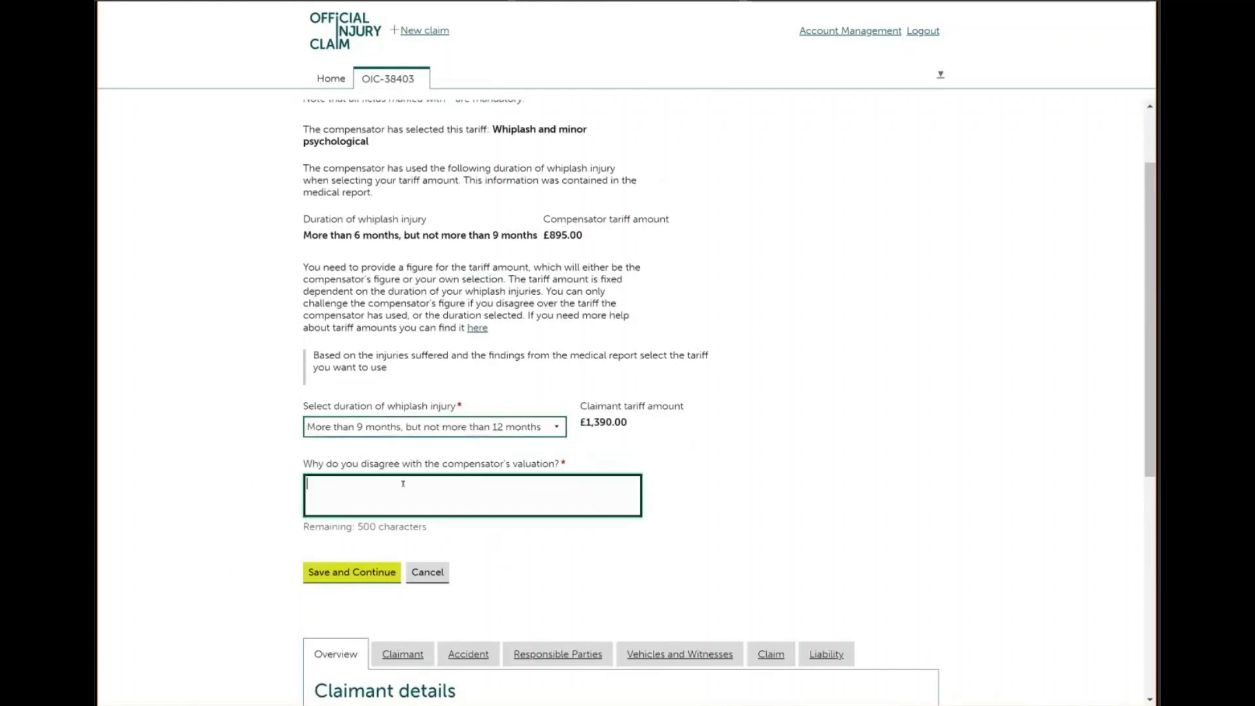
type("you sele")
type("ction and valuat")
type("i")
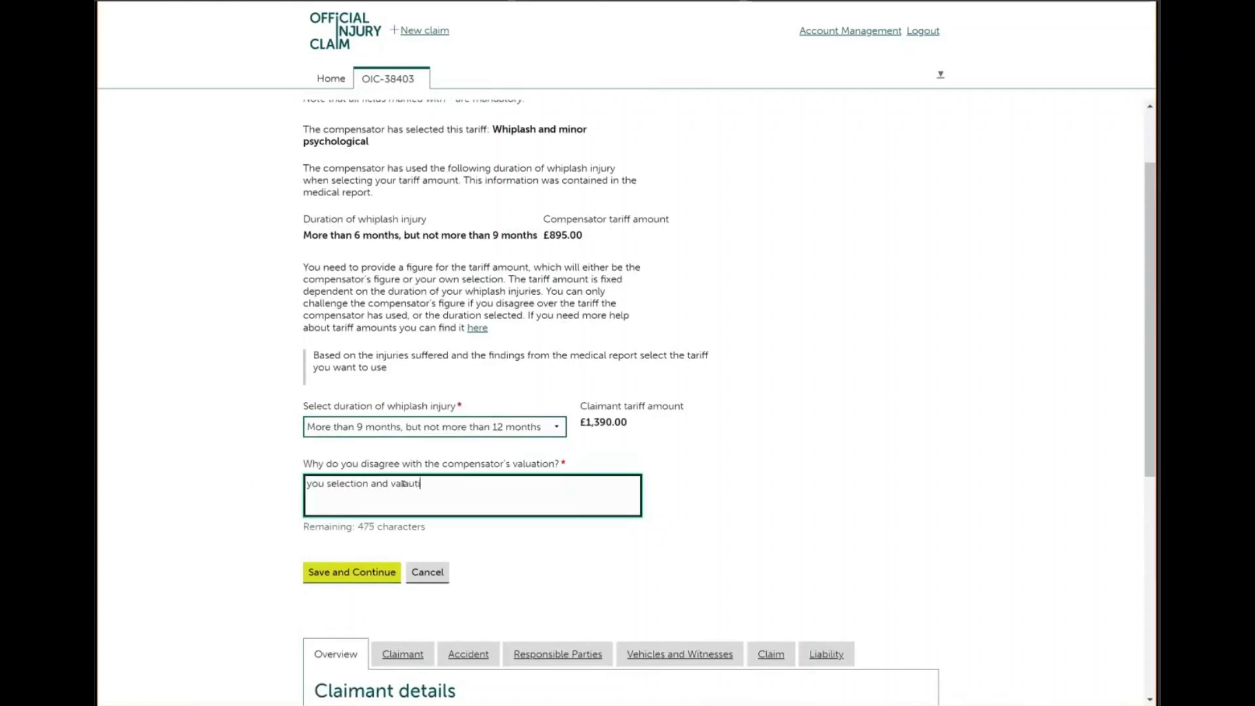
type("on is not correct")
left_click(354, 579)
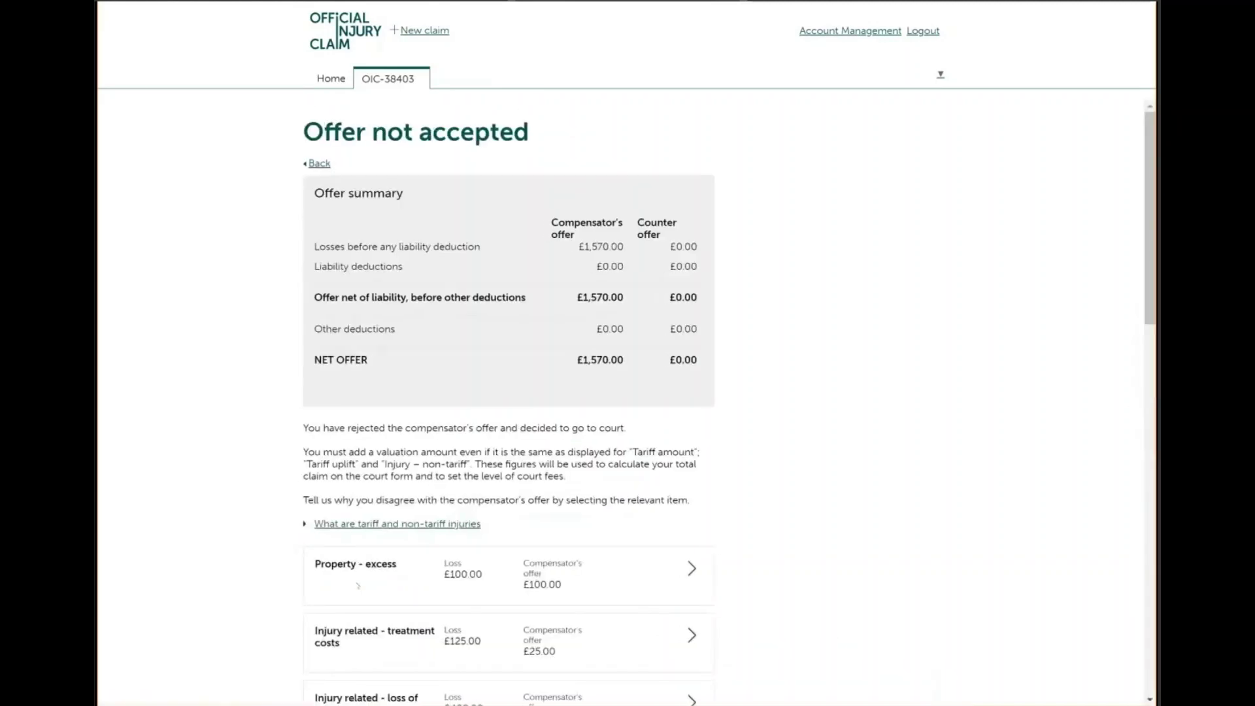
Continue from the item list, which shows blank-valuation errors on Tariff uplift and Injury - non-tariff
scroll(358, 585, "down", 7)
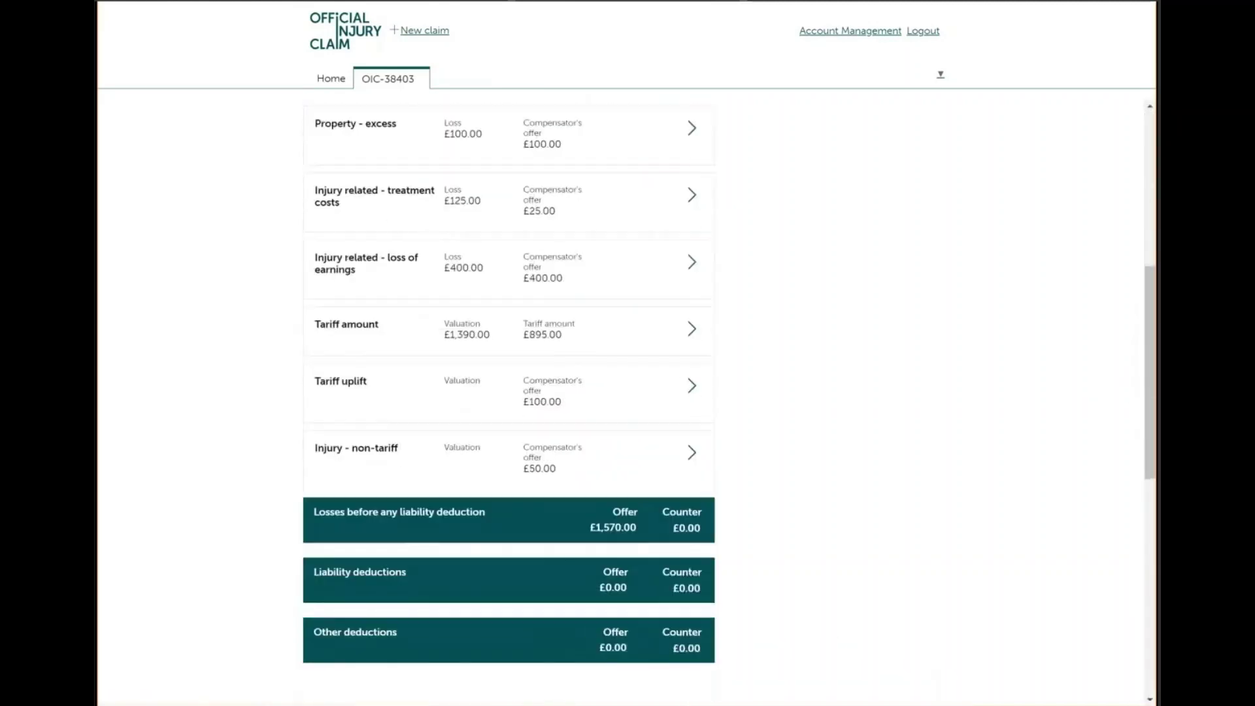
scroll(326, 624, "down", 2)
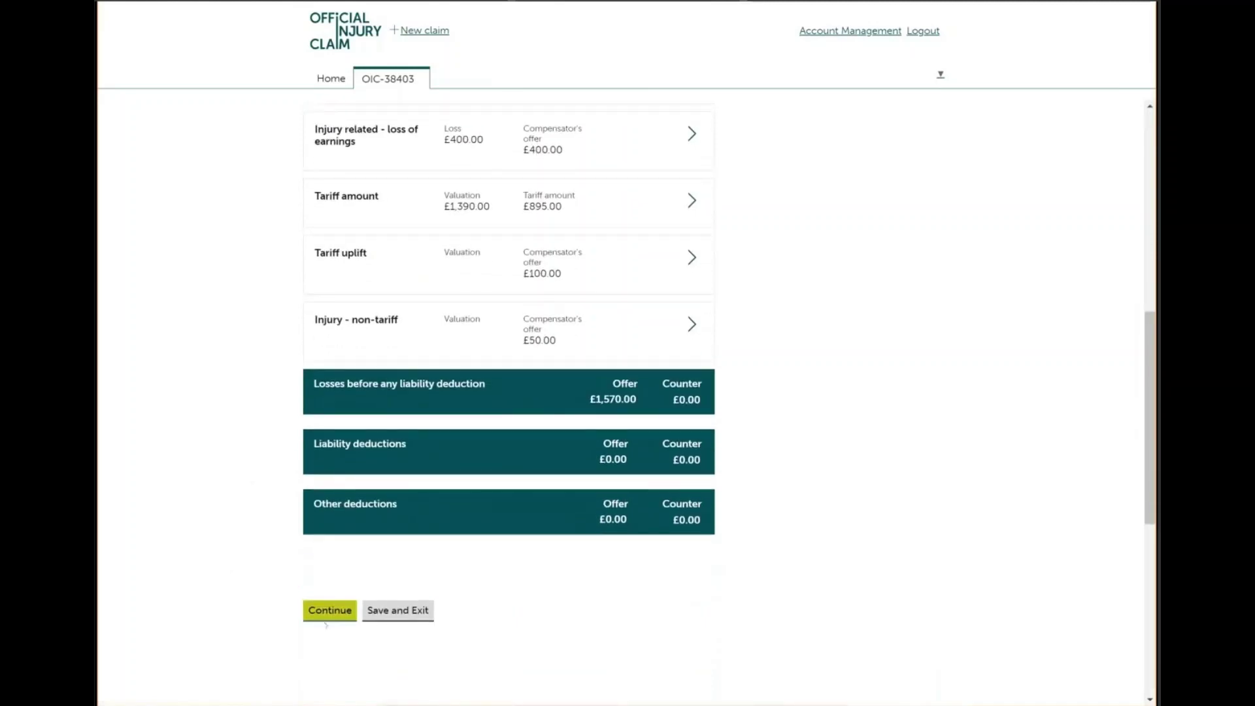
left_click(330, 609)
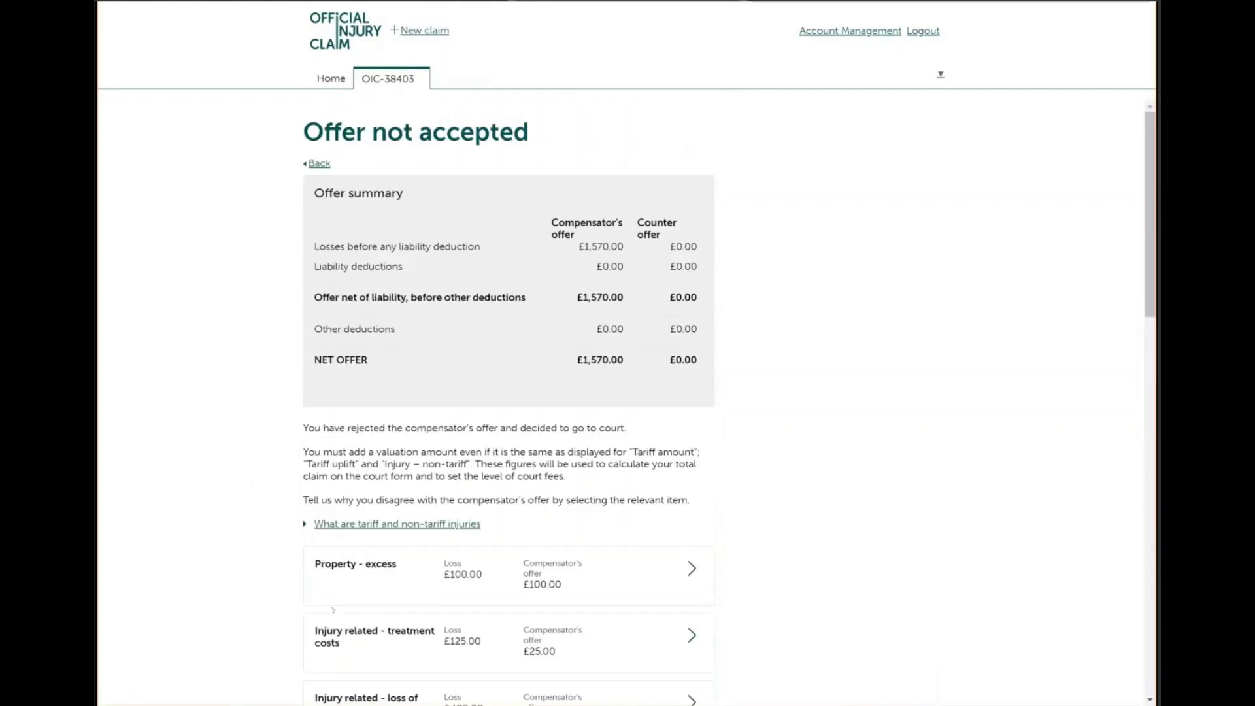
scroll(332, 609, "down", 5)
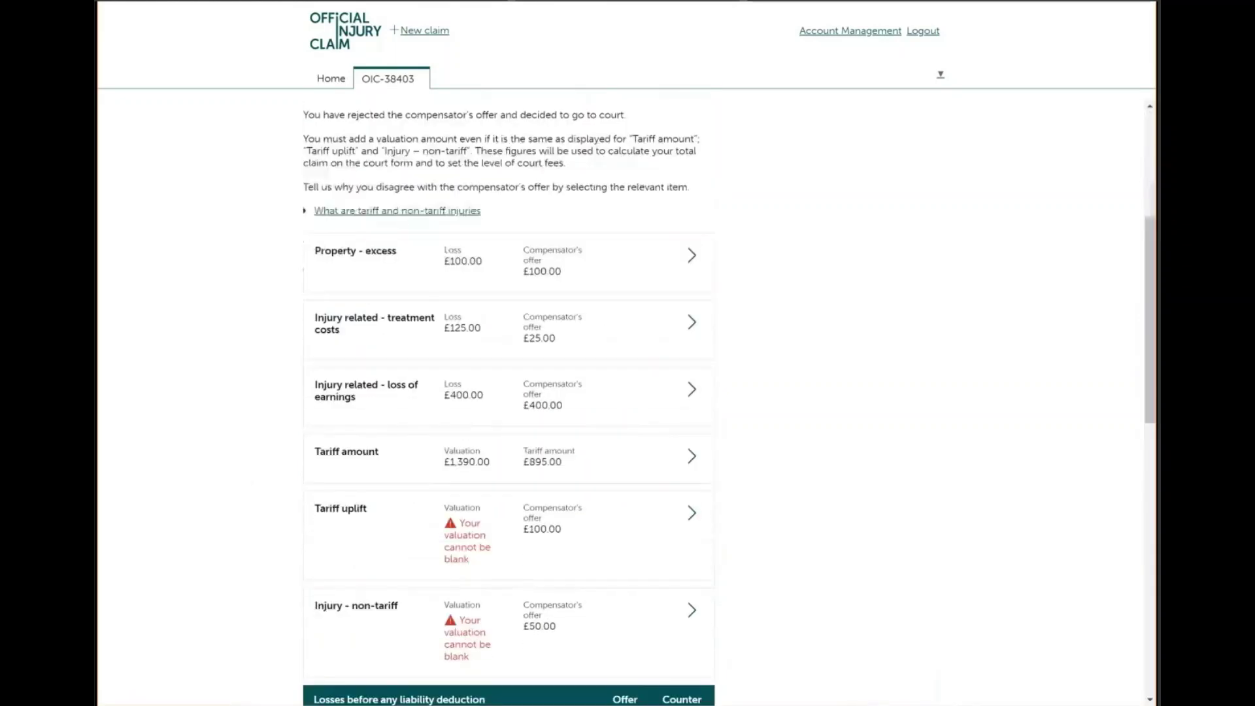
Enter 100 as the Tariff uplift valuation amount with the reason 'Agreed', then save
left_click(693, 504)
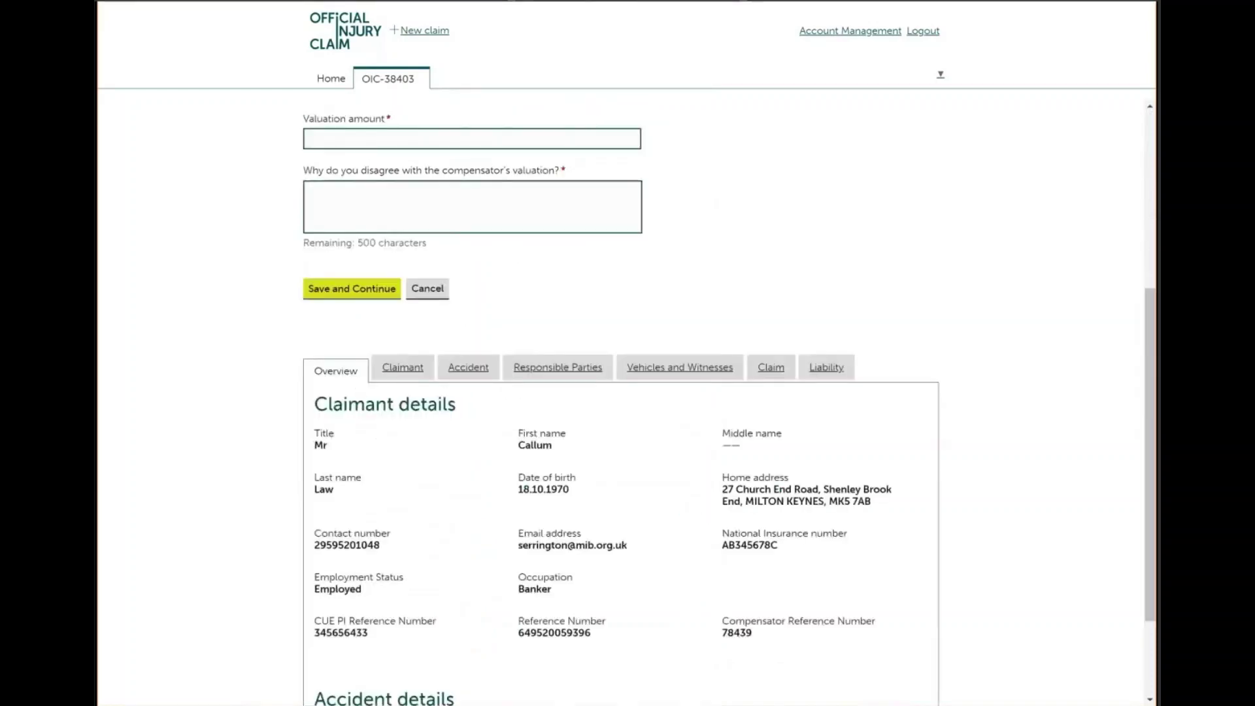
scroll(628, 393, "up", 1)
left_click(327, 320)
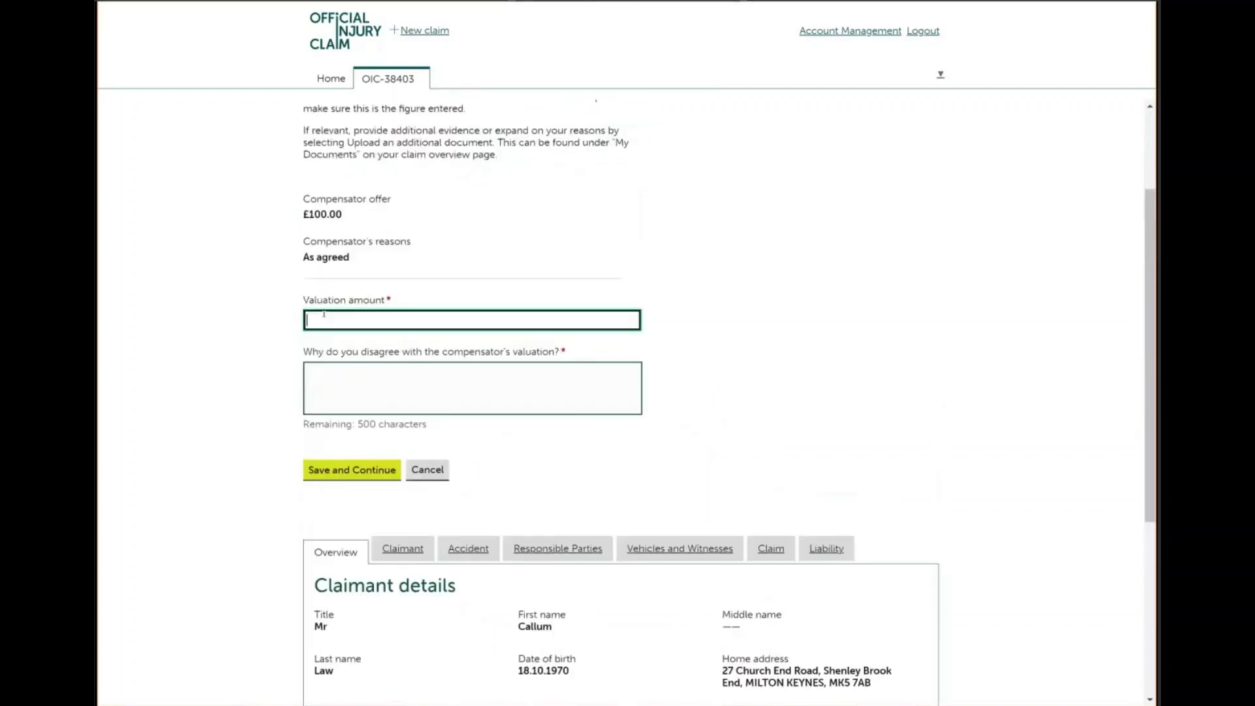
type("100")
key("Tab")
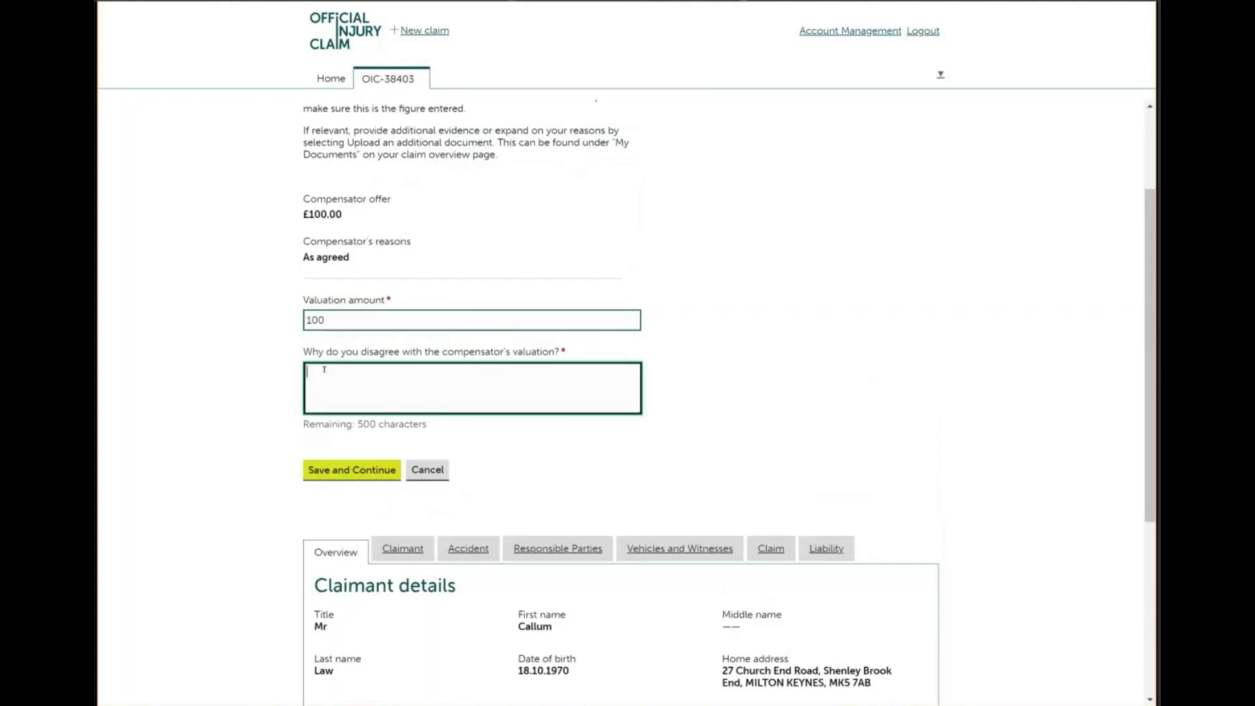
type("Agreed")
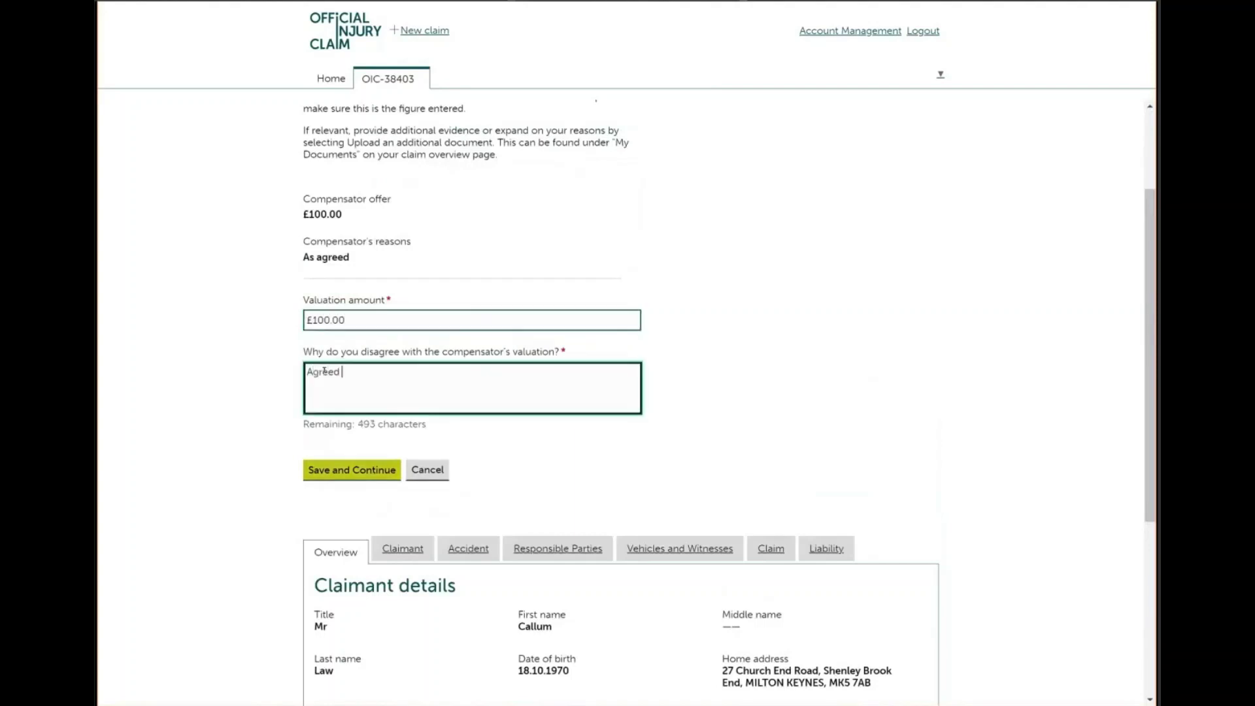
left_click(346, 470)
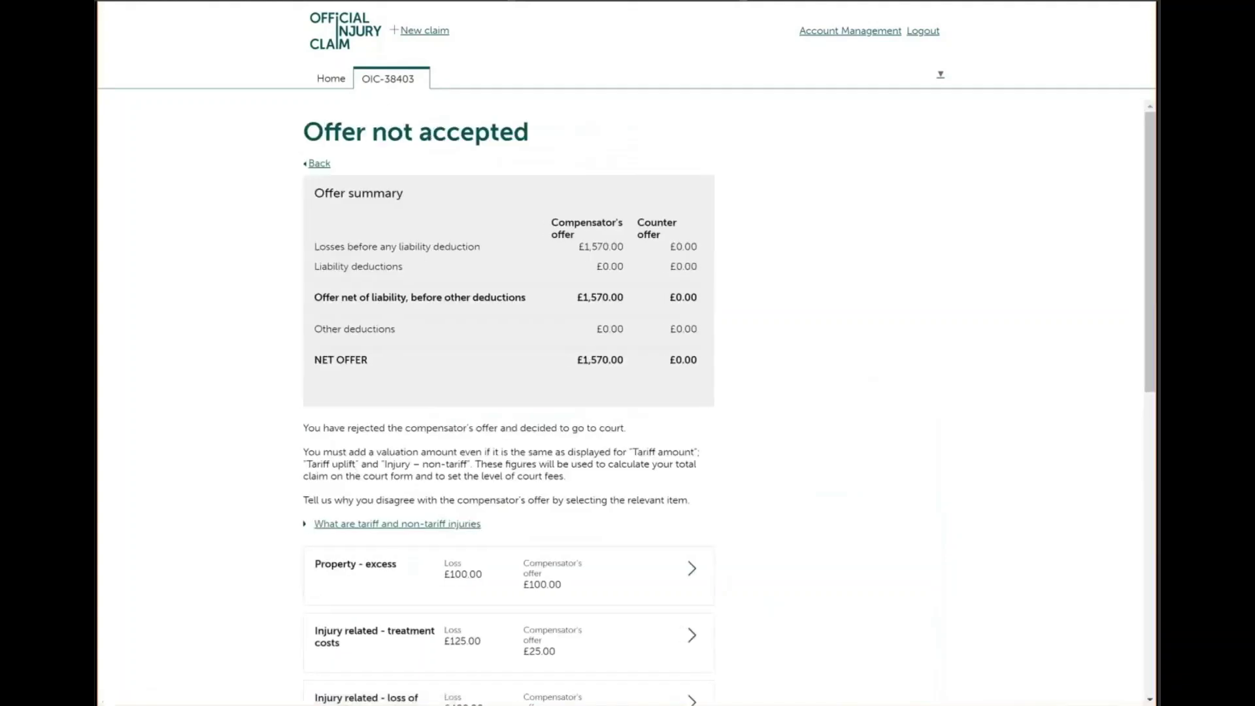
Value the non-tariff injury at 500 with reason 'we feel you have missed read the report' and save
scroll(627, 392, "down", 9)
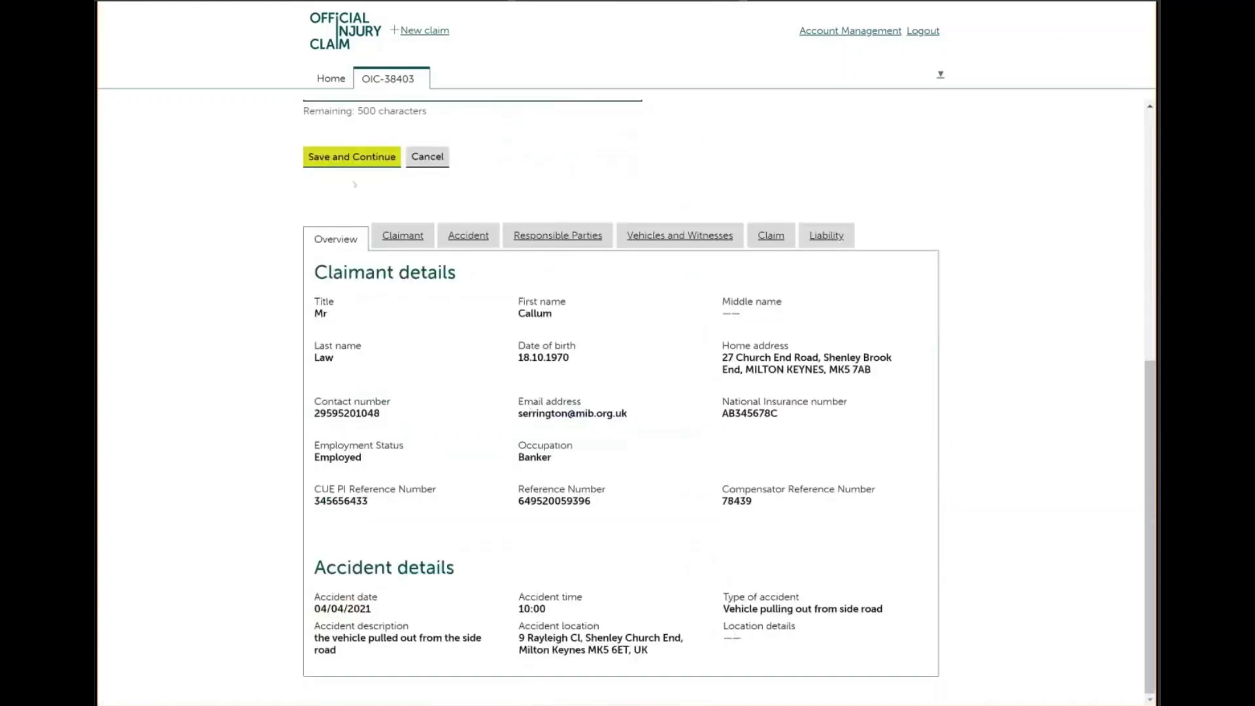
scroll(354, 184, "up", 3)
scroll(470, 327, "up", 3)
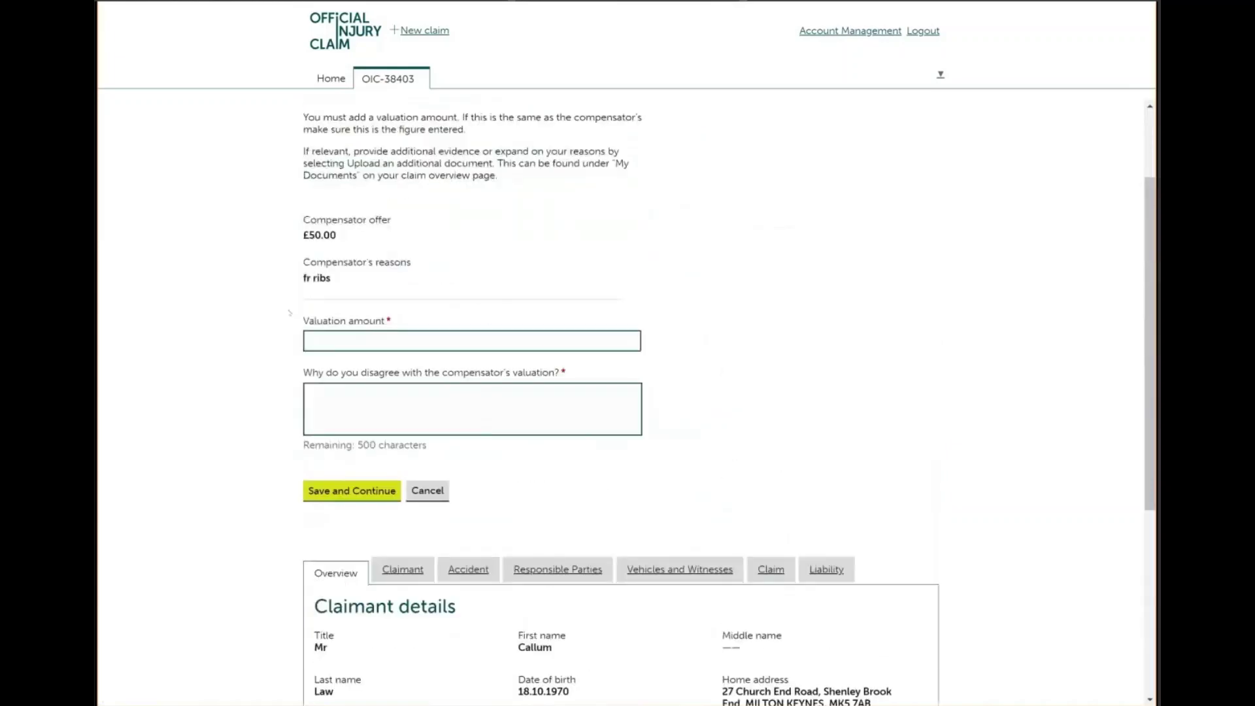
left_click(327, 331)
type("500")
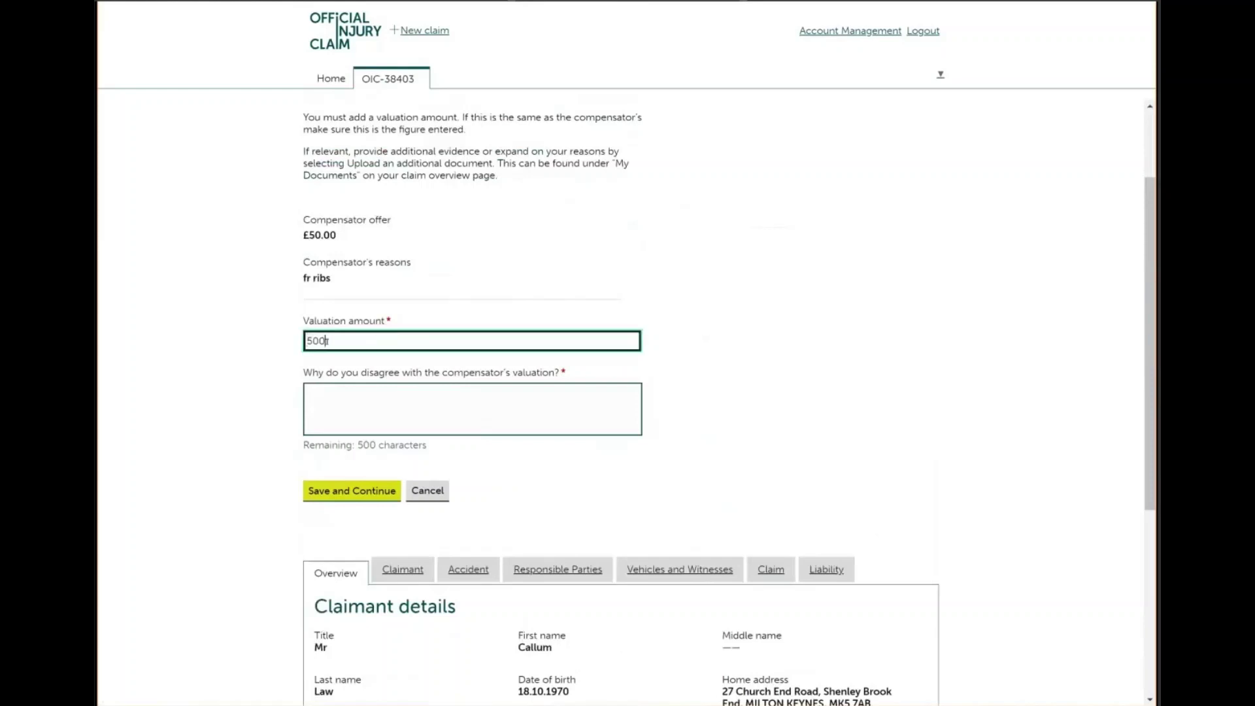
left_click(327, 392)
type("we feel ")
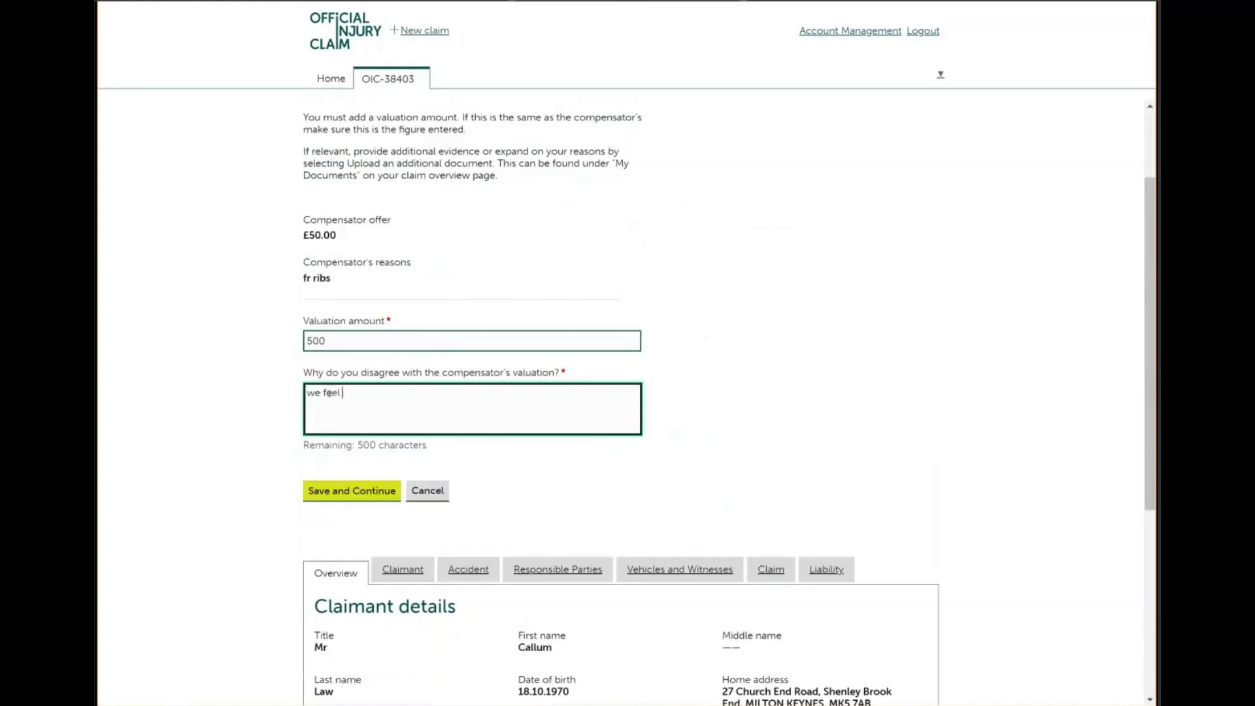
type("you have missed ")
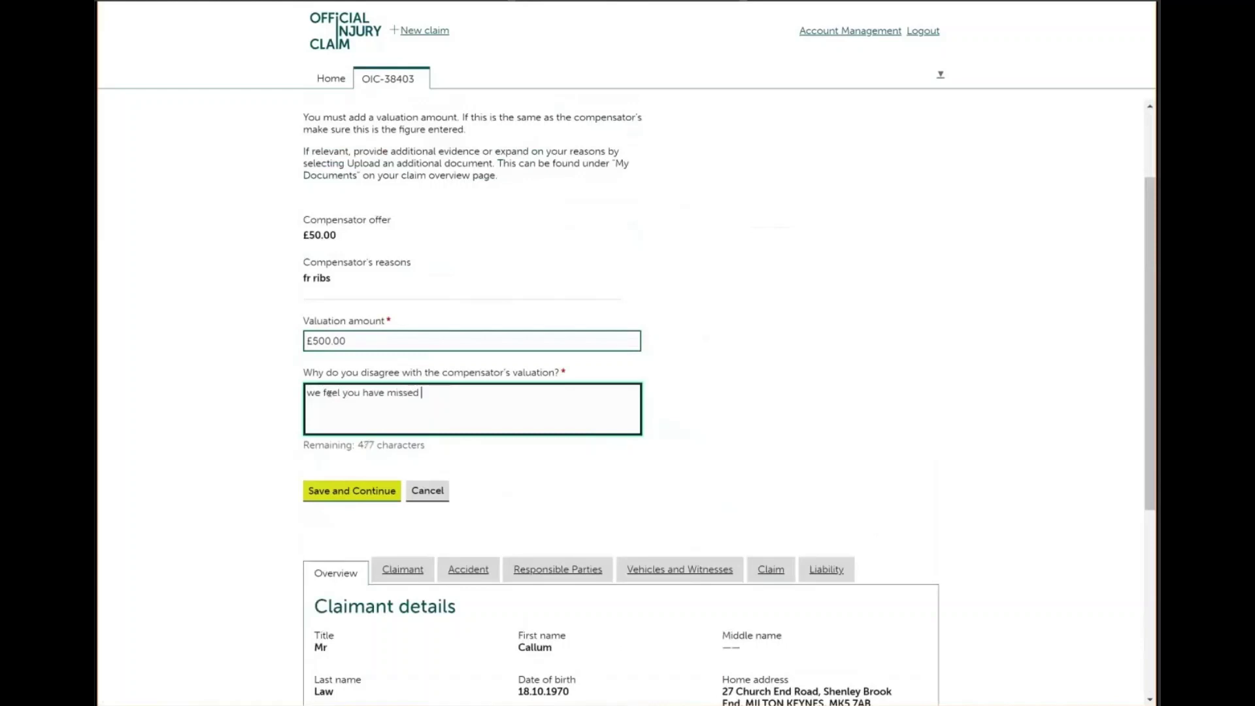
type("read the report")
left_click(343, 492)
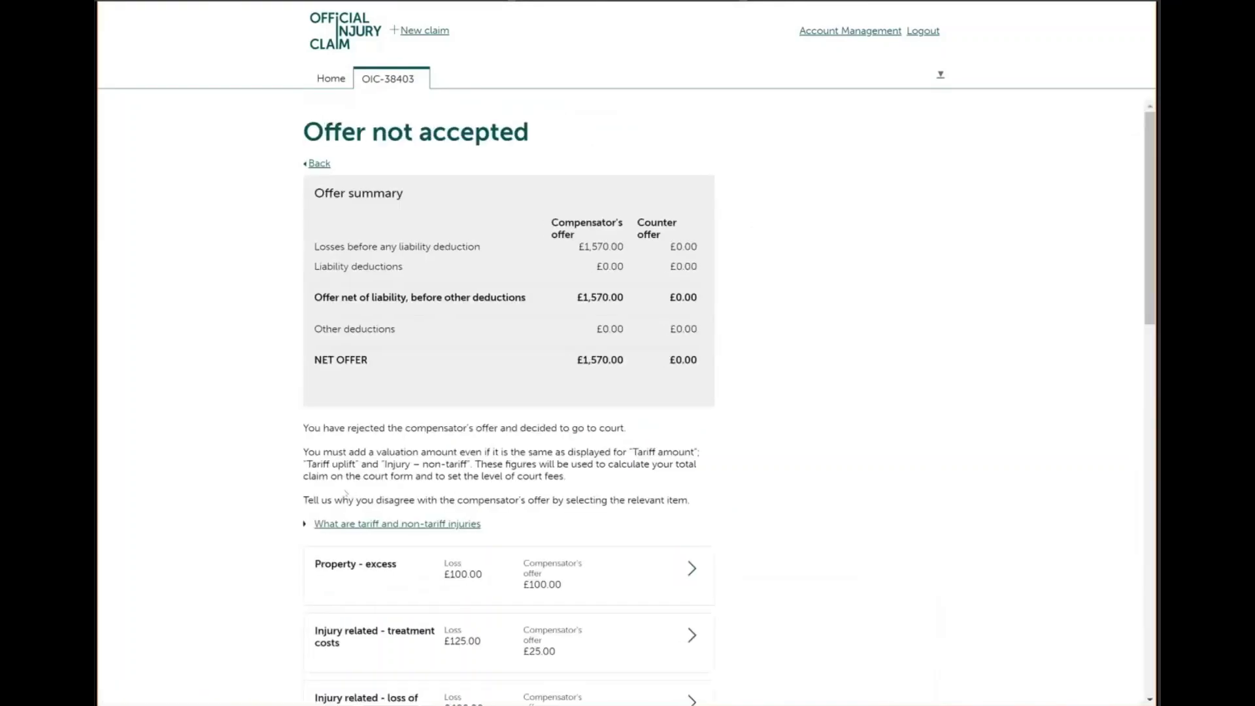
Continue past the offer summary, review the disputed items, and submit the offer rejection
scroll(347, 493, "down", 8)
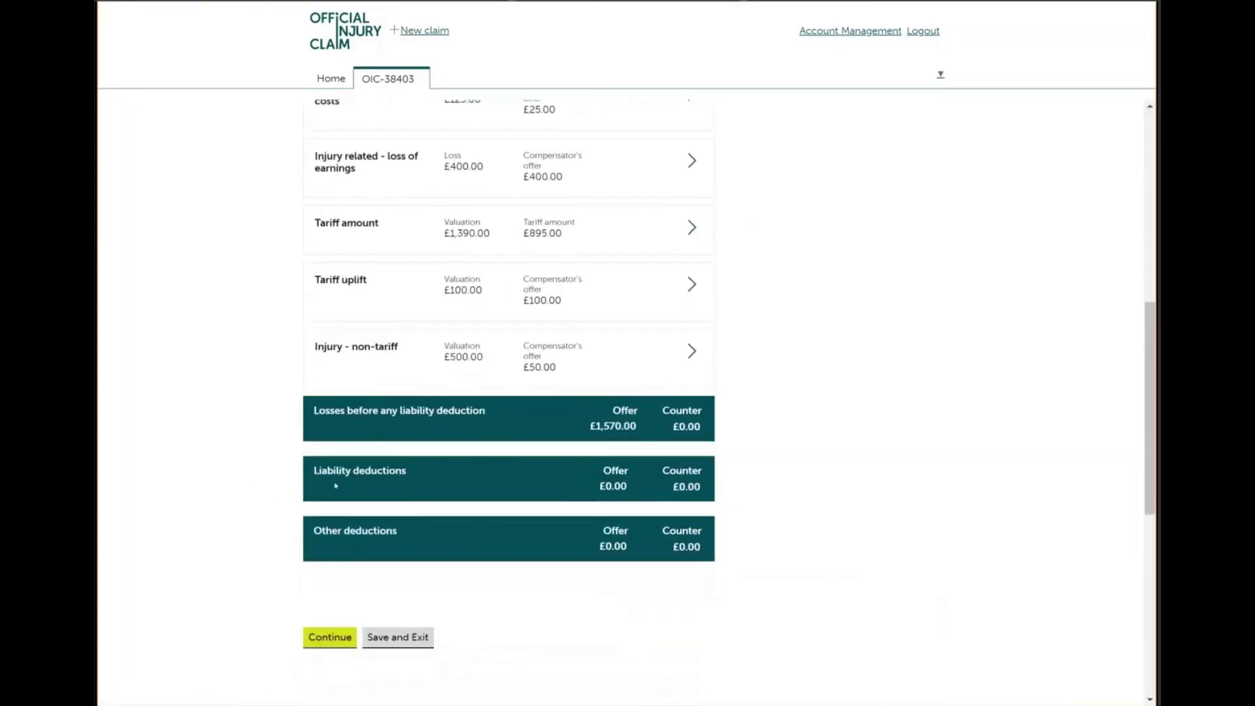
left_click(330, 636)
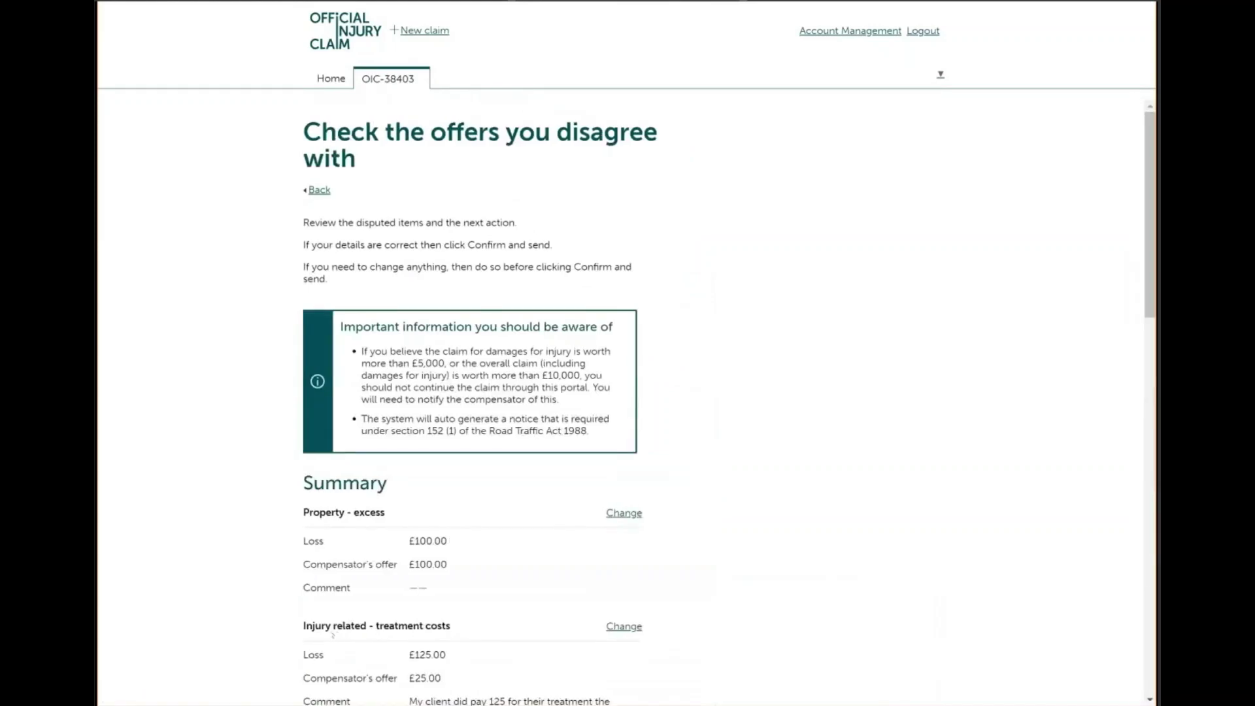
scroll(333, 634, "down", 1)
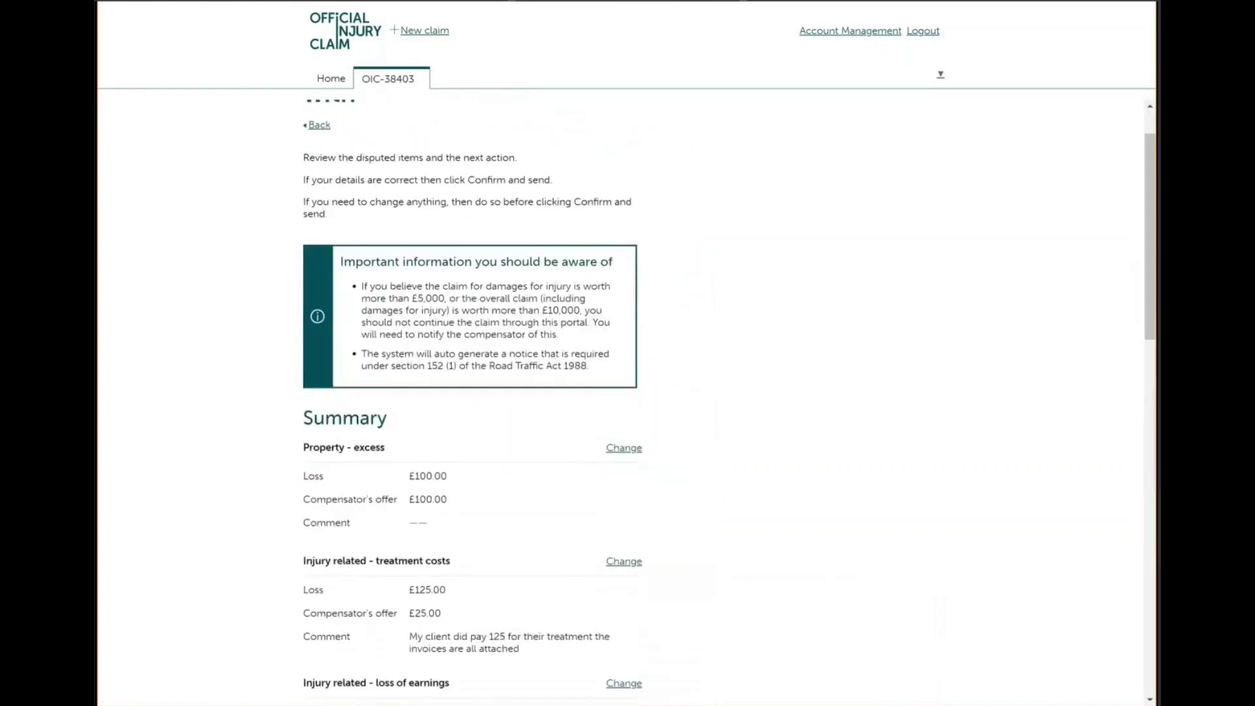
scroll(730, 402, "down", 4)
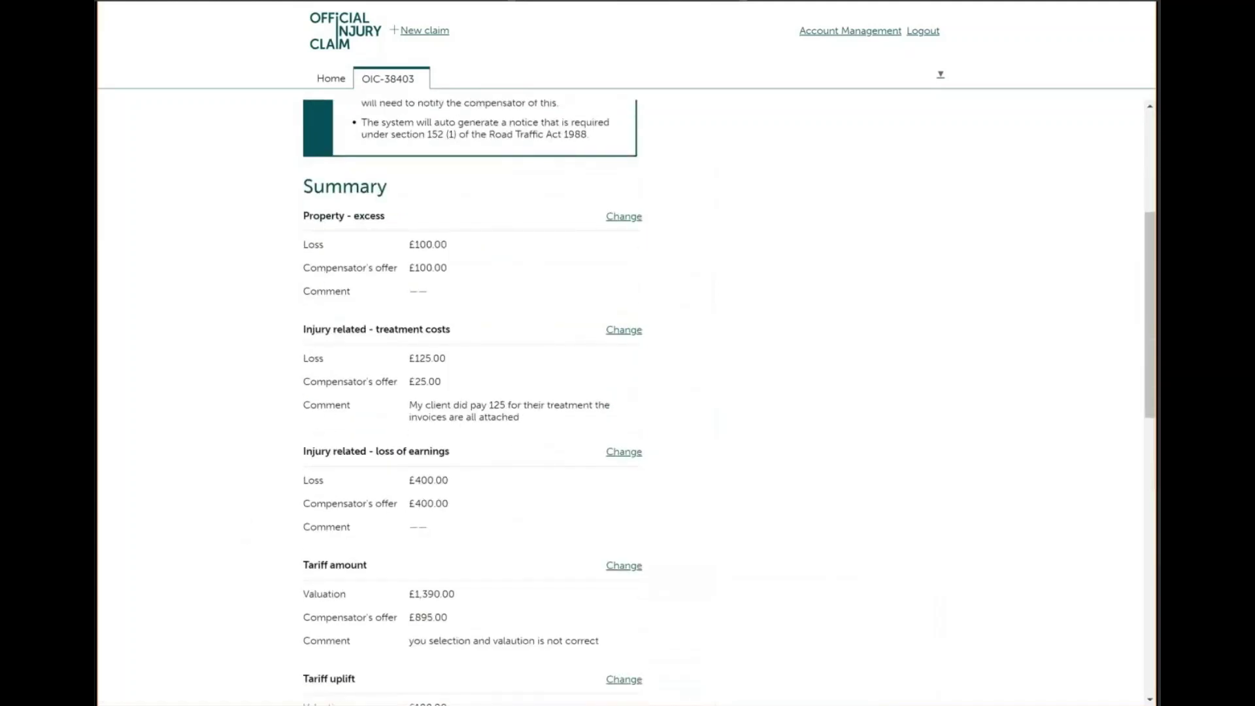
scroll(470, 399, "down", 5)
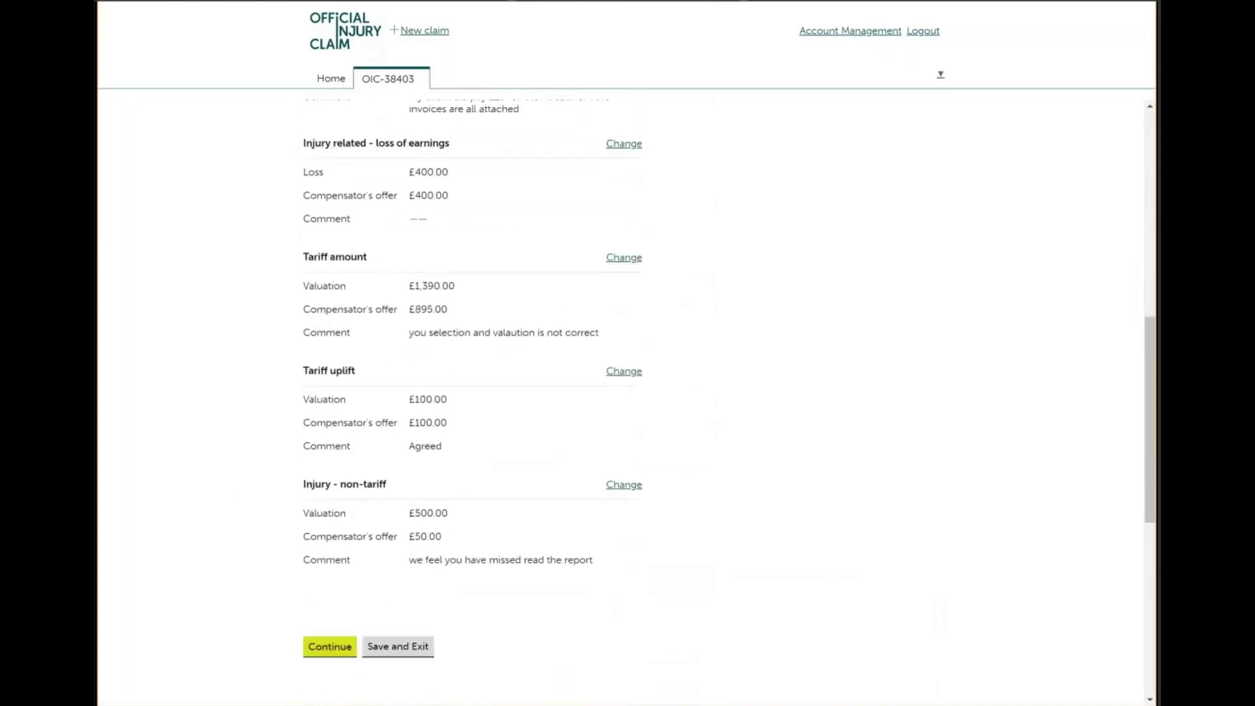
left_click(329, 647)
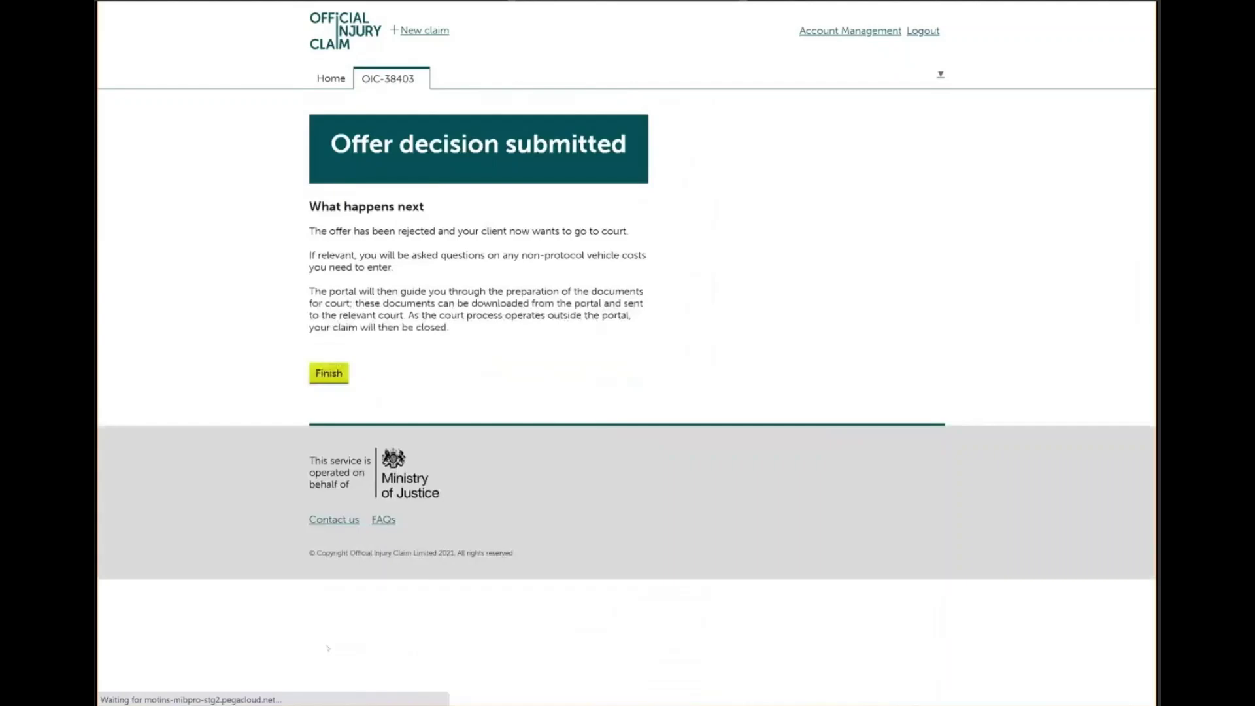
Answer No to non-protocol vehicle costs and finish the check answers page
left_click(333, 379)
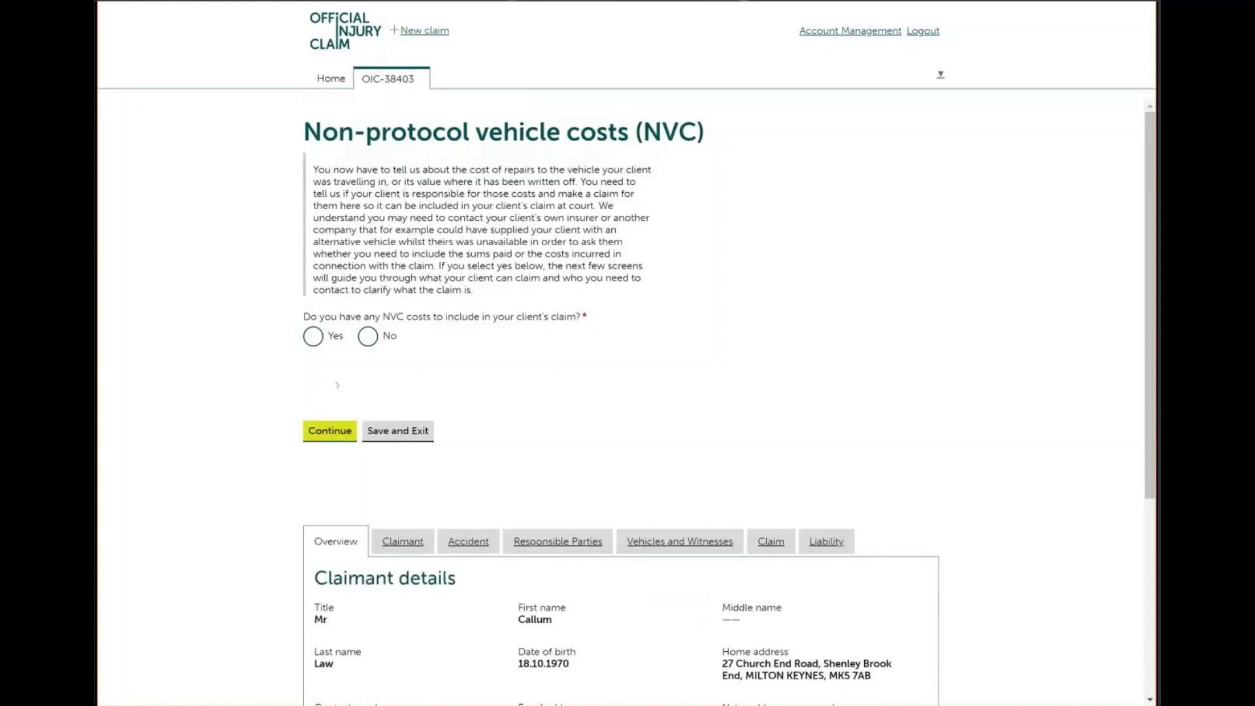
left_click(368, 337)
left_click(329, 435)
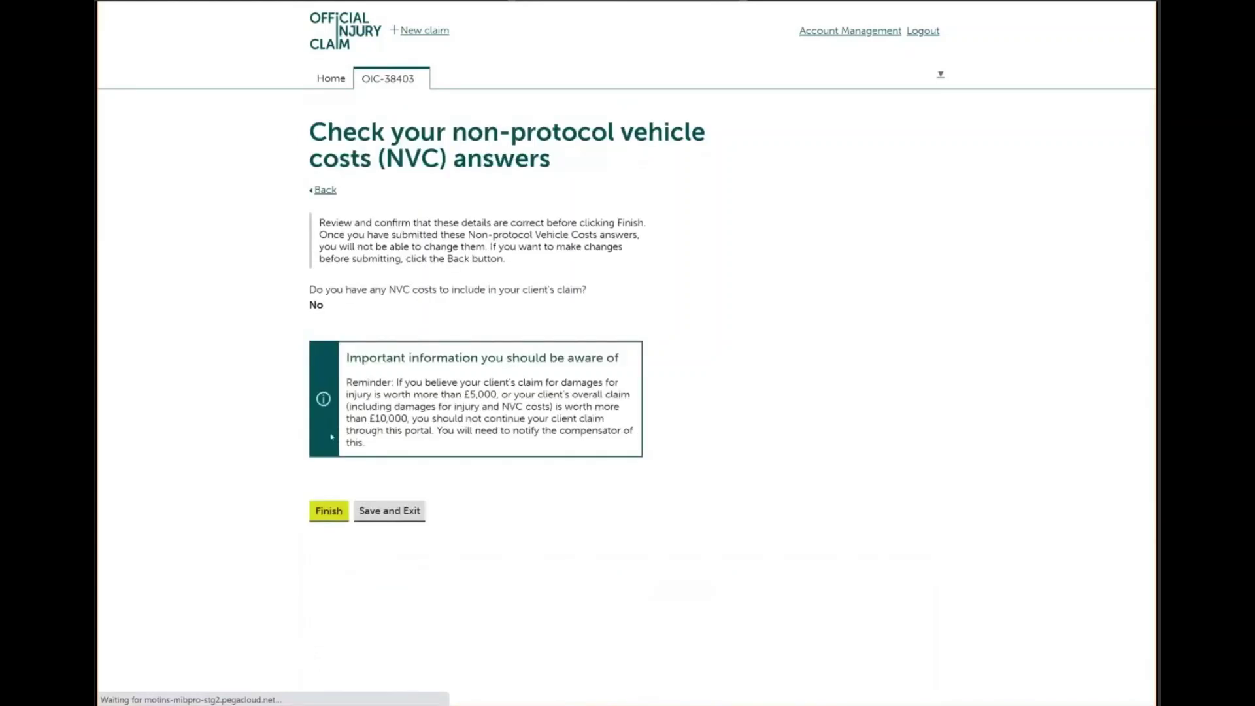
left_click(328, 517)
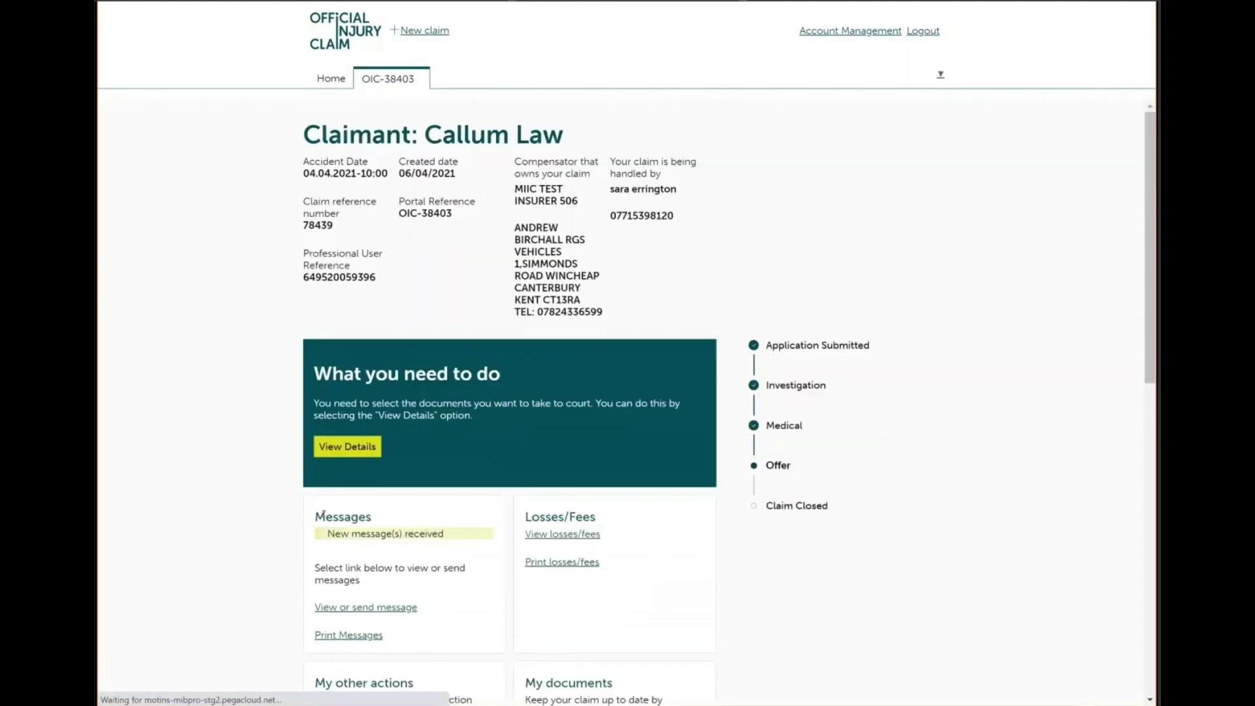
Open View Details to see the documents needed for court
left_click(353, 447)
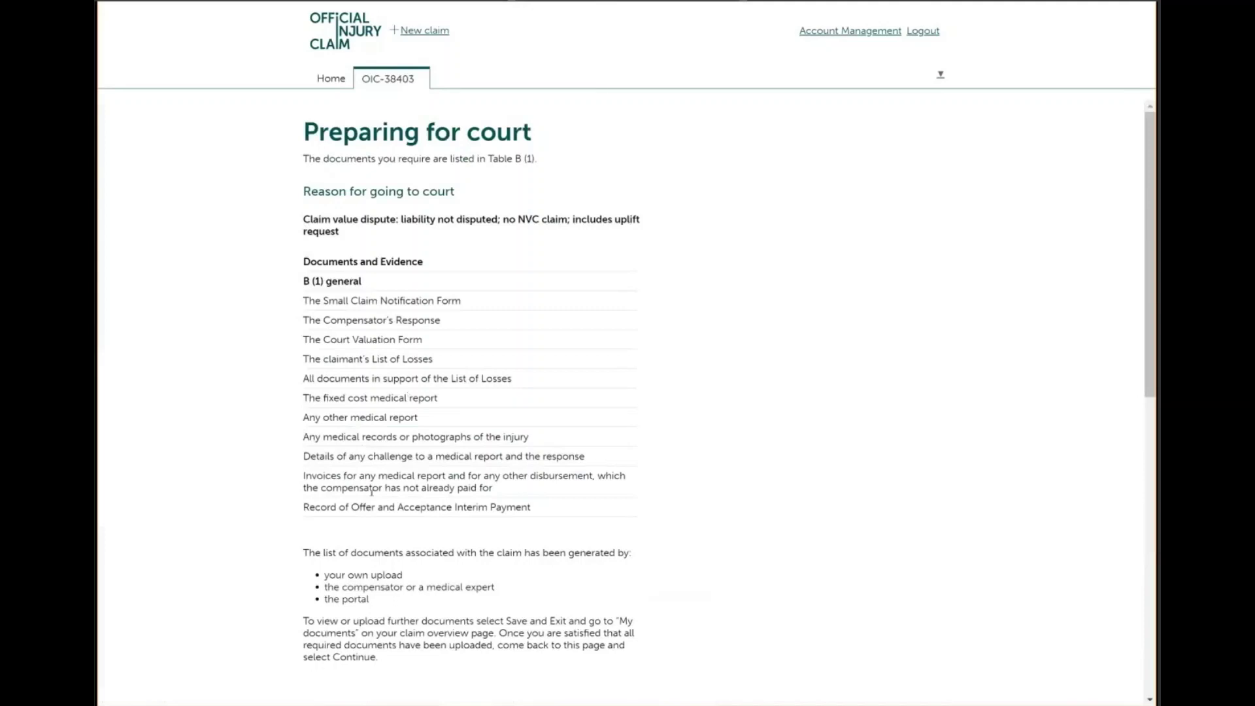
Tick the Court Valuation Form, List of Losses, Medical Report, Compensator's Response and Notification Form documents
scroll(307, 486, "down", 3)
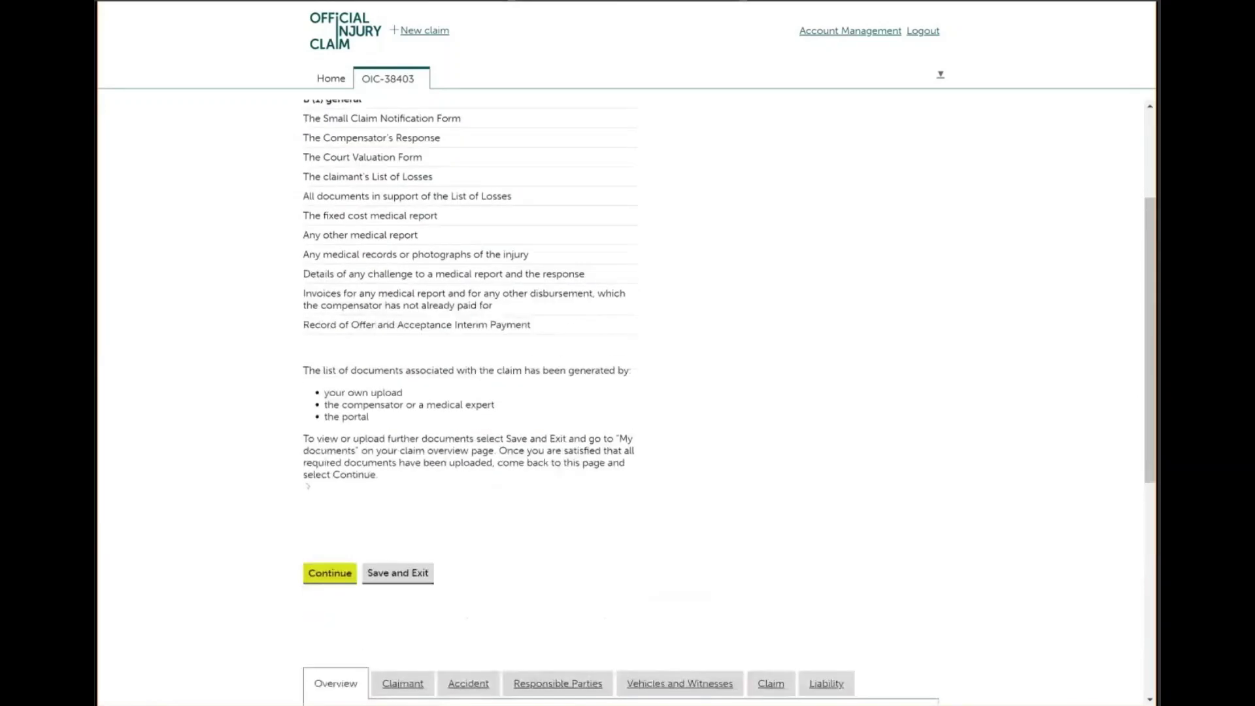
left_click(330, 575)
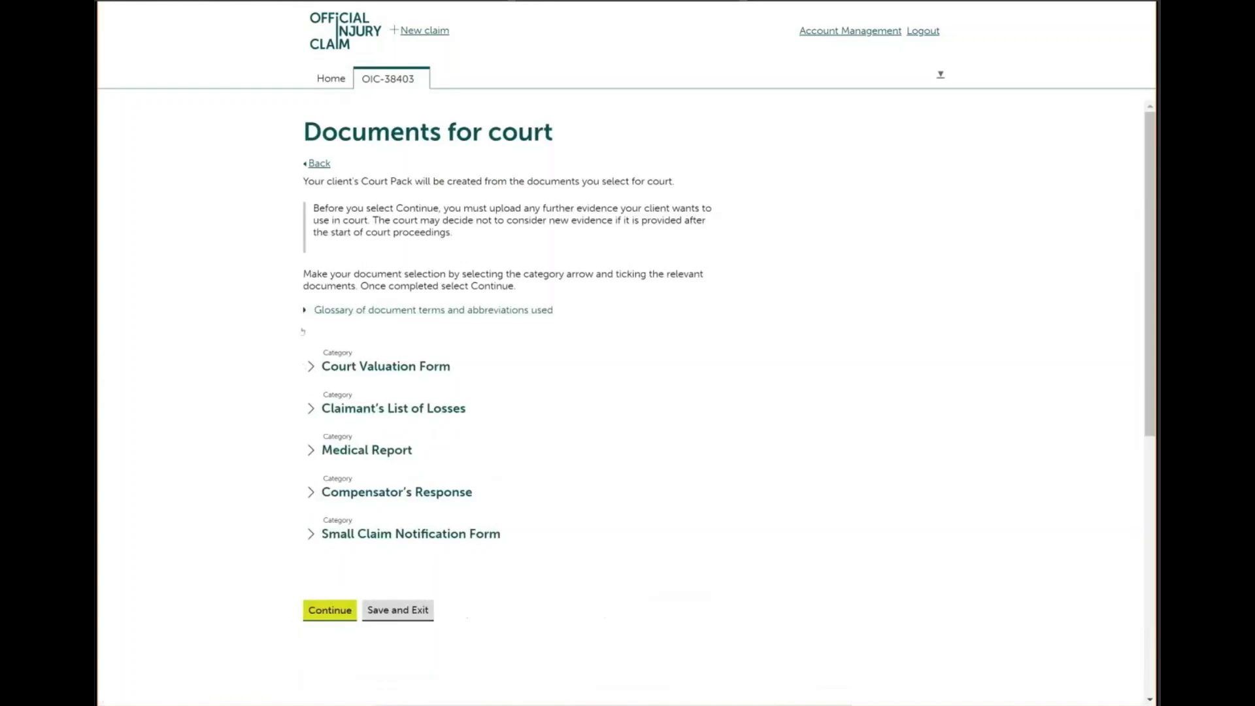
left_click(314, 366)
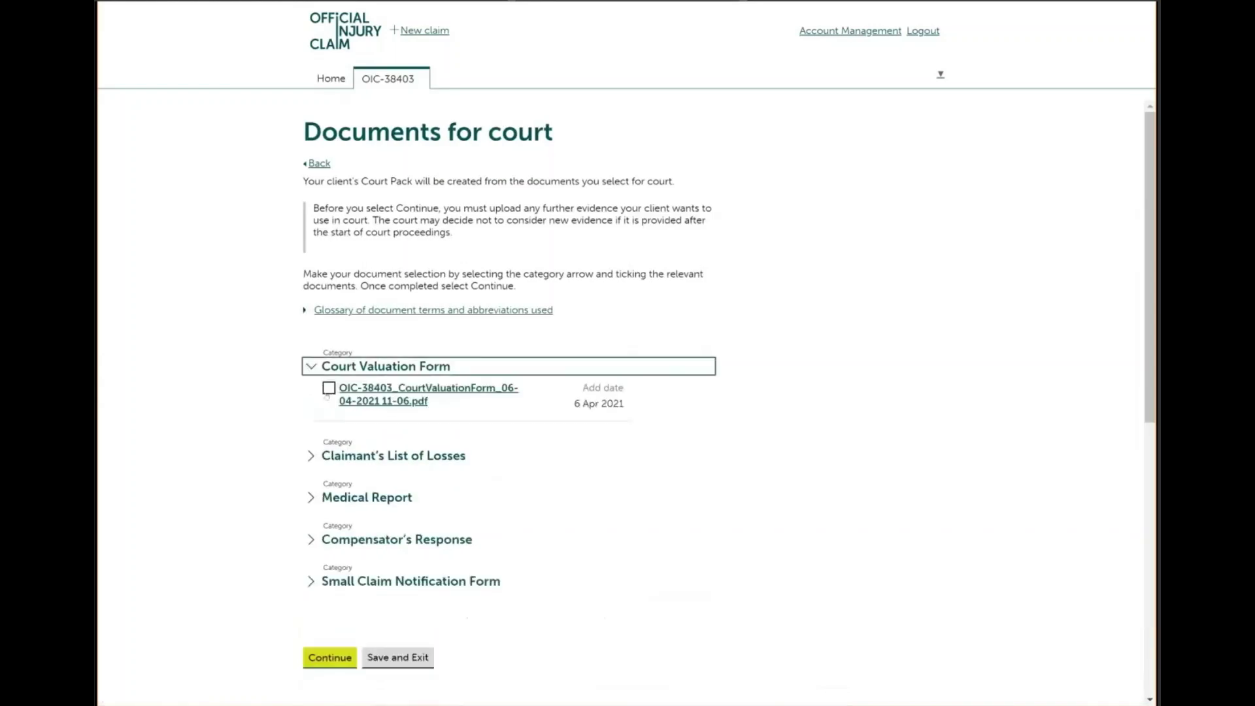
left_click(329, 387)
left_click(312, 456)
left_click(328, 477)
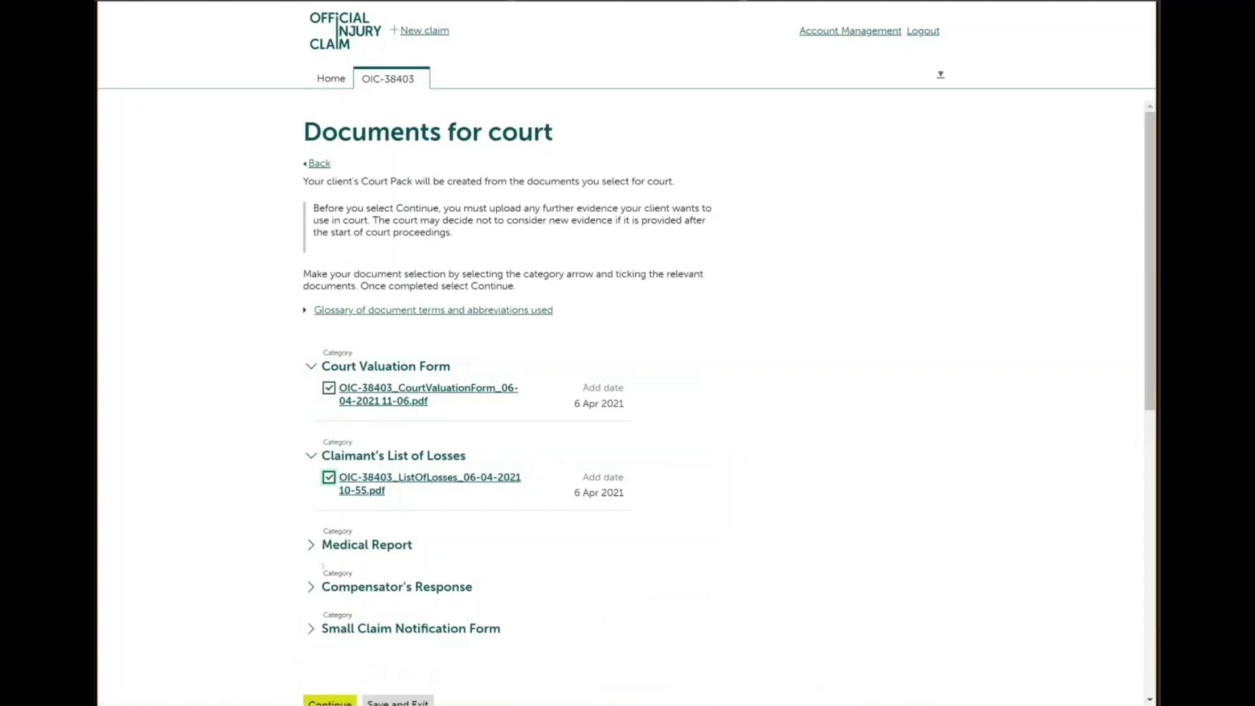
left_click(311, 545)
left_click(324, 566)
scroll(321, 553, "down", 4)
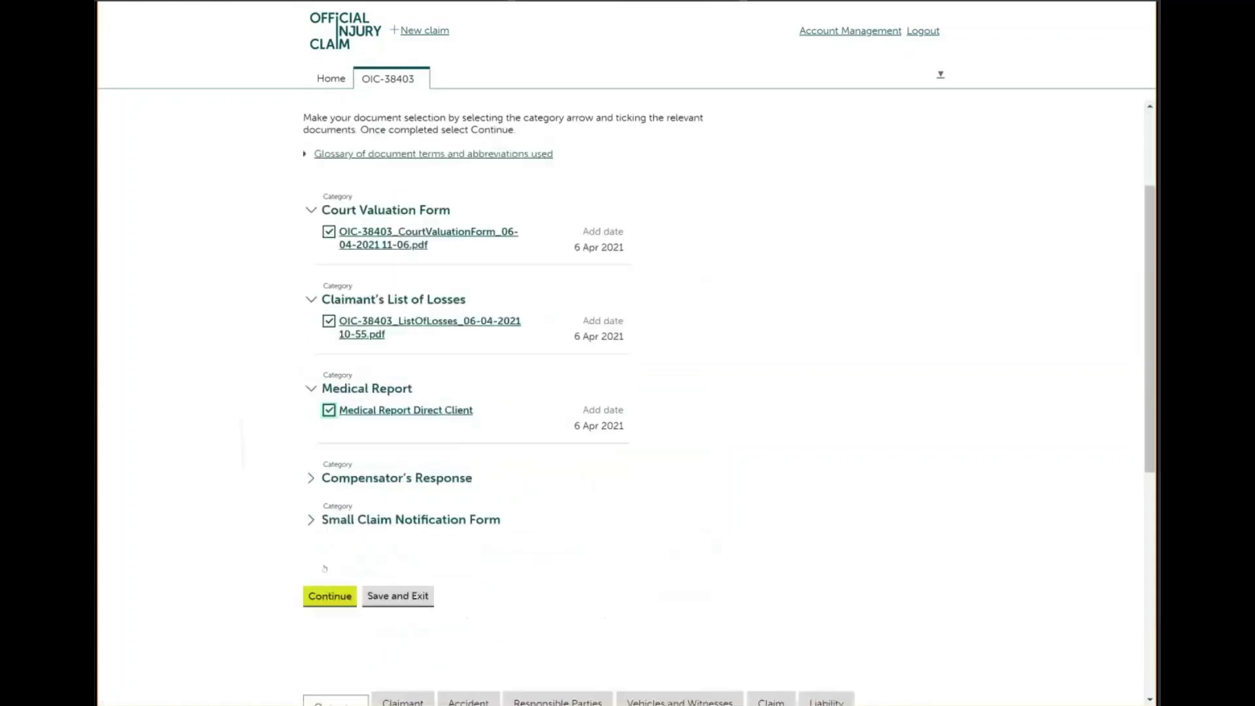
left_click(312, 384)
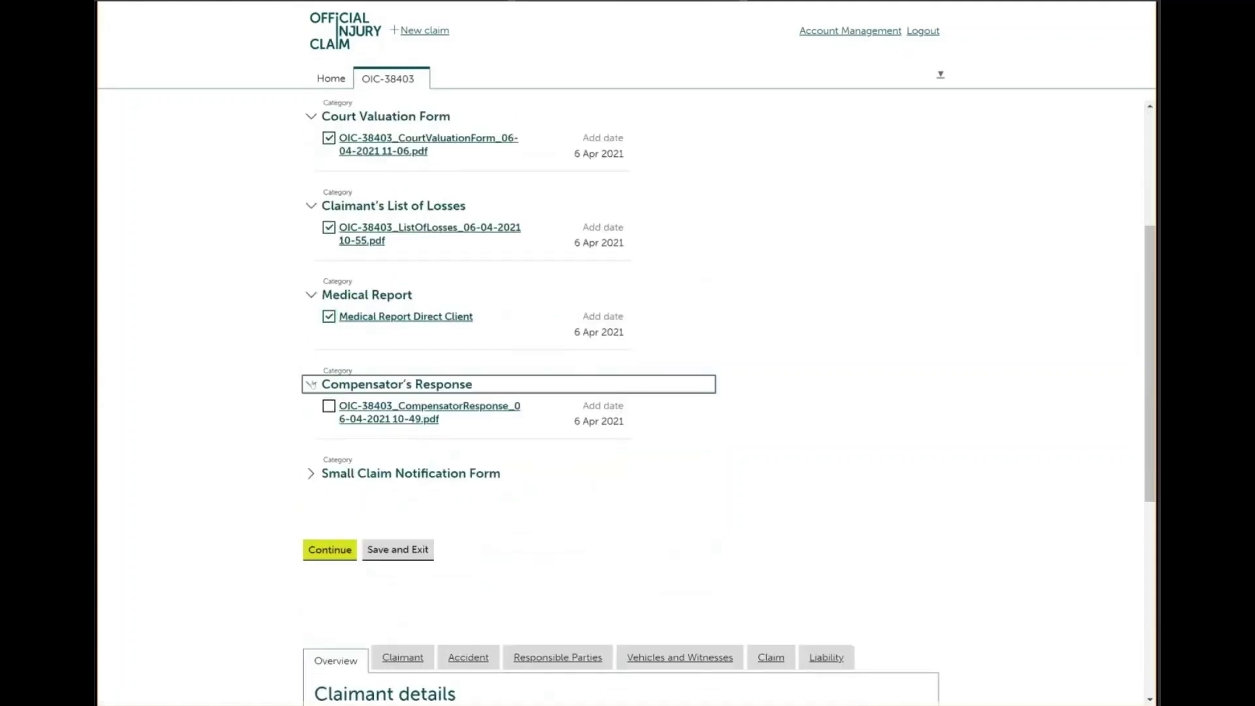
left_click(311, 473)
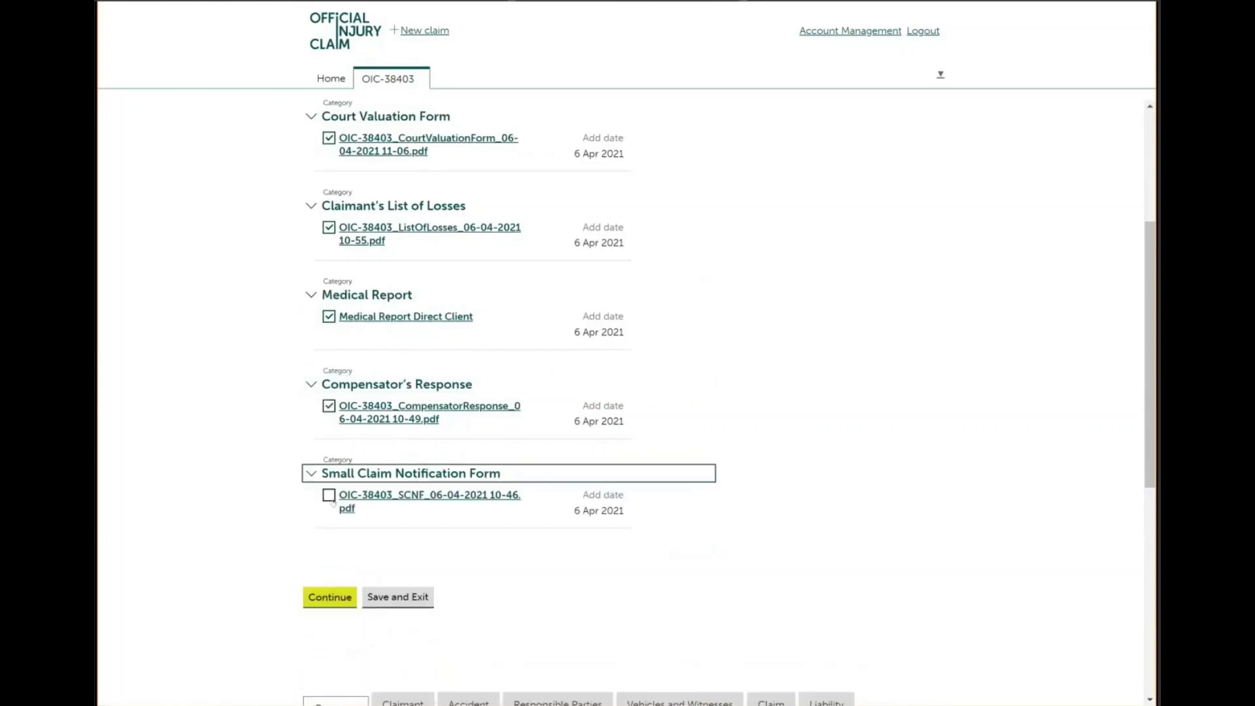
left_click(329, 406)
left_click(328, 495)
Review the five-document Court Pack list and send it to the compensator
left_click(330, 596)
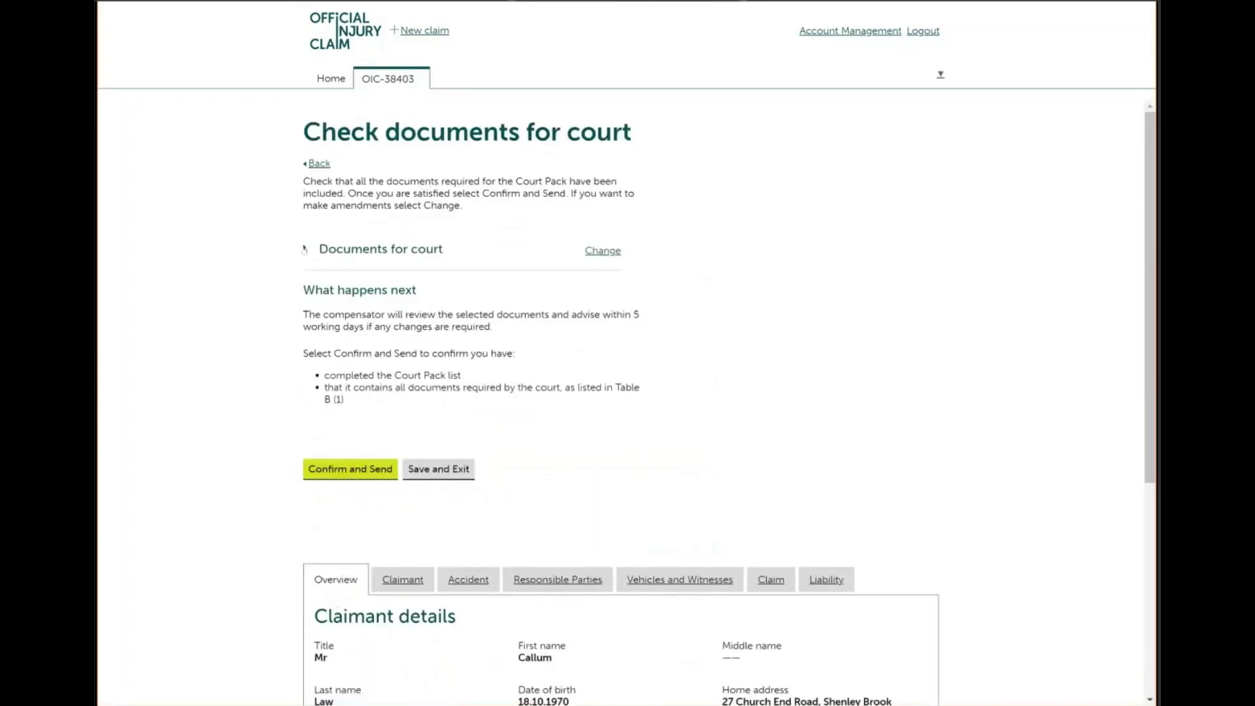
left_click(304, 249)
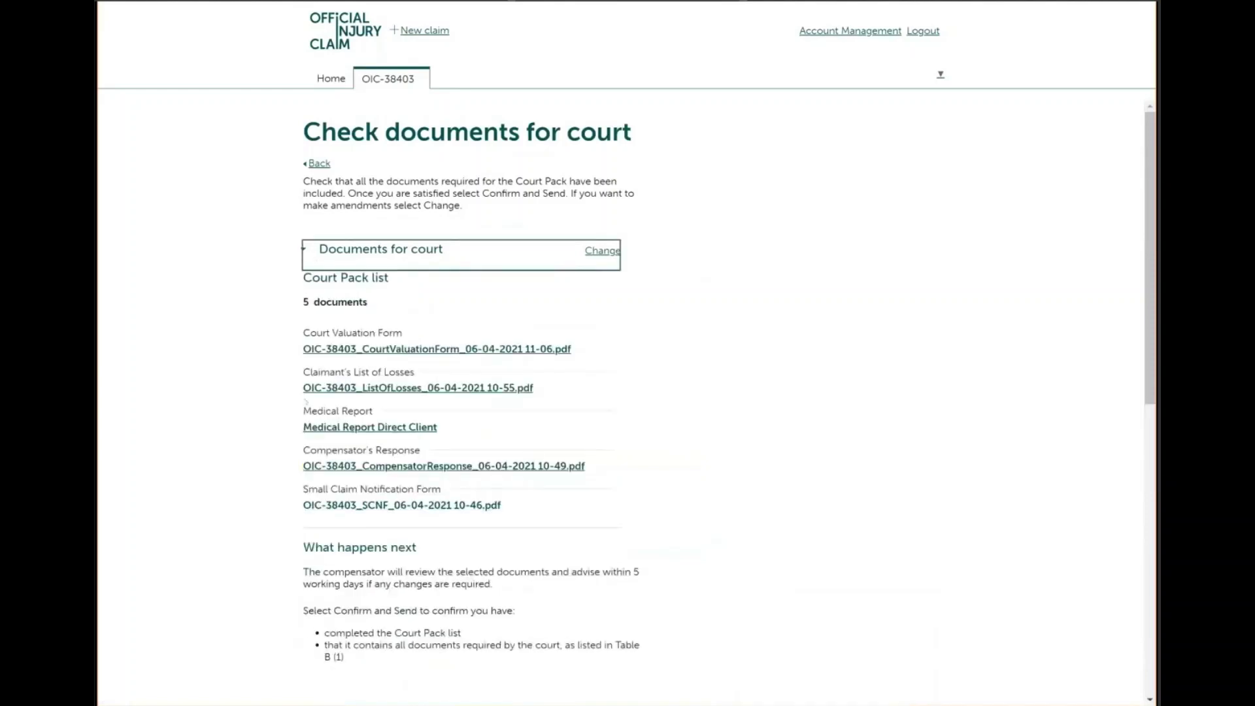
left_click(303, 250)
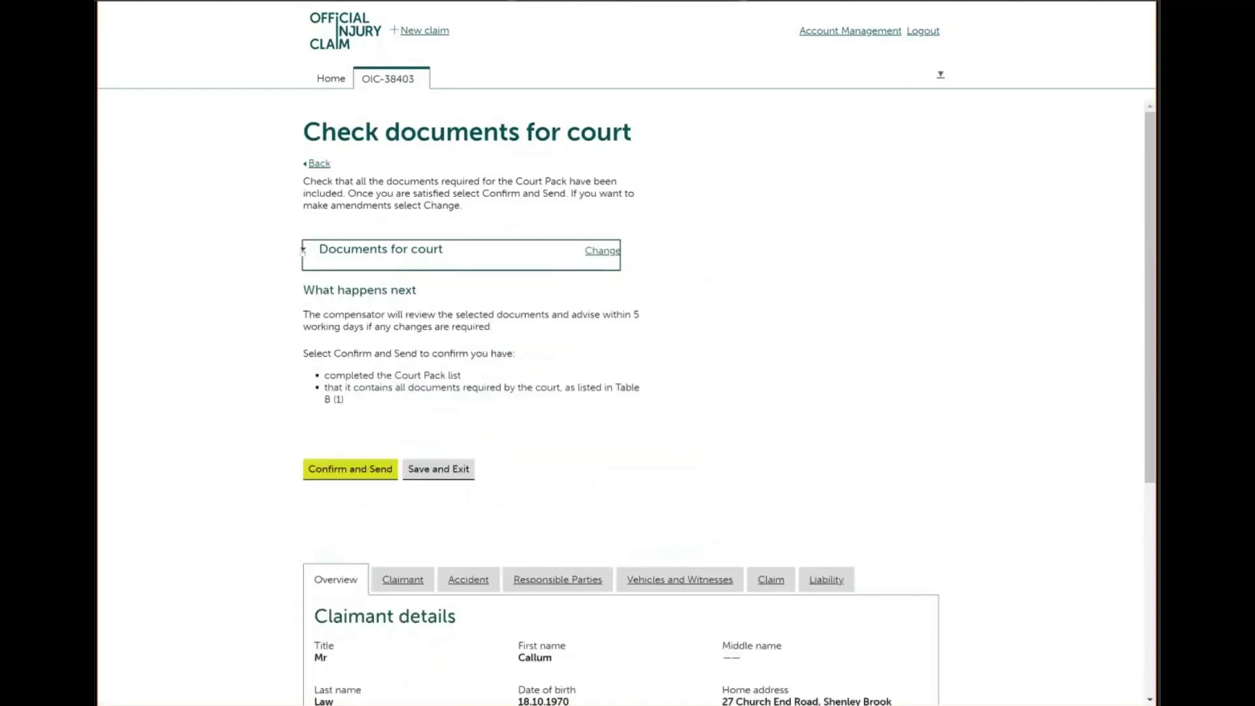
left_click(345, 470)
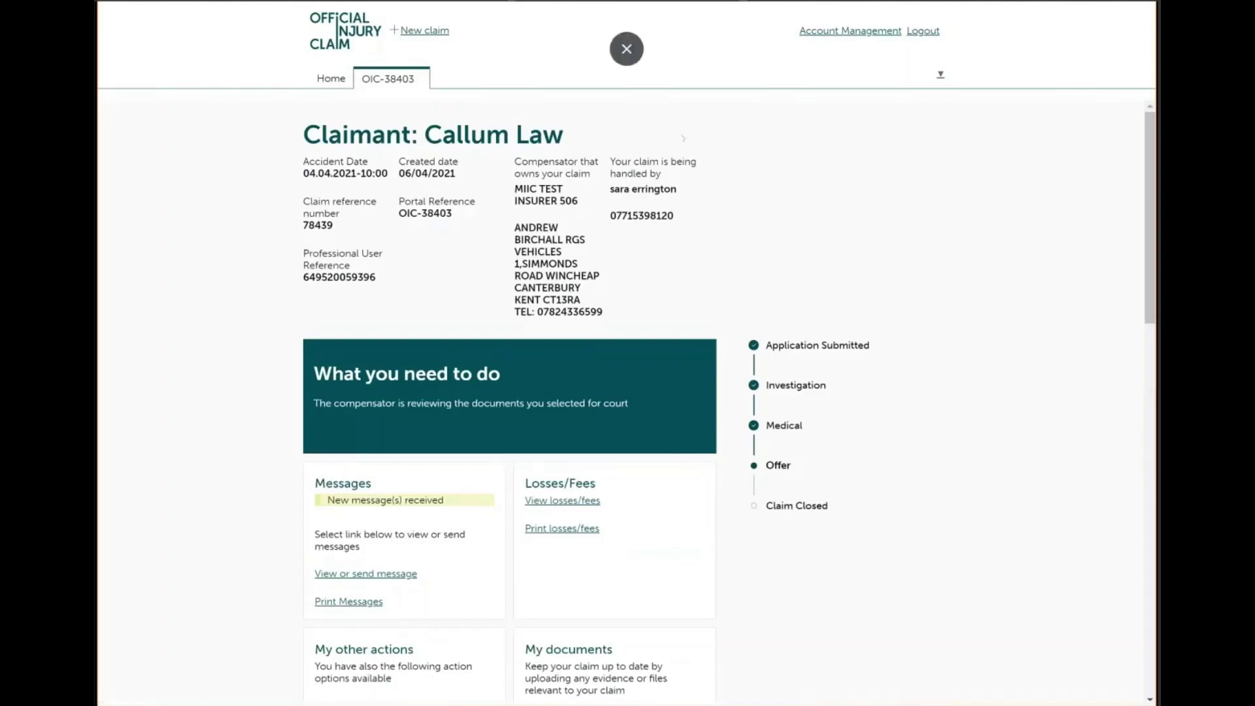
Reopen the claim from My Work, check its messages, and view the compensator's Court Pack response
key("alt+Left")
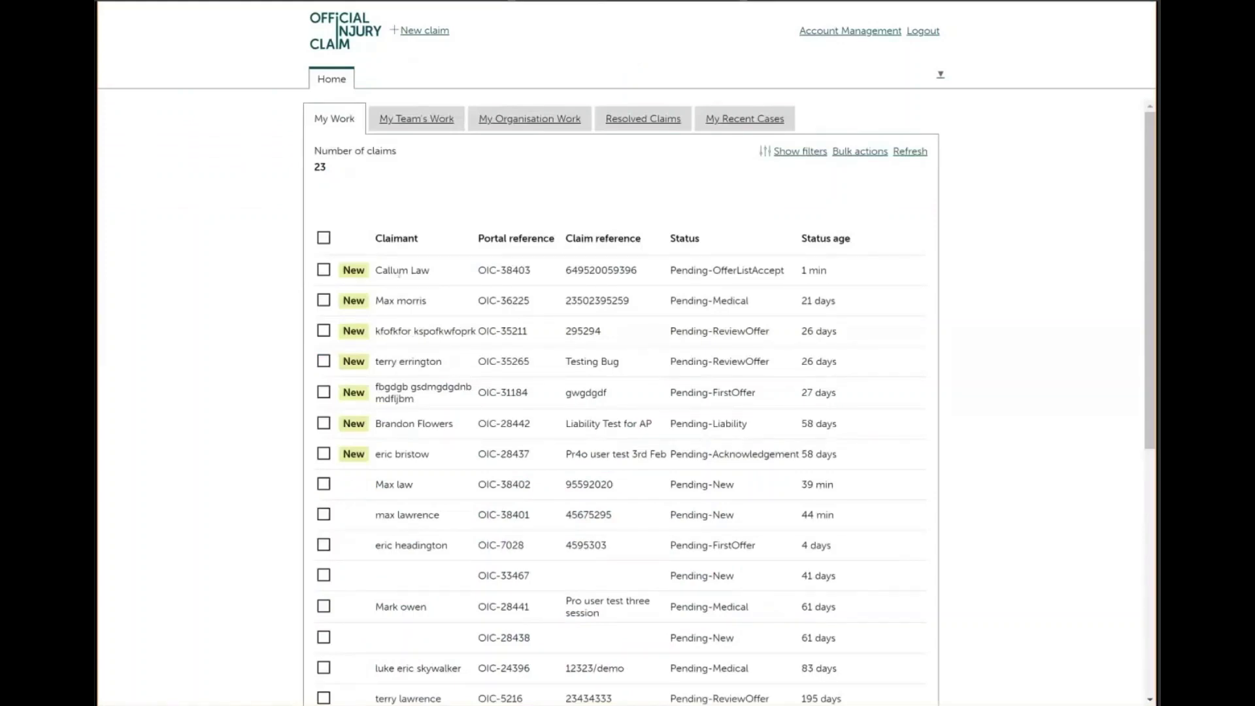
left_click(400, 271)
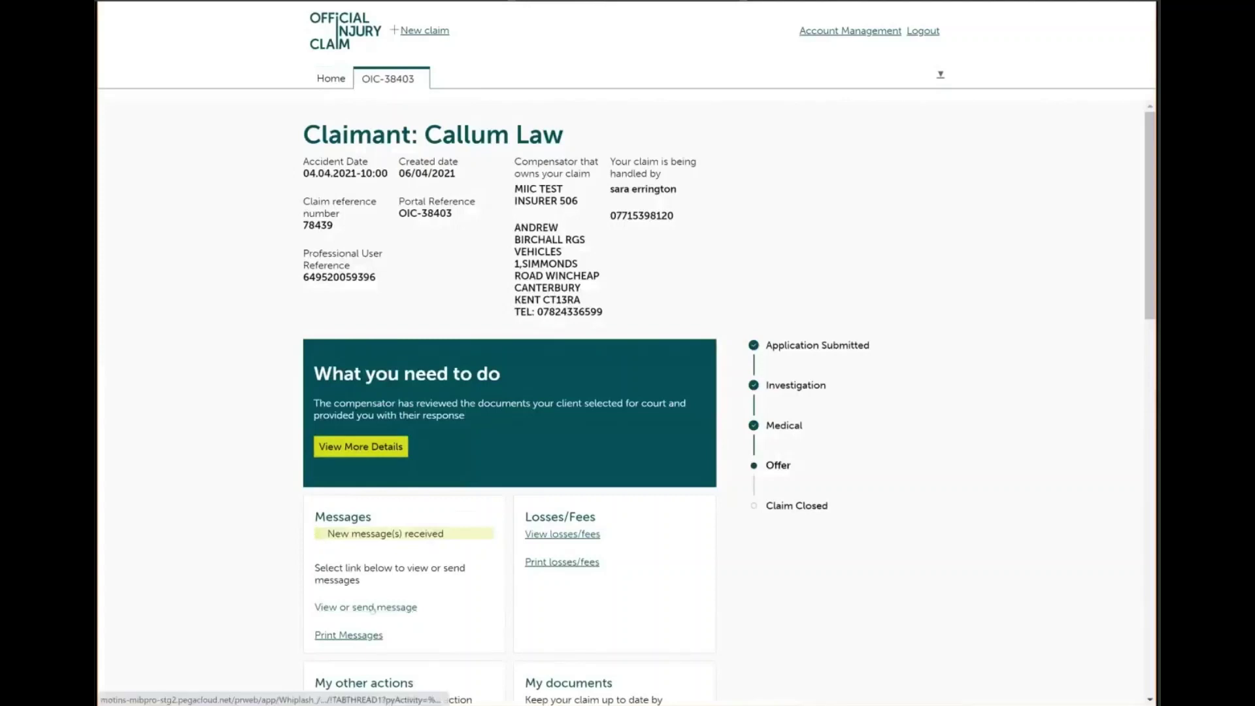
left_click(373, 608)
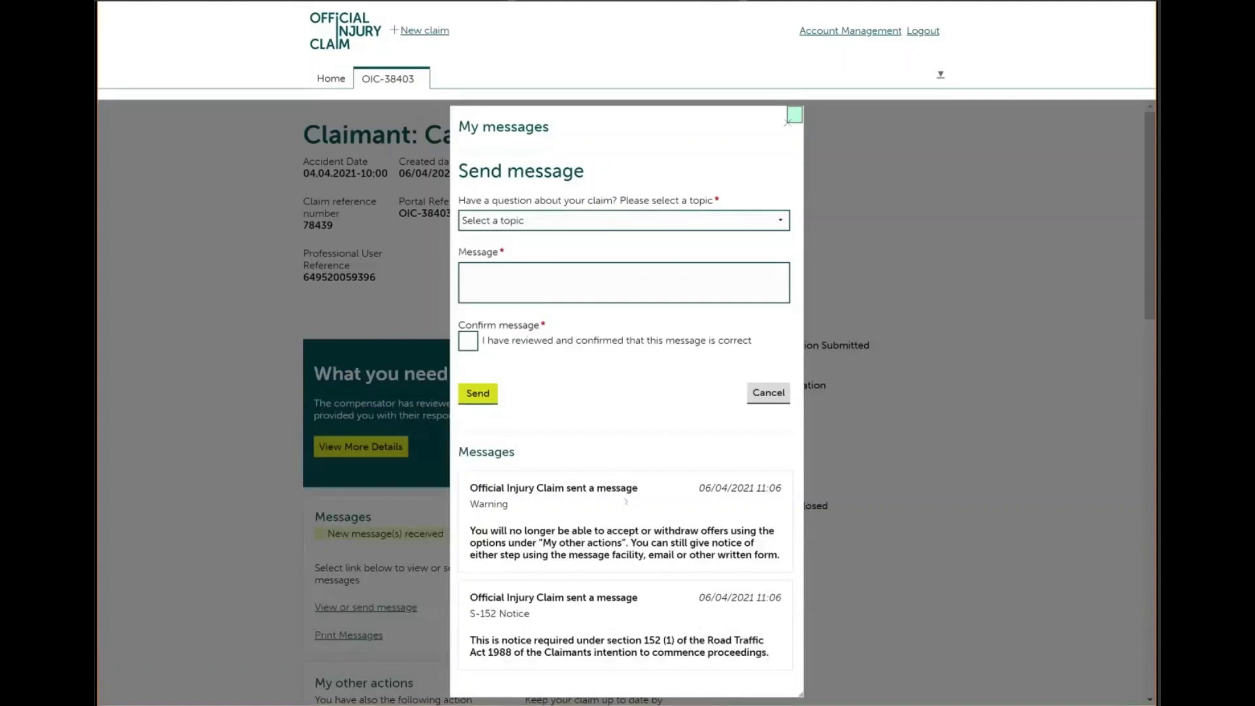
left_click(788, 119)
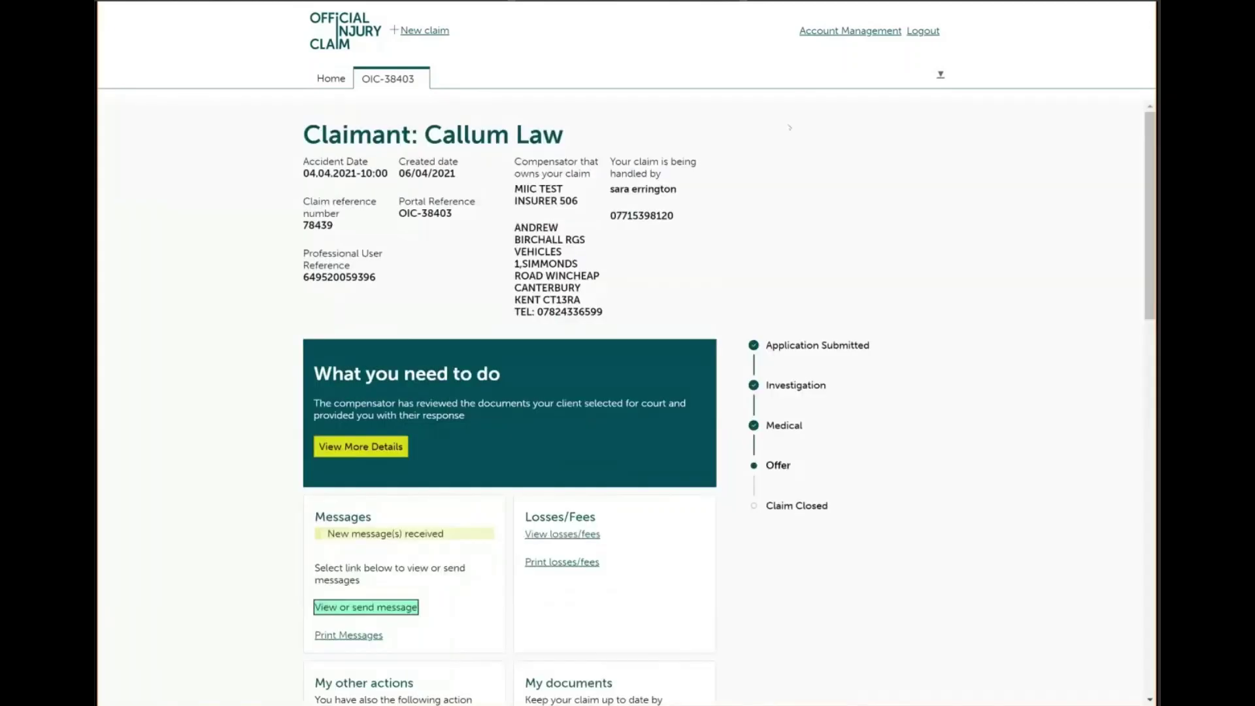
left_click(360, 447)
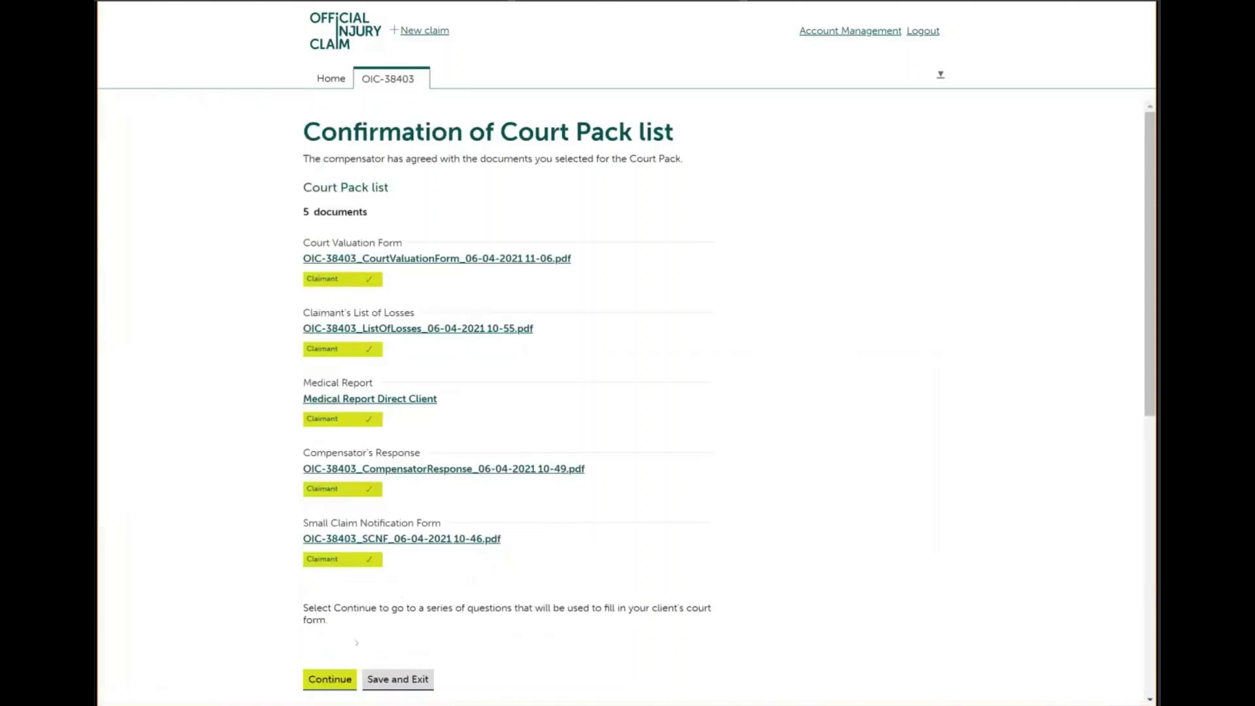
Continue from the agreed Court Pack list to the court form questions
left_click(330, 680)
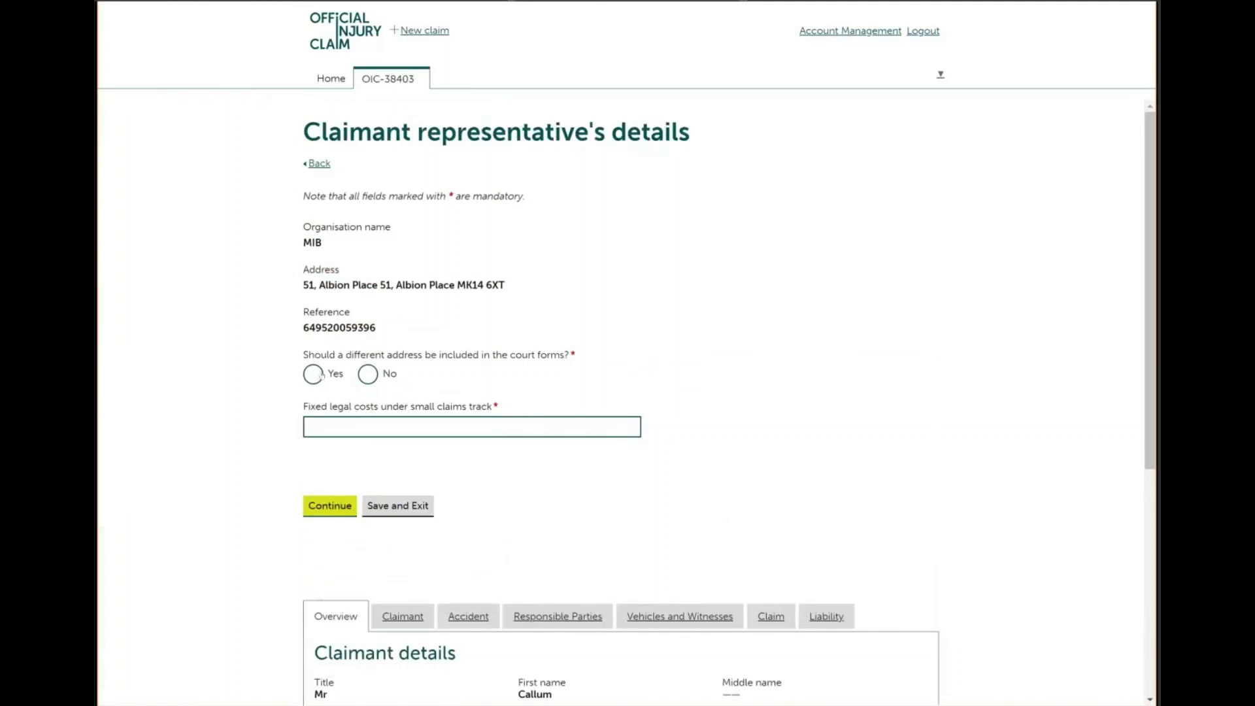
Keep the representative's existing address, enter £200.00 fixed legal costs, and continue
left_click(369, 375)
left_click(368, 426)
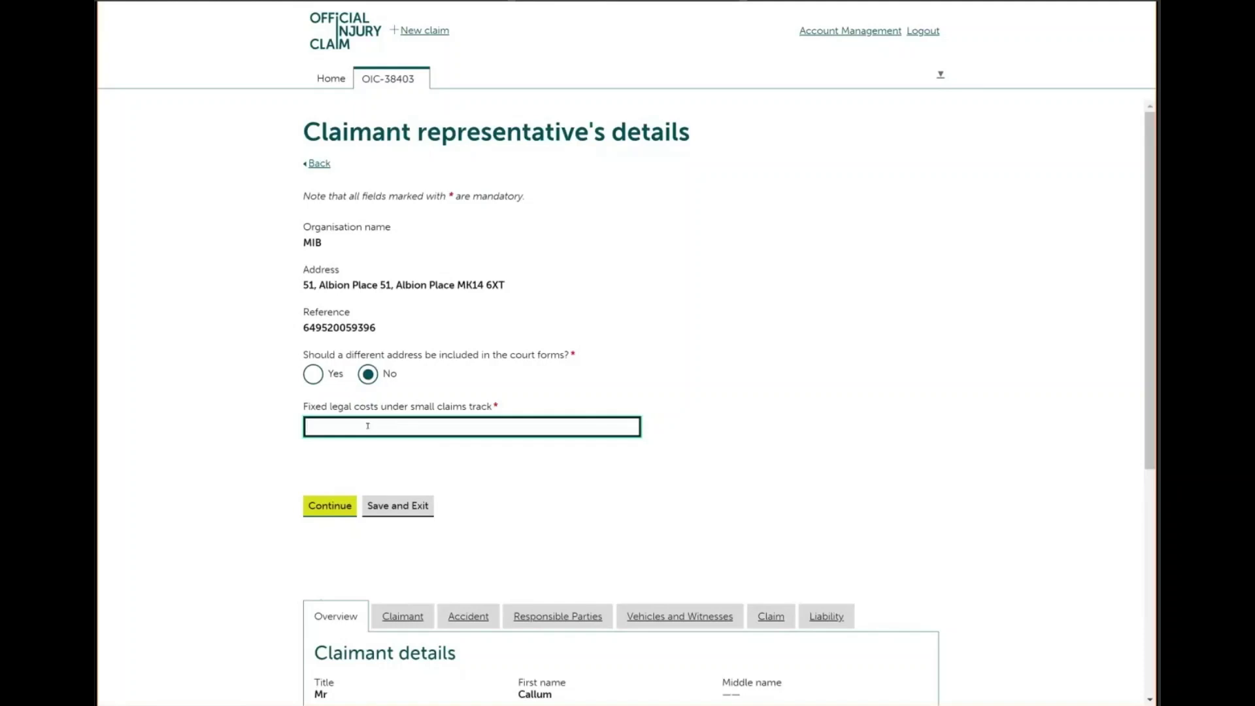
left_click(706, 55)
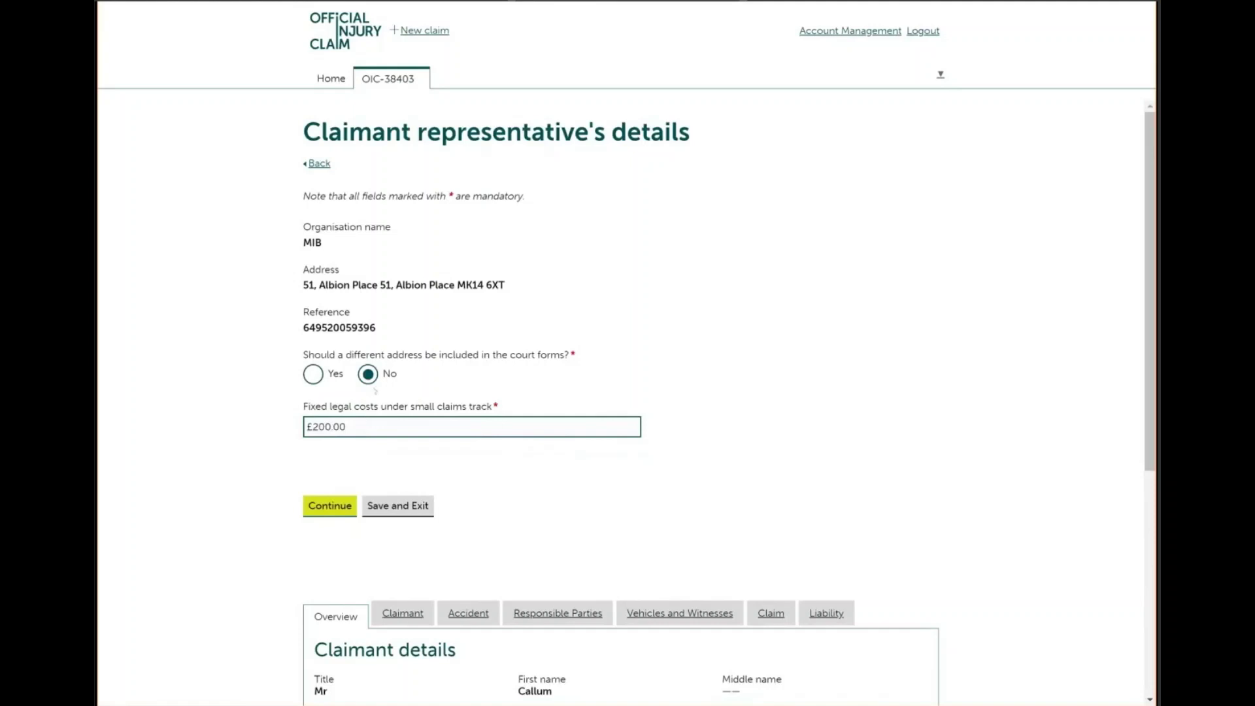
left_click(332, 506)
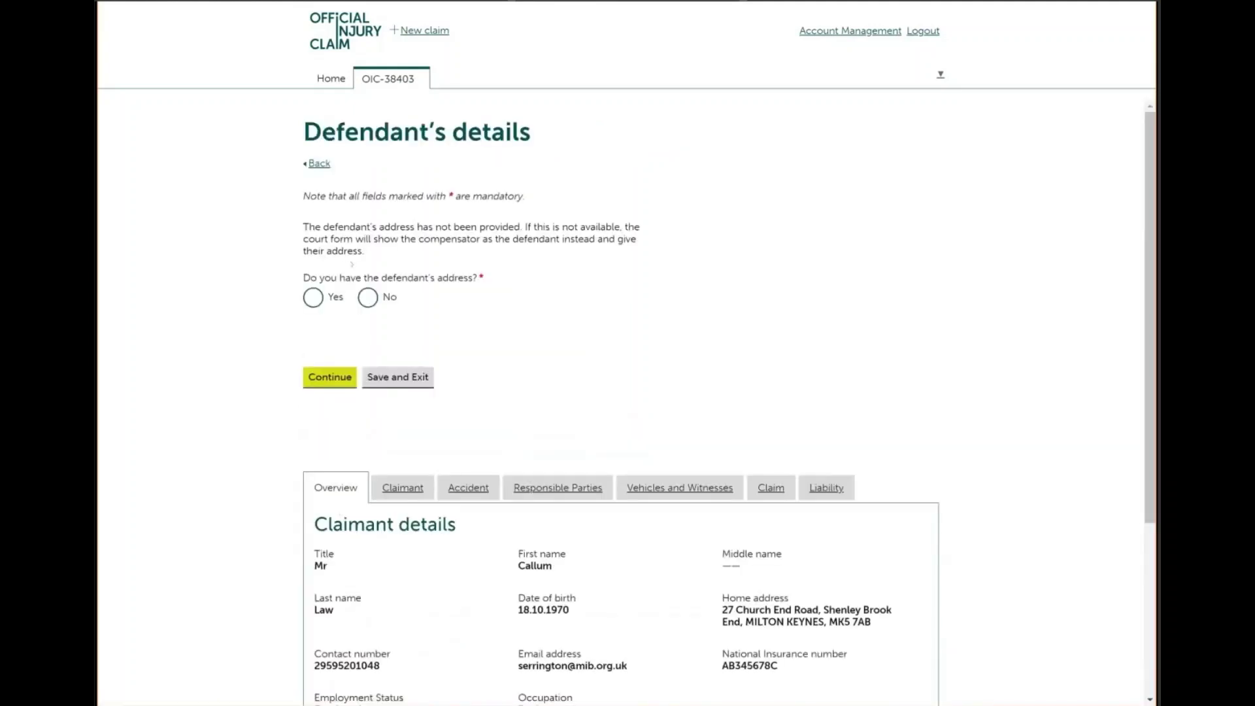
Mark the defendant's address as known, look it up by the defendant's postcode, select it, and continue
left_click(367, 299)
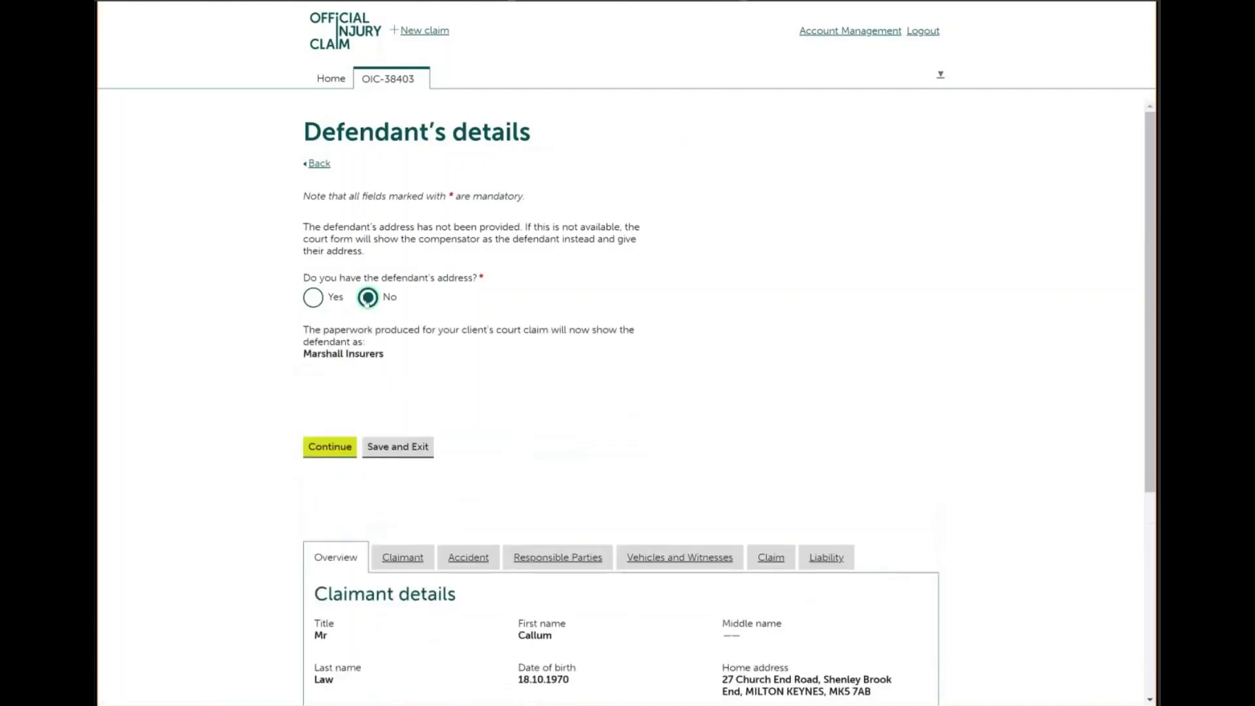
left_click(315, 299)
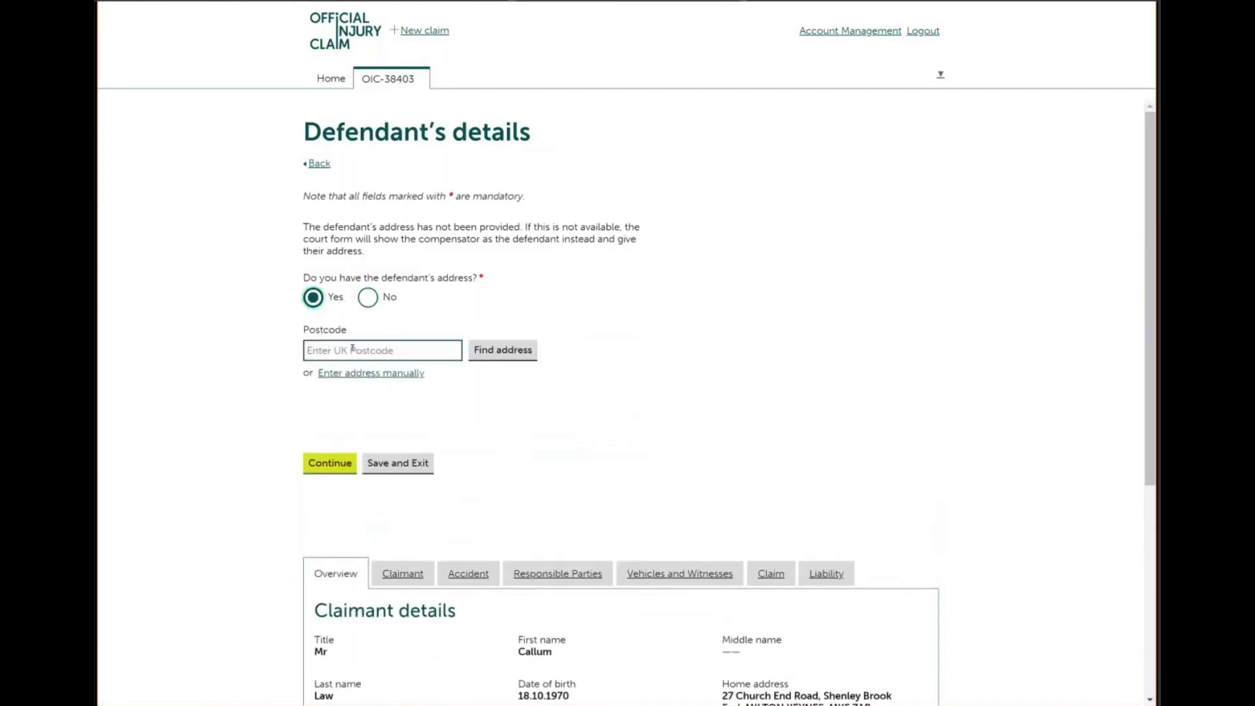
left_click(352, 350)
type("mk5")
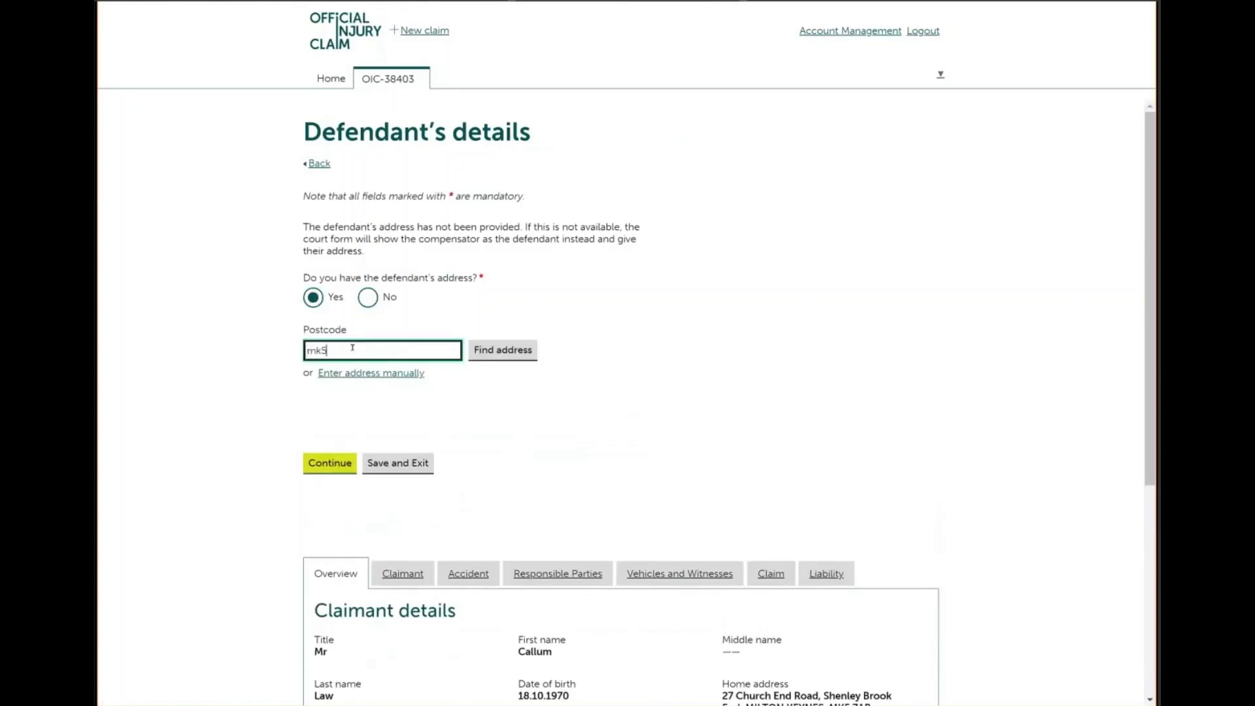
type("7ab")
left_click(503, 356)
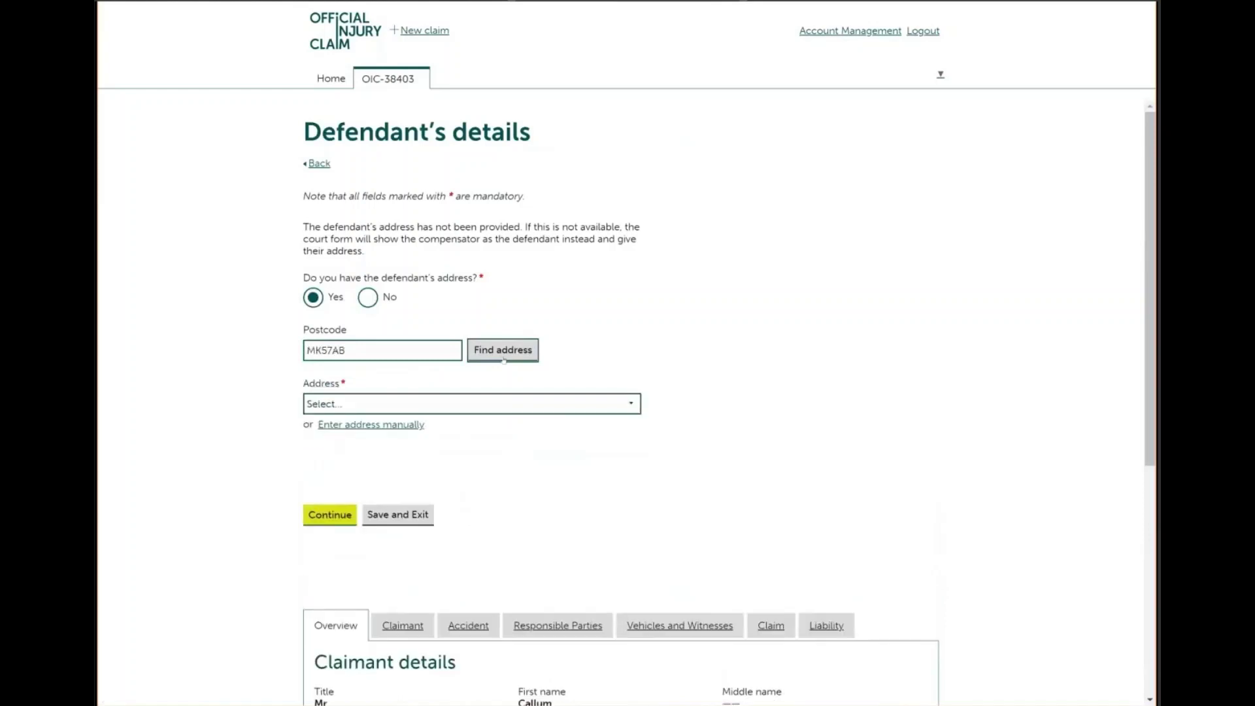
left_click(410, 403)
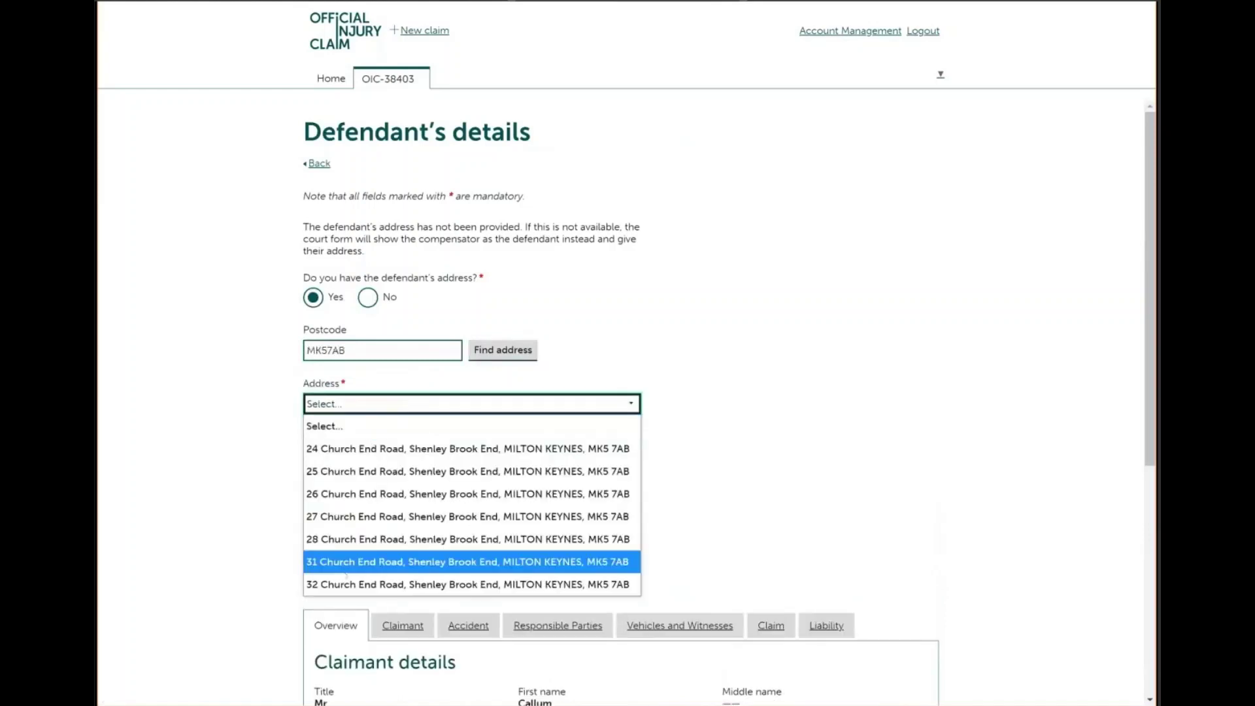
left_click(347, 584)
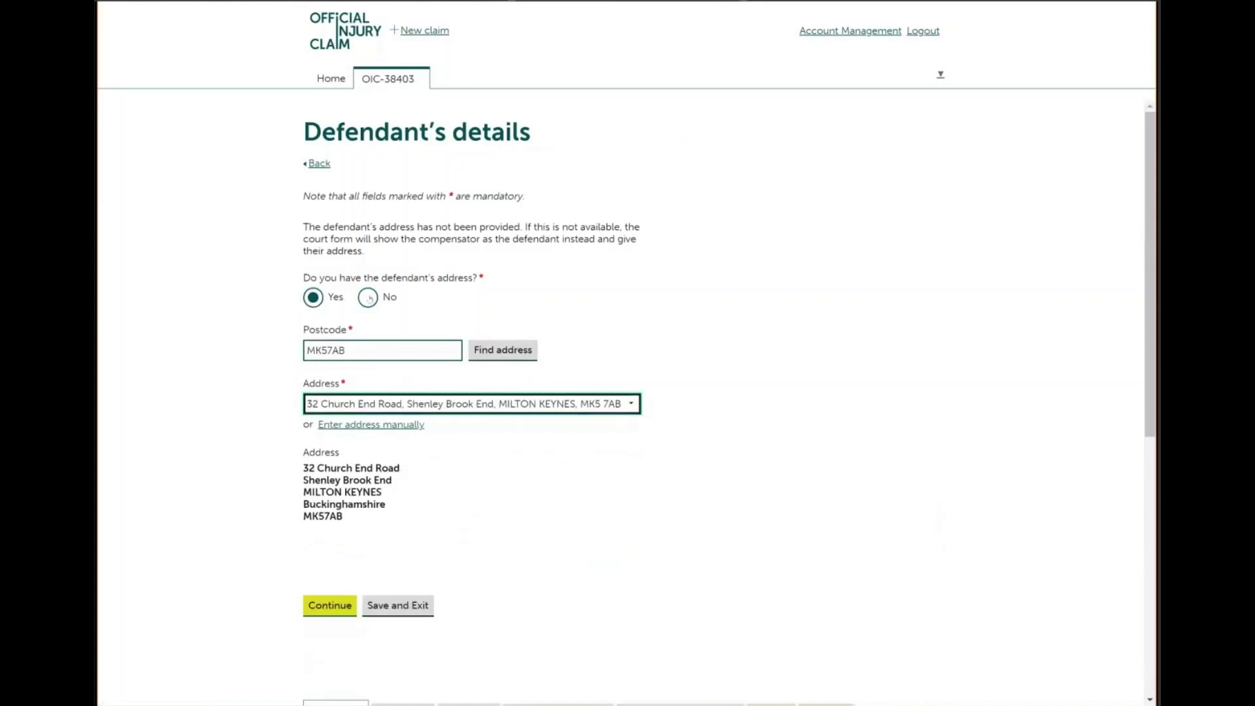
left_click(327, 607)
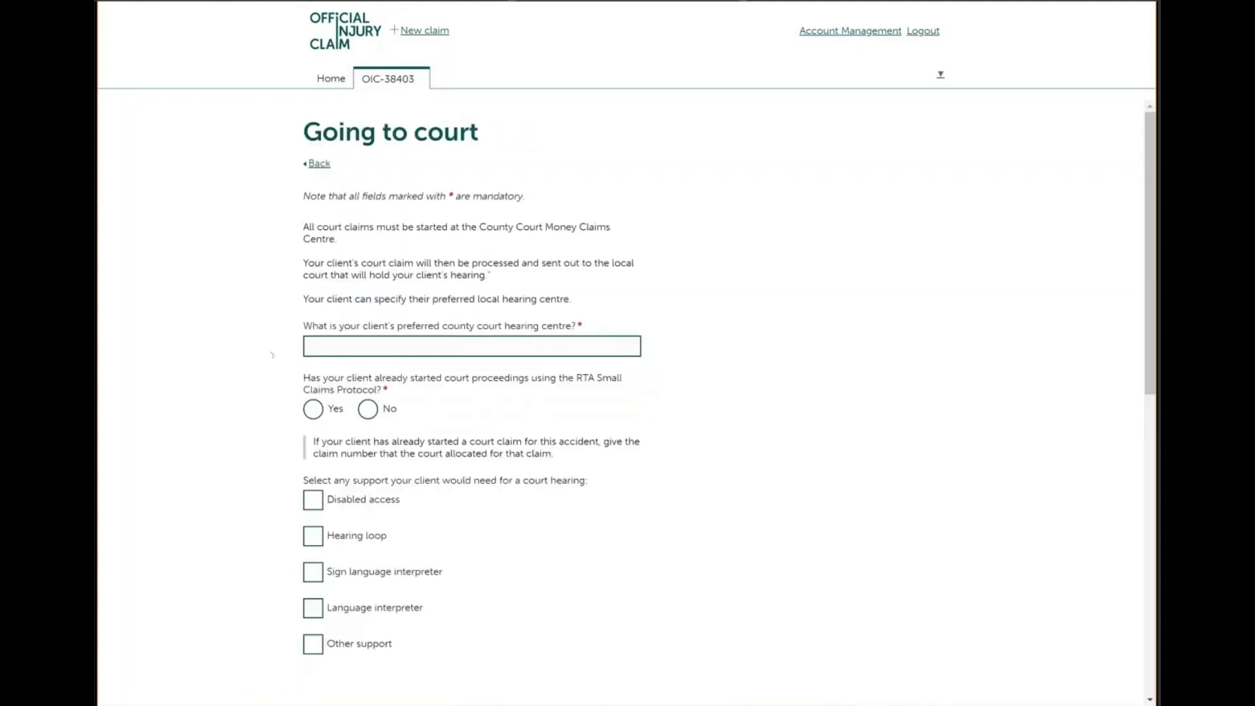
Enter Manchester as the preferred hearing centre, answer No to started proceedings, and continue
left_click(313, 341)
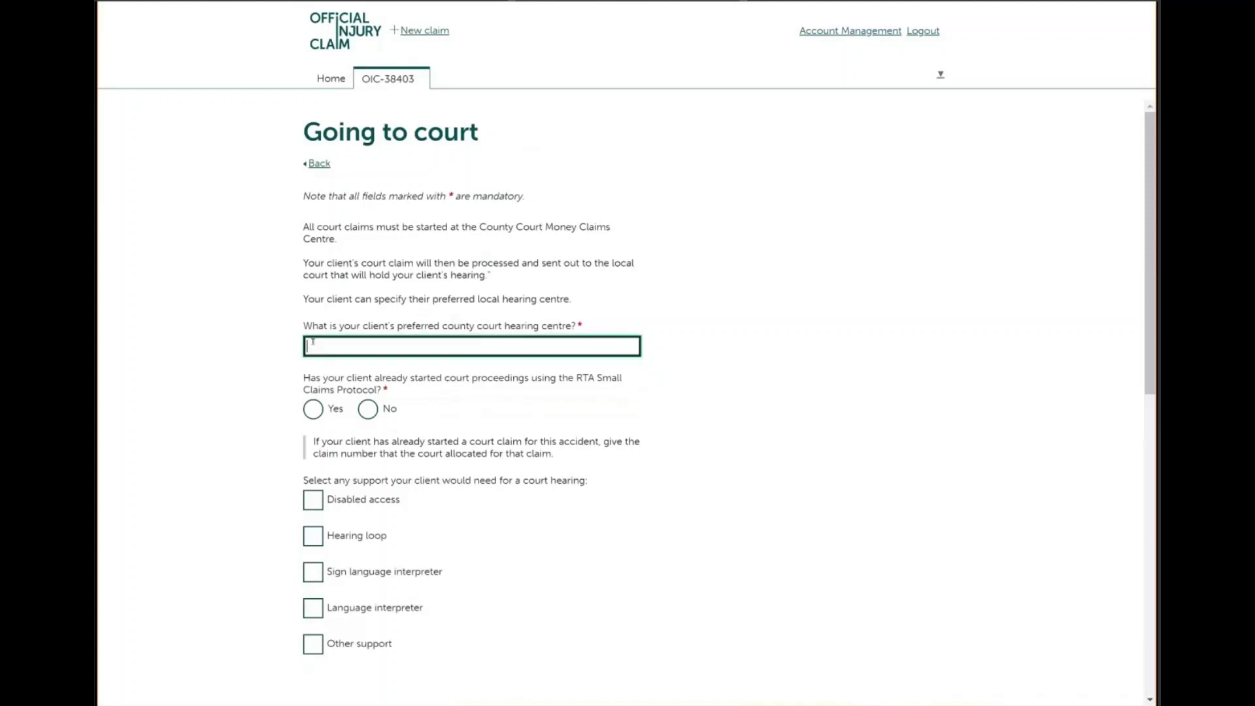
type("manchester")
left_click(369, 410)
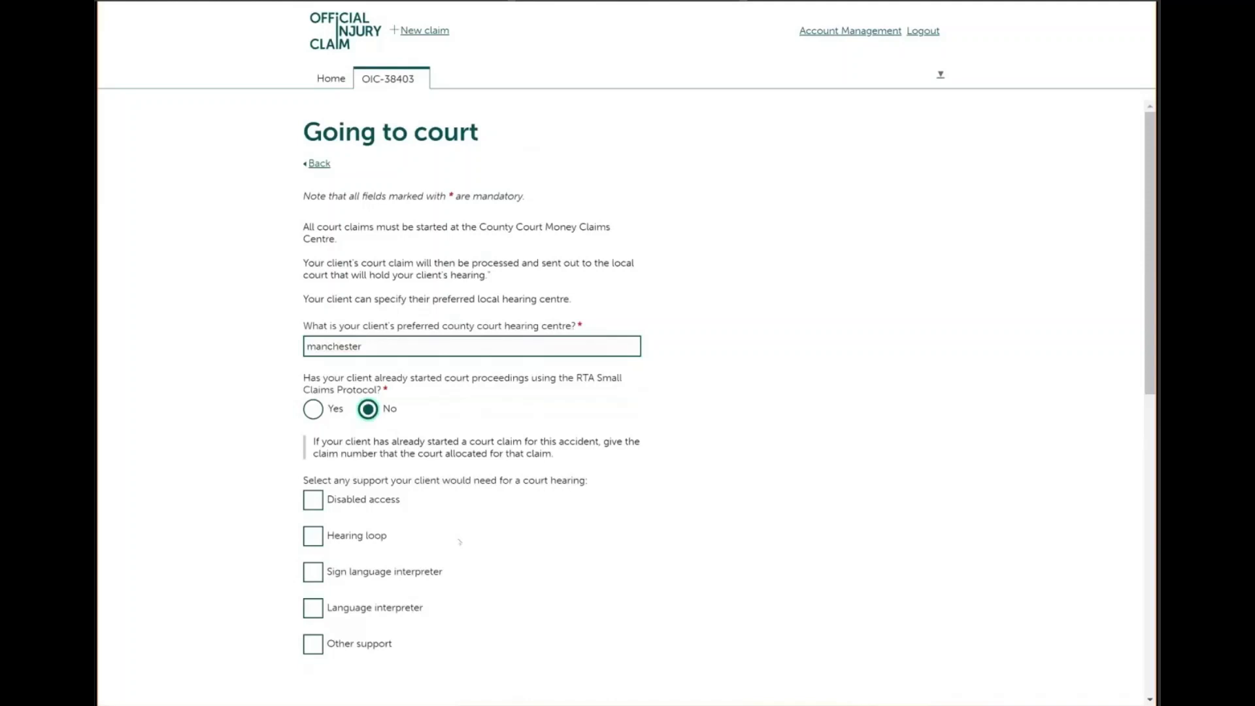
scroll(459, 542, "down", 2)
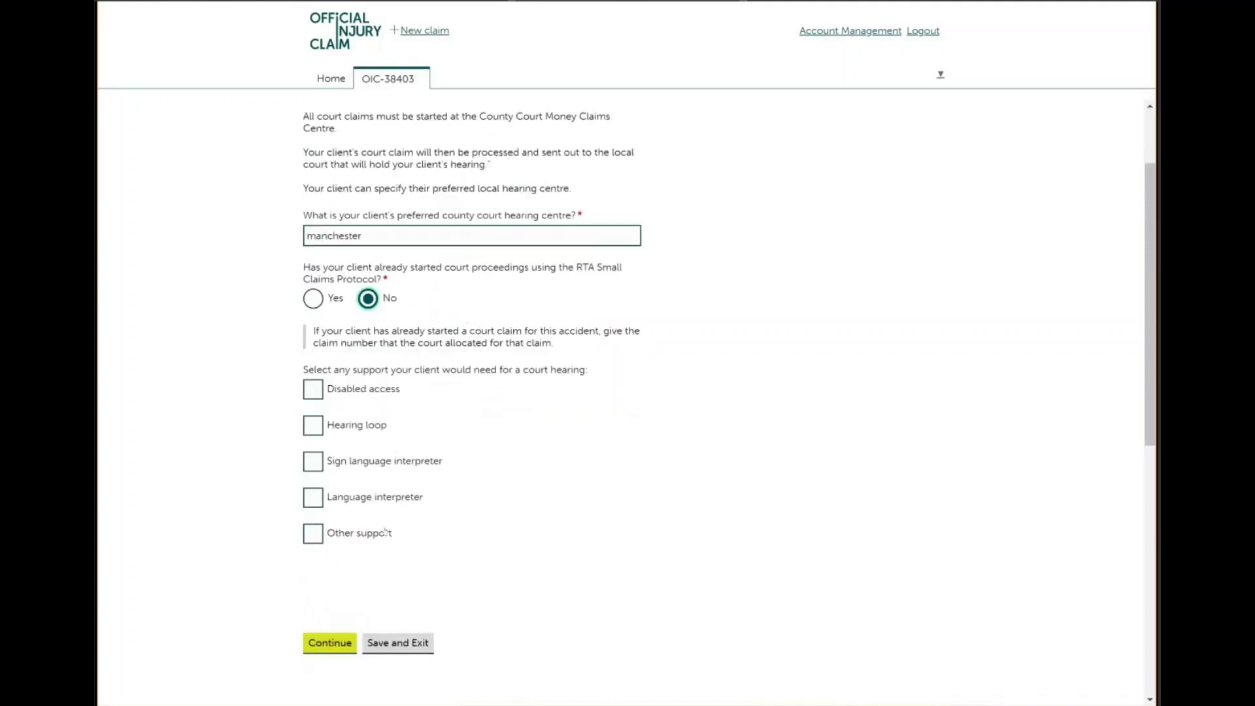
left_click(329, 639)
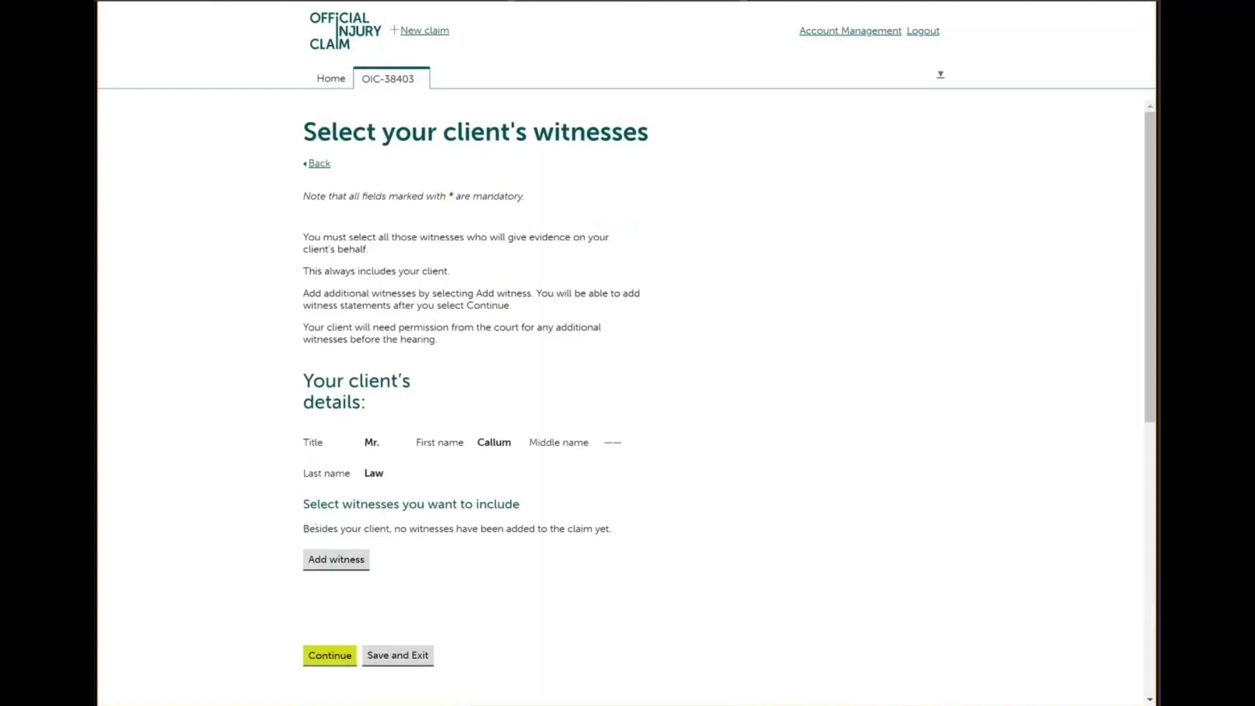
Proceed with no extra witnesses and answer Yes that the Court Pack holds all evidence
left_click(324, 655)
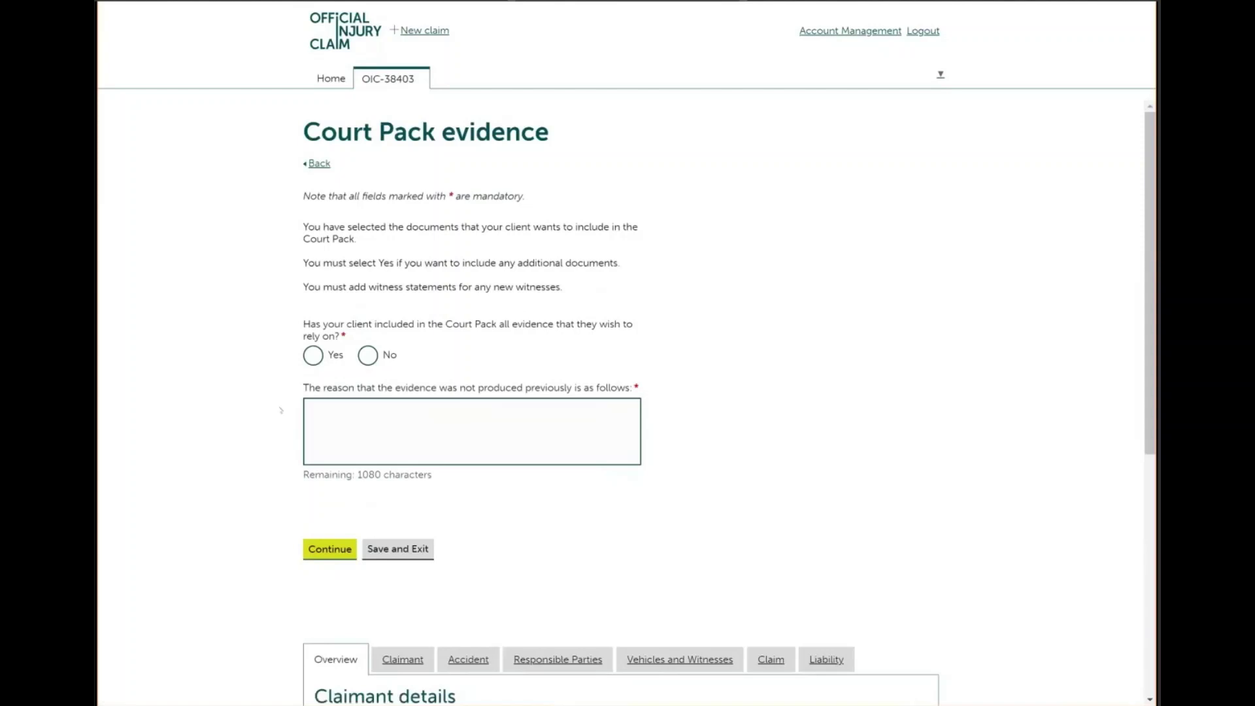
left_click(312, 356)
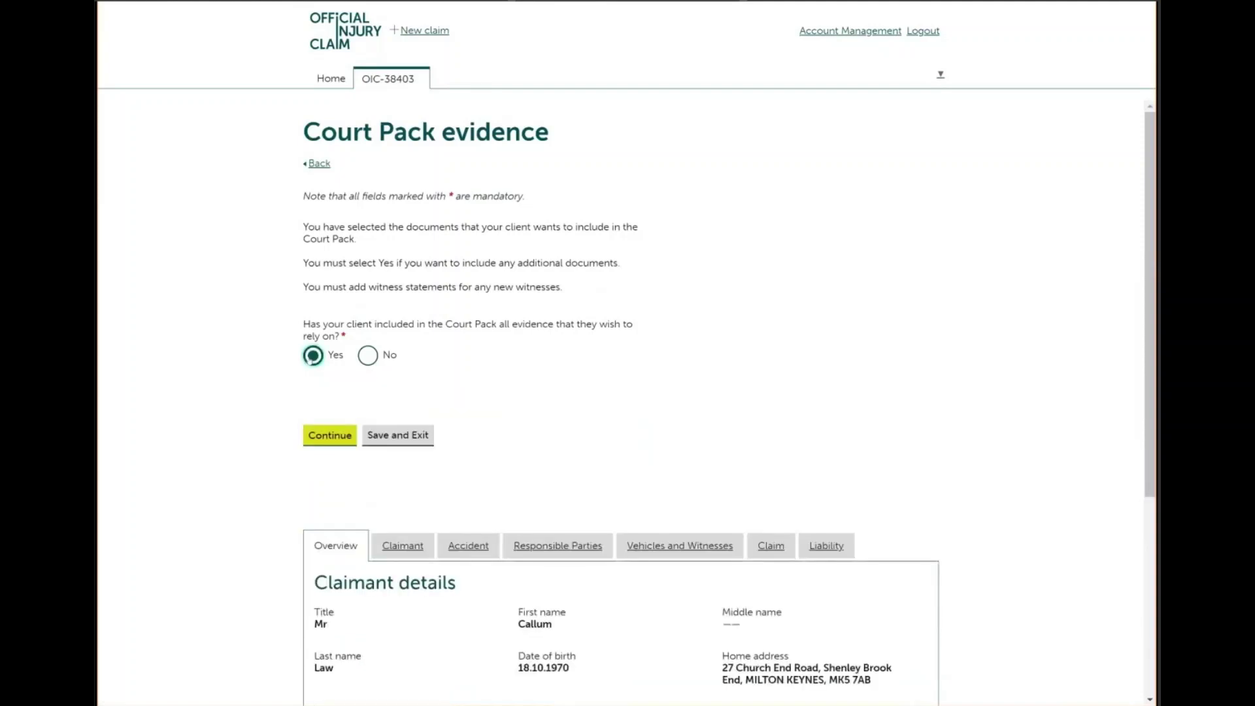
left_click(367, 358)
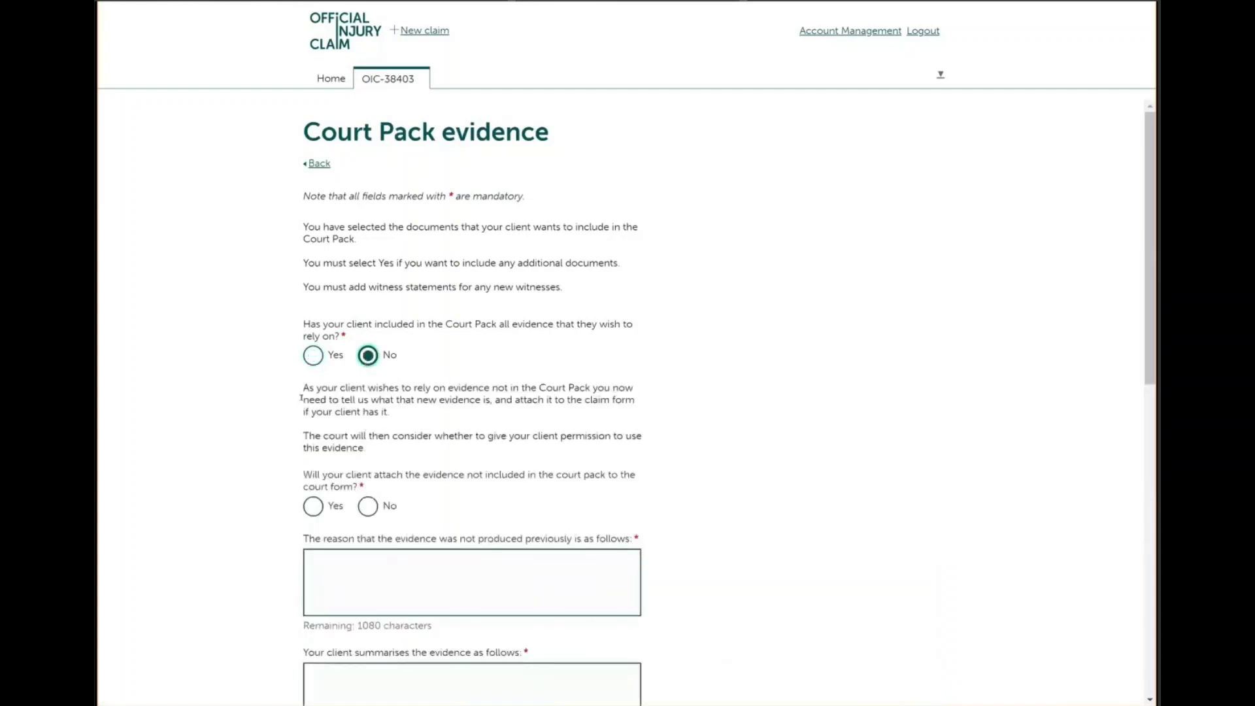
left_click(313, 357)
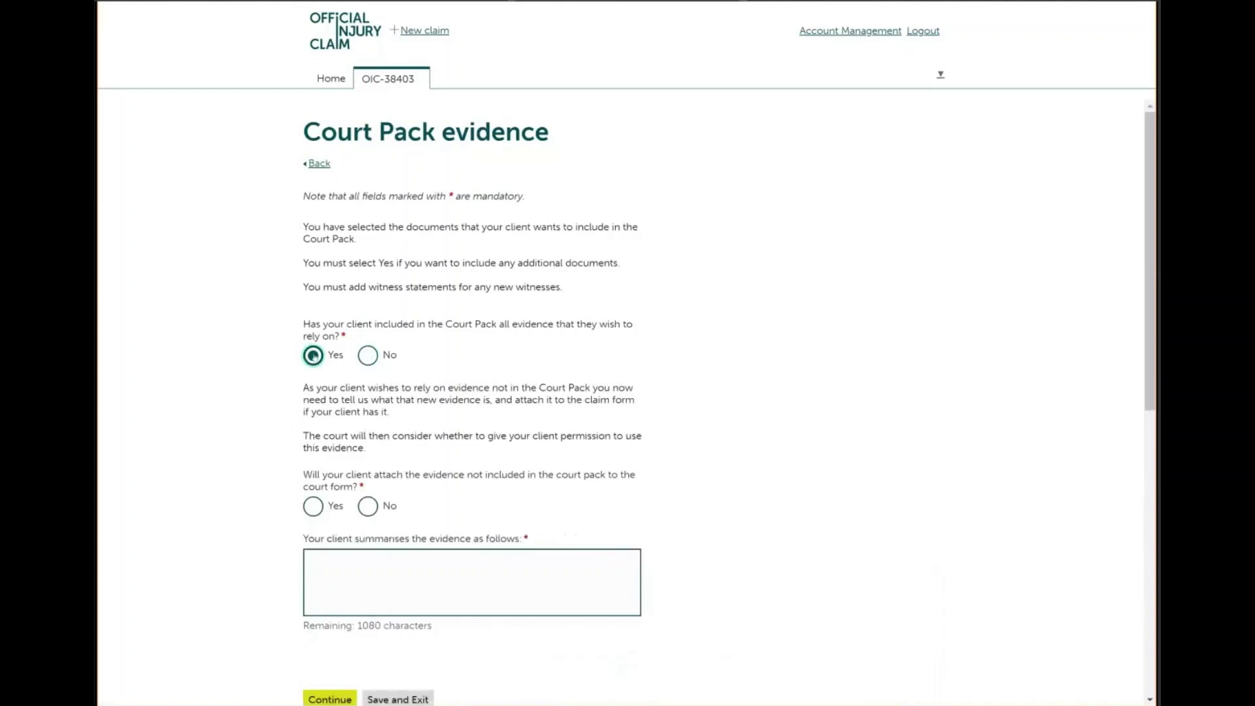
left_click(333, 440)
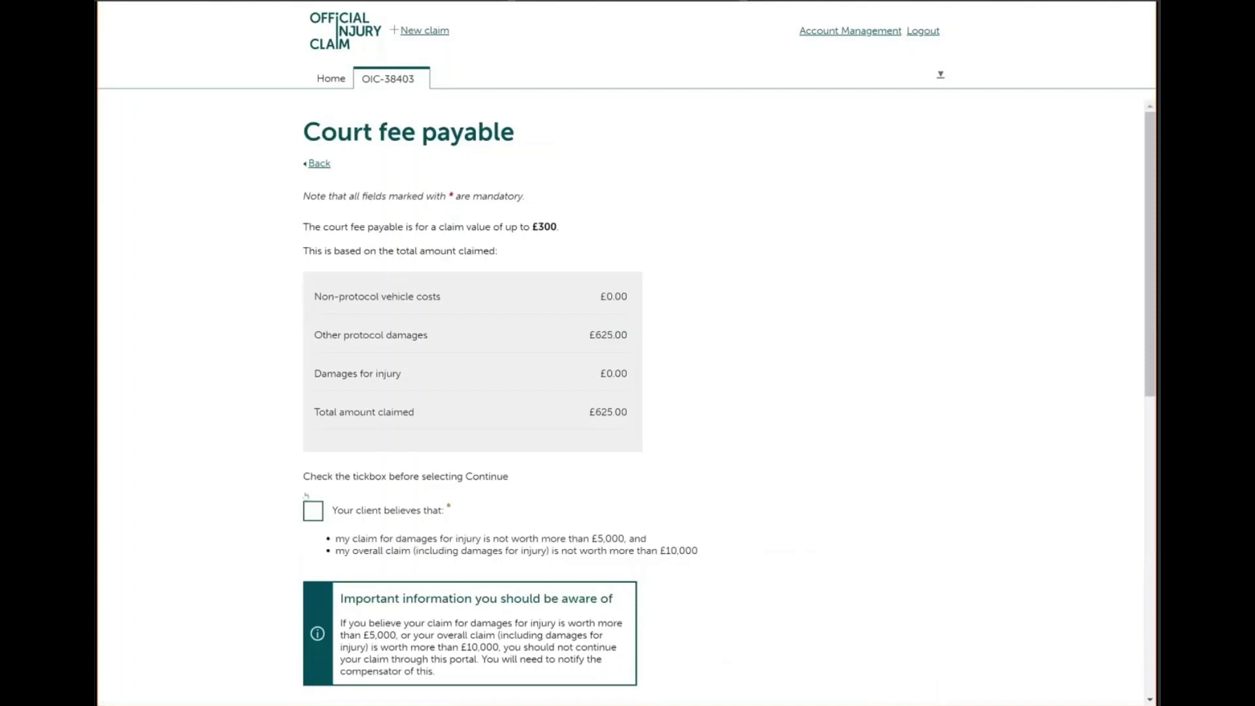
Confirm the client believes the claim is within the value limits, then review the answers
left_click(310, 514)
scroll(311, 513, "down", 2)
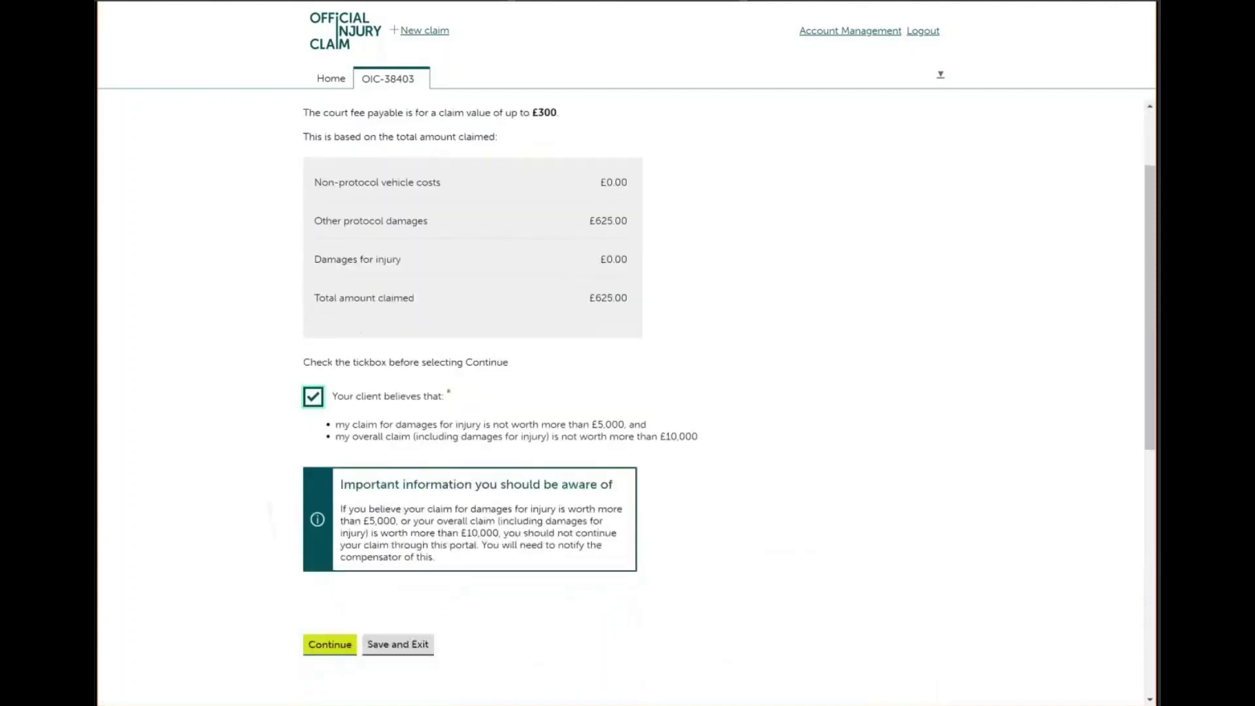
left_click(319, 622)
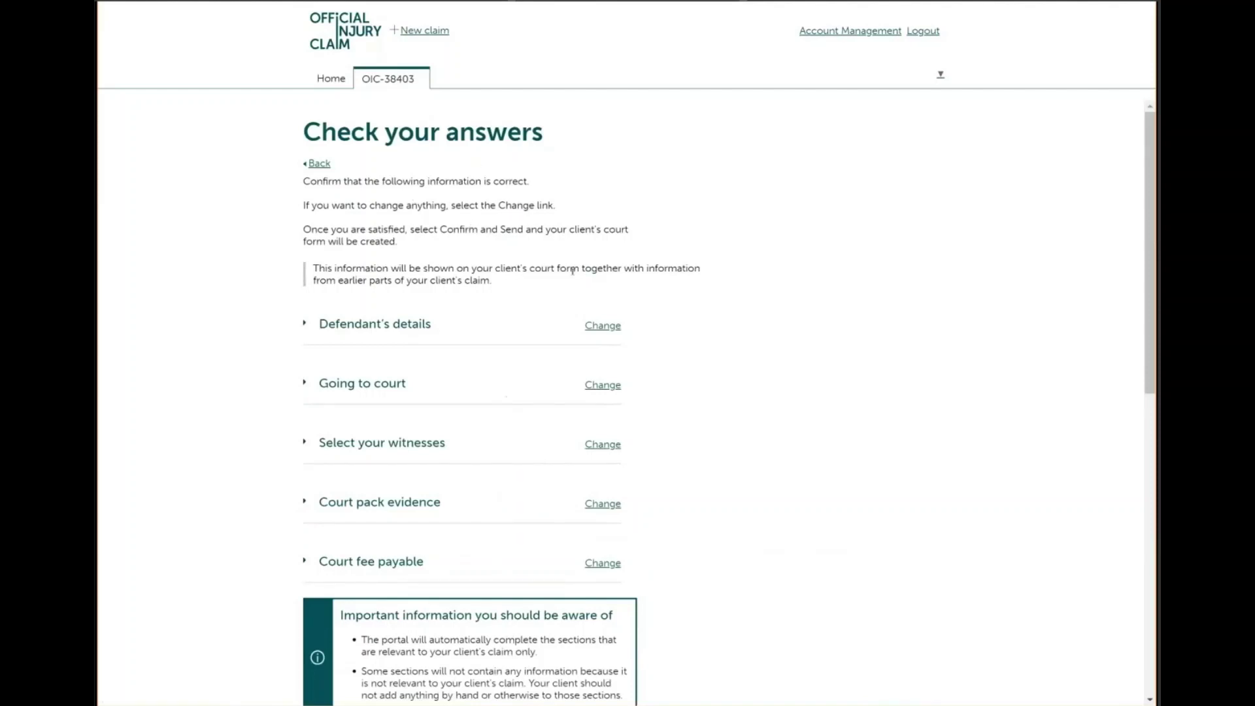
scroll(507, 397, "down", 3)
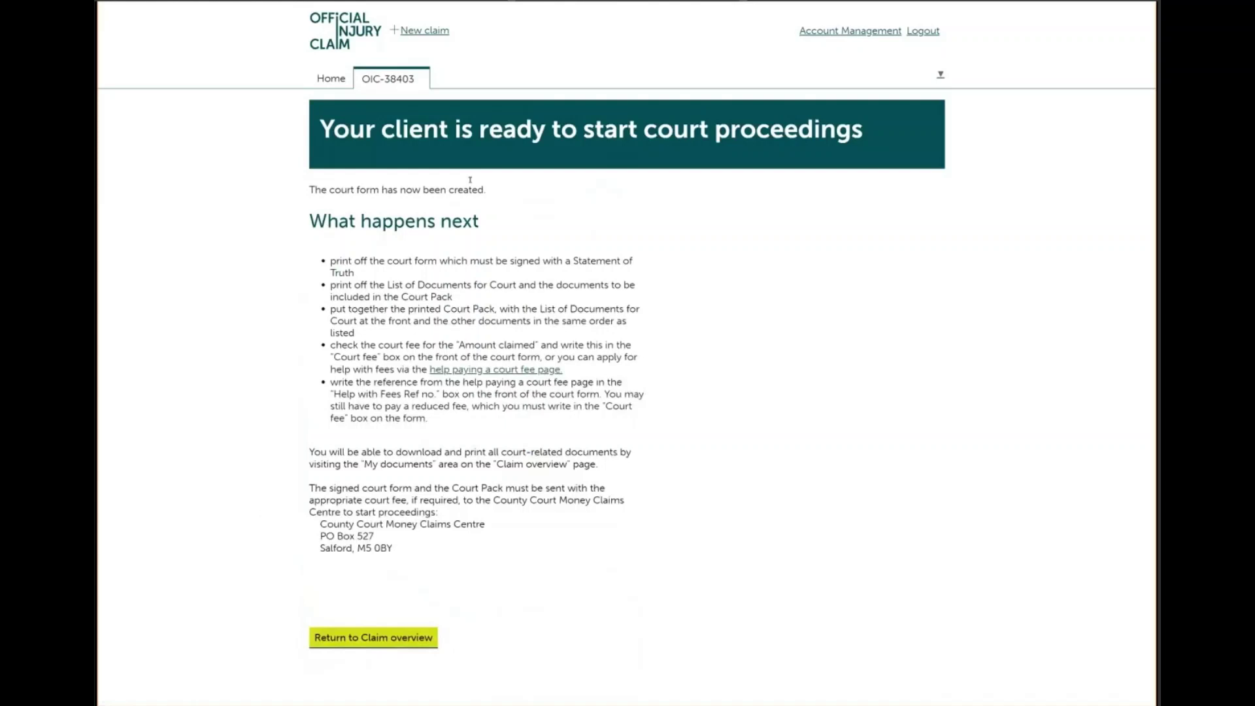
Go back to the claim overview and scroll down to its Files and documents
left_click(374, 638)
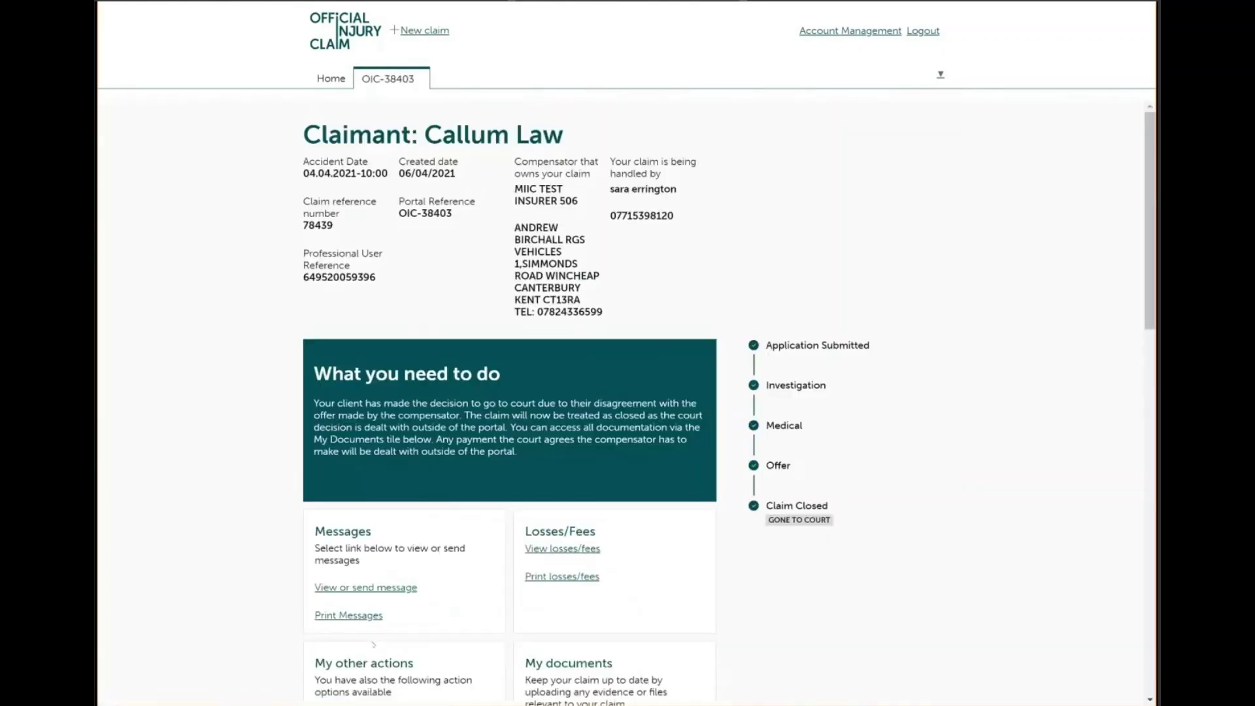
scroll(374, 645, "down", 2)
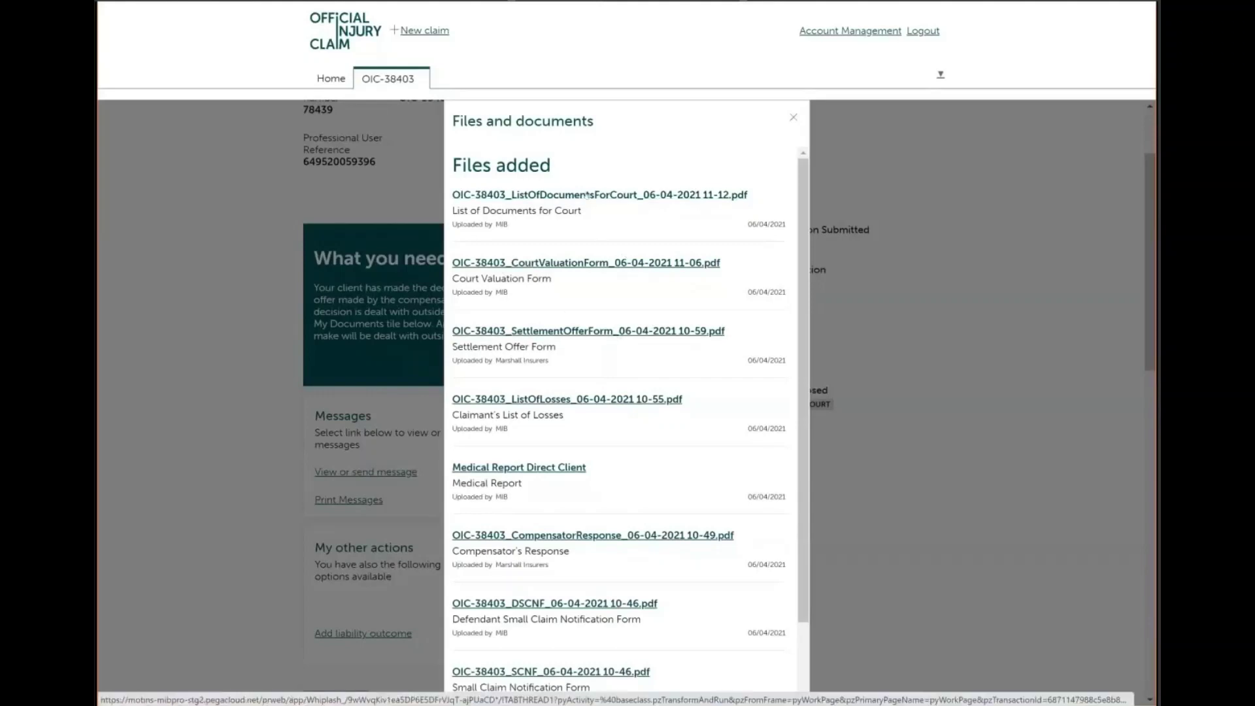
Download and open ListOfDocumentsForCourt PDF, viewing the five-file list on page 2
left_click(587, 194)
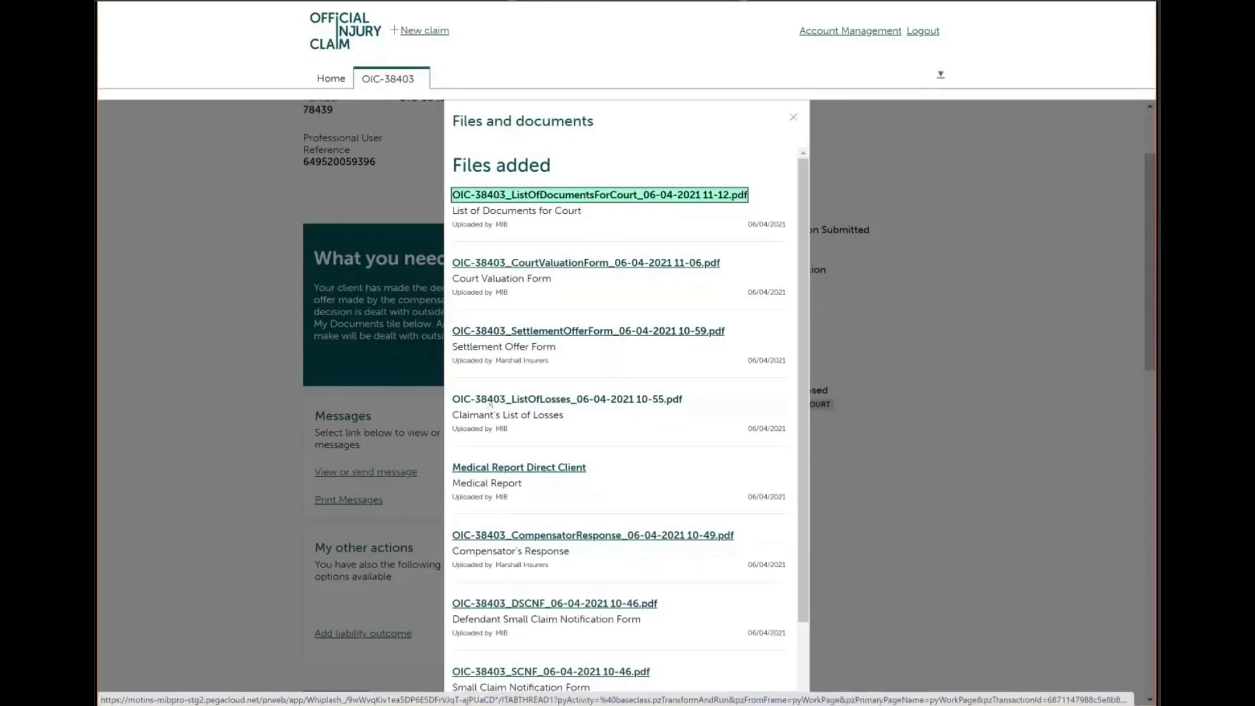
left_click(174, 686)
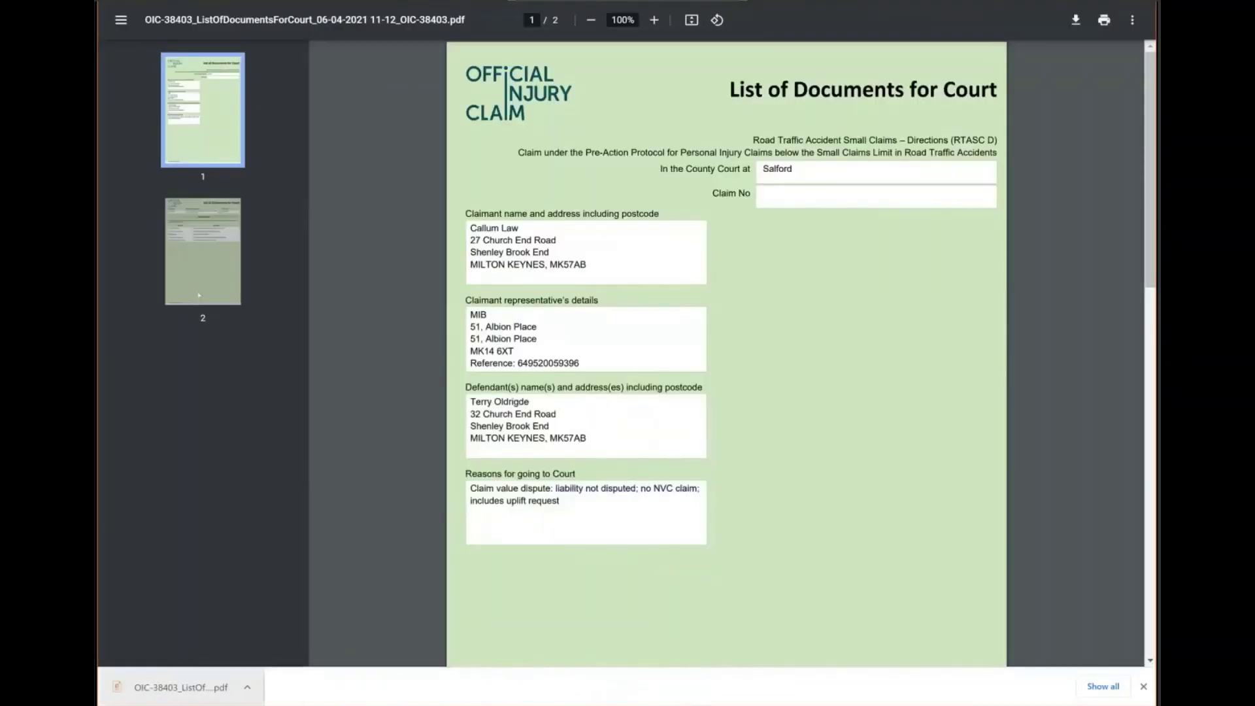
left_click(200, 295)
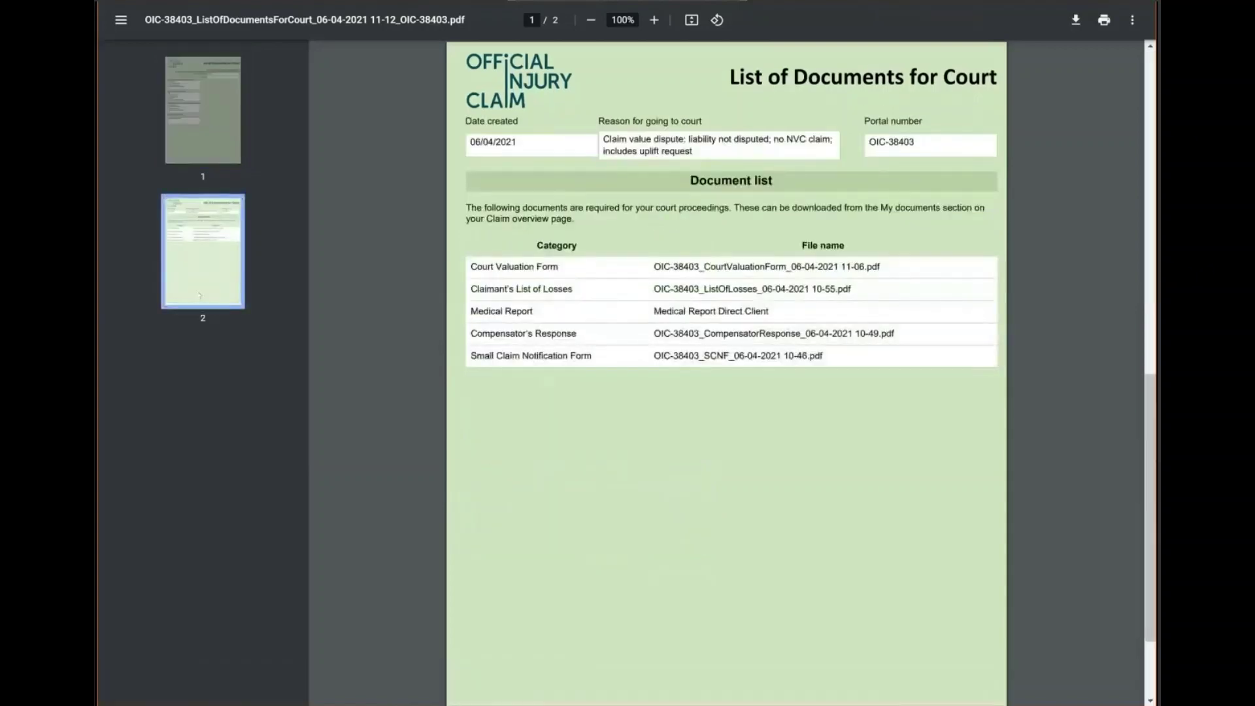